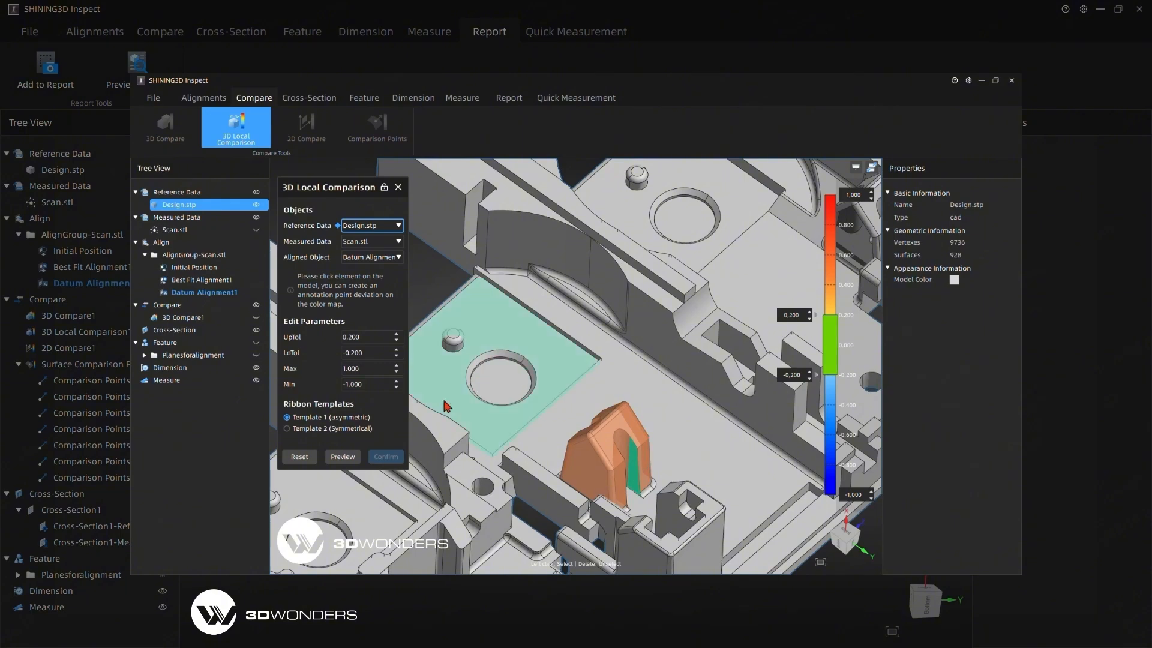
Set the 3D local comparison's upper and lower tolerances to 0.100 and -0.100 and preview the comparison.
click(397, 341)
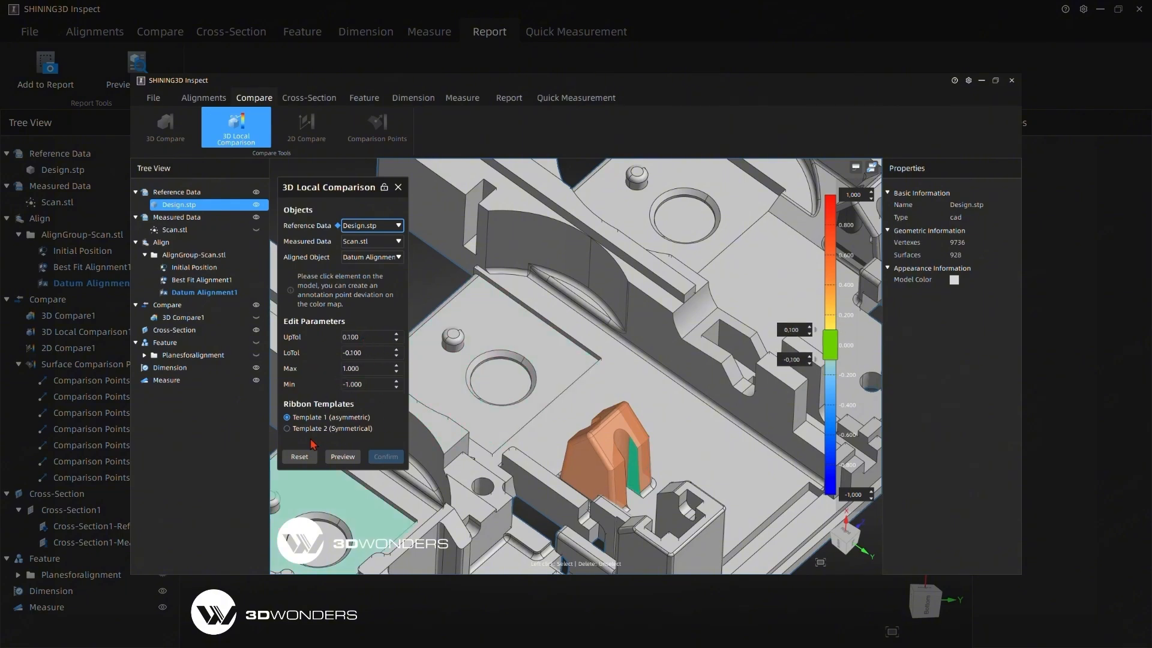
click(342, 458)
middle_drag(405, 484, 670, 489)
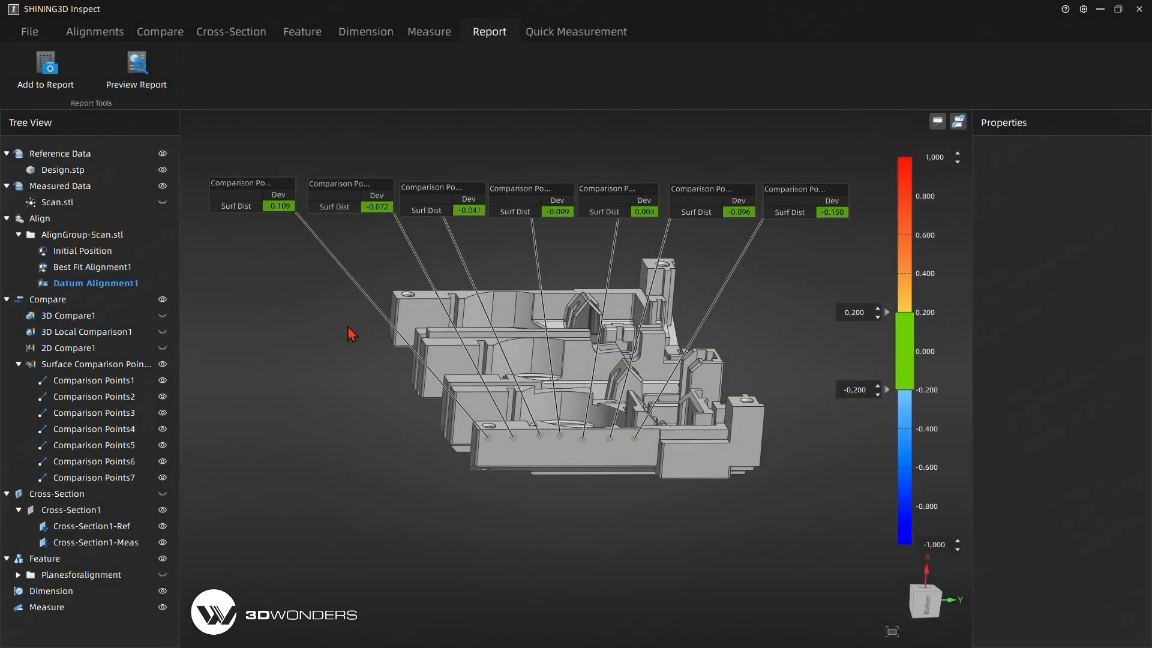
Hide the whole group of surface comparison points on the part.
mouse_move(347, 327)
middle_down()
mouse_move(325, 369)
mouse_move(329, 332)
middle_up()
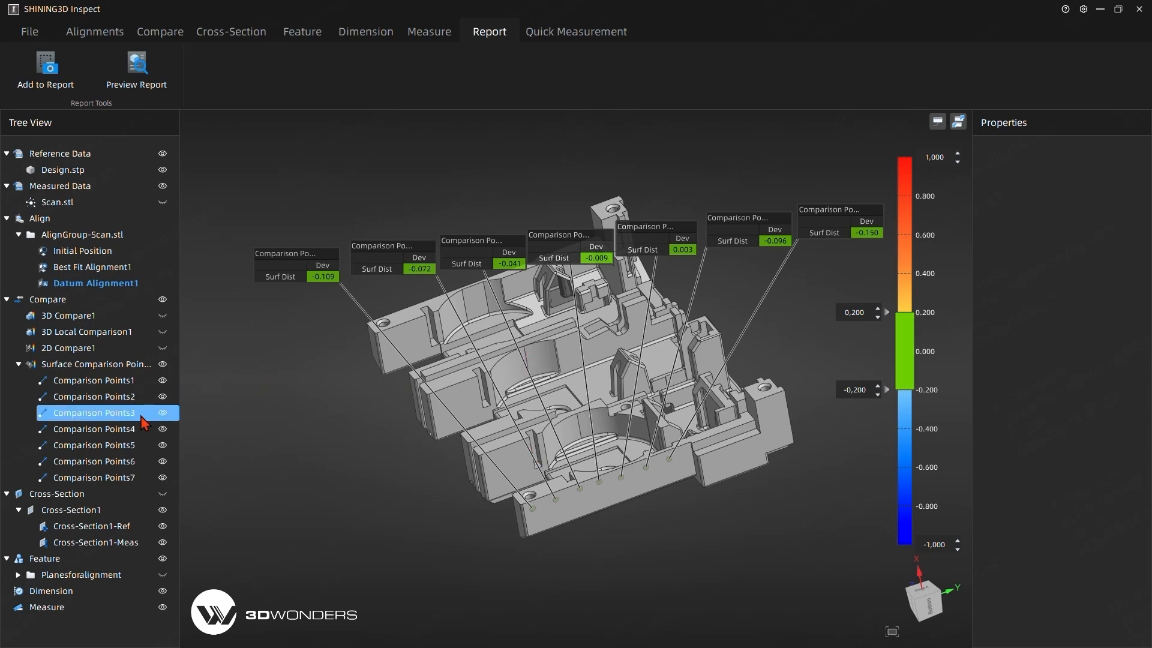
click(163, 364)
drag(370, 429, 421, 438)
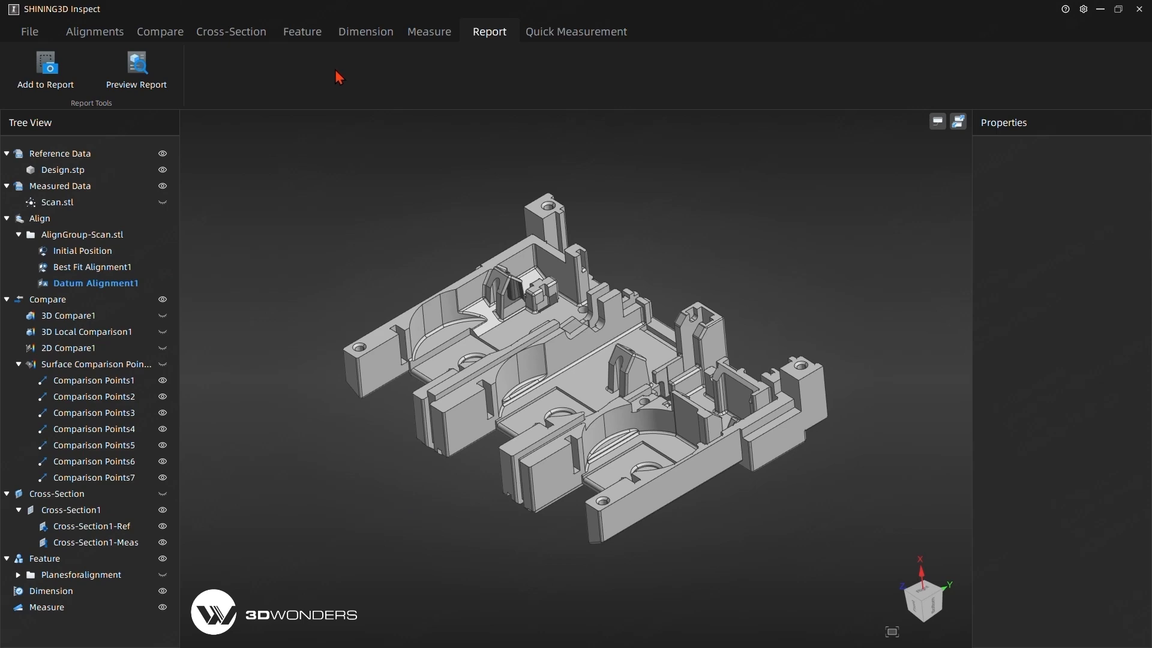
Create a merged reference plane from the flat underside faces using Multiple Plane, with Extract Measured Feature enabled.
click(304, 33)
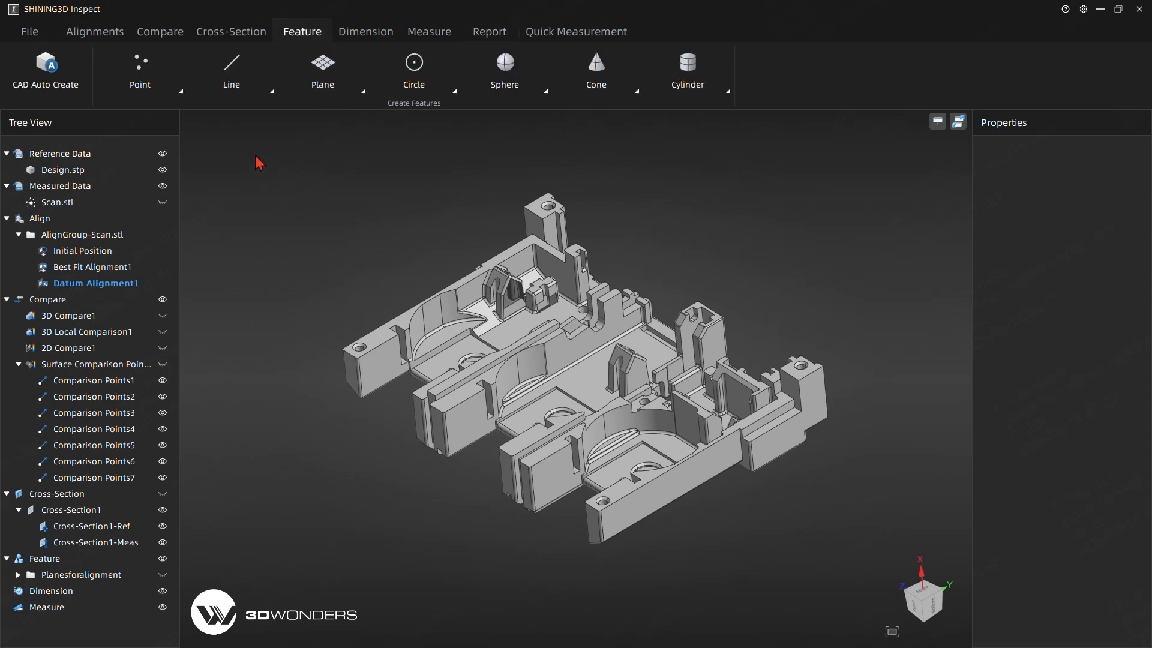
mouse_move(328, 210)
middle_down()
mouse_move(337, 274)
mouse_move(333, 232)
middle_up()
middle_drag(333, 330, 363, 351)
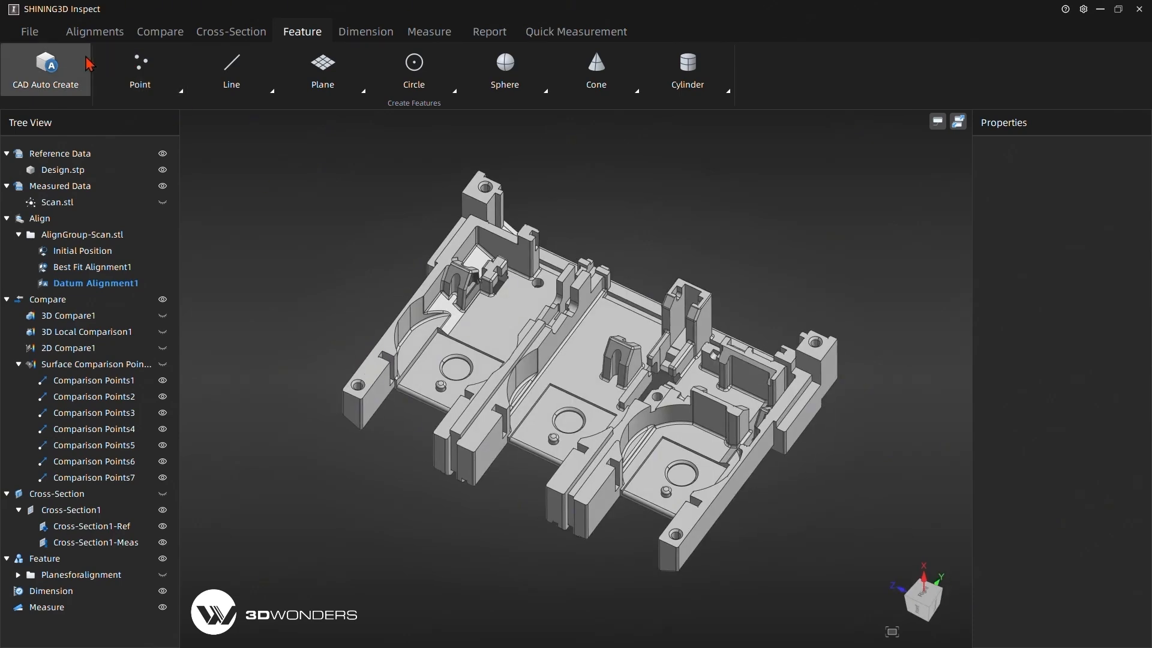
middle_drag(580, 547, 617, 142)
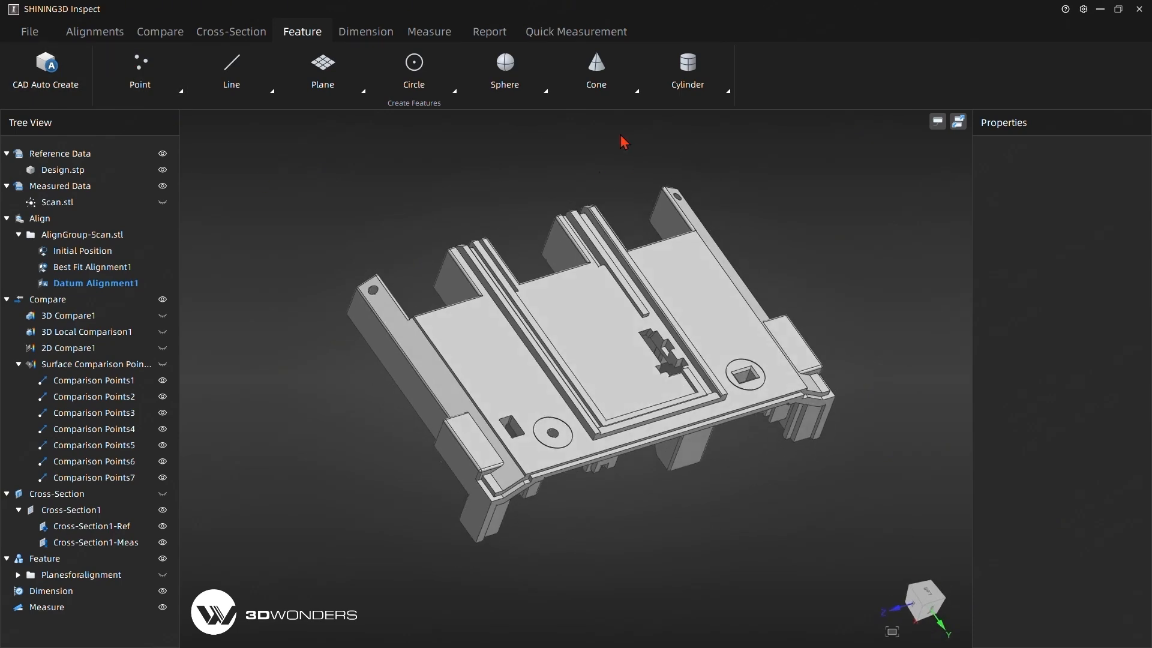
middle_drag(724, 192, 415, 257)
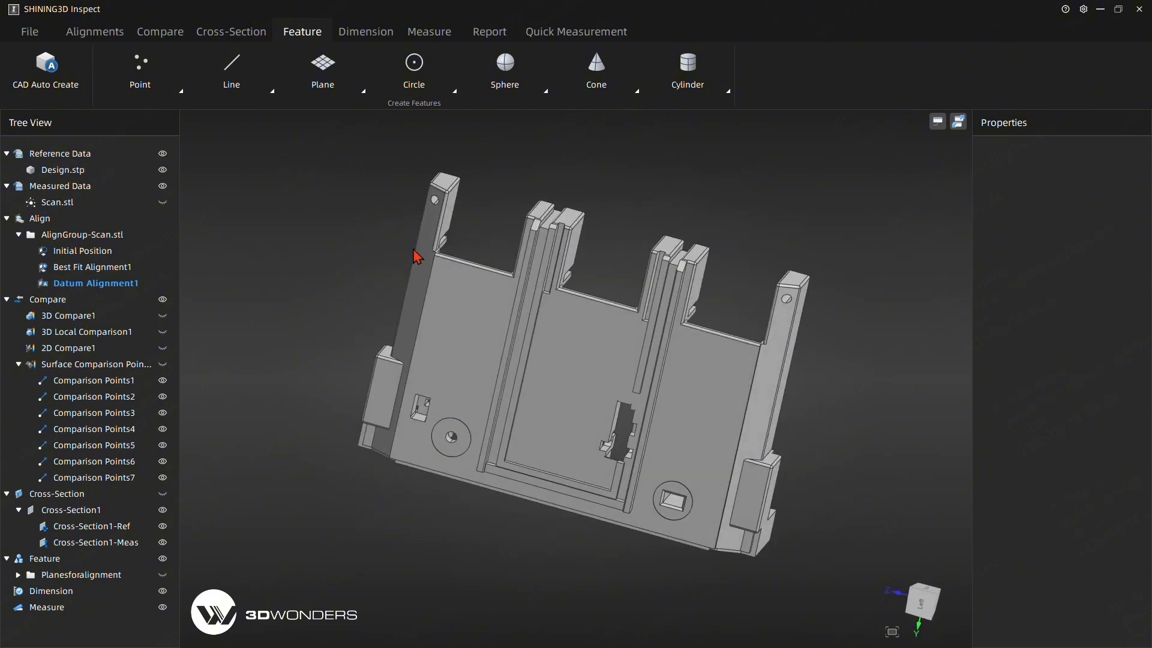
click(359, 90)
mouse_move(317, 116)
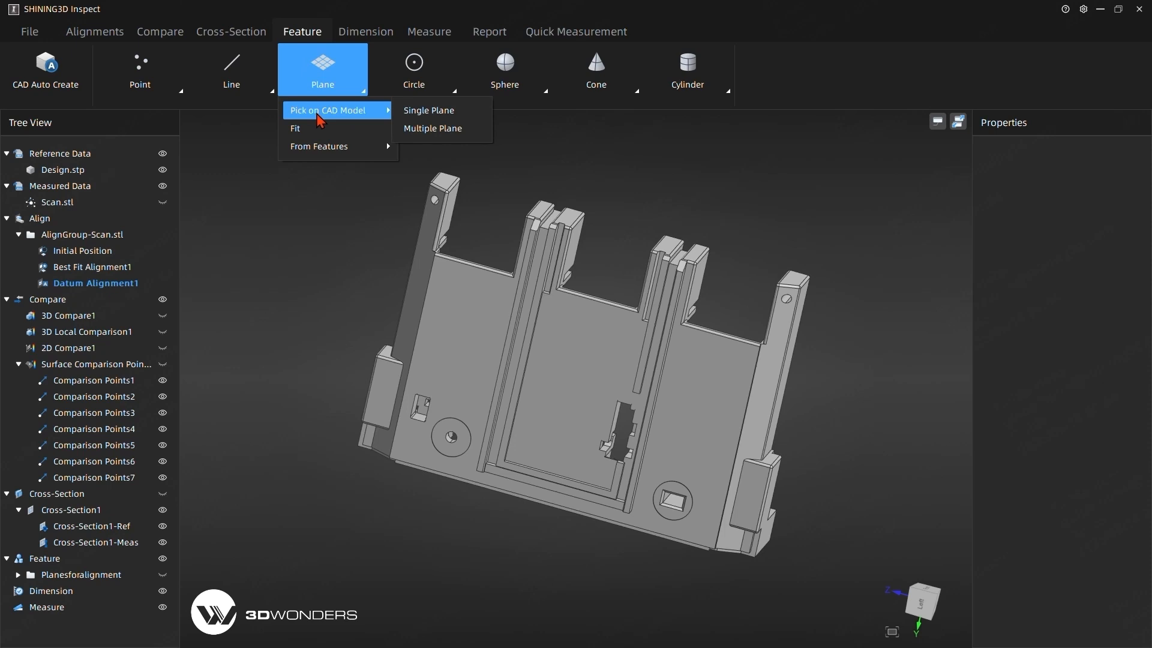
click(446, 135)
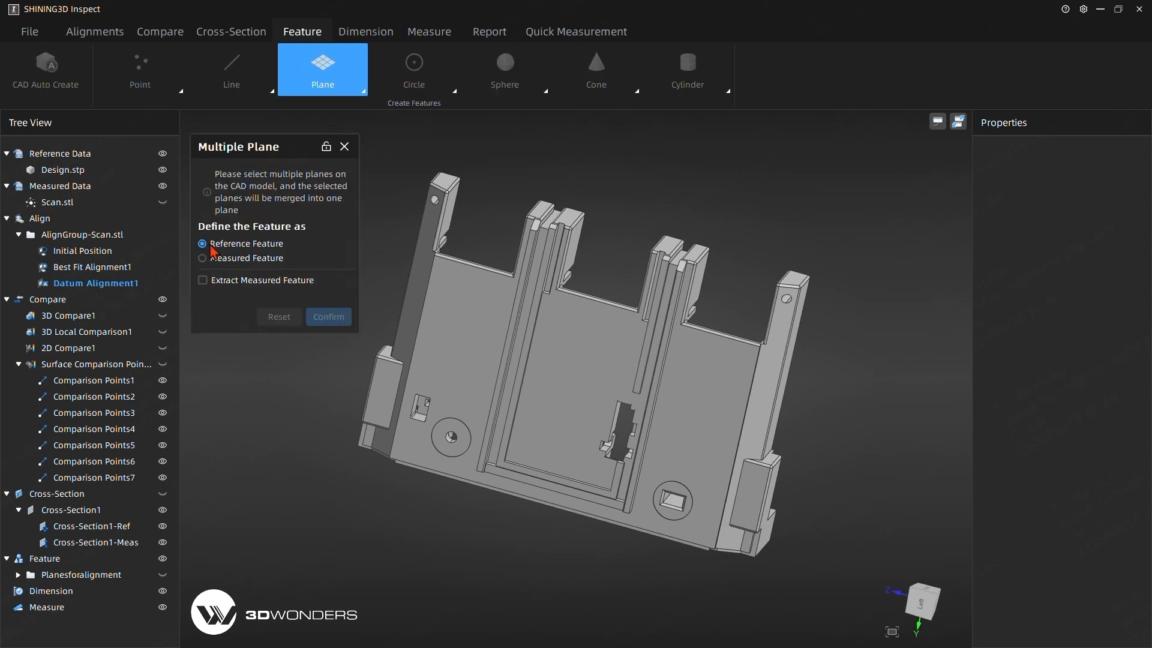
click(204, 281)
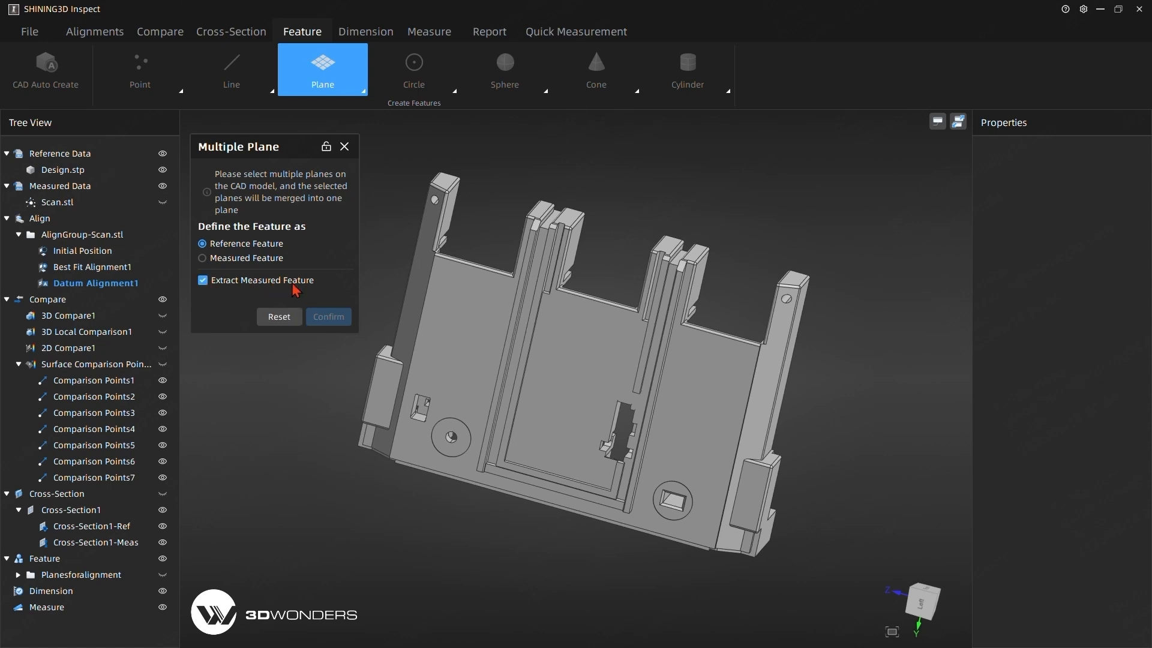
click(486, 336)
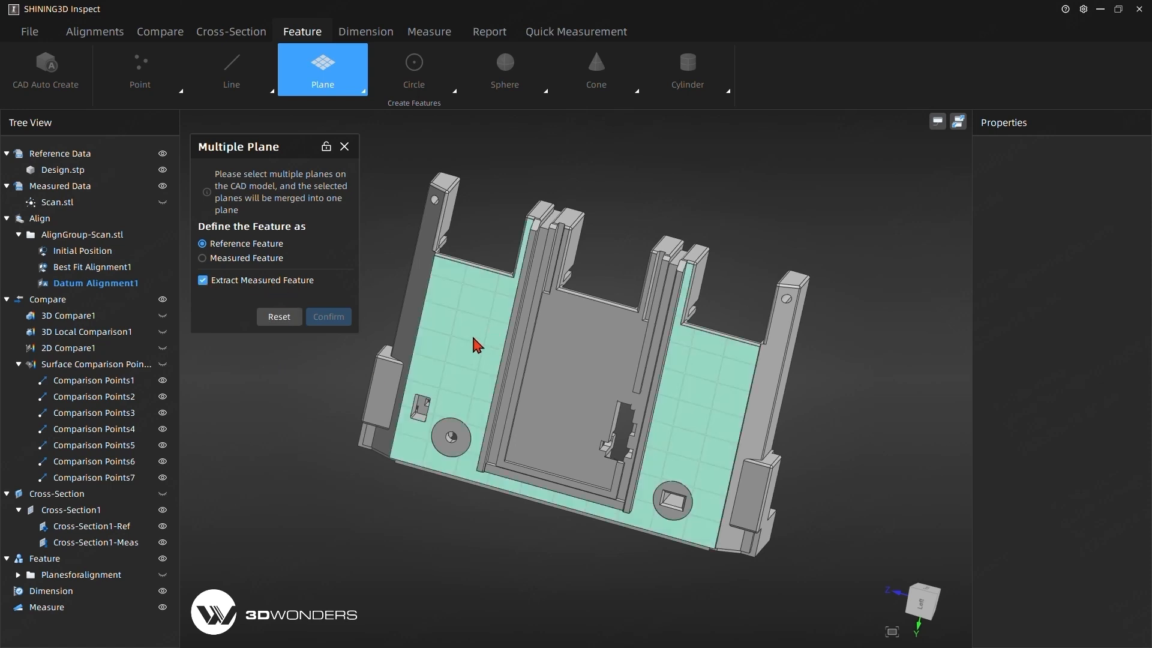
click(473, 336)
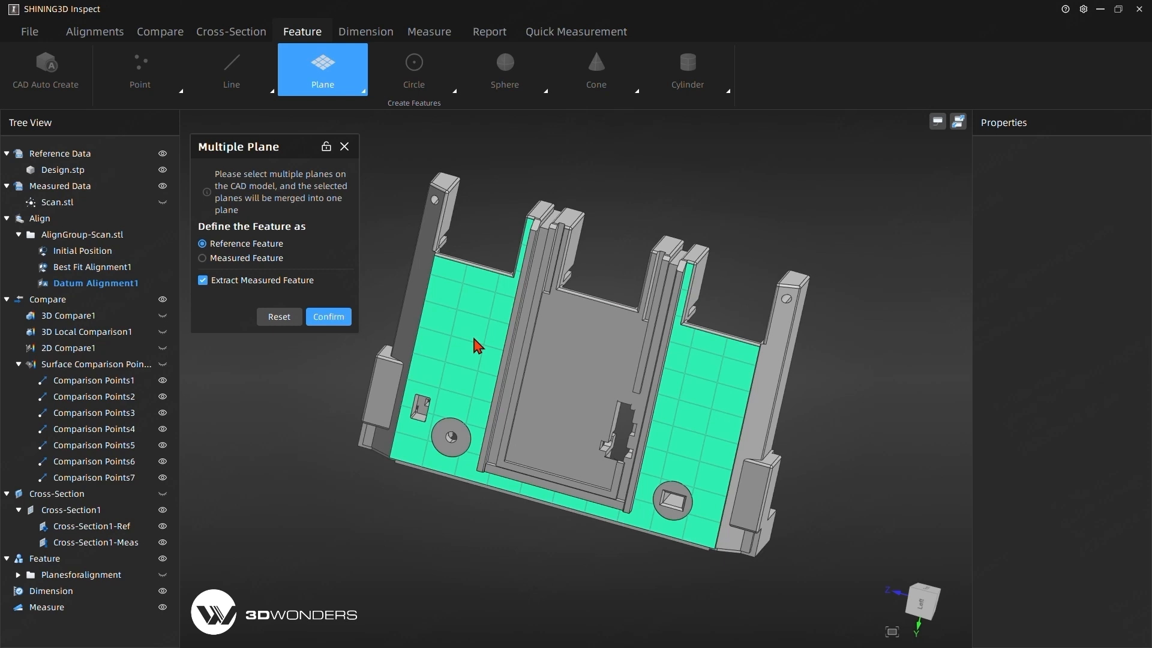
click(329, 318)
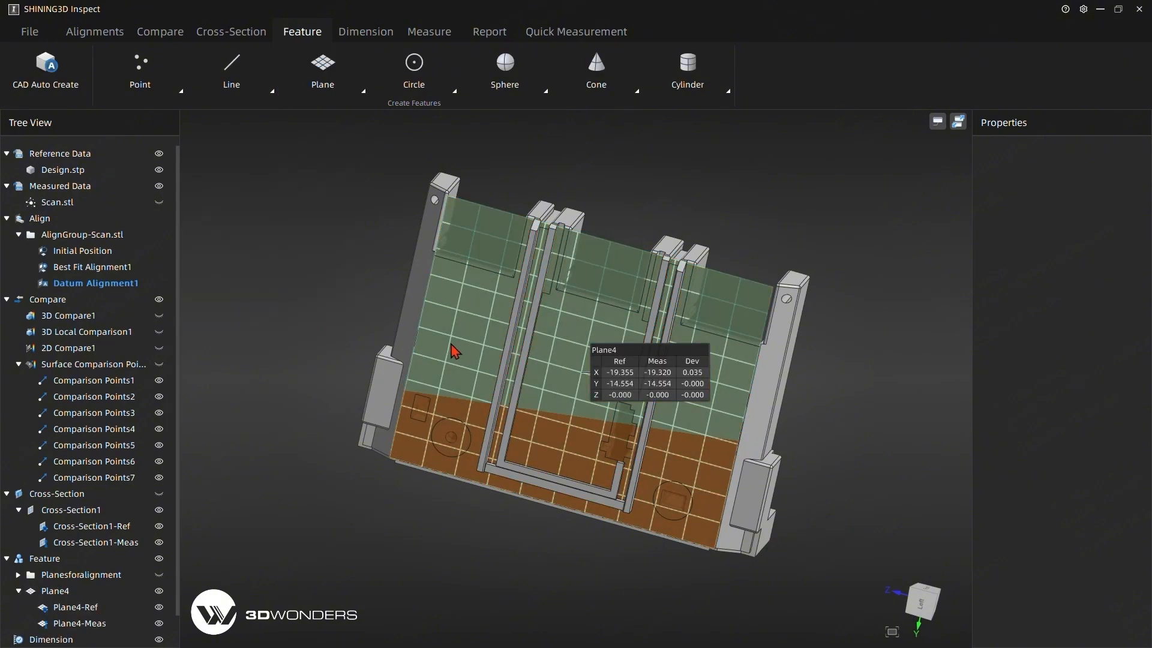
Set up CAD Auto Create for reference features with Extract Measured Feature enabled and keep its dialog pinned open.
drag(549, 153, 628, 375)
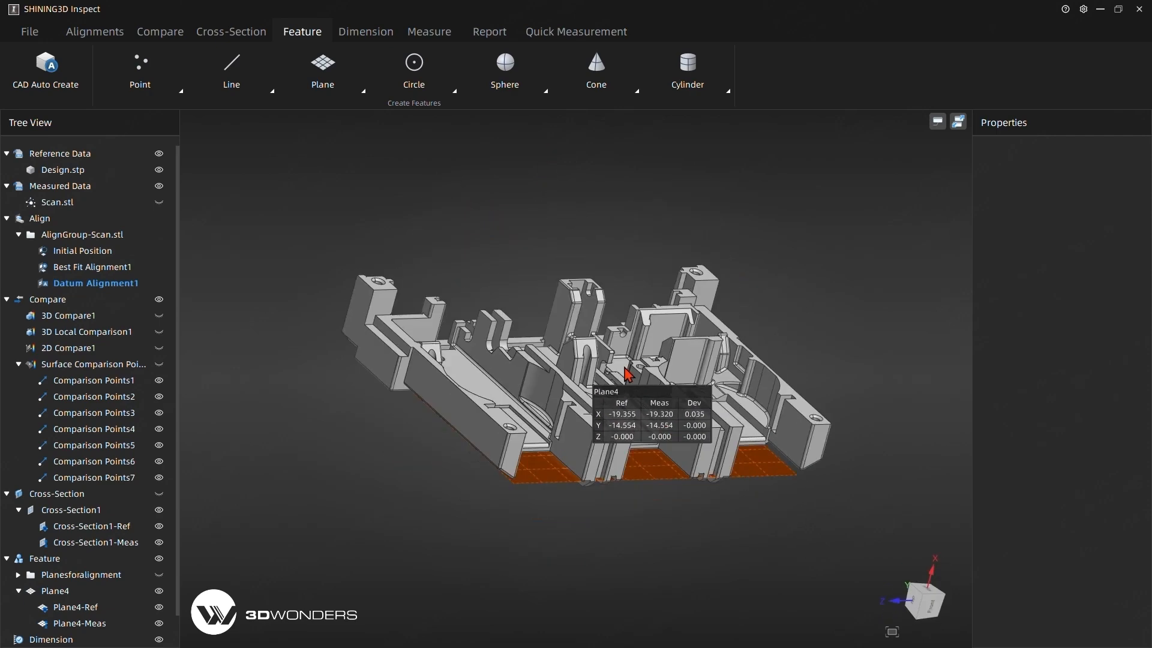
click(42, 84)
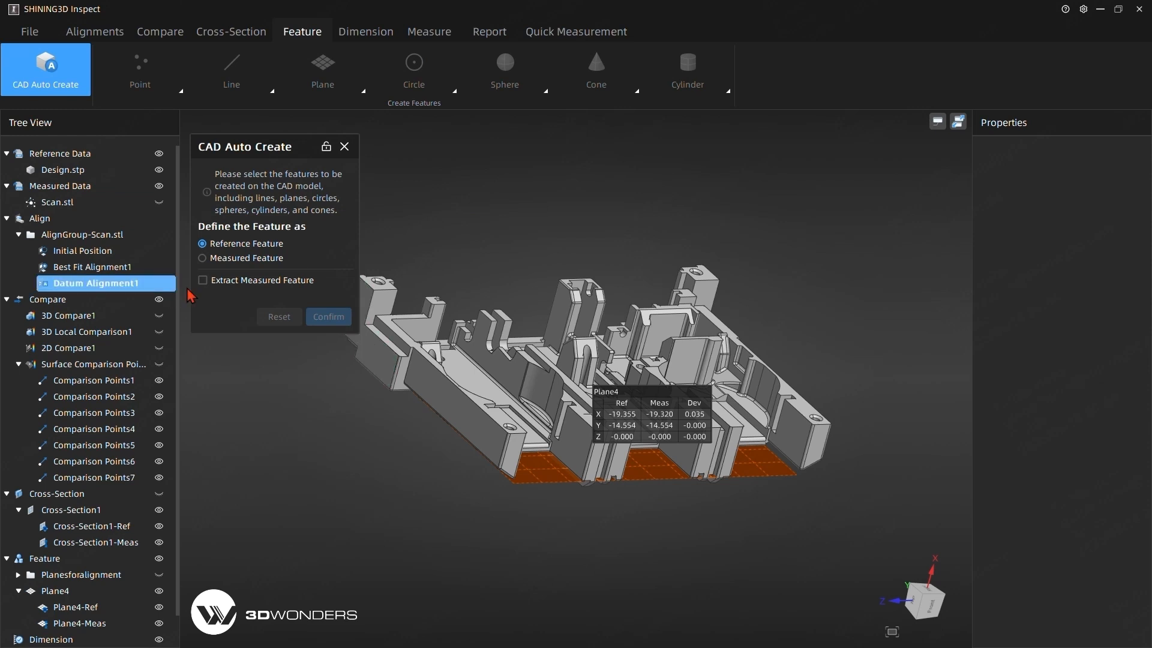
click(207, 285)
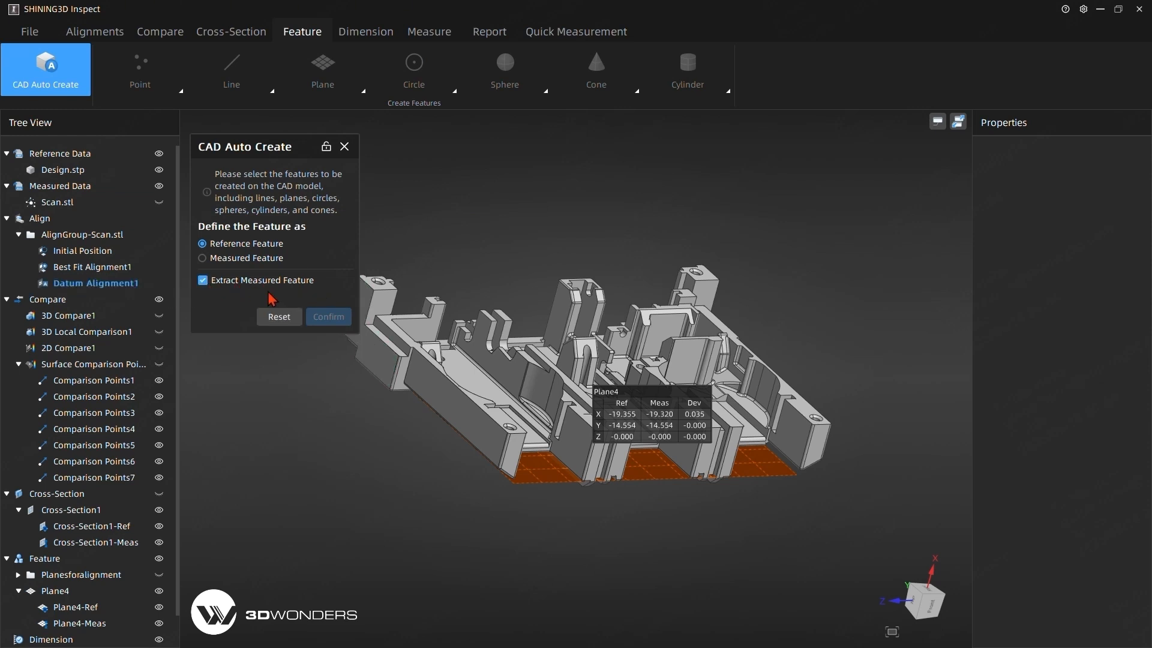
click(326, 146)
Create reference and measured planes from the part's outer side faces and the side faces of its projecting arms.
click(375, 358)
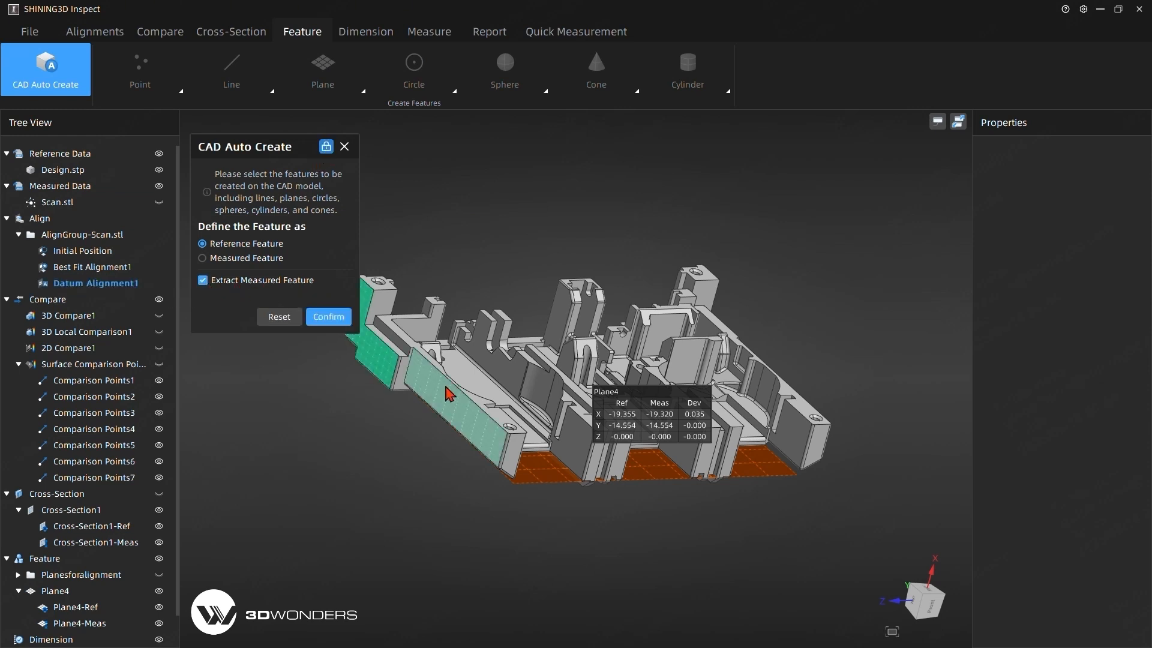
click(460, 420)
middle_drag(460, 420, 547, 469)
click(622, 456)
click(547, 469)
click(641, 492)
middle_drag(413, 487, 739, 507)
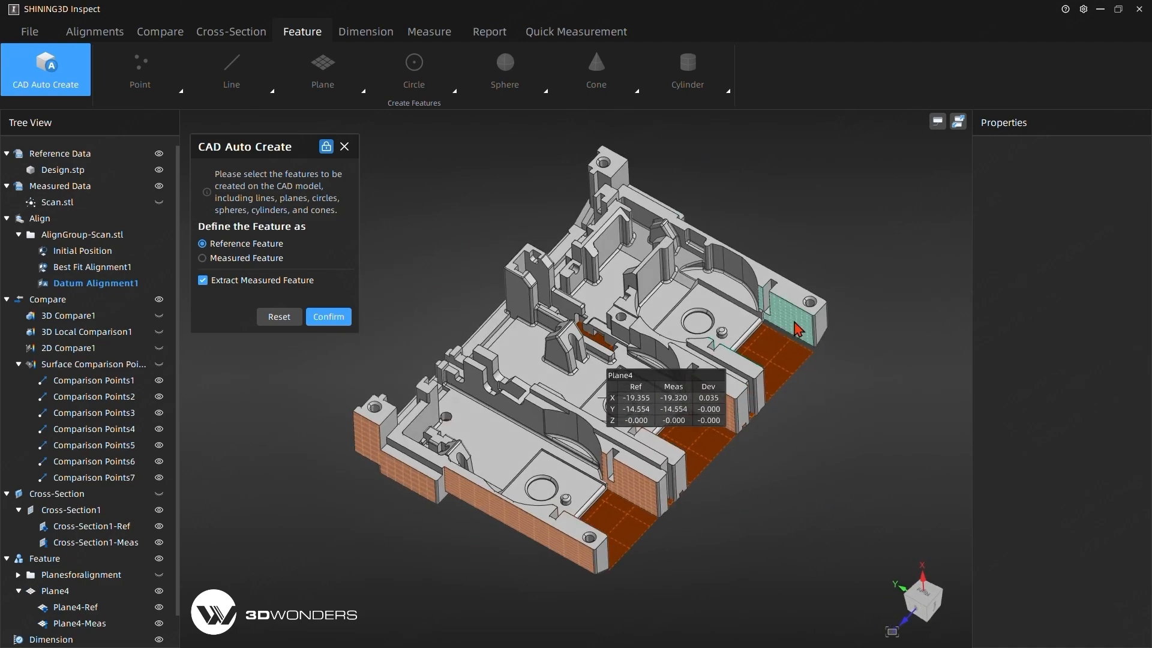
click(797, 321)
middle_drag(902, 396, 490, 480)
click(616, 508)
click(329, 316)
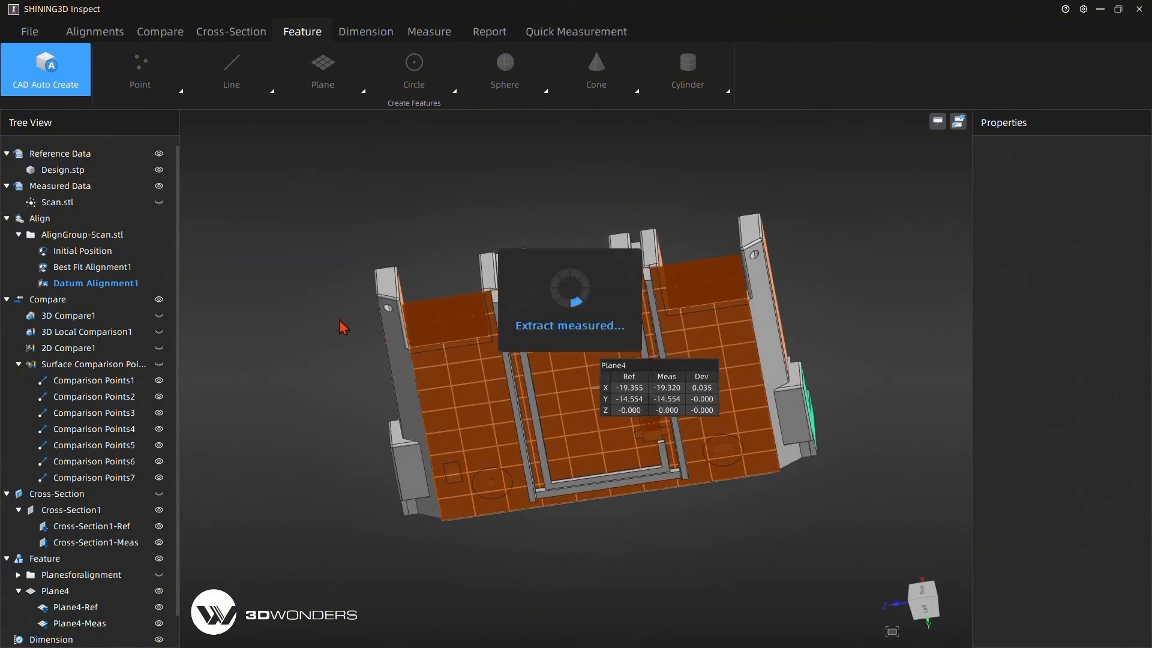
click(344, 147)
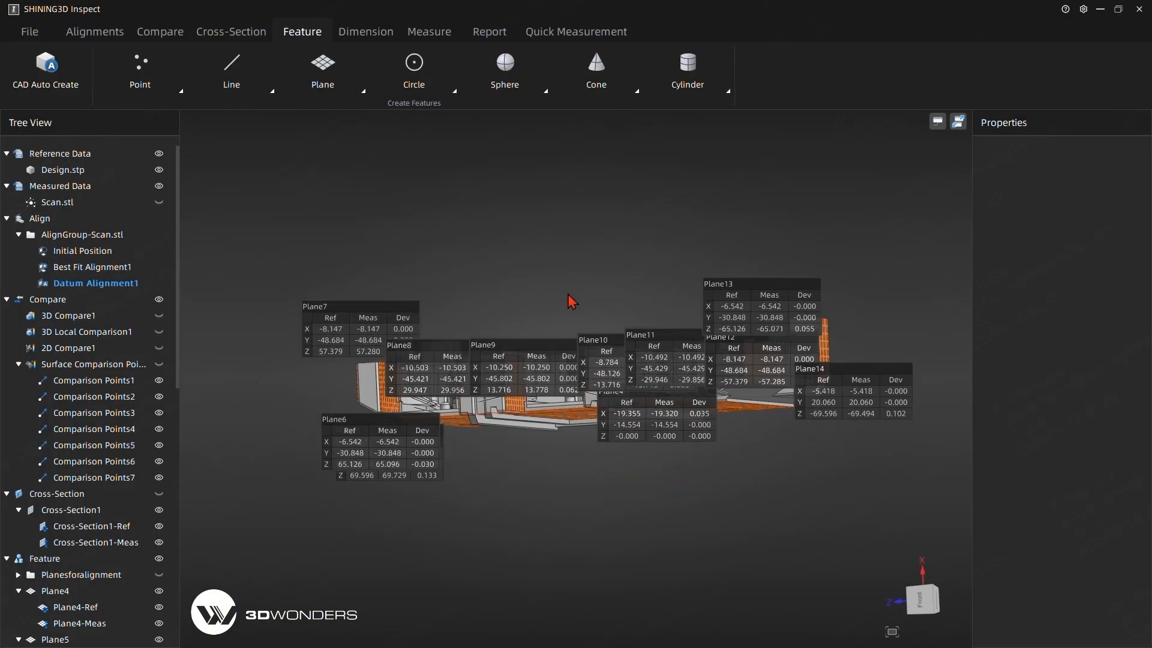
Spread the deviation labels of Plane5 through Plane9 and Plane14 around the part, clear of the model.
drag(368, 380, 285, 533)
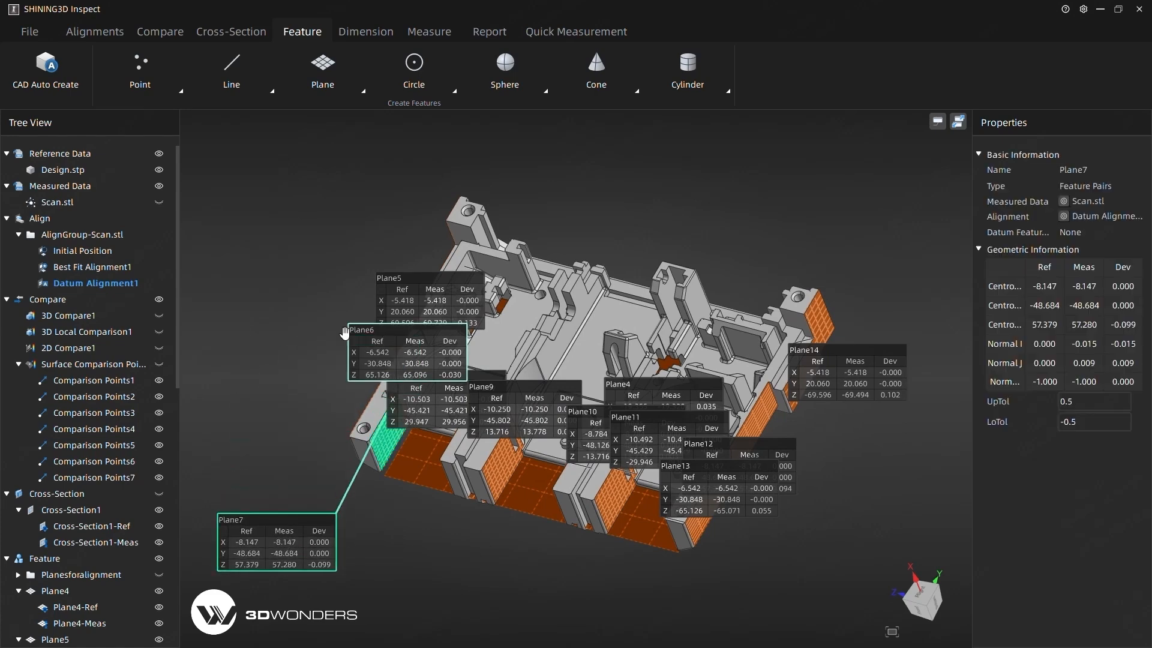
drag(414, 360, 264, 378)
drag(445, 294, 341, 164)
drag(438, 400, 431, 598)
drag(529, 414, 573, 608)
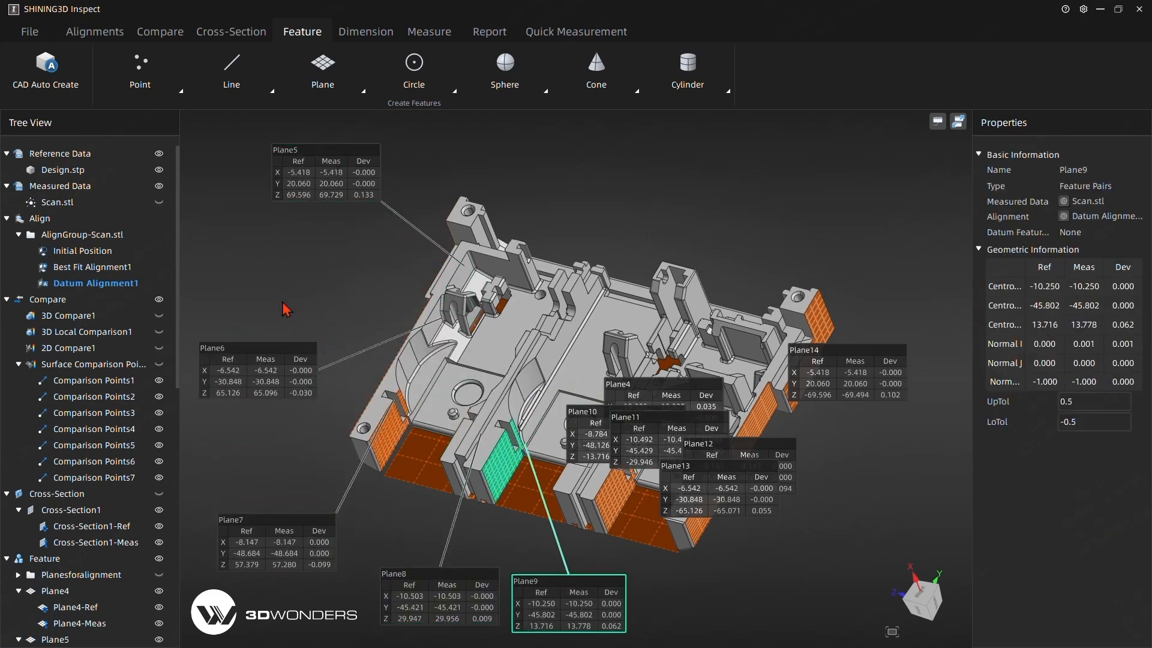
middle_drag(283, 304, 594, 449)
drag(244, 180, 272, 235)
drag(239, 390, 288, 358)
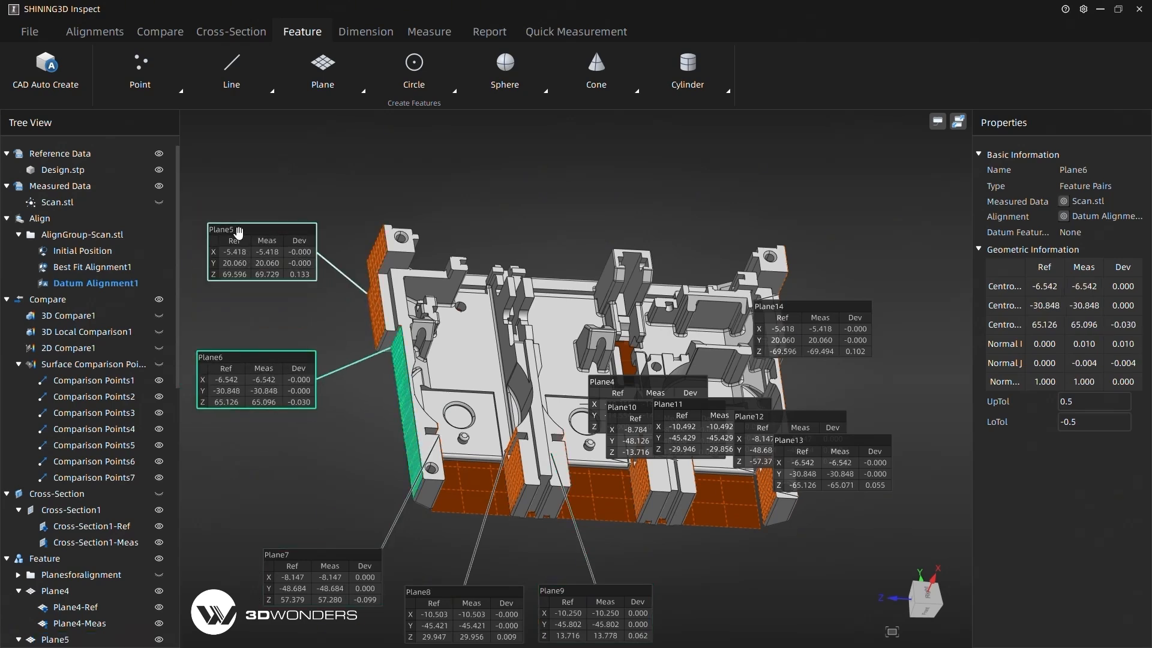
drag(787, 330, 884, 229)
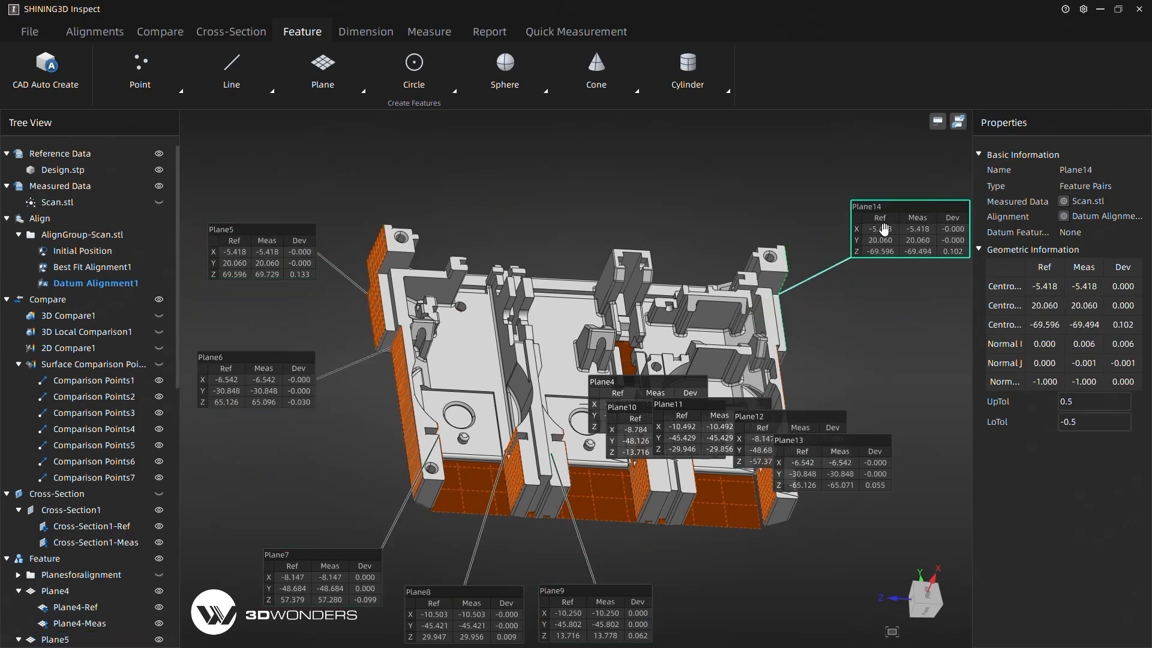
Group the features Plane4 through Plane14 together.
scroll(93, 360, down, 7)
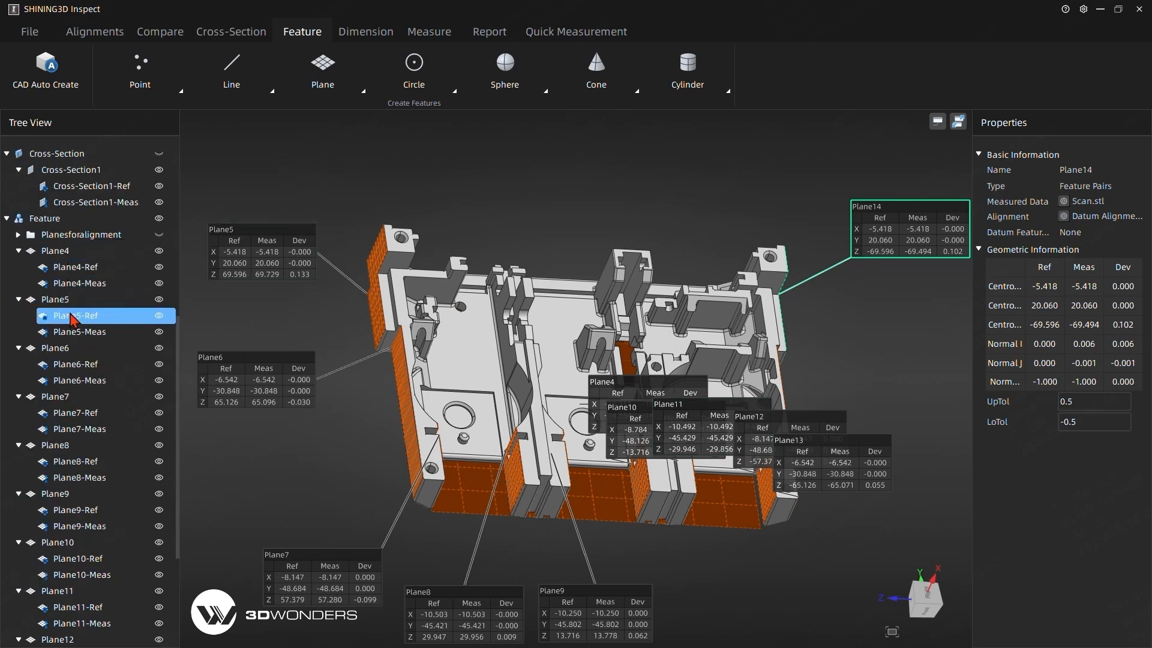
click(67, 251)
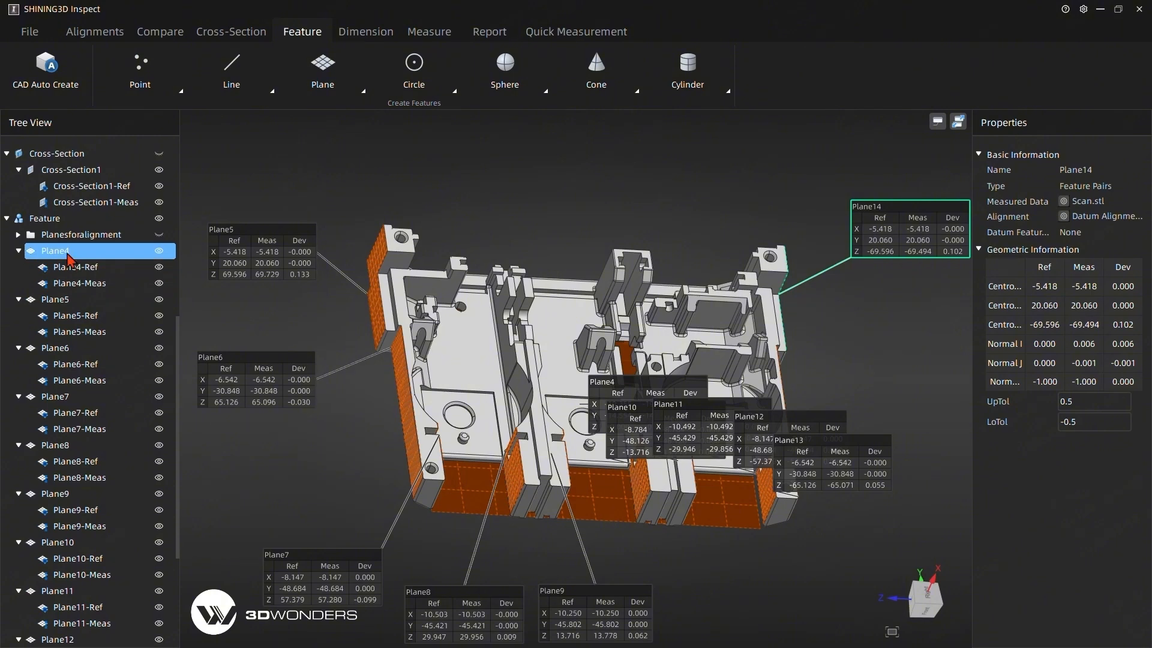
ctrl+click(64, 303)
ctrl+click(58, 349)
ctrl+click(54, 397)
ctrl+click(59, 447)
ctrl+click(62, 495)
ctrl+click(67, 544)
ctrl+click(66, 592)
scroll(66, 600, down, 4)
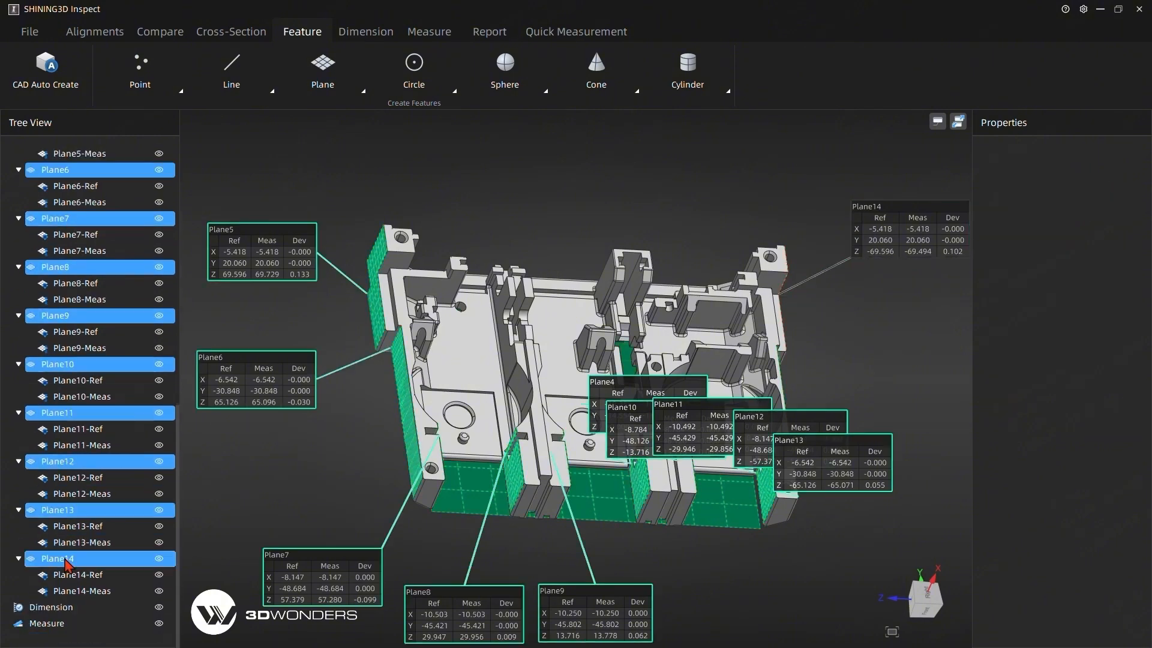
right_click(93, 170)
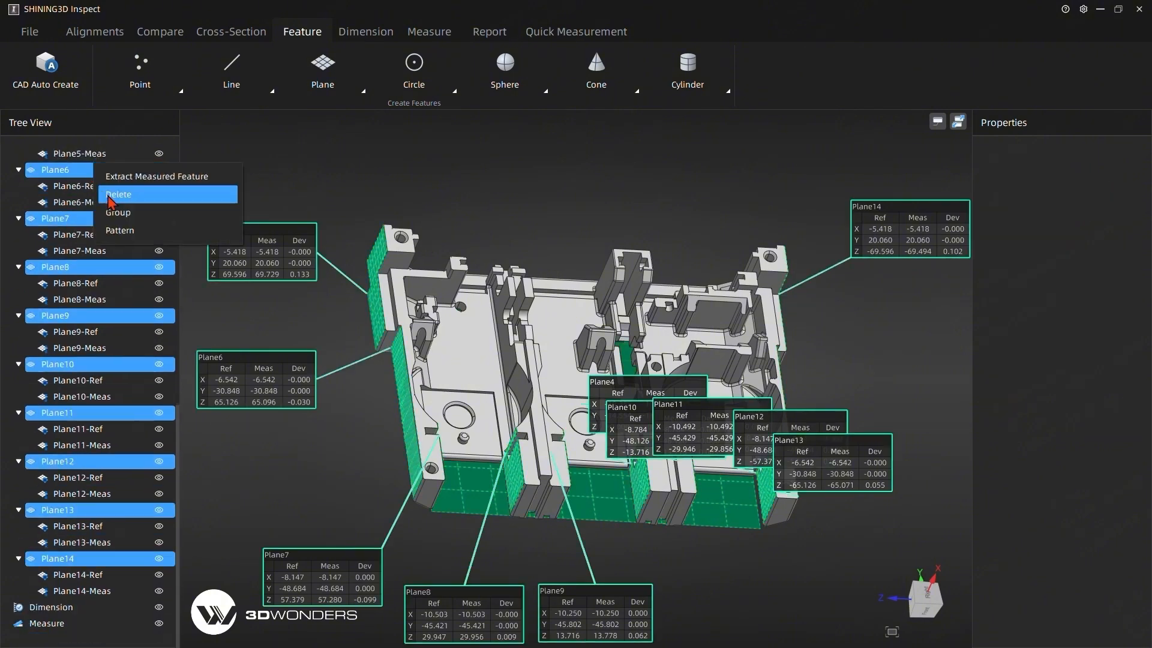
click(133, 215)
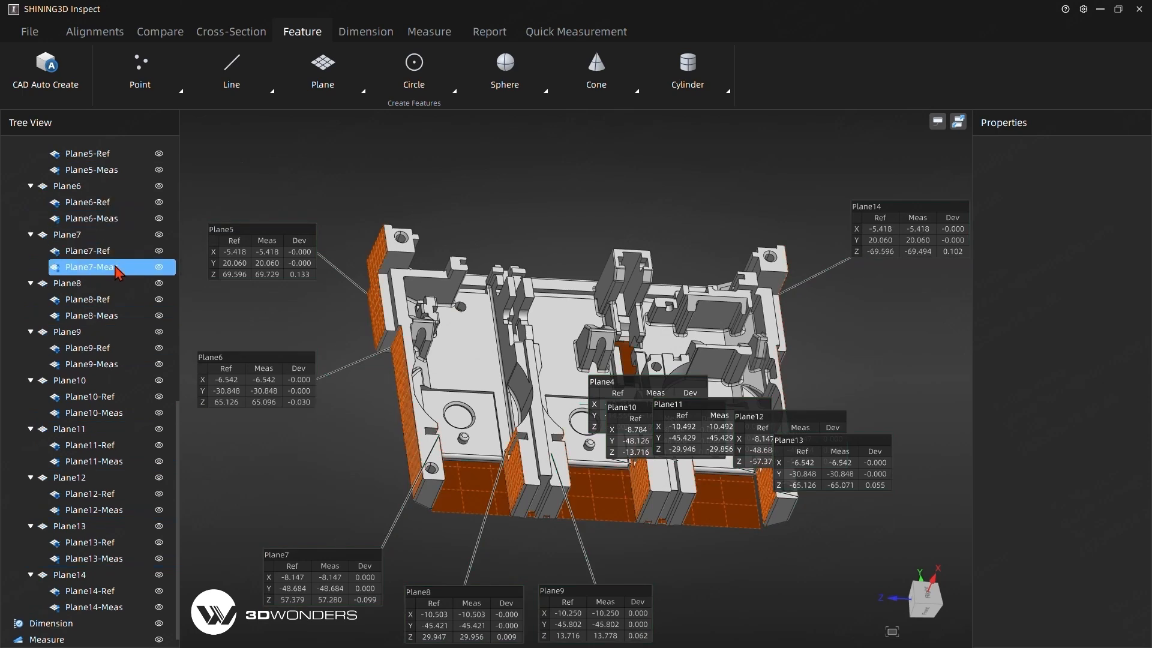
Rename the new plane group as PlansforDimensions, then collapse and hide it.
double_click(67, 275)
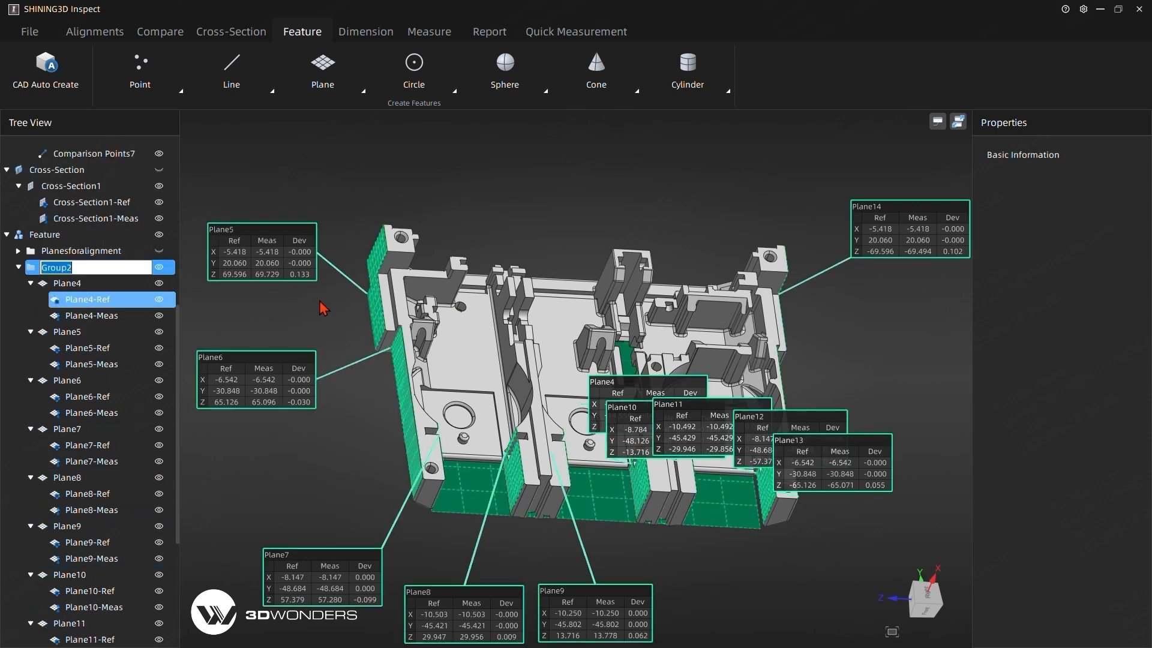
text(PlansforDimen)
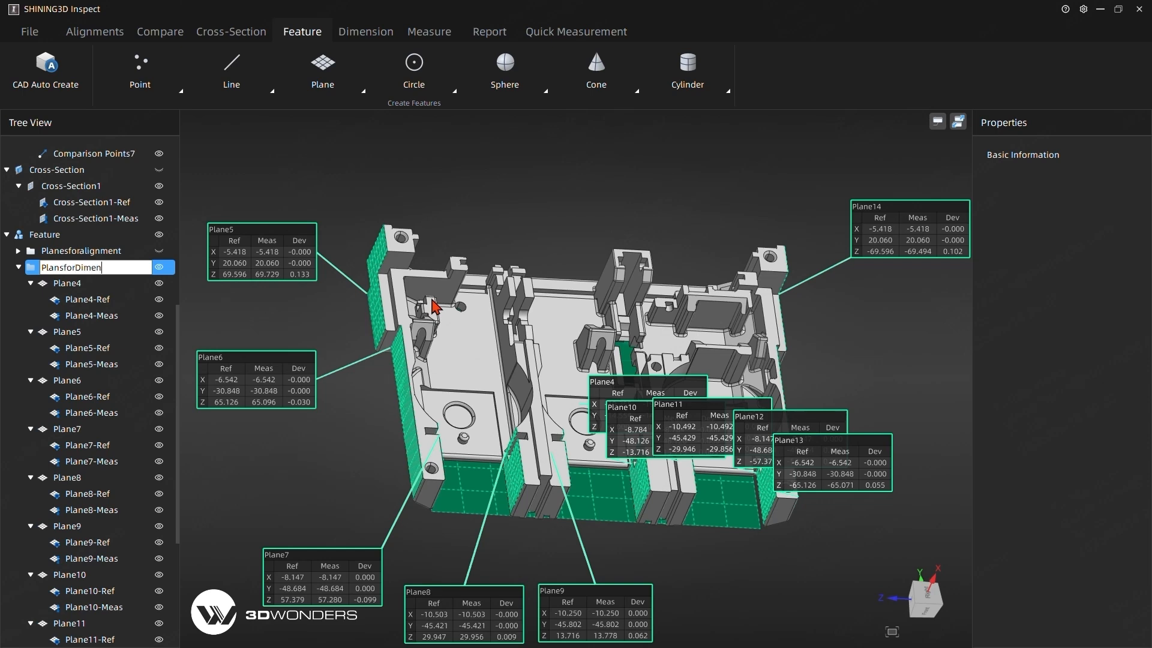
text(sions)
key(Return)
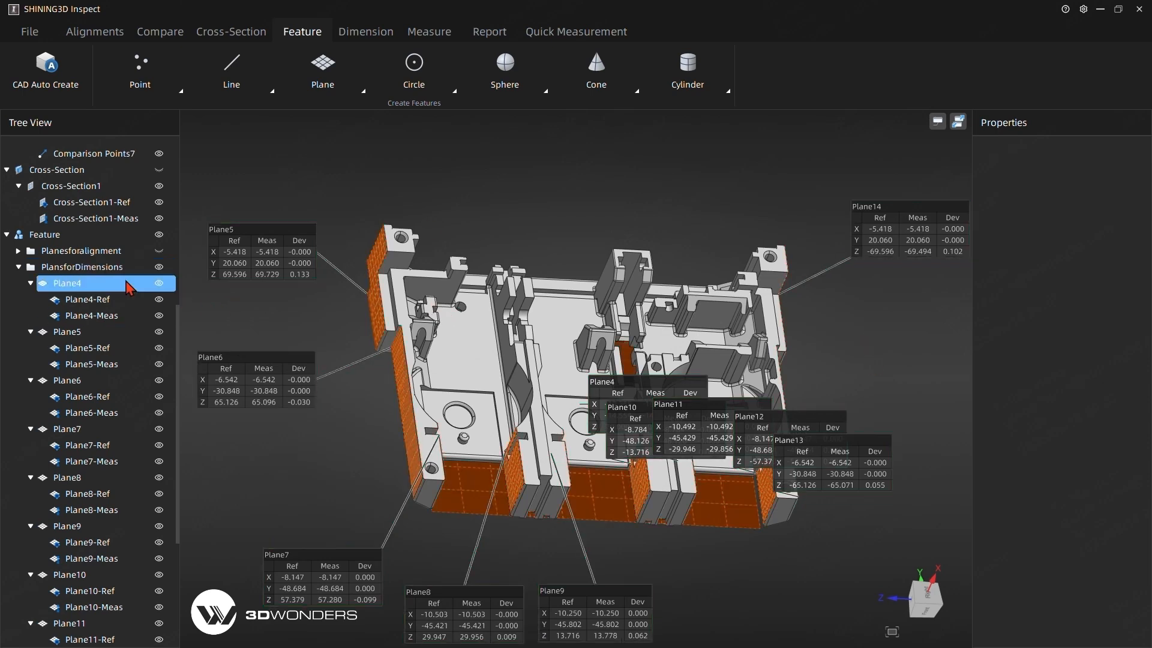
click(18, 267)
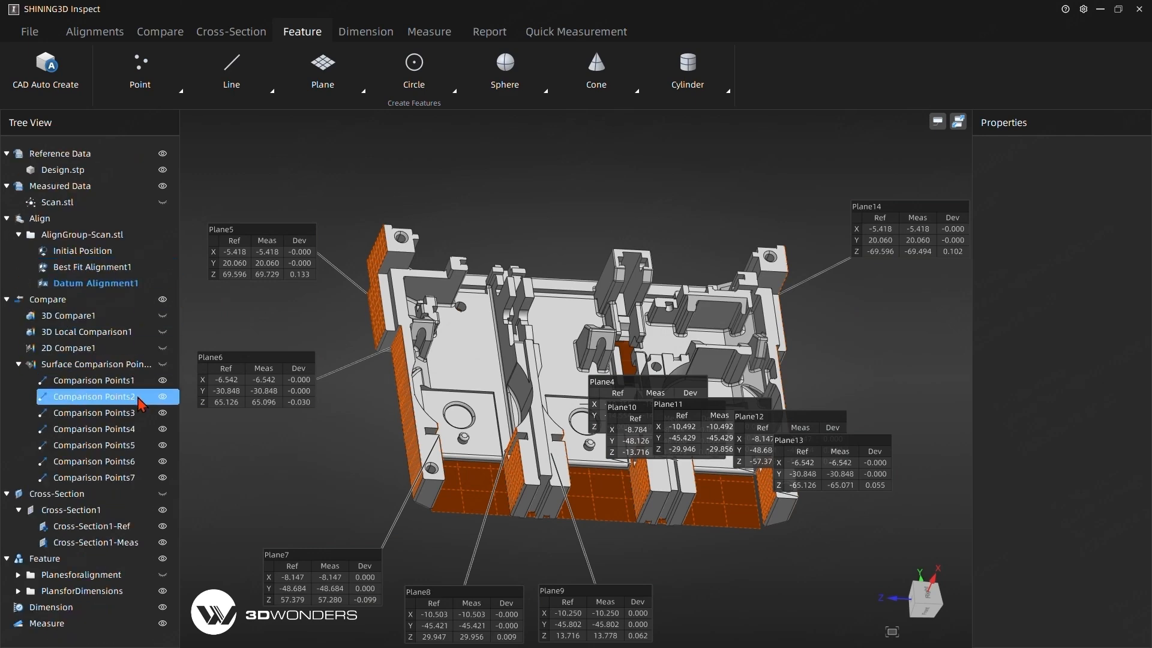
click(162, 591)
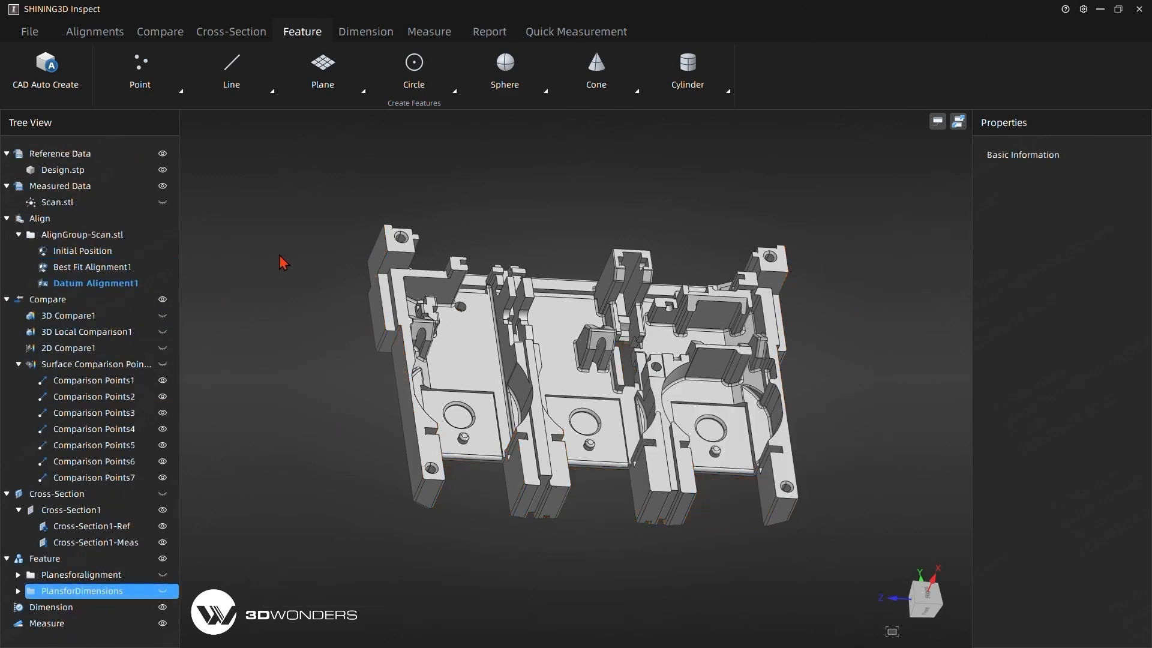
Start a plane-to-plane distance dimension between Plane5 and Plane14 and place its label above the part.
drag(279, 258, 255, 341)
drag(591, 433, 582, 358)
click(364, 32)
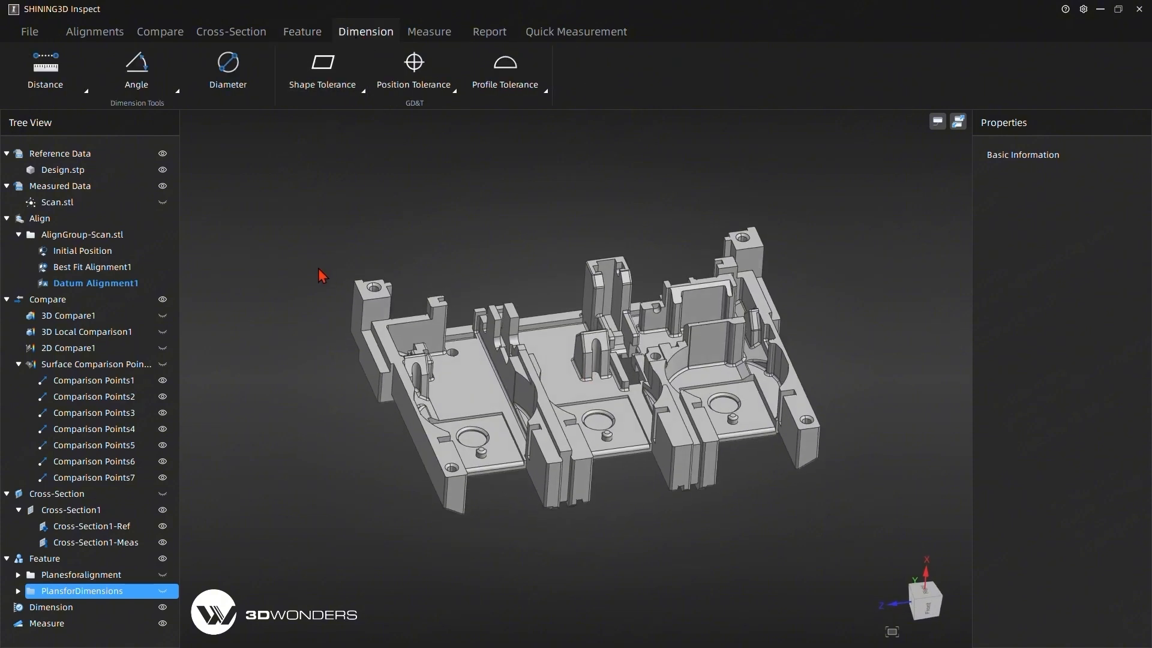
click(59, 86)
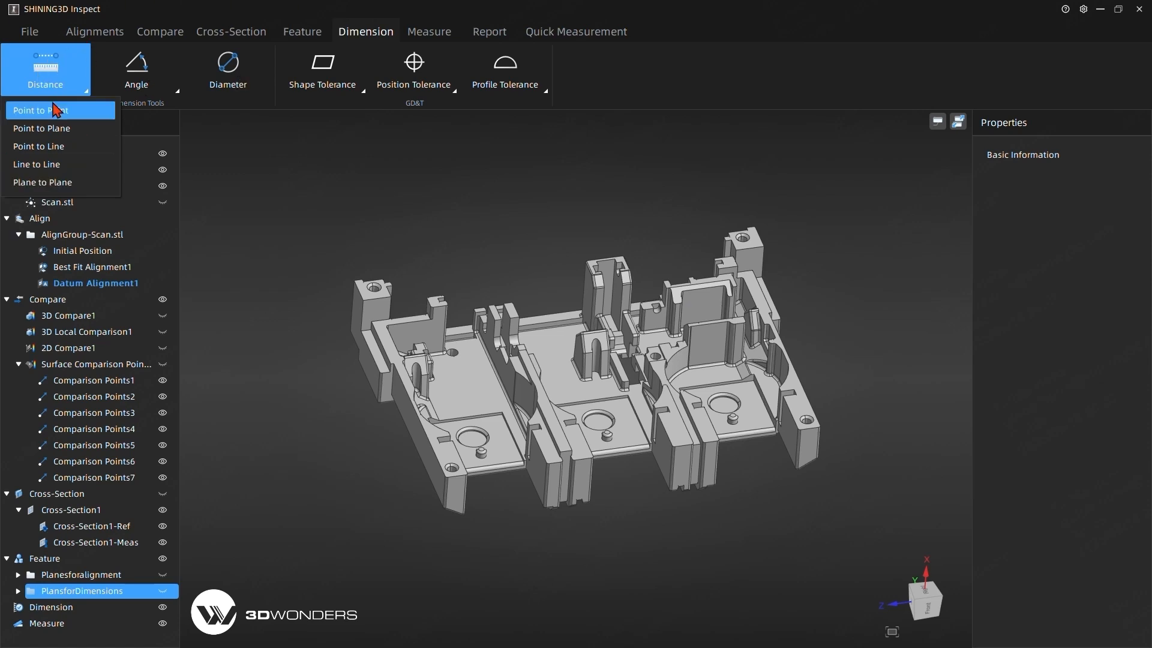
click(57, 182)
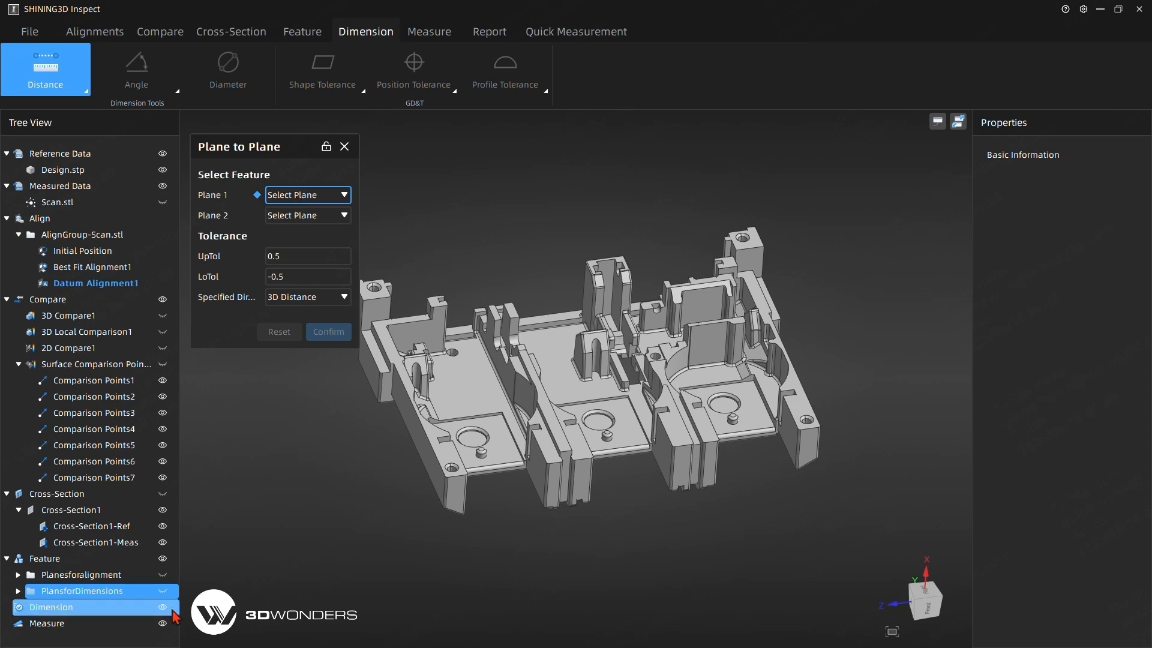
click(163, 591)
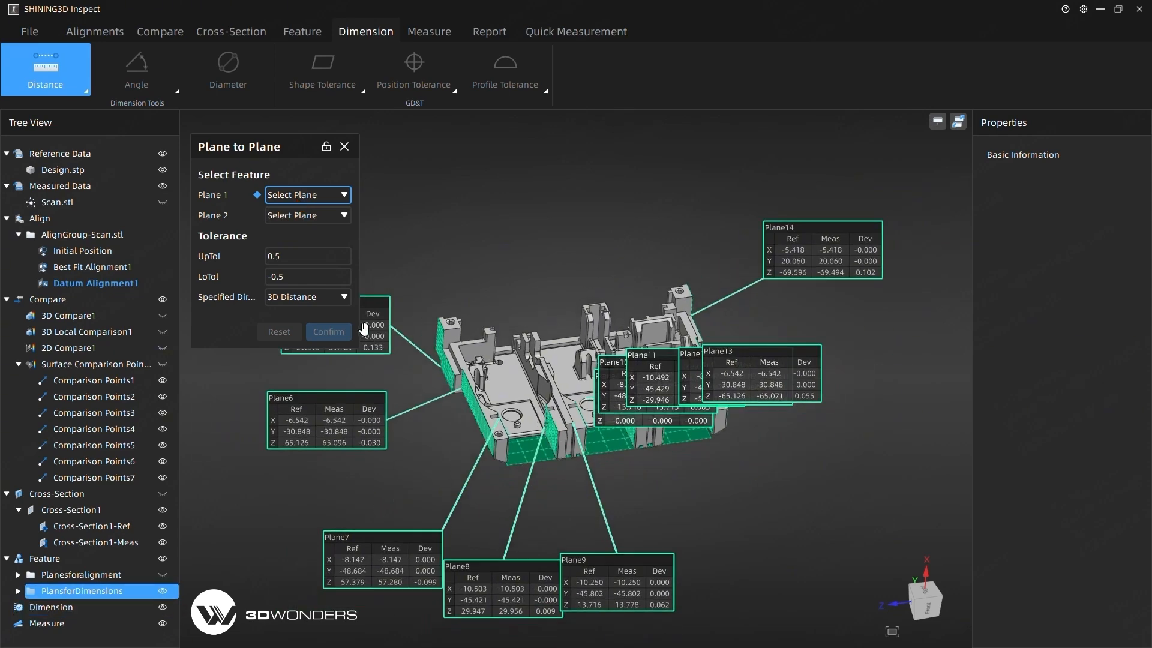
click(385, 323)
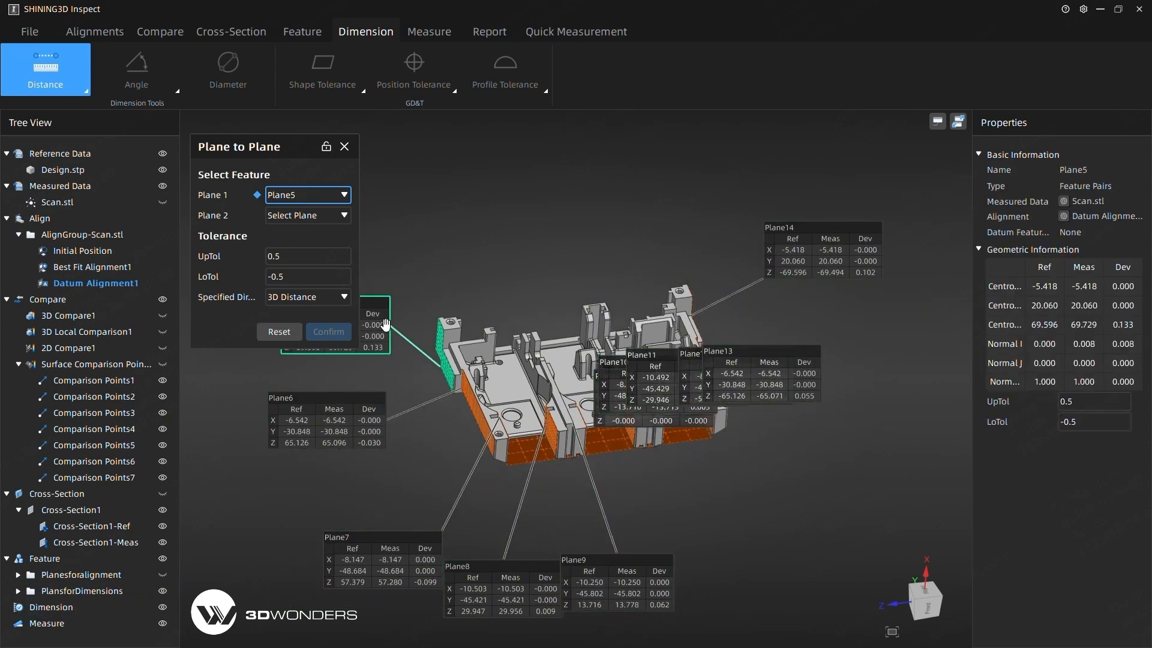
click(163, 592)
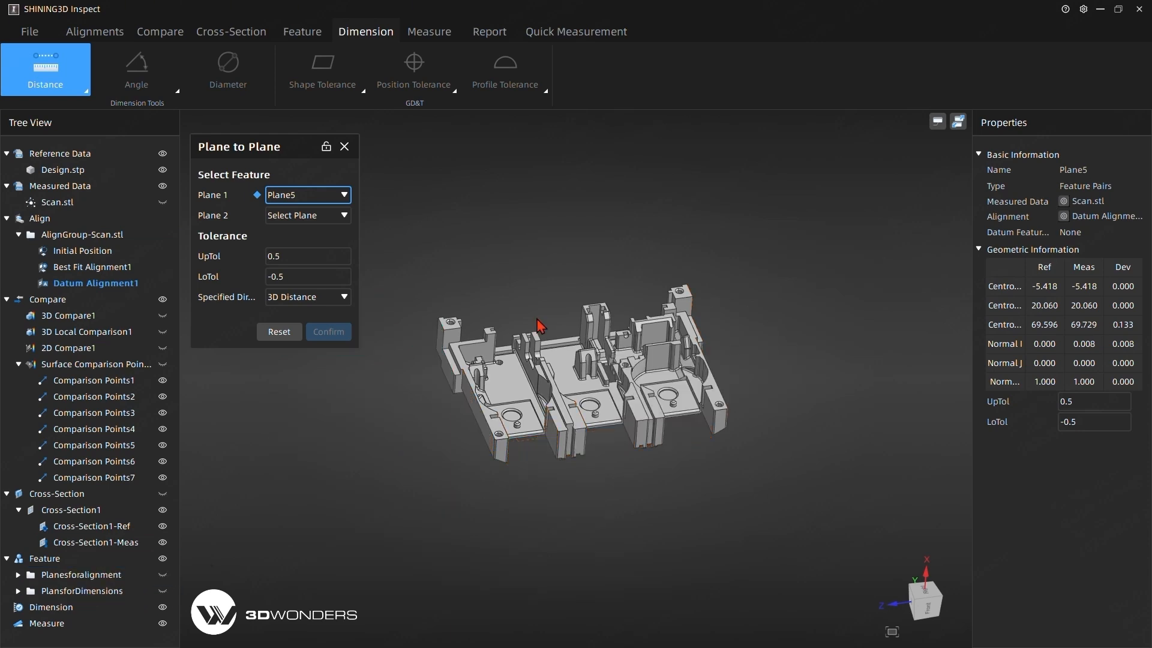
click(340, 216)
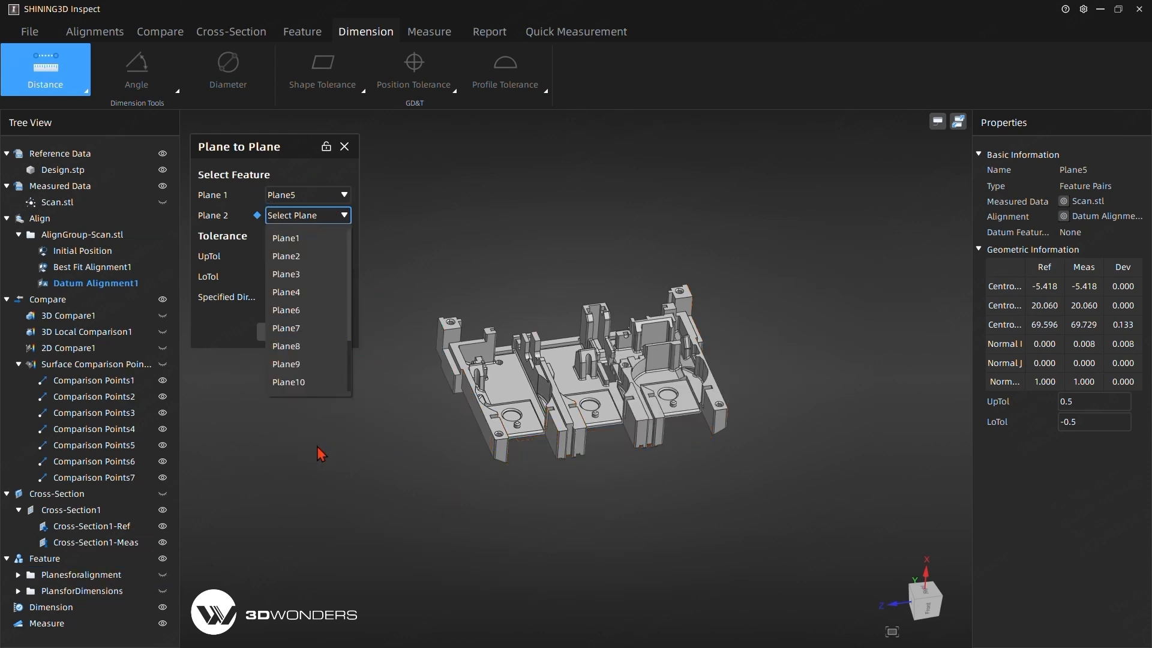
click(320, 384)
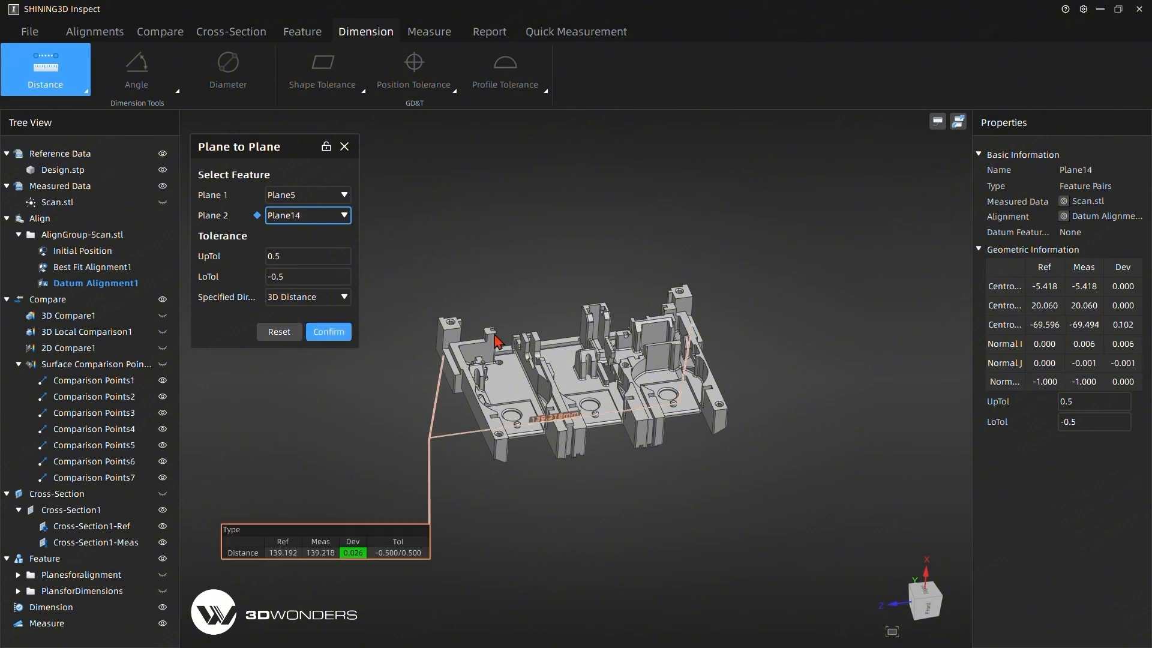
drag(360, 555, 510, 245)
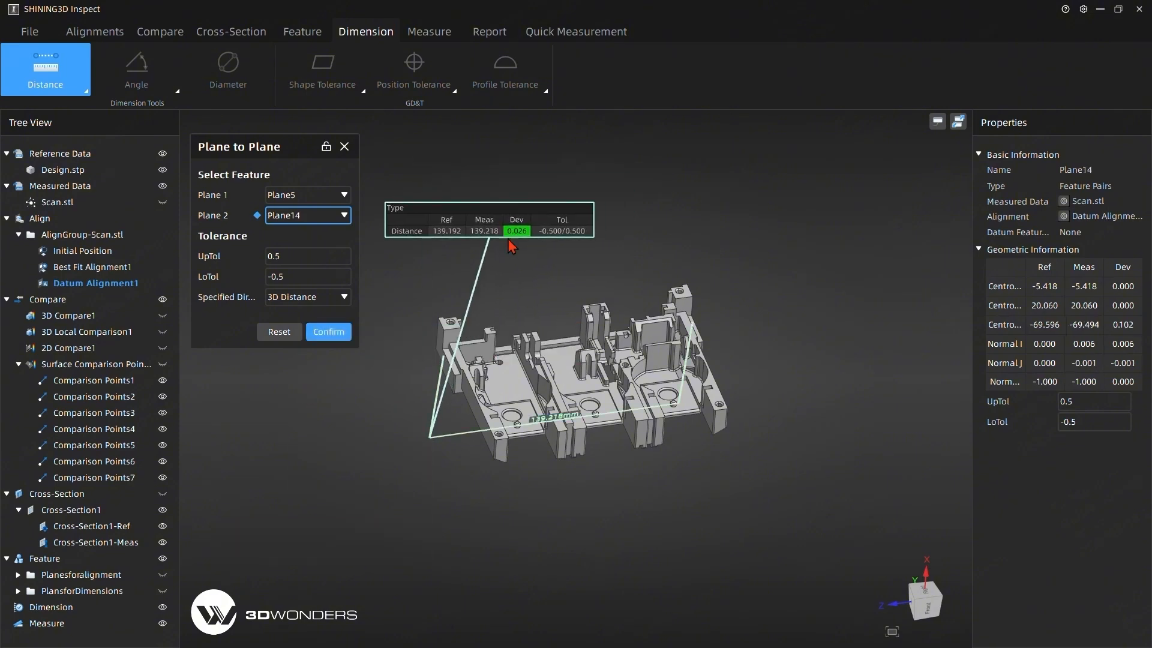
Set the distance's upper tolerance to 0.6, lower tolerance to -0.4 and direction to Z Axis, and create the dimension above the part.
click(304, 251)
key(BackSpace)
text(6)
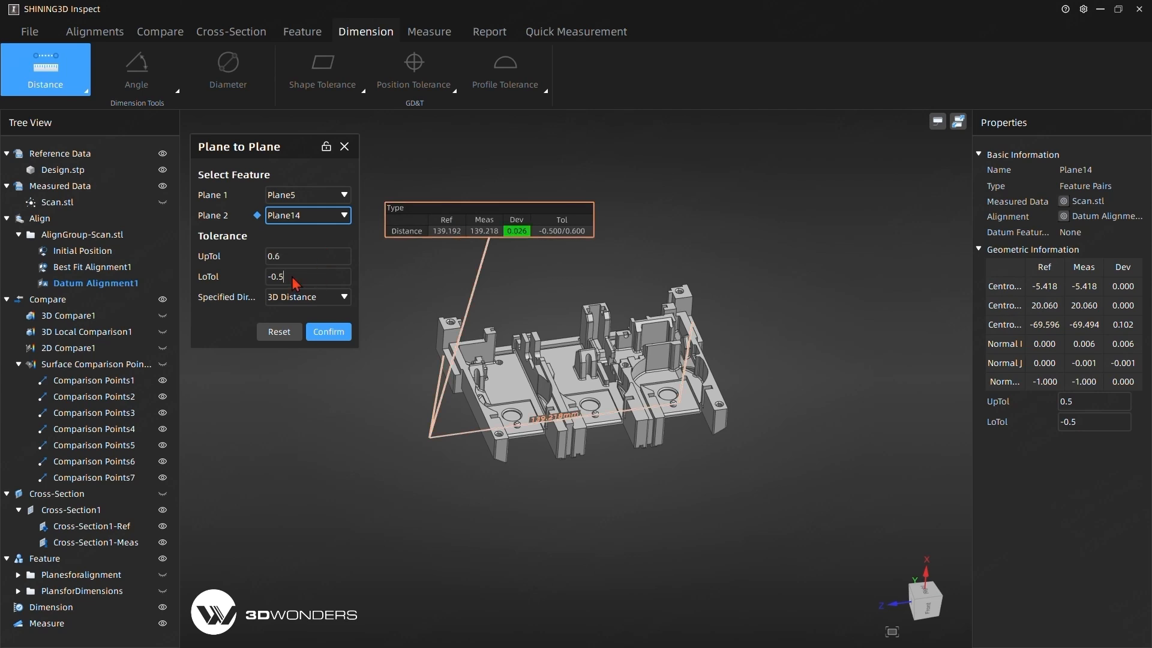
key(BackSpace)
text(4)
click(295, 297)
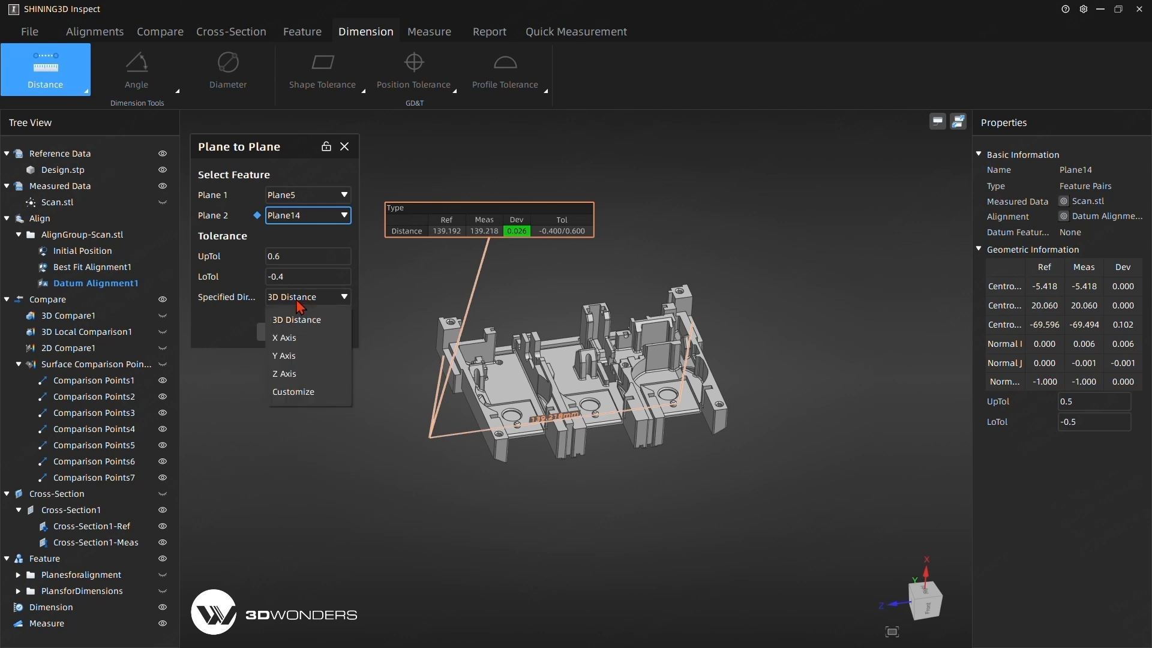
click(297, 377)
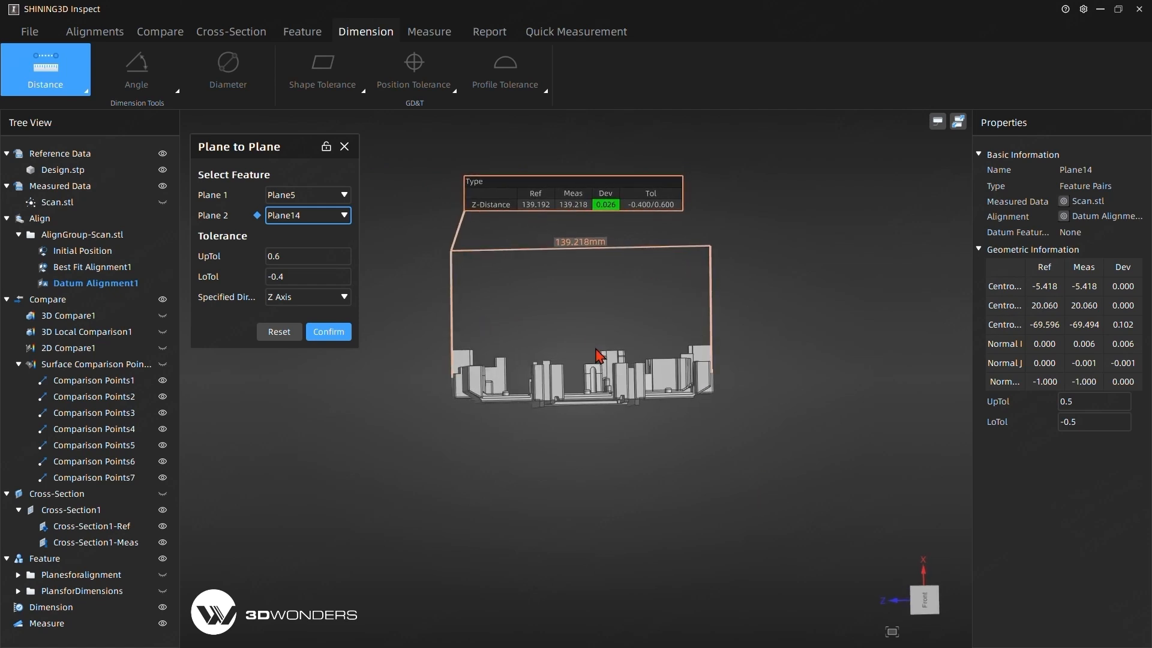
click(339, 337)
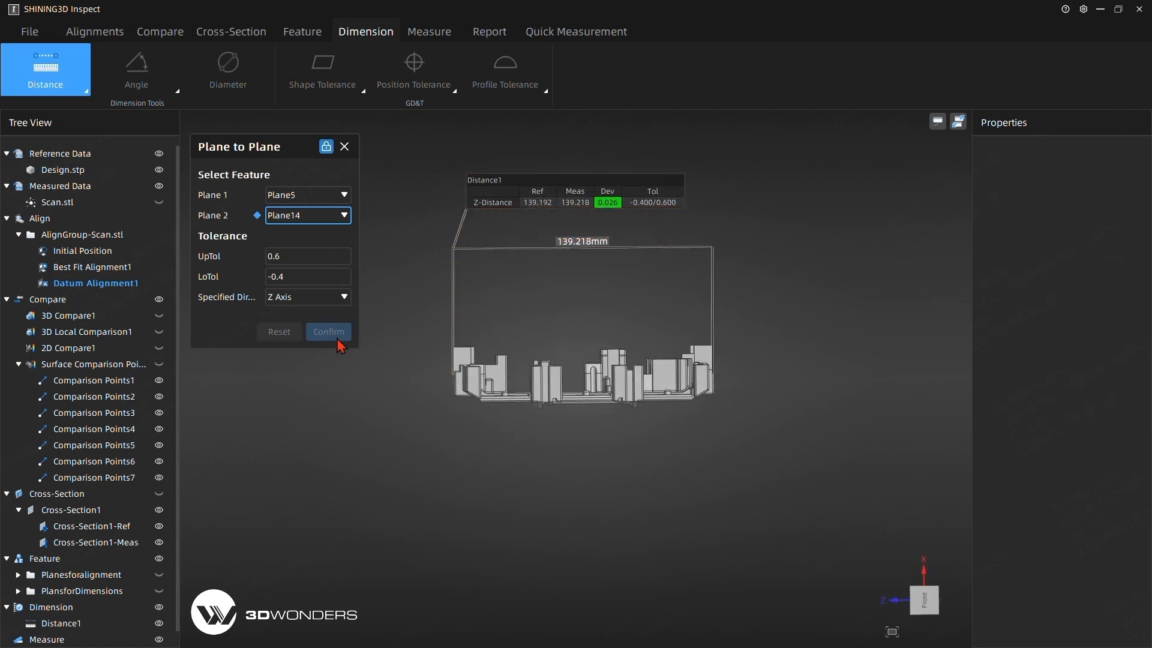
Create the Z-axis distance dimension between Plane5 and Plane6, with its label beside the part's outer arm.
drag(396, 298, 469, 362)
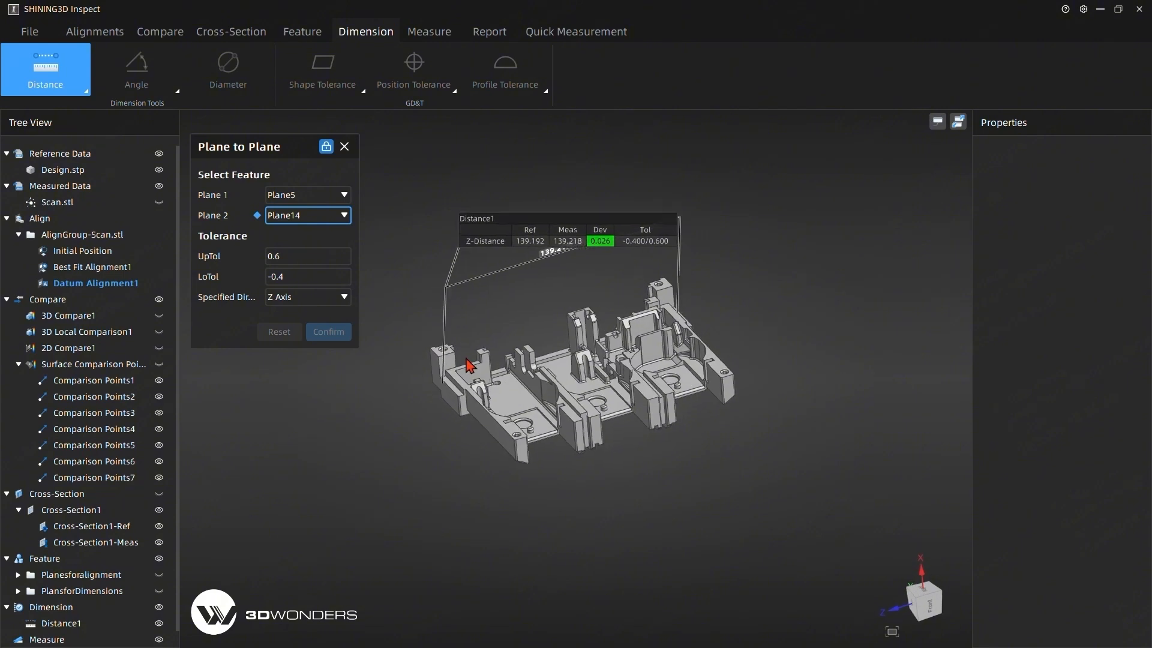
click(325, 217)
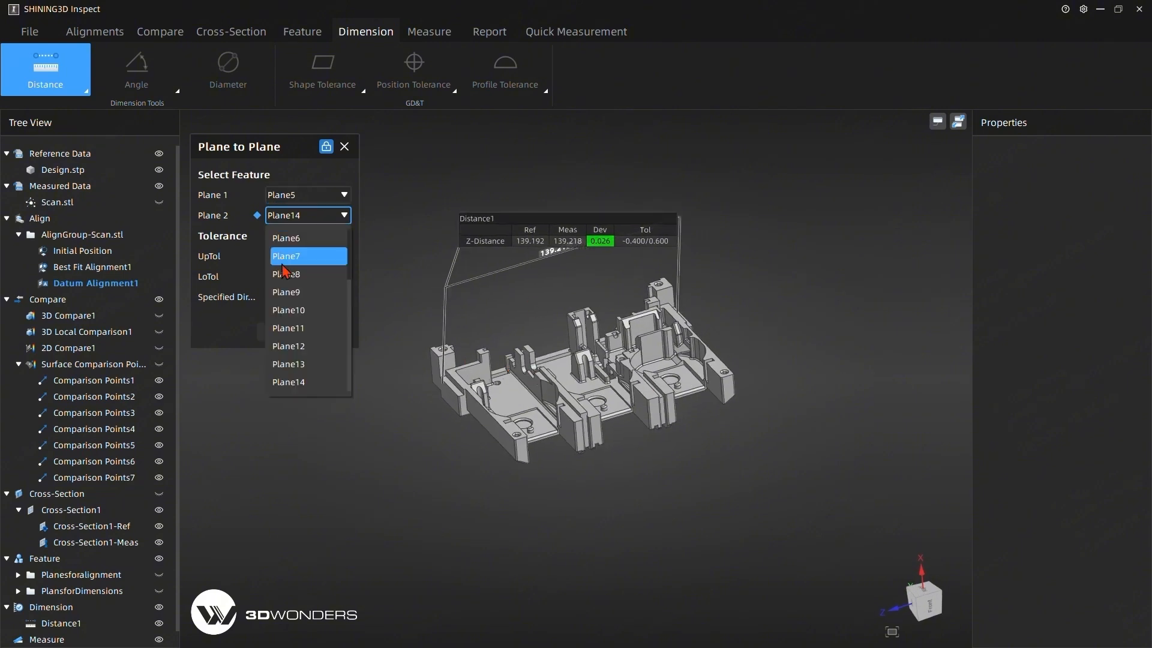
click(300, 241)
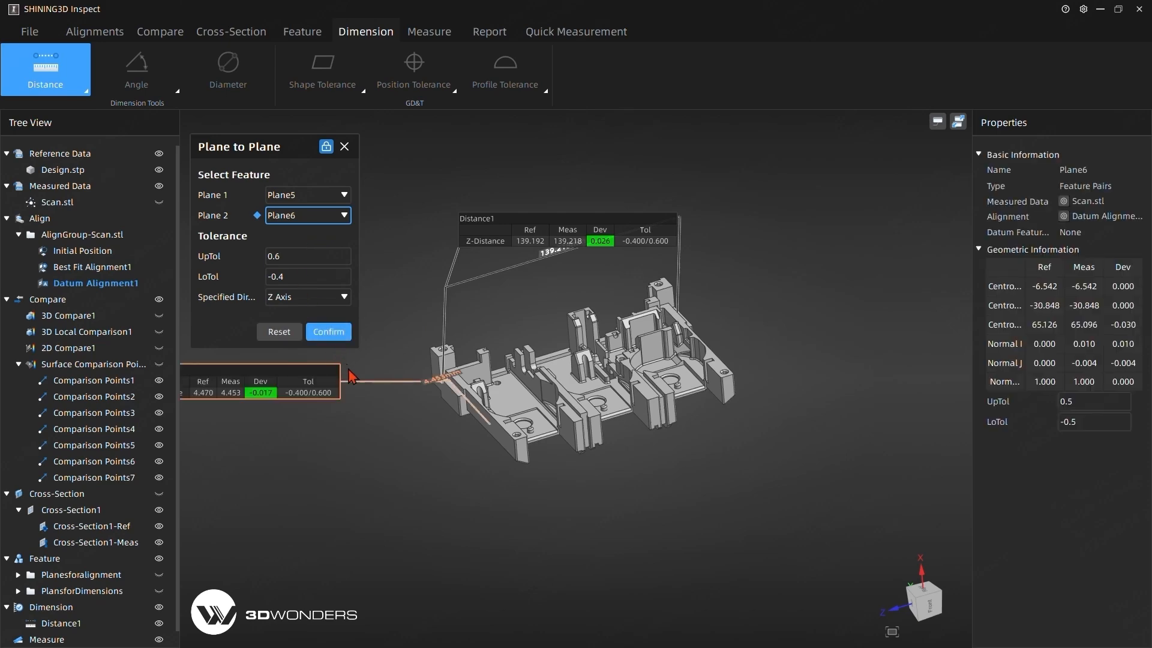
drag(281, 387, 370, 352)
mouse_move(474, 510)
mouse_down()
mouse_move(480, 471)
mouse_move(480, 504)
mouse_up()
drag(378, 336, 366, 479)
drag(498, 456, 534, 473)
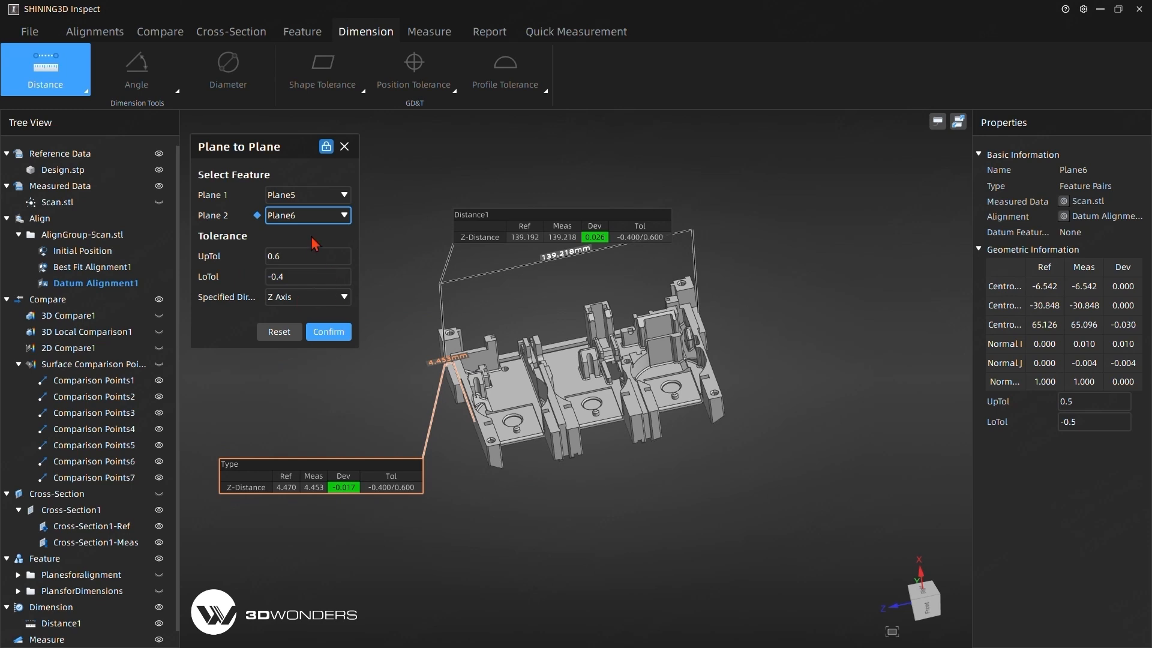
click(329, 332)
Create the Z-axis distance dimension between Plane6 and Plane7, with its label below the Distance2 label.
click(318, 218)
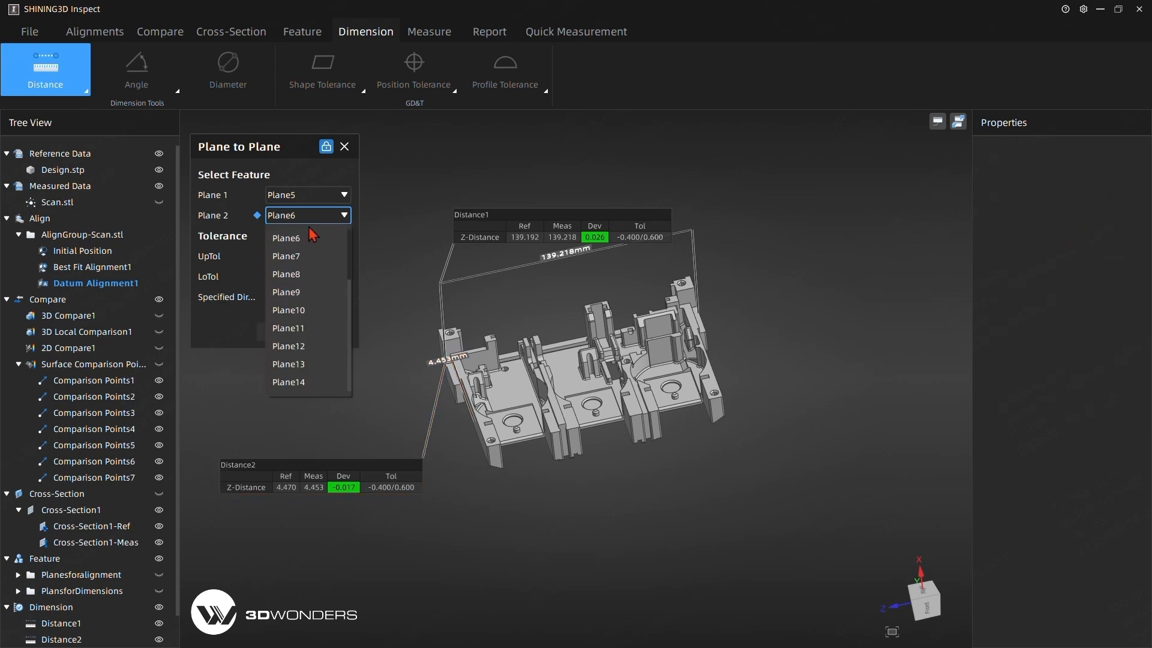
click(305, 257)
click(308, 195)
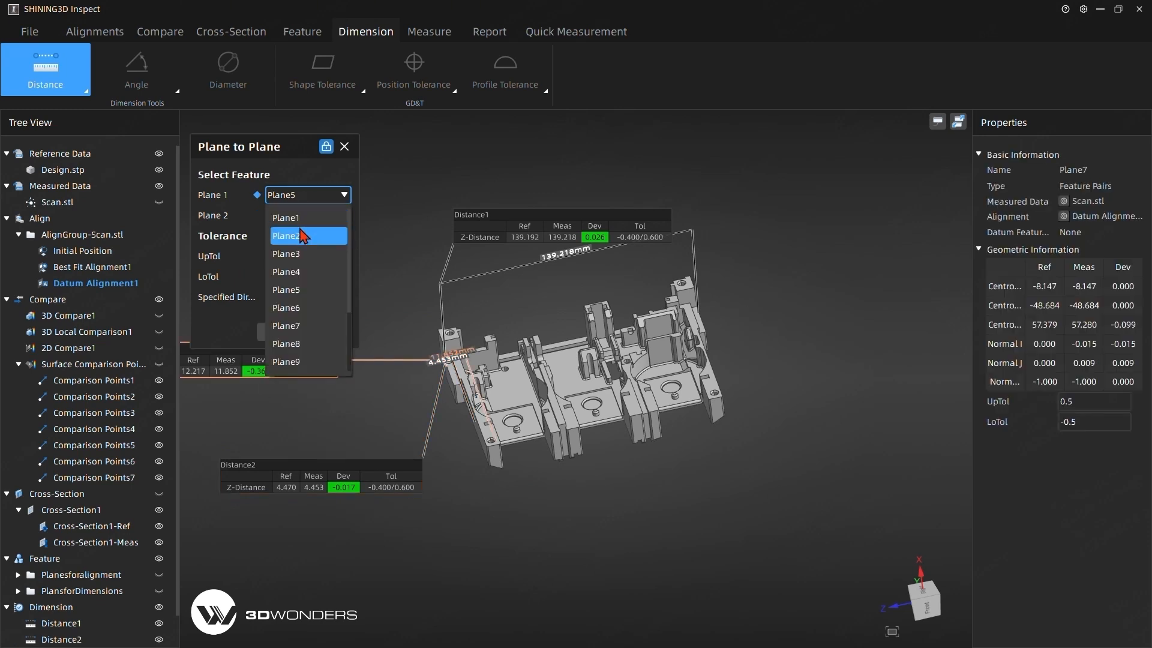
click(297, 309)
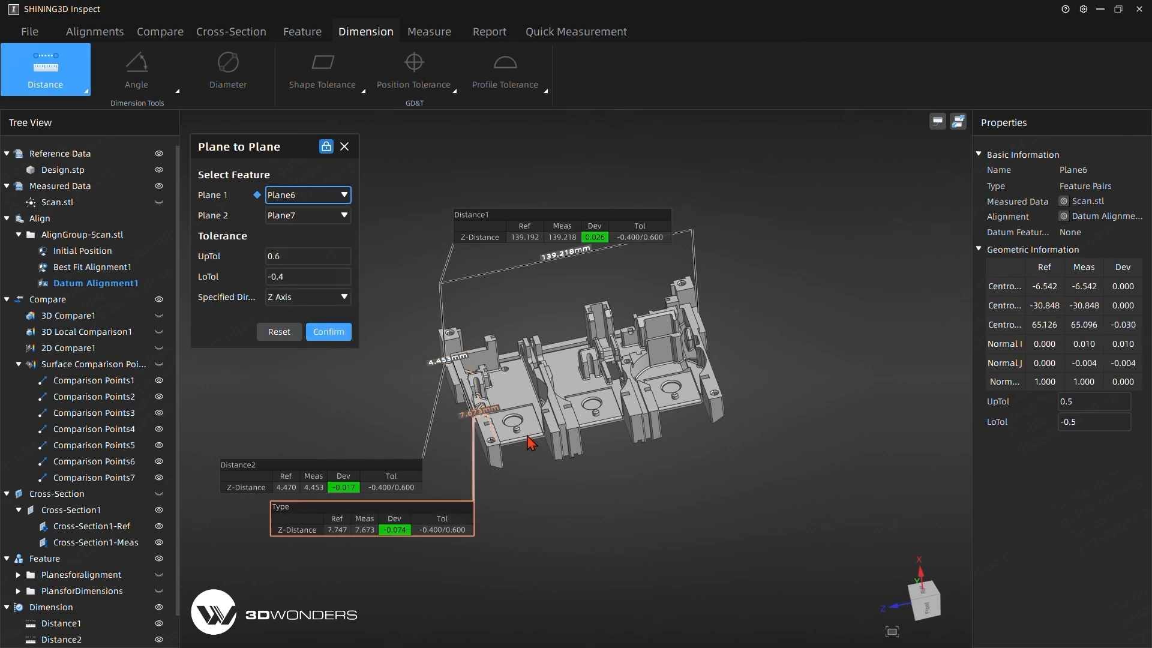
drag(527, 435, 514, 431)
drag(384, 512, 360, 502)
click(330, 343)
Create the Z-axis distance dimension from Plane7 to Plane8.
click(308, 215)
click(294, 307)
click(327, 331)
Create the Z-axis distance dimension between Plane9 and Plane10 across the part's middle bay.
click(308, 195)
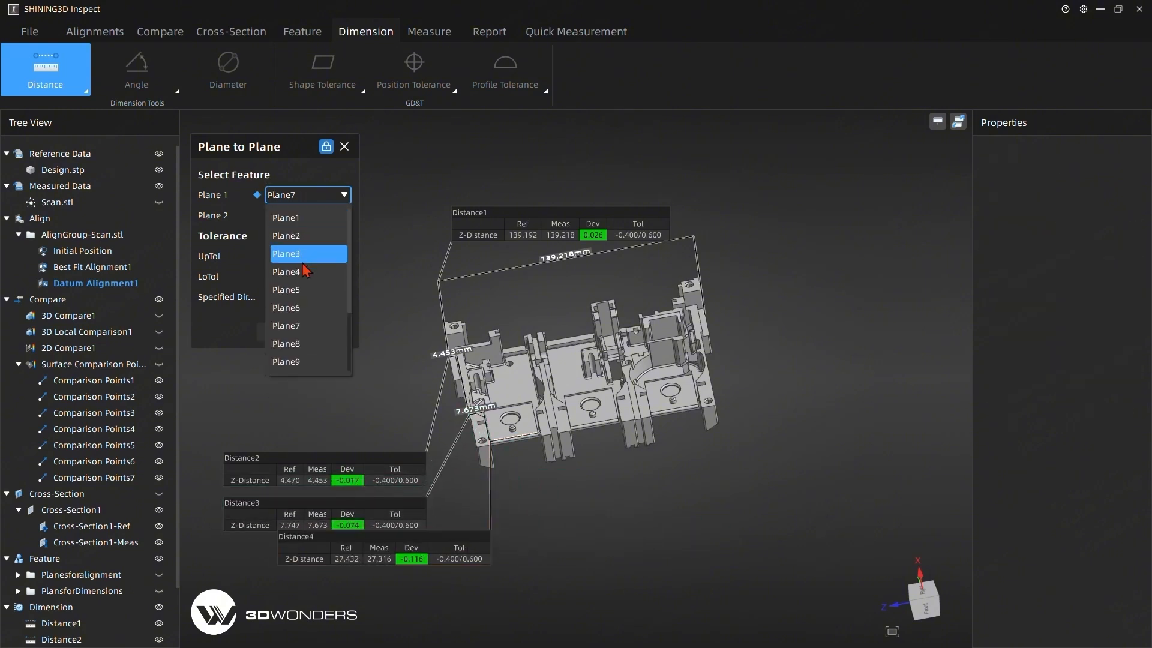
click(293, 361)
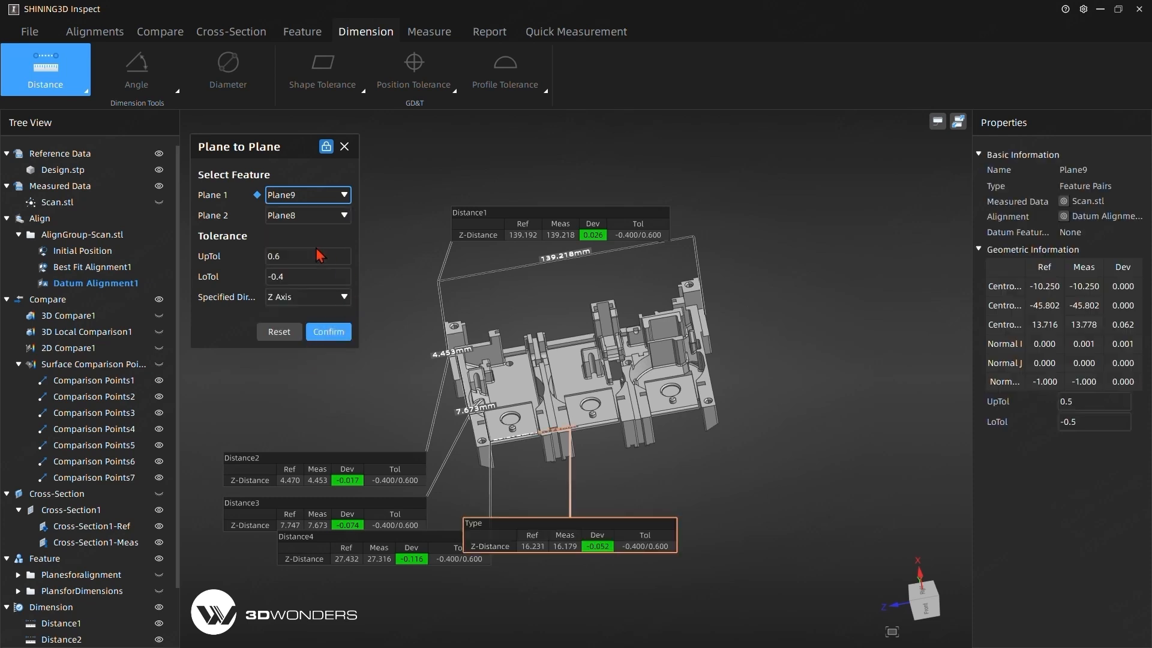
click(306, 215)
click(307, 319)
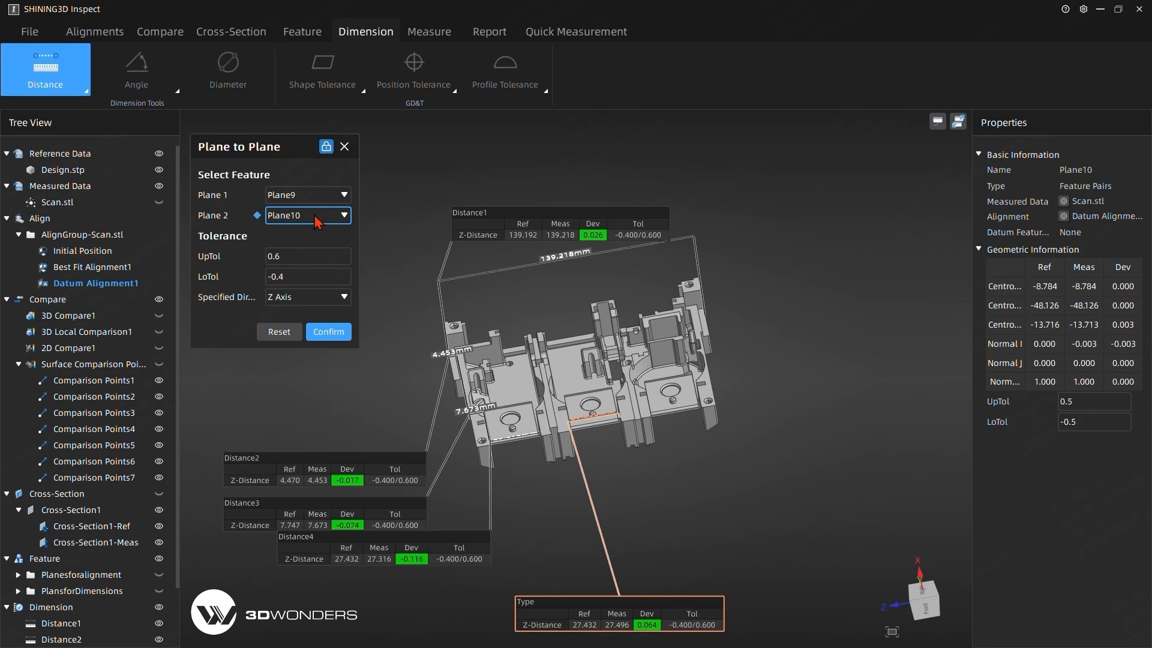
click(306, 195)
scroll(308, 335, down, 2)
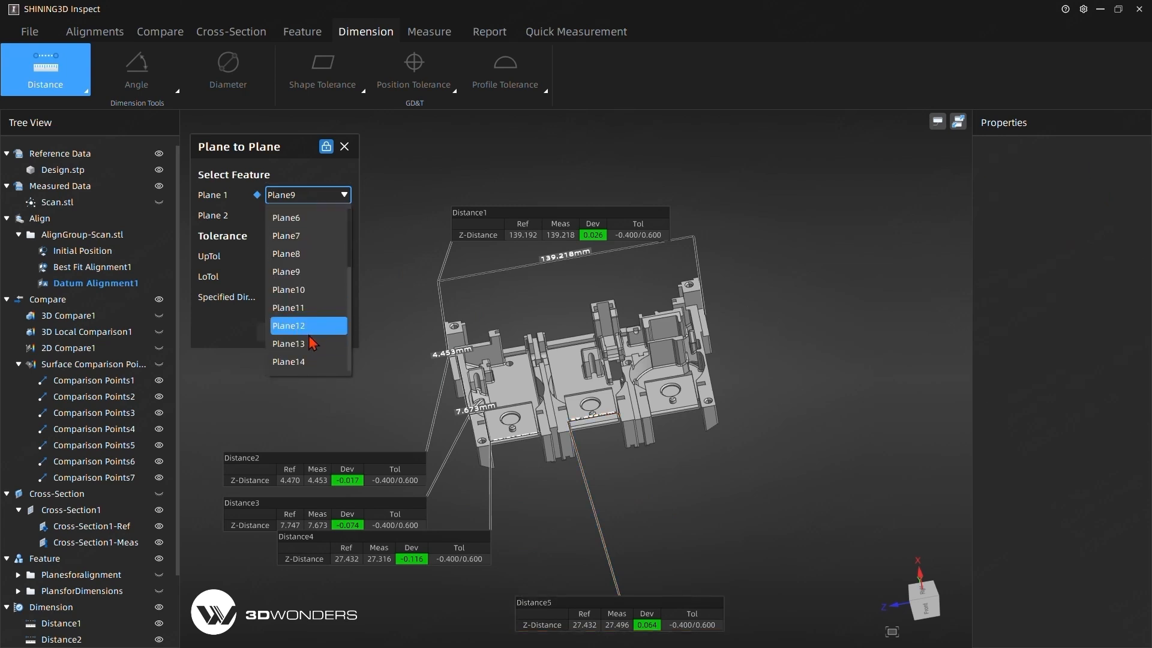
click(303, 289)
click(307, 215)
click(288, 257)
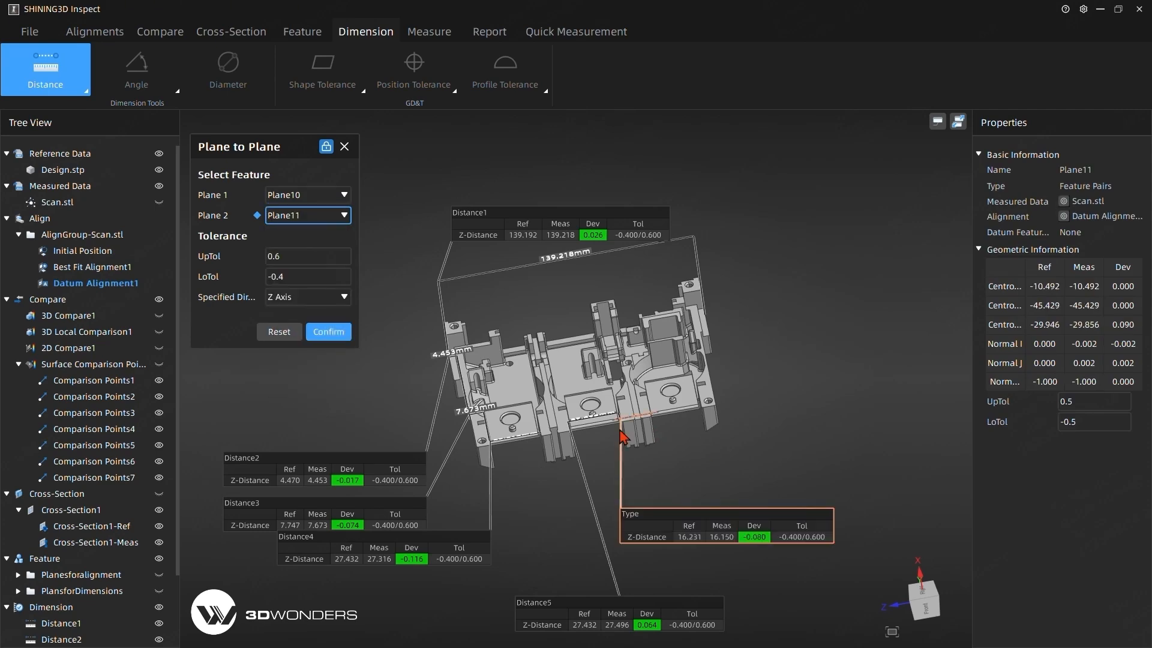
middle_drag(738, 393, 738, 457)
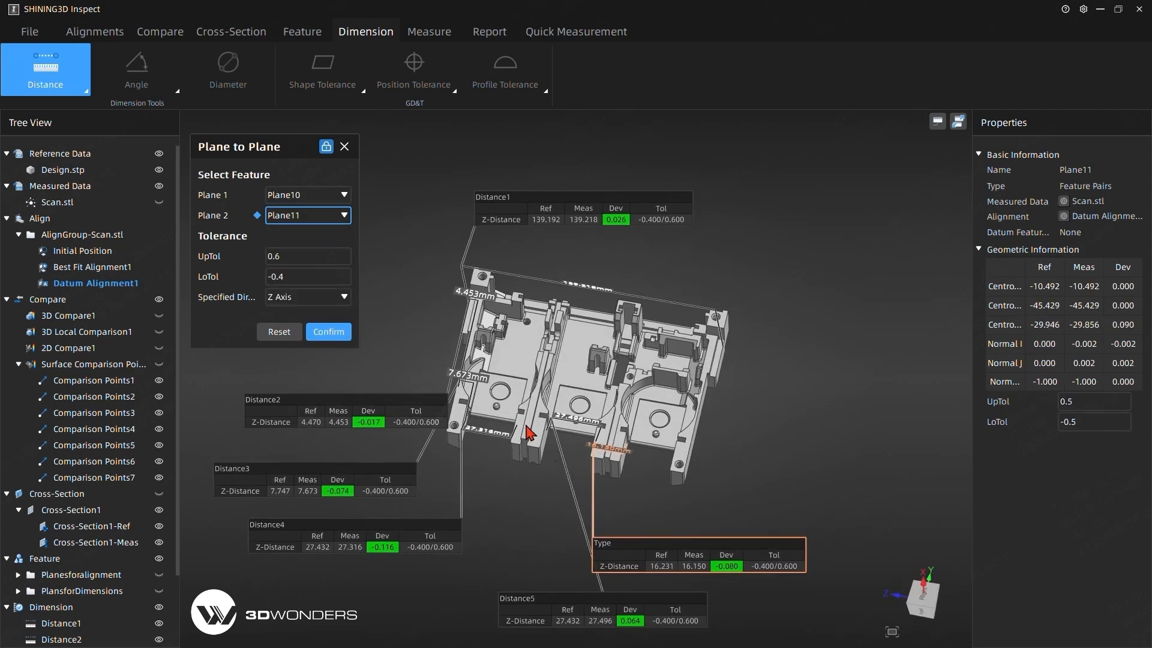
middle_drag(526, 426, 603, 459)
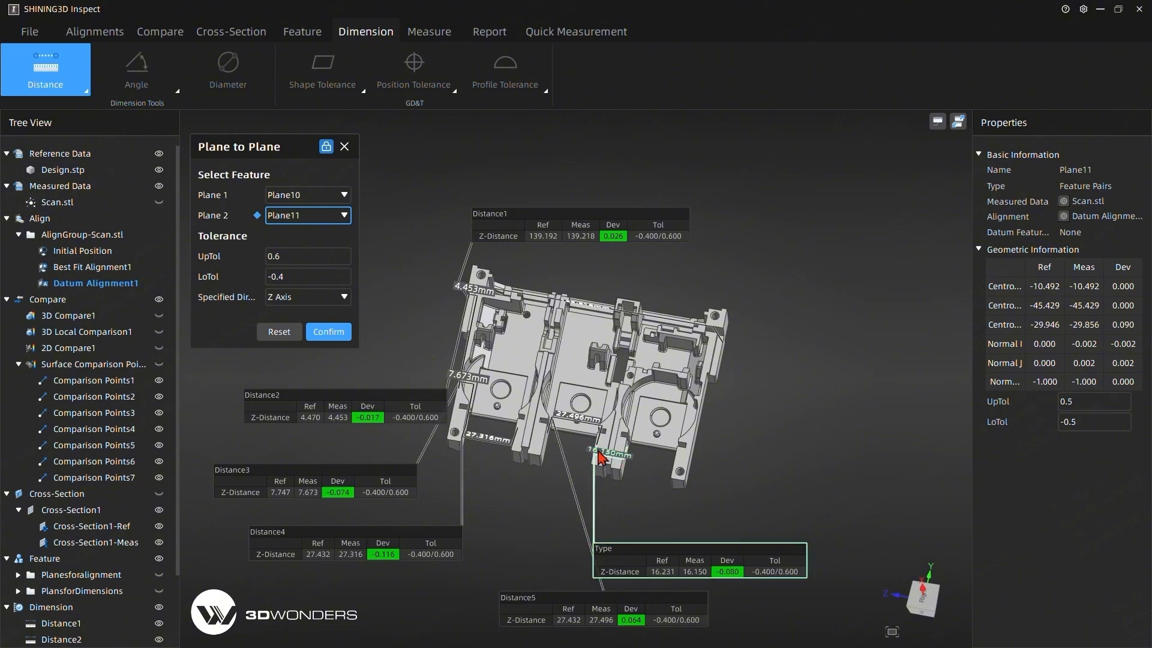
Create the Z-axis distance dimension between Plane11 and Plane12 across the remaining end bay.
click(316, 195)
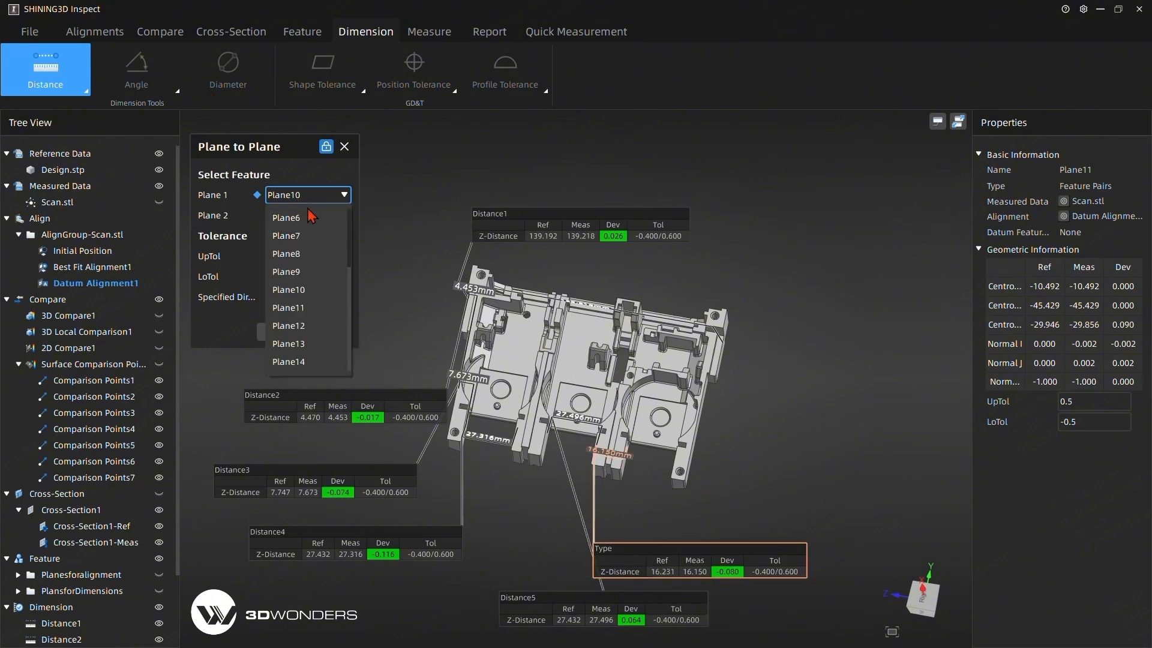
click(298, 308)
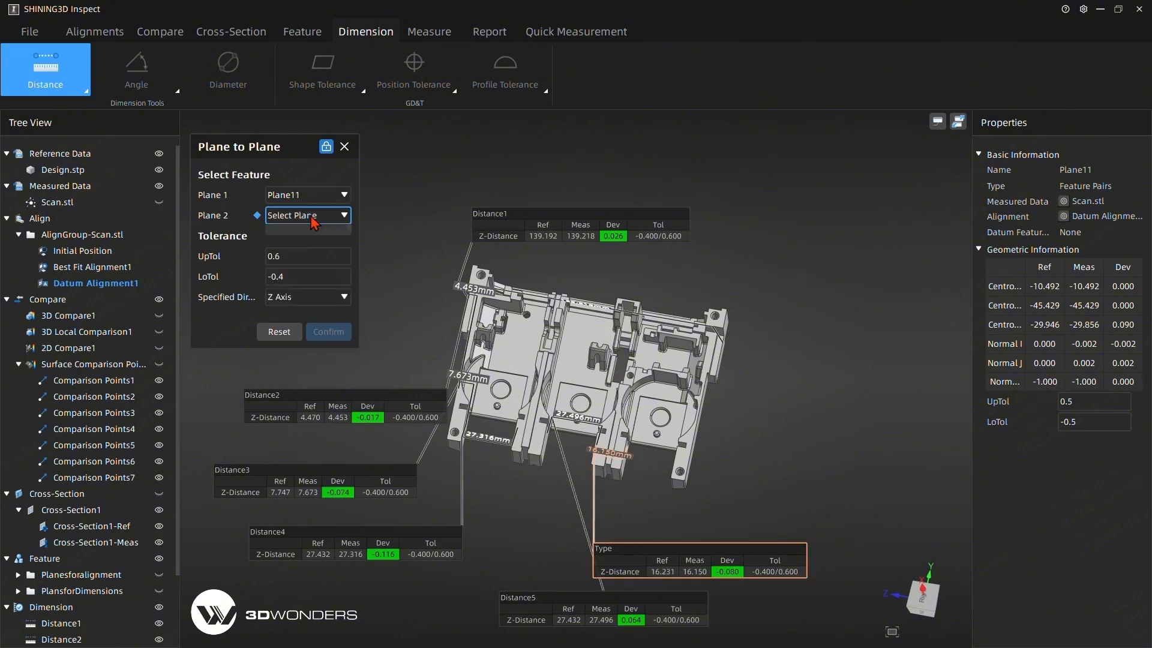
click(311, 215)
click(306, 359)
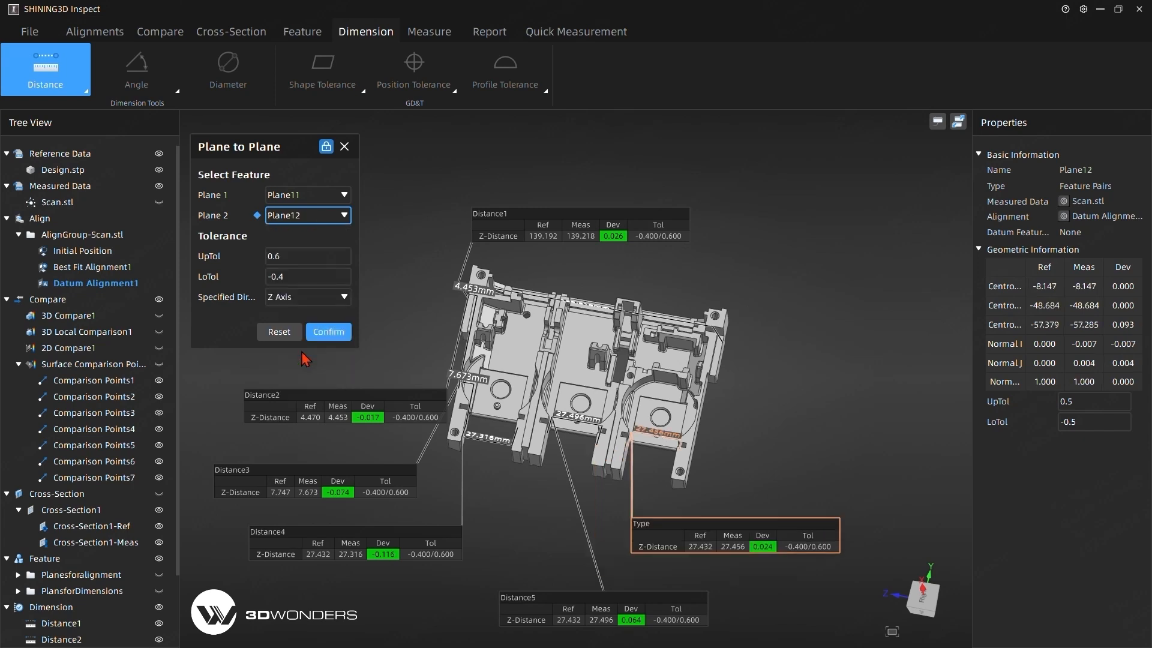
click(330, 335)
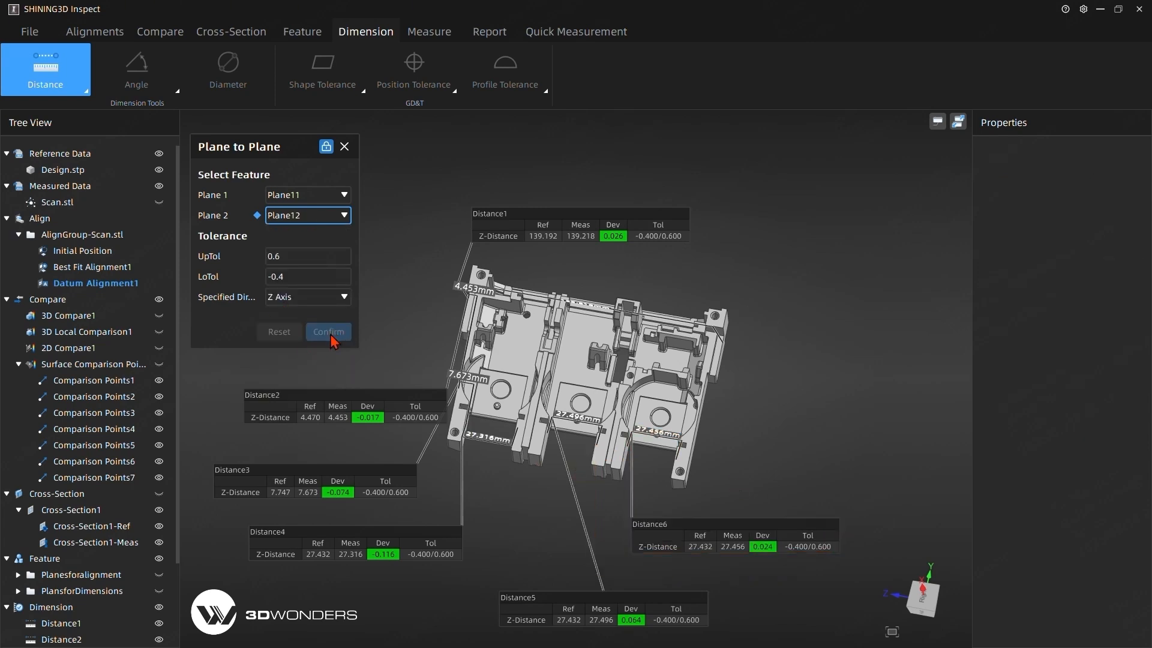
Create the Z-axis distance dimension between Plane13 and Plane14 at the part's far side.
click(330, 195)
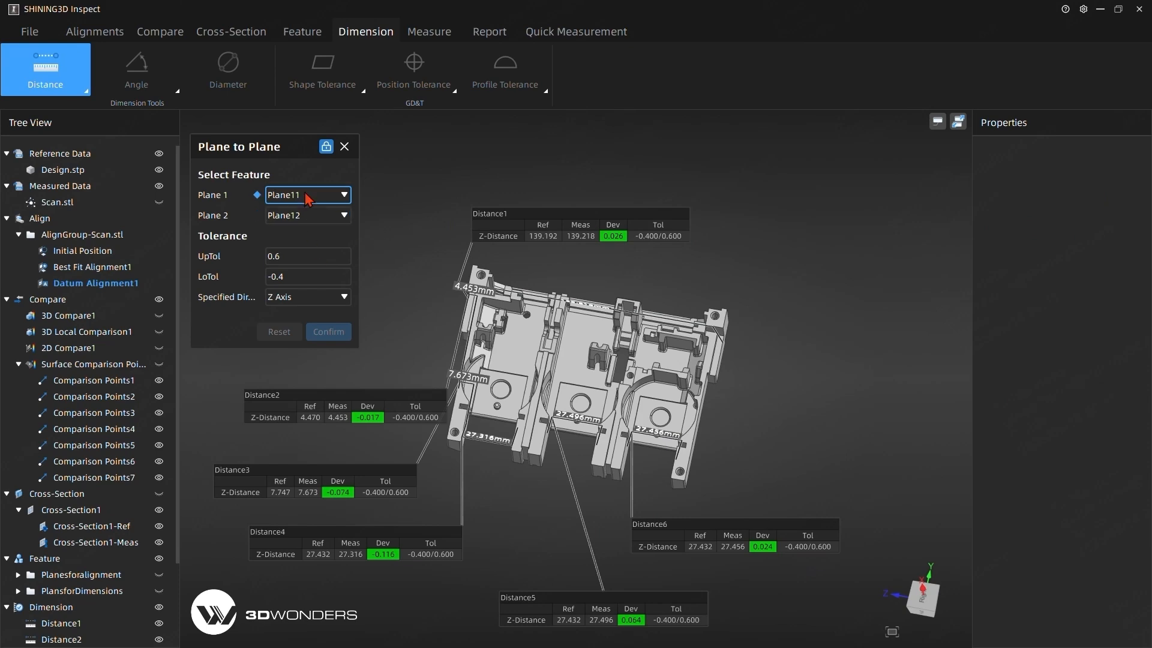
click(308, 344)
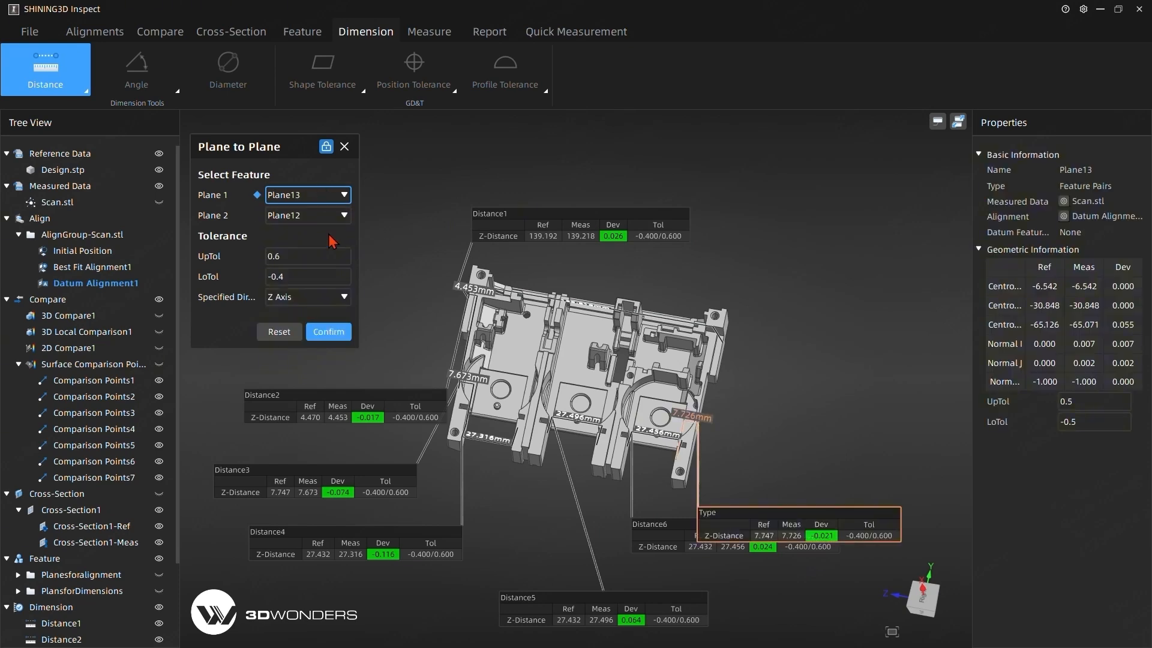
click(306, 220)
click(309, 390)
click(330, 333)
Turn the part to its top view and place the Distance1 label just above the part.
middle_drag(467, 270, 466, 358)
drag(557, 300, 519, 185)
mouse_move(565, 379)
middle_down()
mouse_move(571, 332)
mouse_move(564, 381)
middle_up()
drag(583, 365, 574, 268)
scroll(575, 270, down, 3)
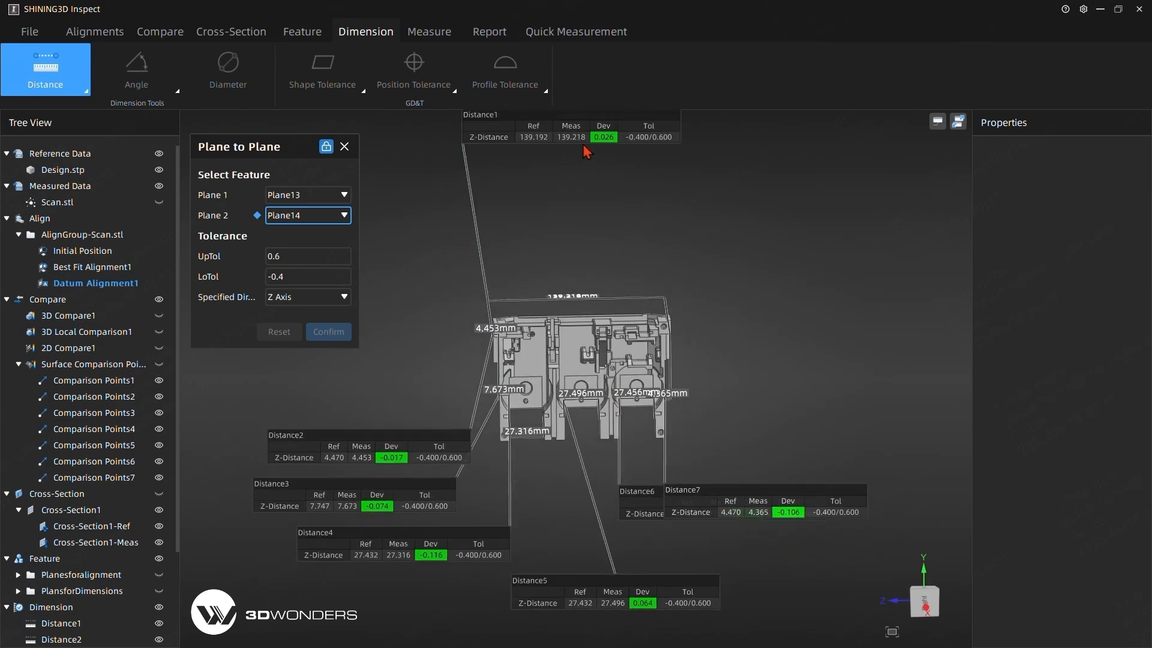
drag(561, 125, 564, 236)
Pull the Distance6 and Distance7 dimension lines below the part and place their labels to the part's right.
drag(733, 514, 749, 566)
drag(637, 393, 643, 482)
drag(715, 497, 765, 424)
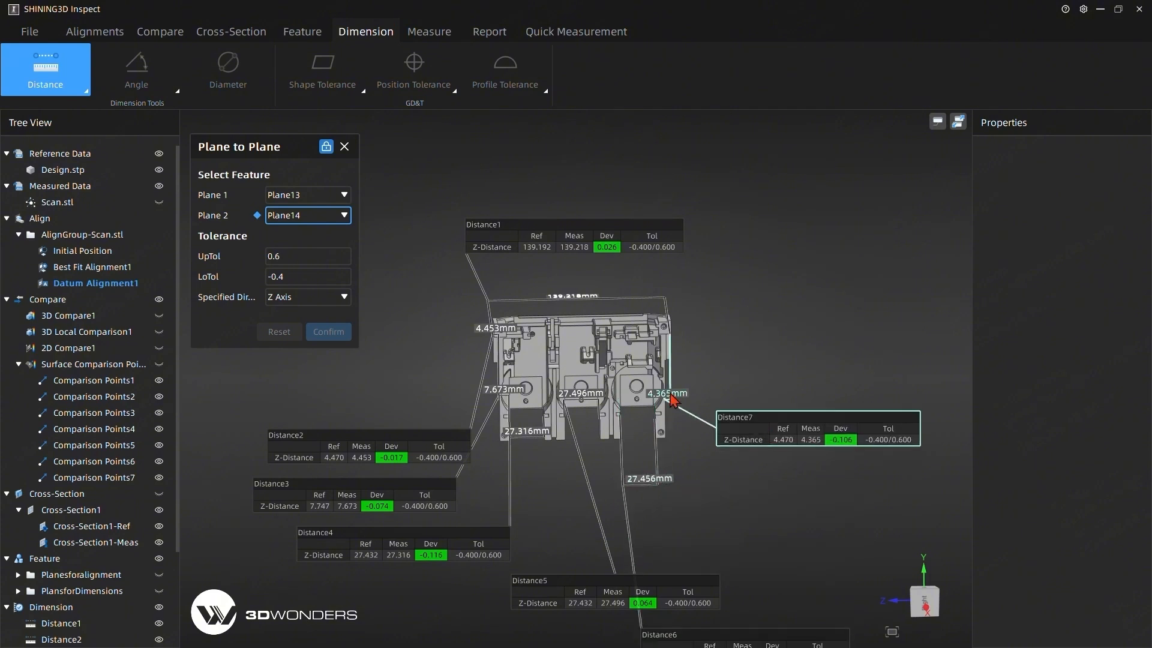
drag(674, 402, 674, 461)
drag(765, 481, 765, 366)
drag(653, 478, 674, 483)
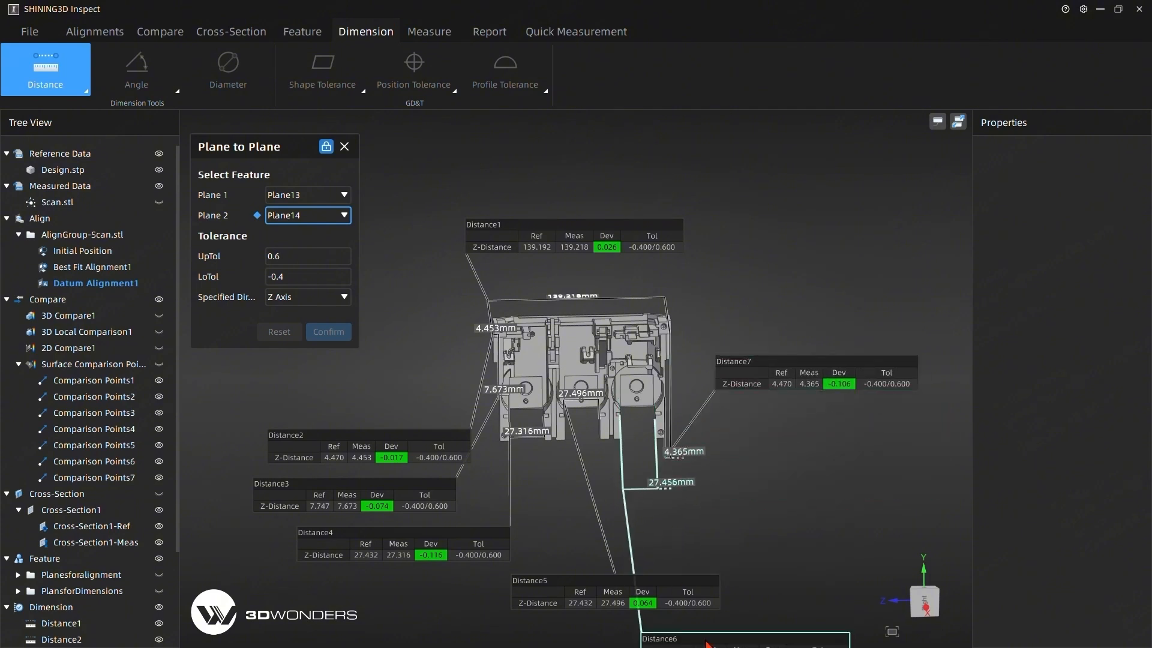
drag(710, 644, 804, 493)
Pull the Distance5 and Distance4 dimension lines below the part and spread their labels clear of the other ones.
drag(580, 400, 574, 476)
scroll(574, 476, down, 1)
drag(705, 607, 753, 527)
drag(429, 435, 418, 424)
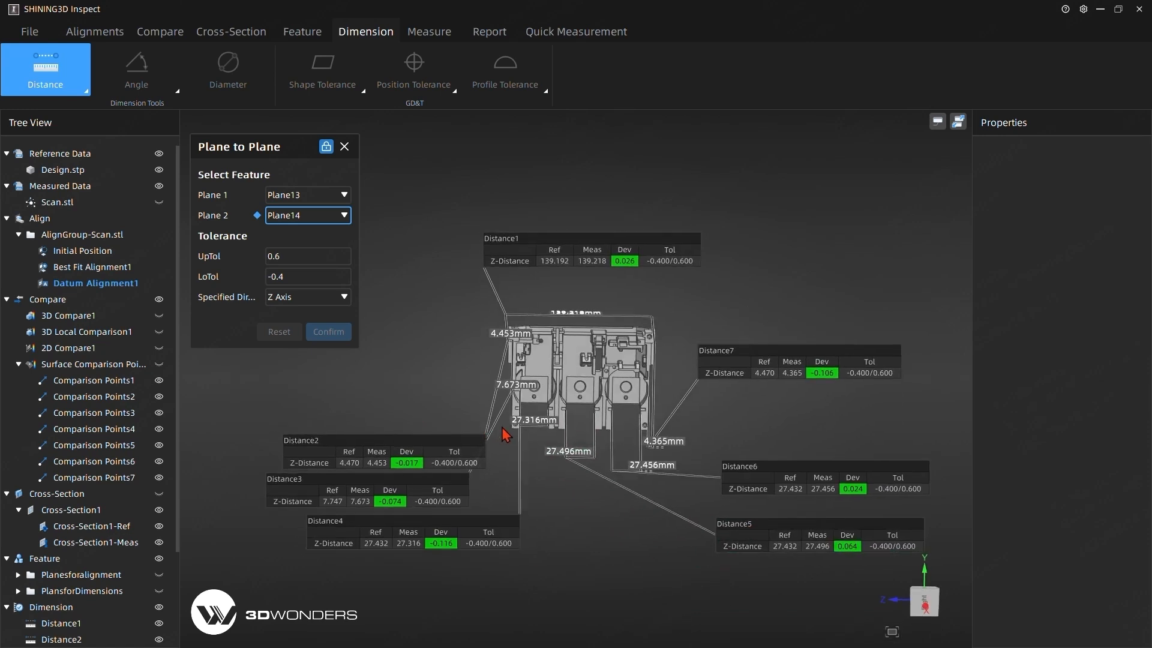
drag(531, 431, 521, 476)
drag(470, 576, 569, 563)
Move the Distance2 and Distance3 dimension values and labels to the part's left side and close the plane-to-plane tool.
drag(446, 472, 382, 405)
drag(463, 480, 422, 512)
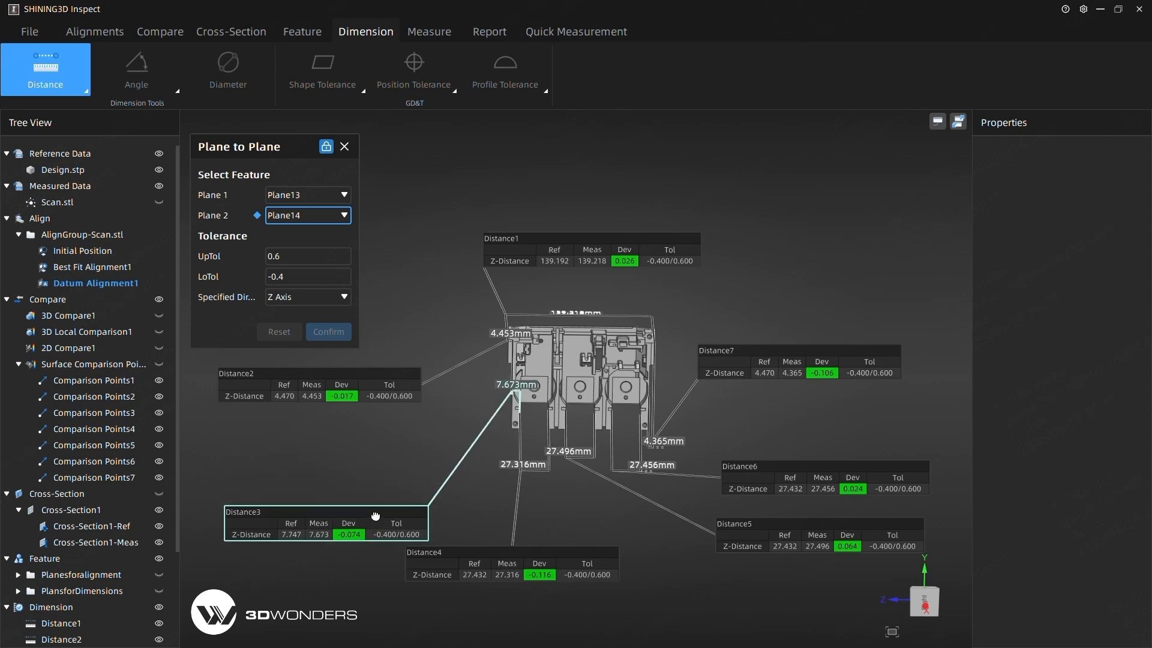
drag(520, 384, 486, 476)
drag(380, 616, 370, 507)
drag(510, 335, 482, 403)
drag(417, 359, 409, 347)
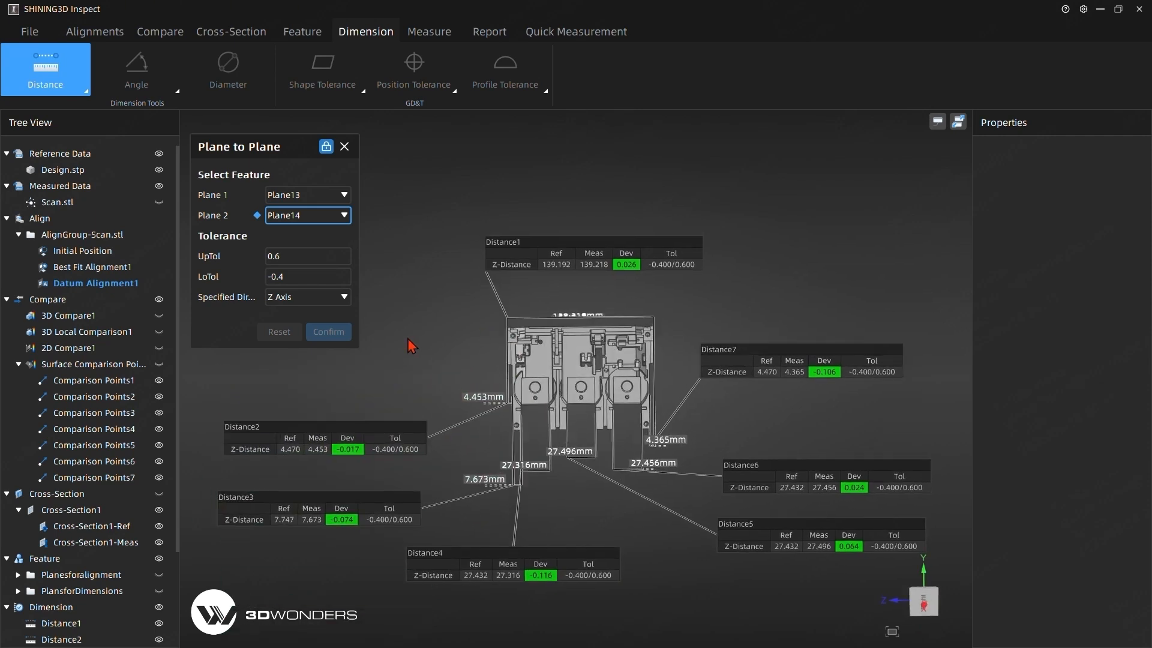
click(345, 146)
Group the dimensions Distance1 through Distance7 together.
scroll(132, 465, down, 1)
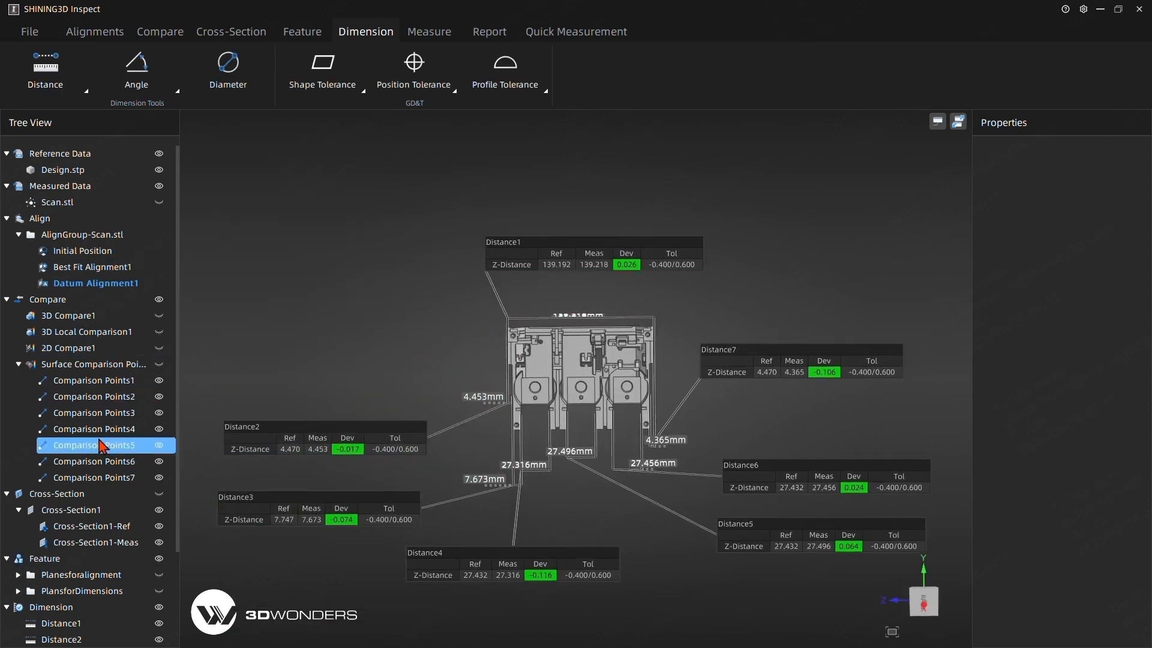
click(129, 463)
scroll(132, 465, down, 1)
click(63, 509)
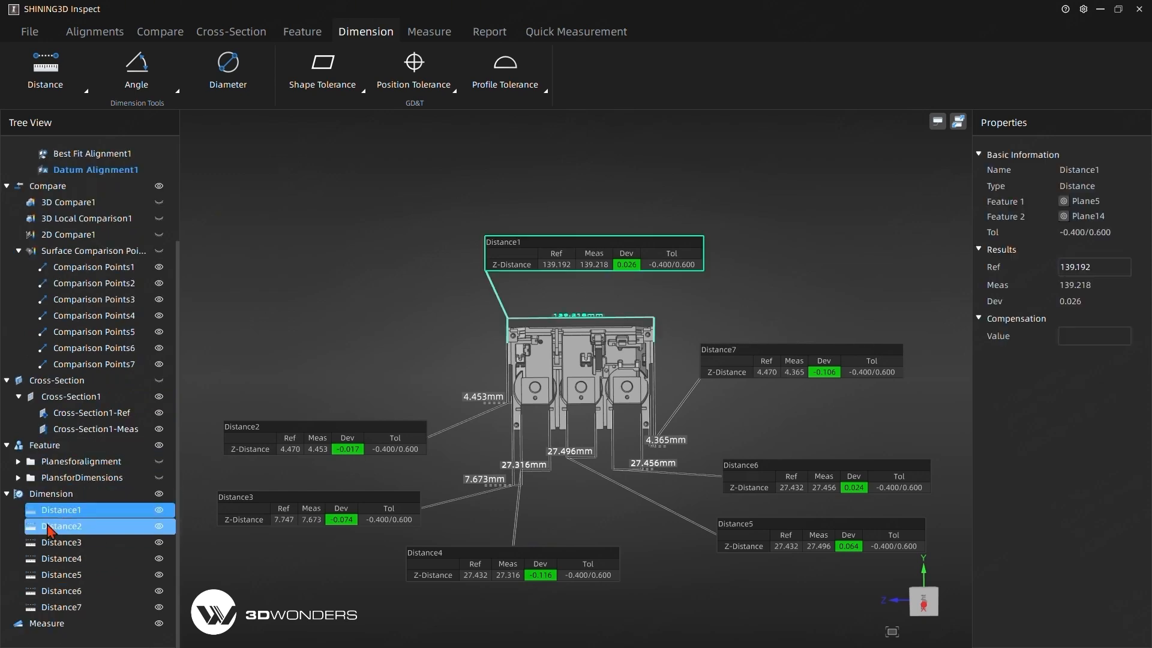
shift+click(64, 526)
ctrl+click(59, 543)
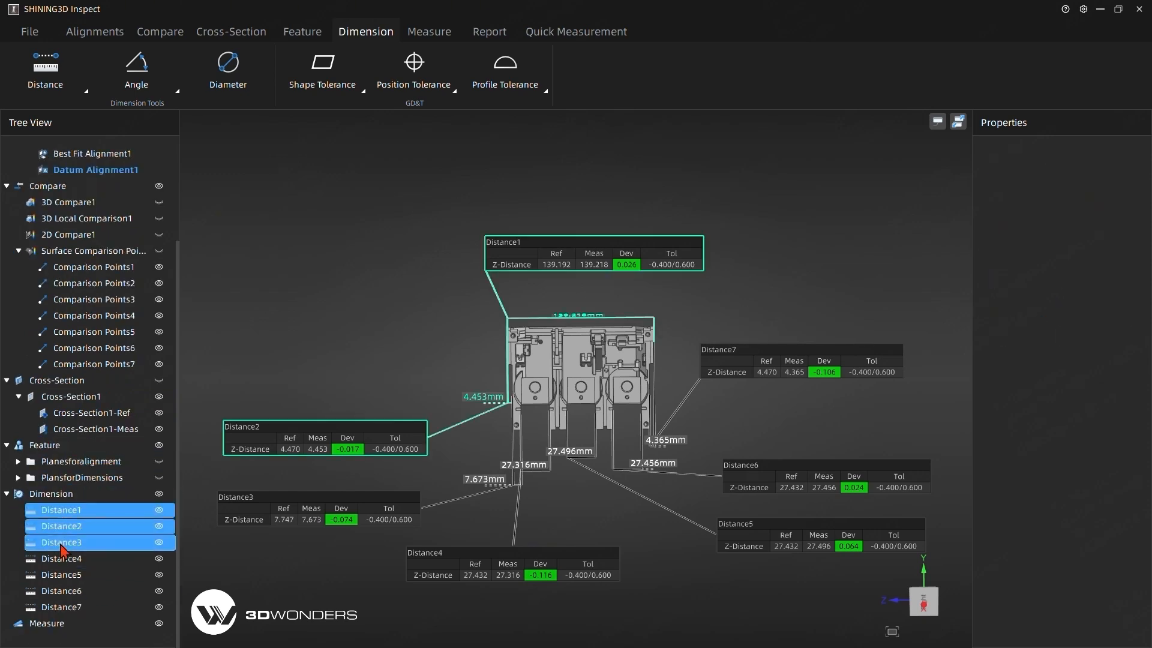
ctrl+click(65, 559)
ctrl+click(70, 574)
ctrl+click(68, 591)
ctrl+click(67, 606)
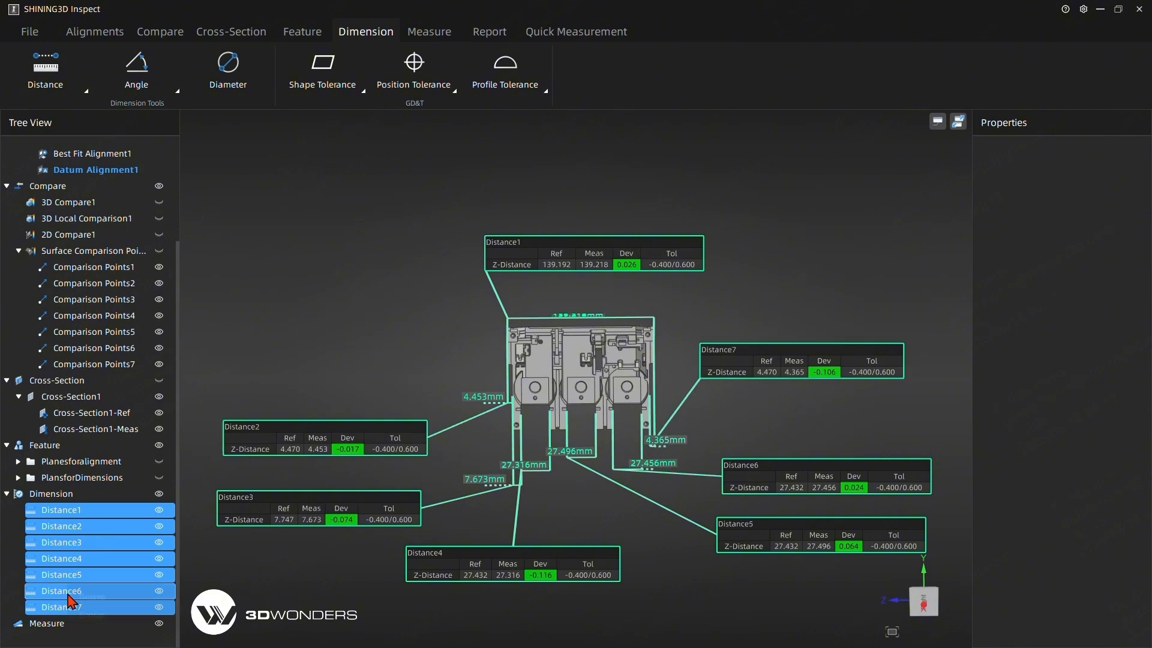
right_click(70, 609)
click(99, 611)
Rename the new dimension group as Dist_Top_View.
click(45, 513)
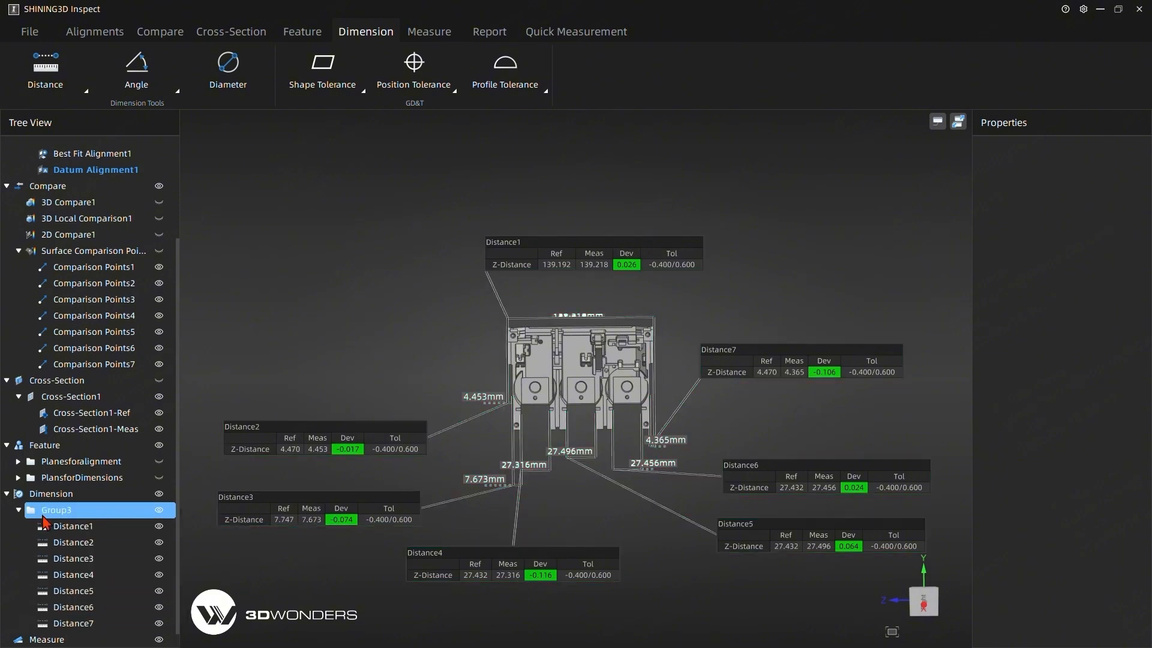
double_click(65, 514)
text(Dist_)
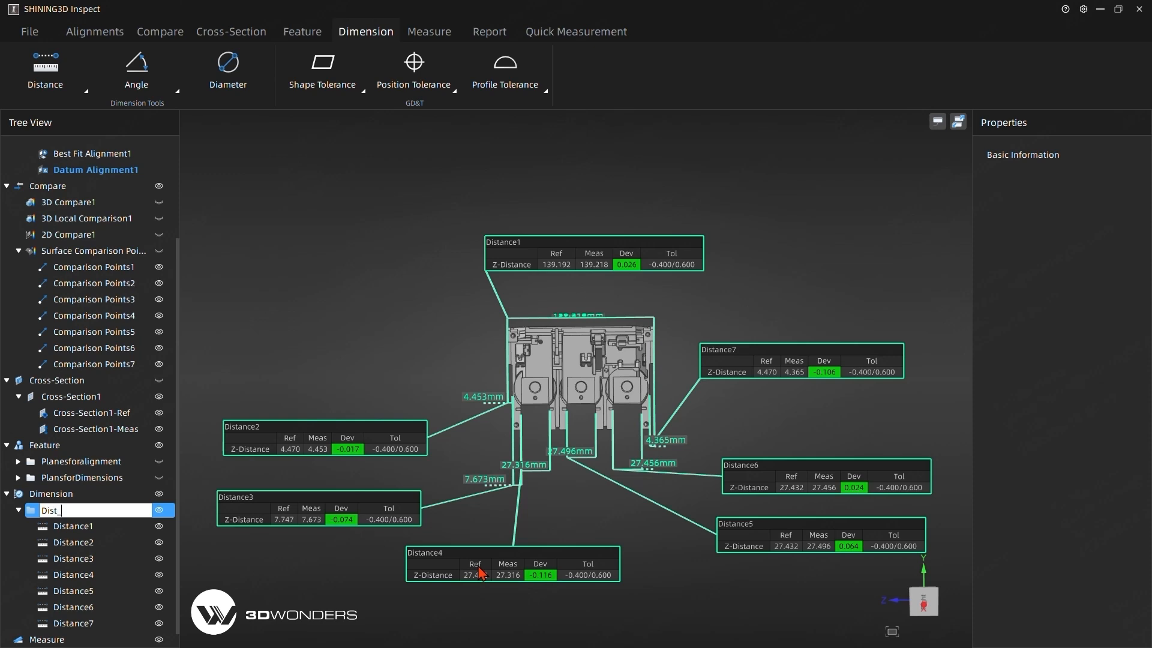
text(Top_View)
key(Return)
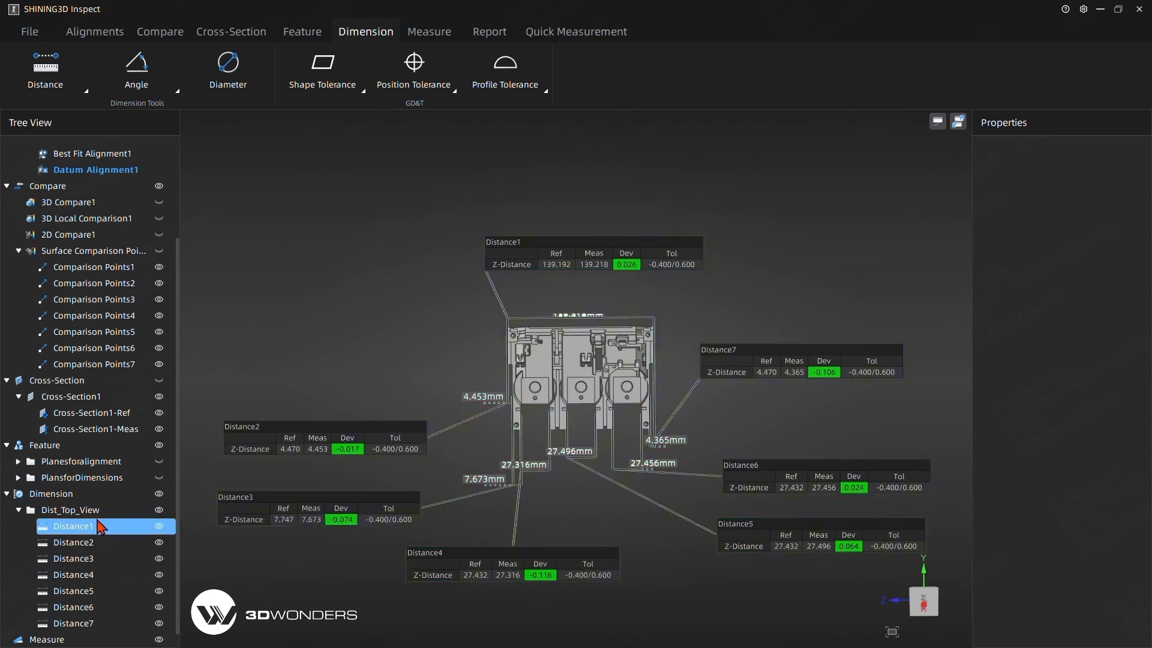
Add the Dist_Top_View group to the report, and hide and collapse the group.
click(72, 511)
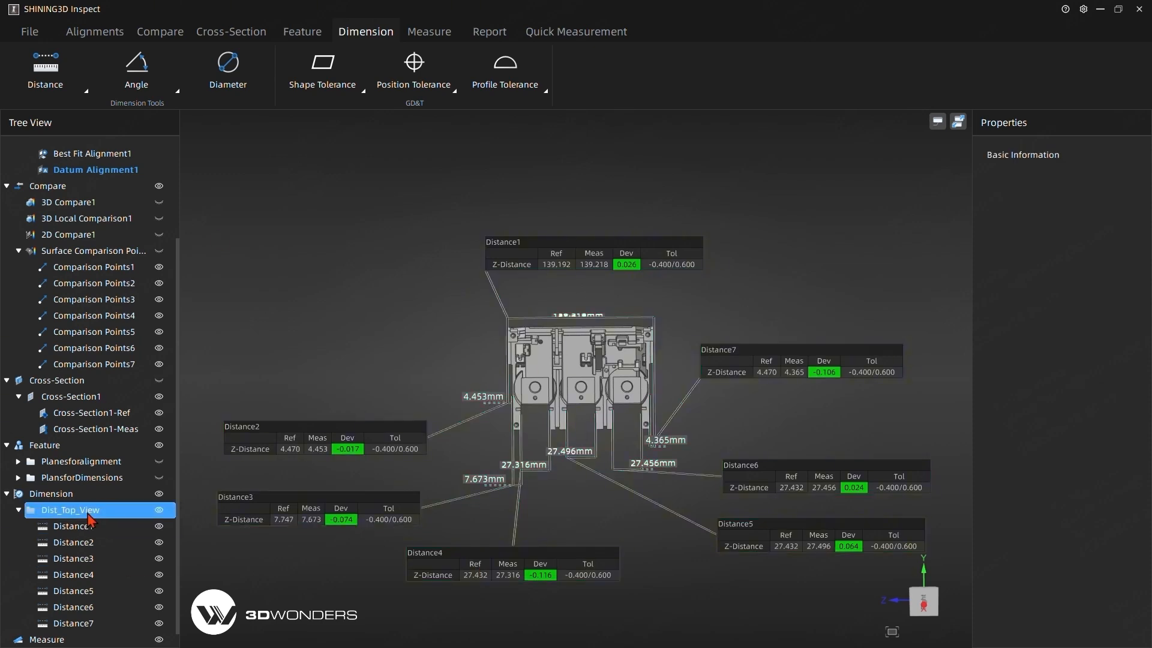
click(486, 35)
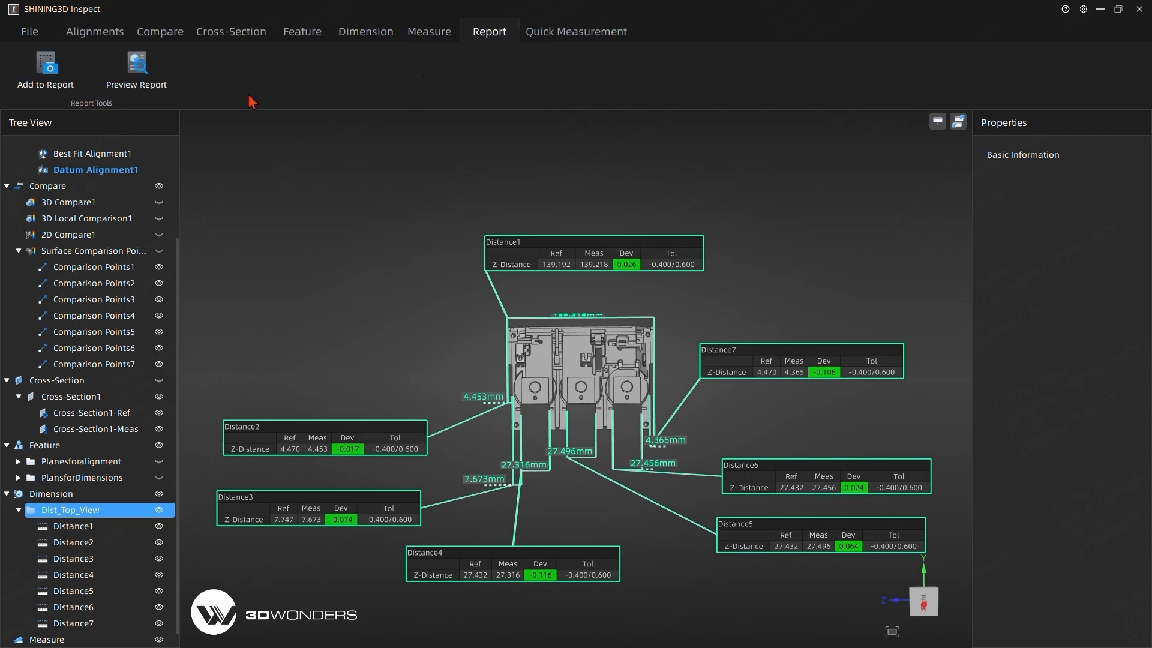
click(38, 92)
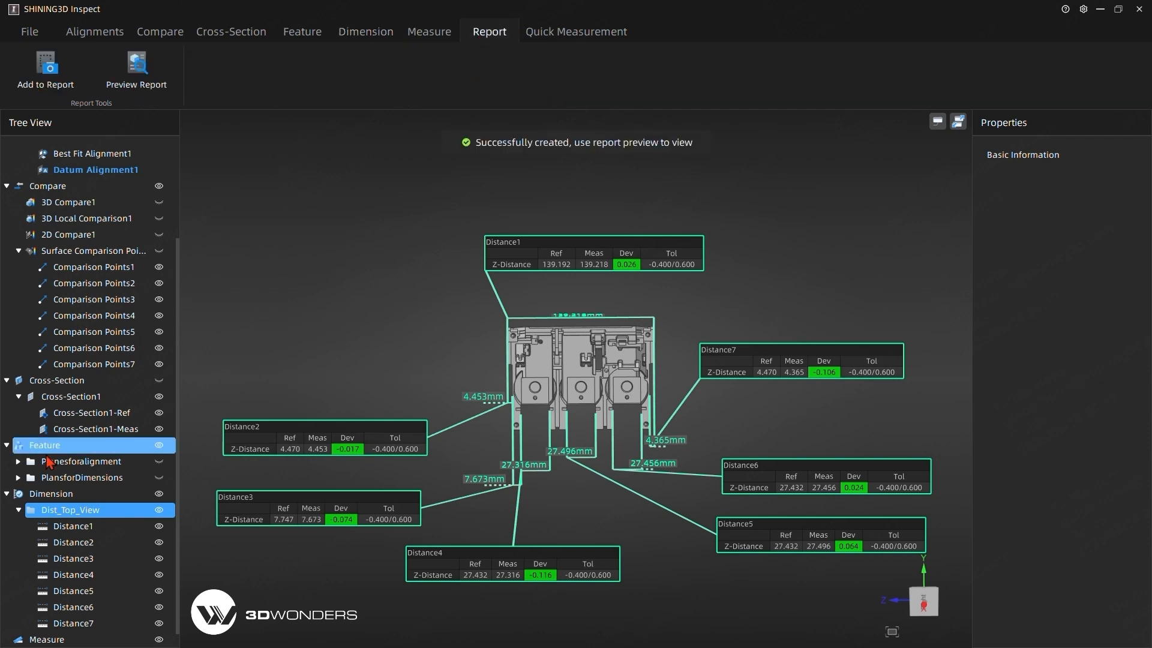
click(158, 513)
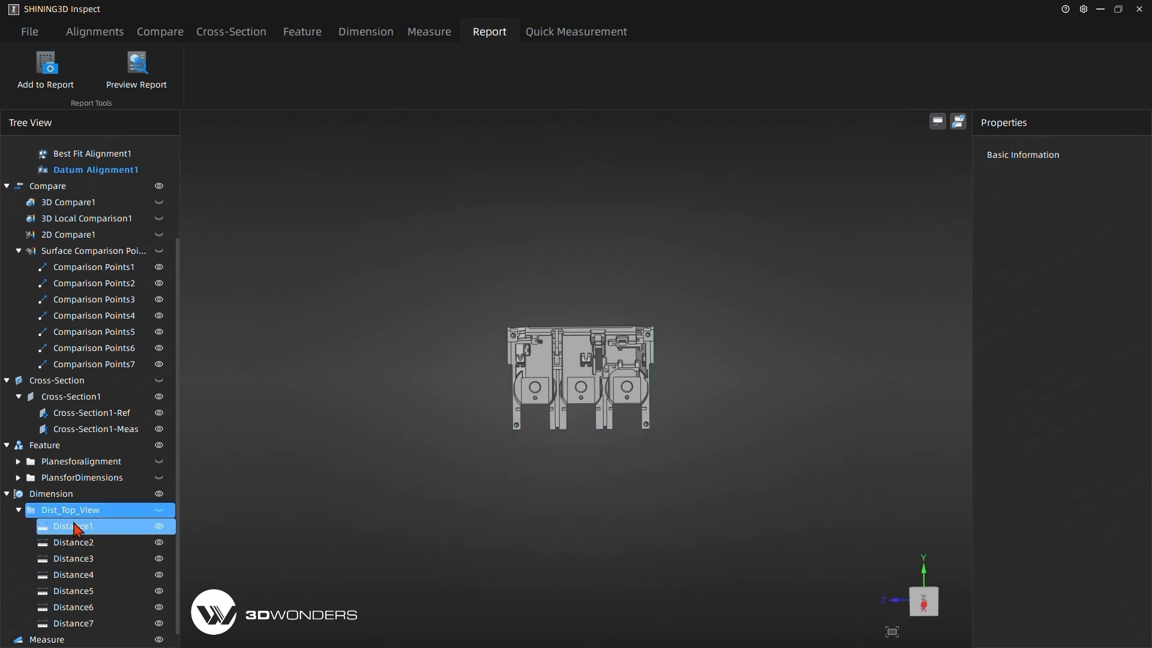
click(18, 510)
Create a reference cylinder from the middle bay's curved wall on the CAD model, with its measured feature extracted.
mouse_move(449, 481)
mouse_down()
mouse_move(444, 385)
mouse_move(515, 387)
mouse_move(542, 425)
mouse_up()
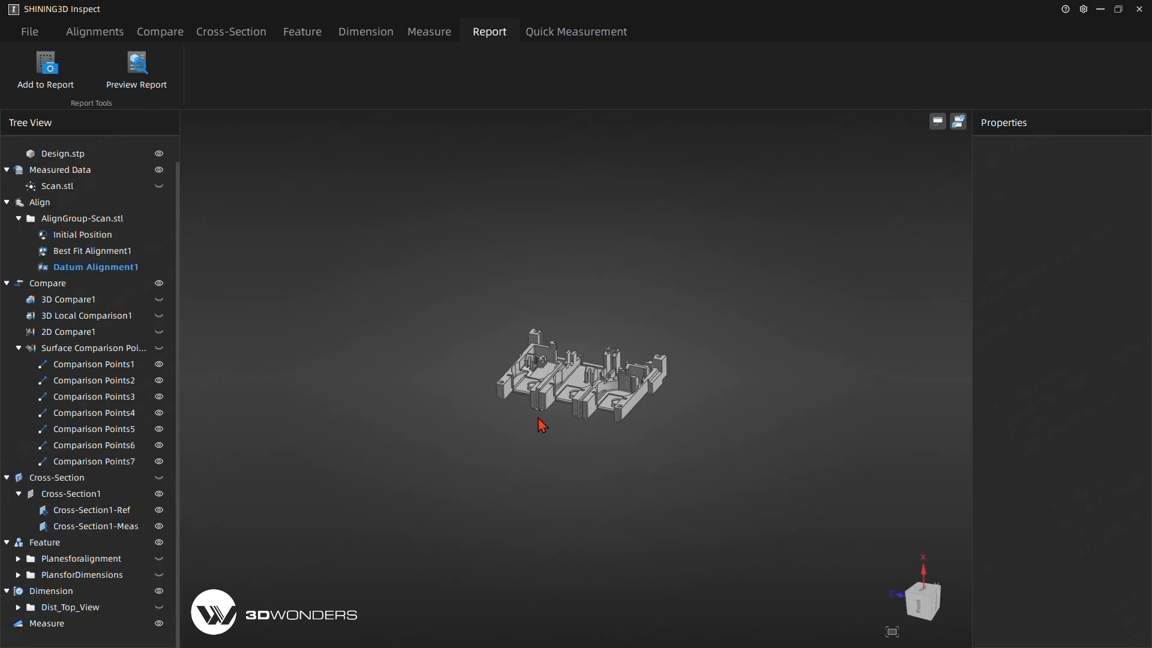
scroll(536, 420, up, 10)
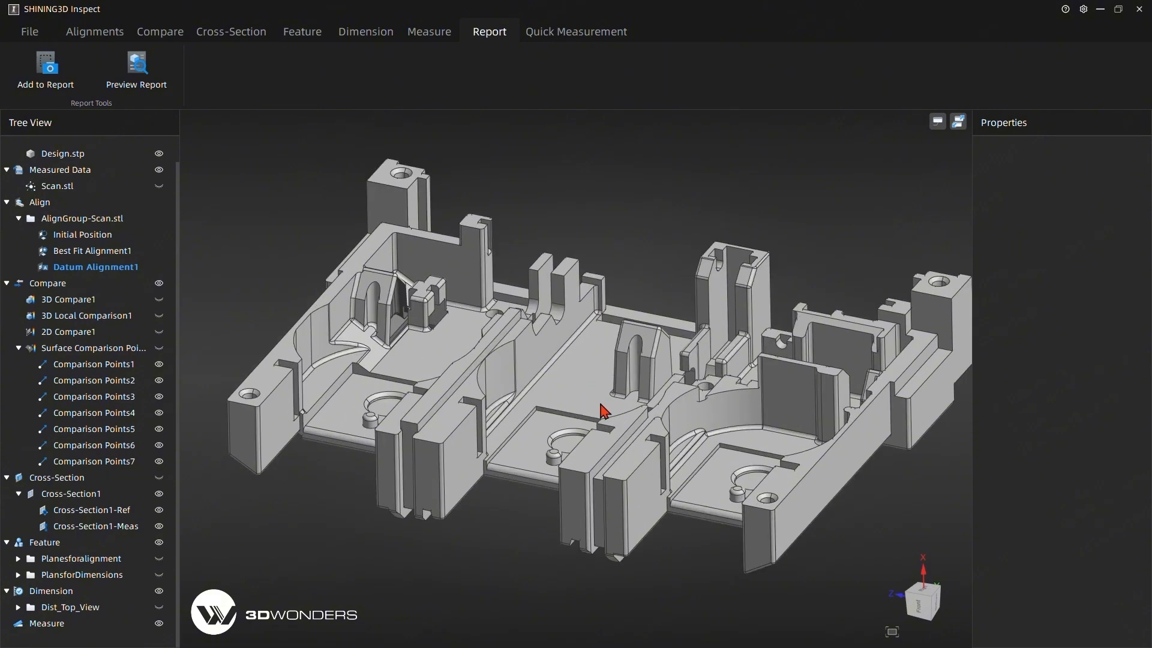
click(302, 33)
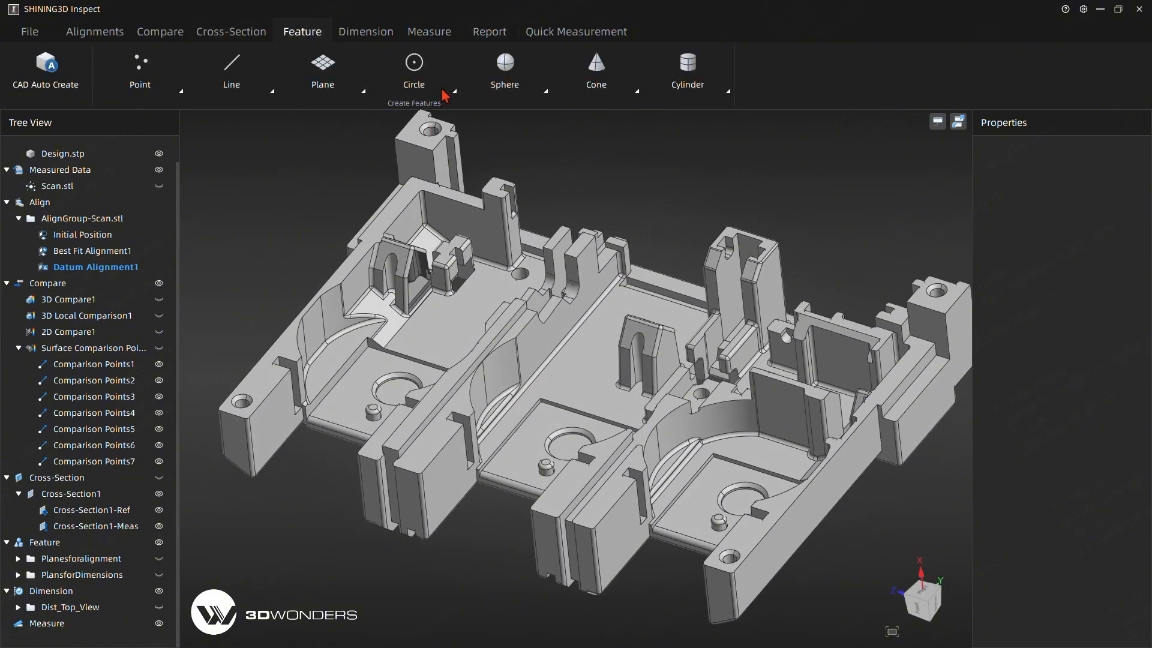
click(684, 78)
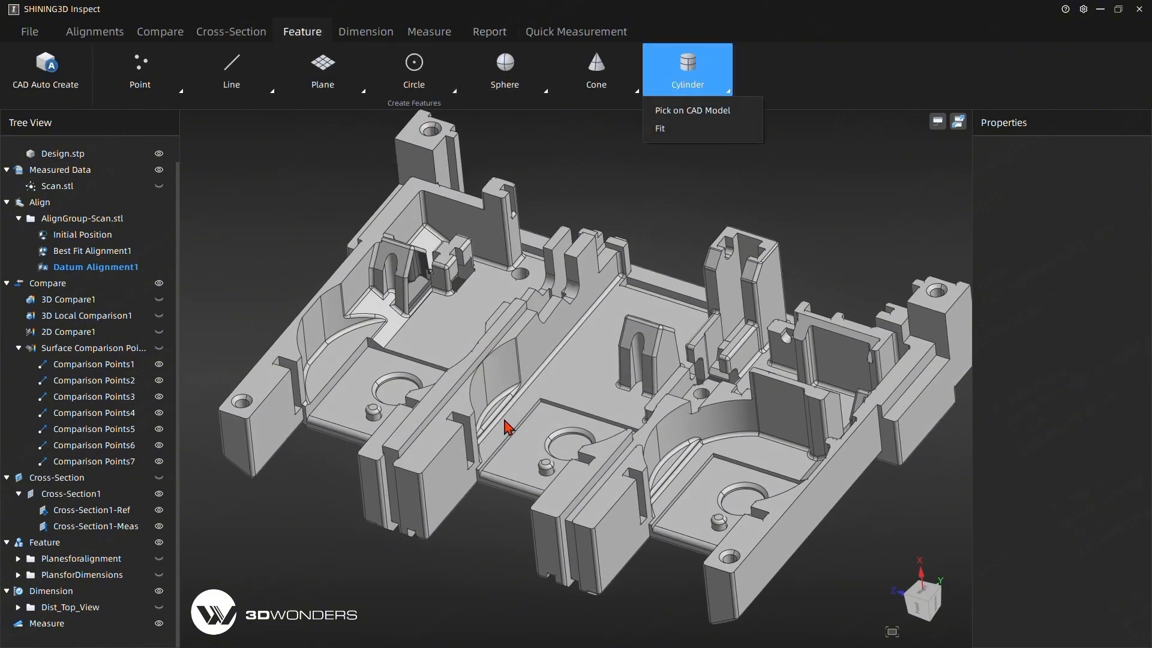
click(499, 385)
click(481, 402)
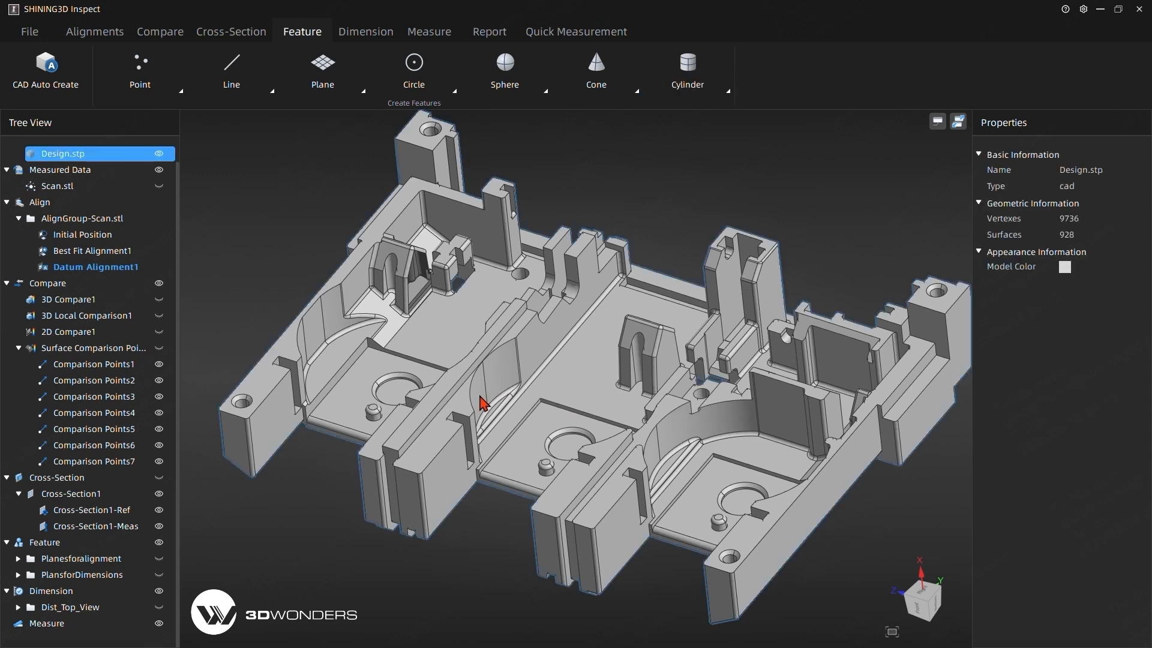
click(684, 81)
click(682, 112)
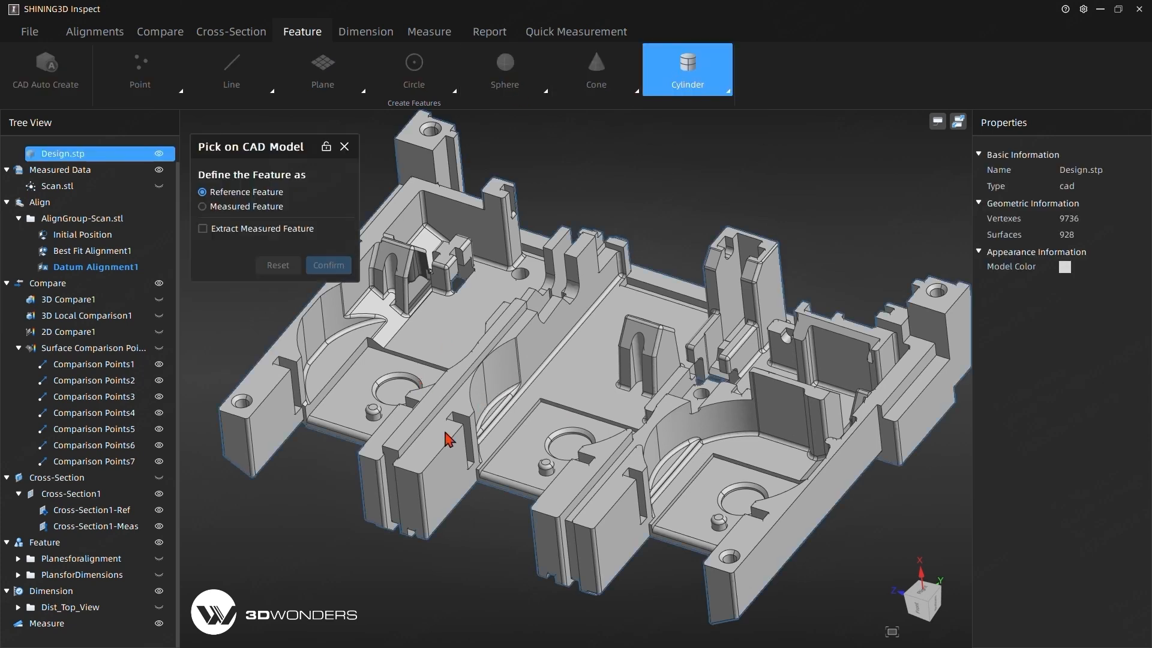
click(477, 429)
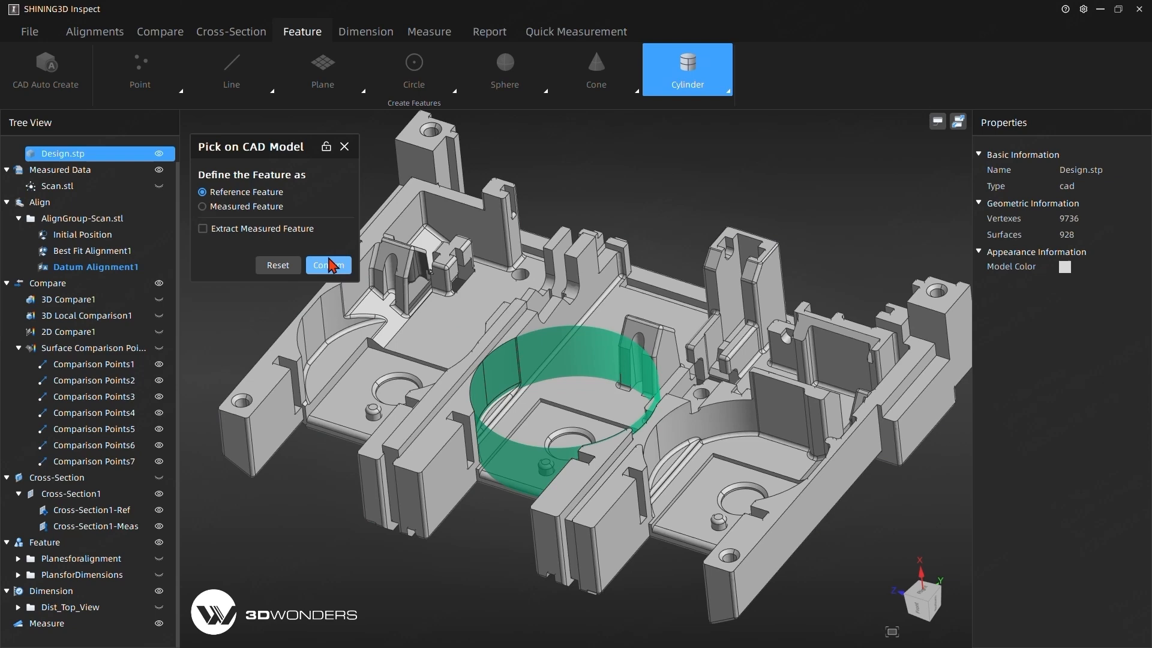
click(248, 227)
click(337, 268)
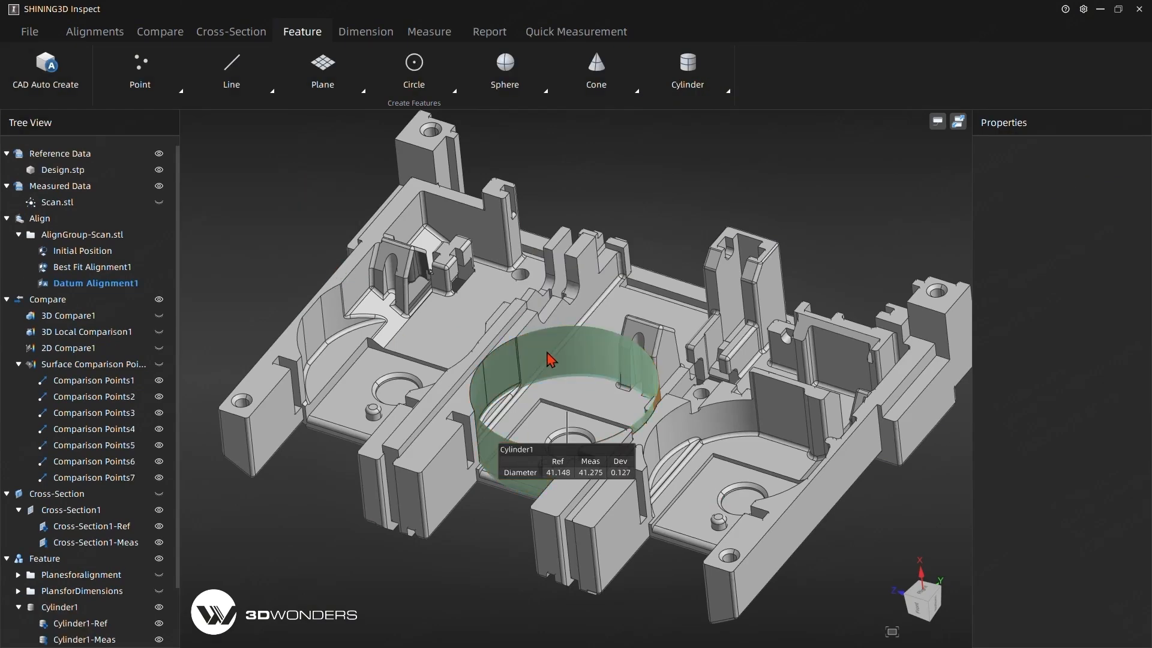
Move the new cylinder's label clear of the middle bay and hide the cylinder feature.
drag(551, 459, 264, 204)
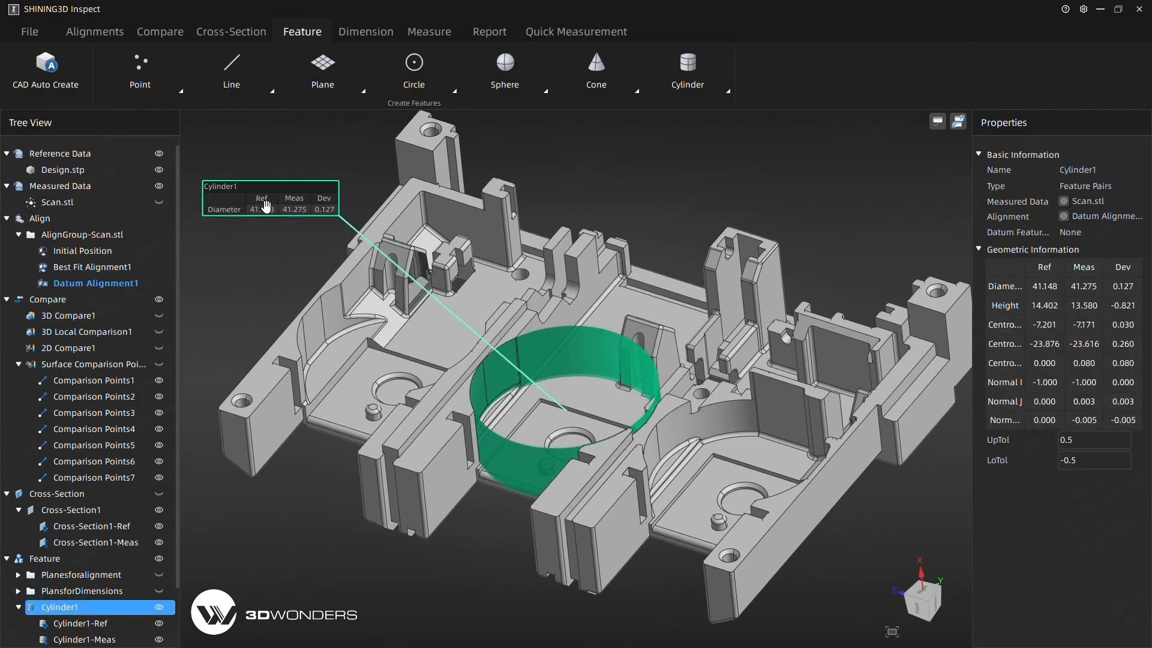
click(251, 258)
click(124, 430)
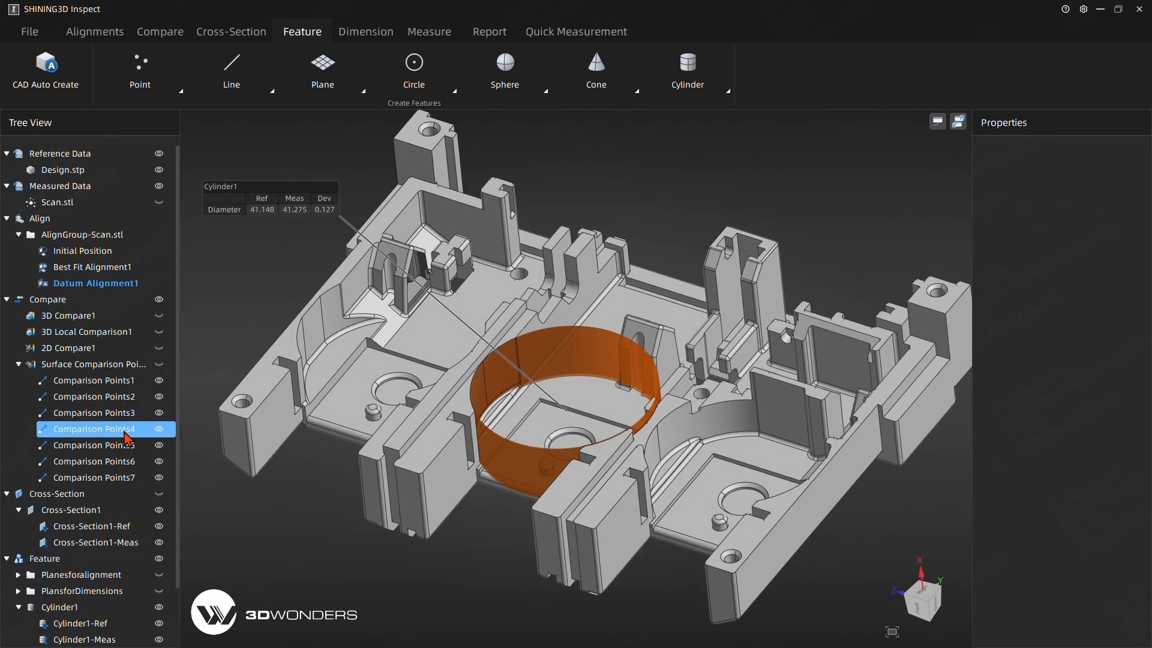
scroll(128, 438, down, 2)
click(42, 543)
click(159, 543)
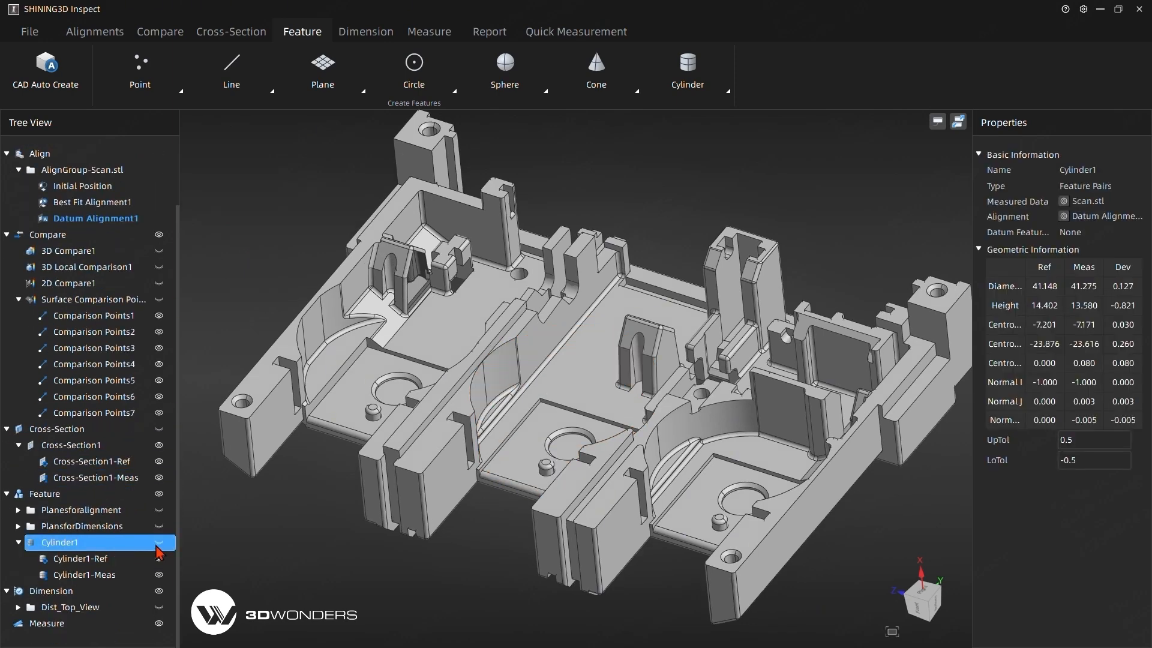
click(304, 184)
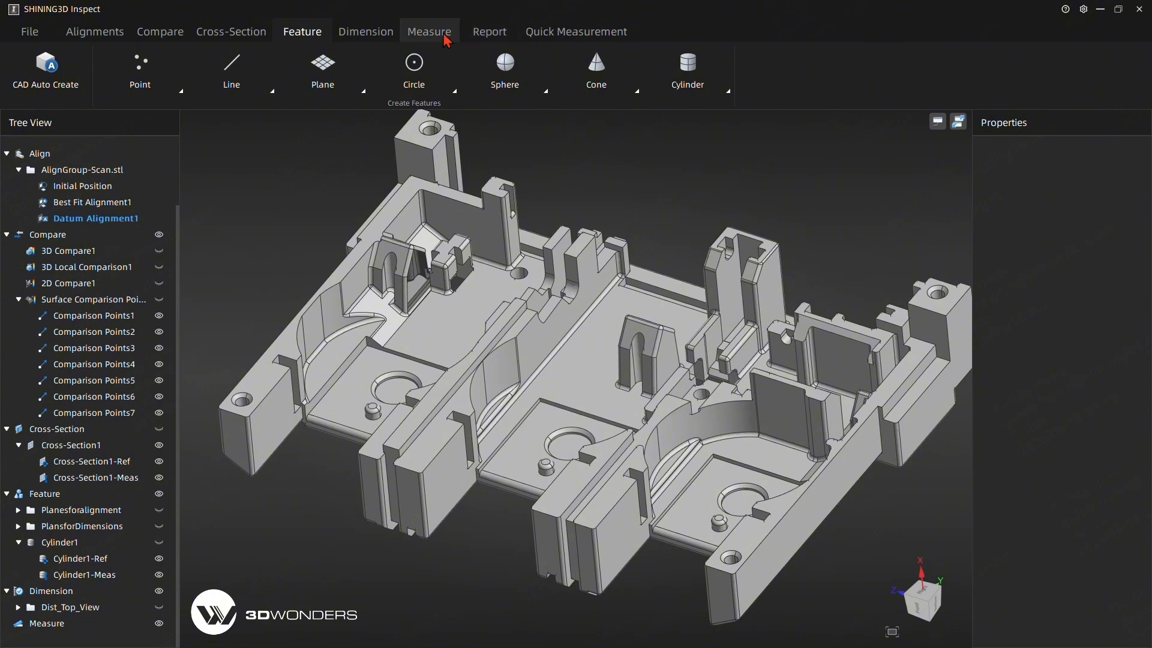
Create a diameter dimension for Cylinder1 with an upper tolerance of 0.5 and a lower tolerance of -0.5, labelled below the part.
click(366, 31)
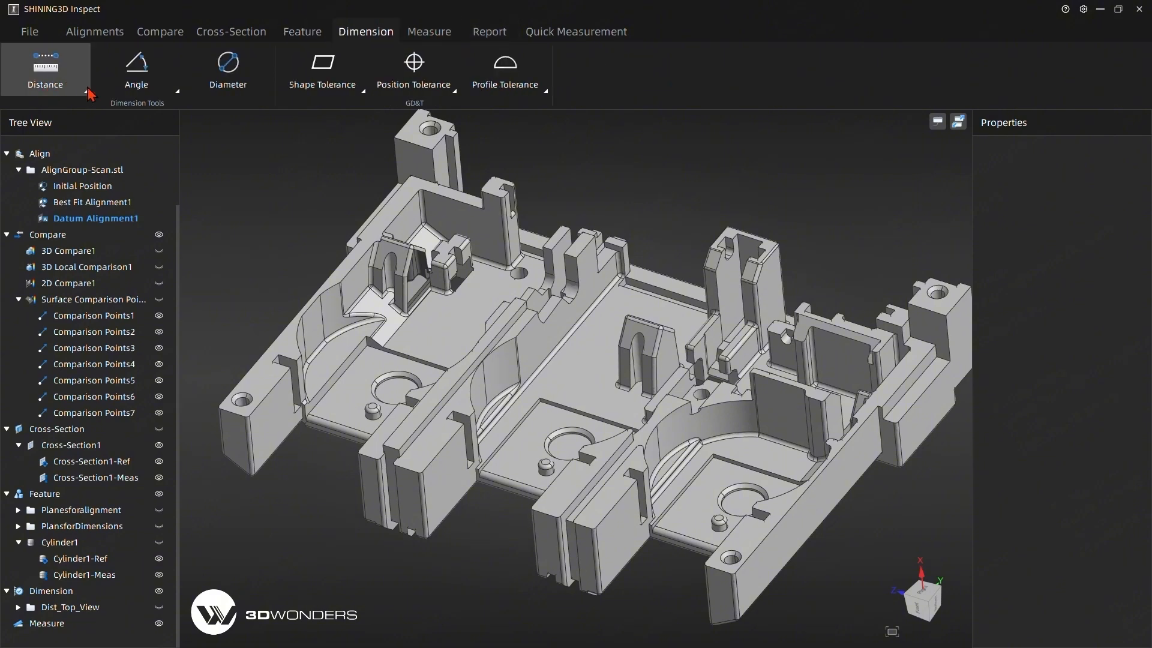
click(222, 87)
click(336, 195)
click(311, 221)
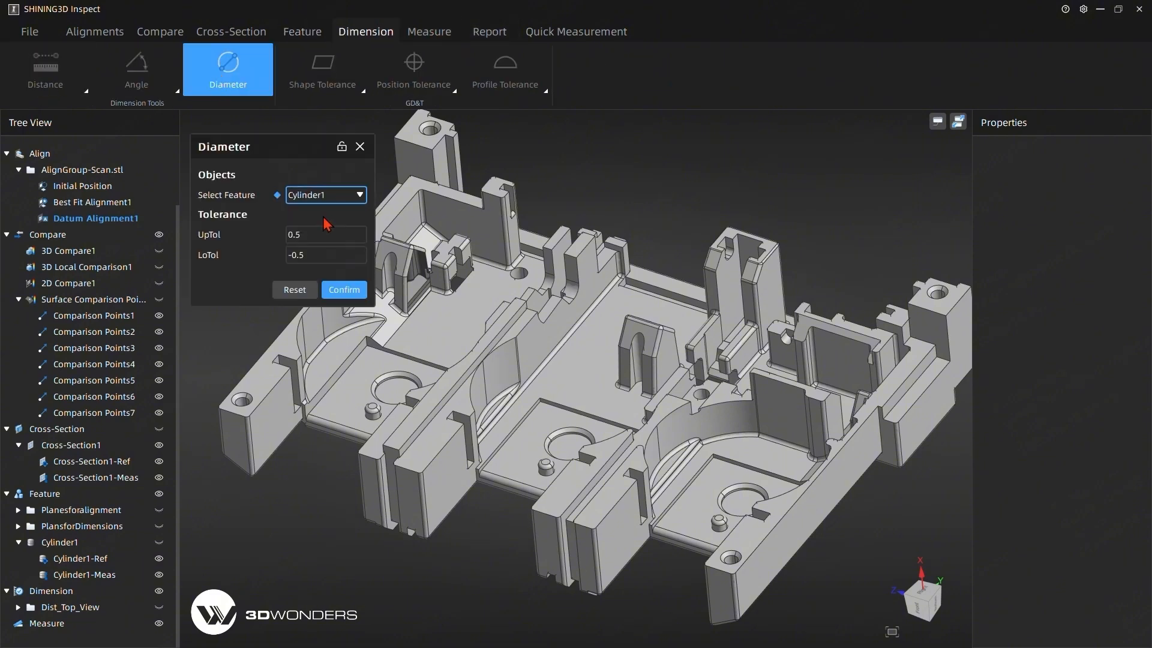
drag(332, 410, 326, 610)
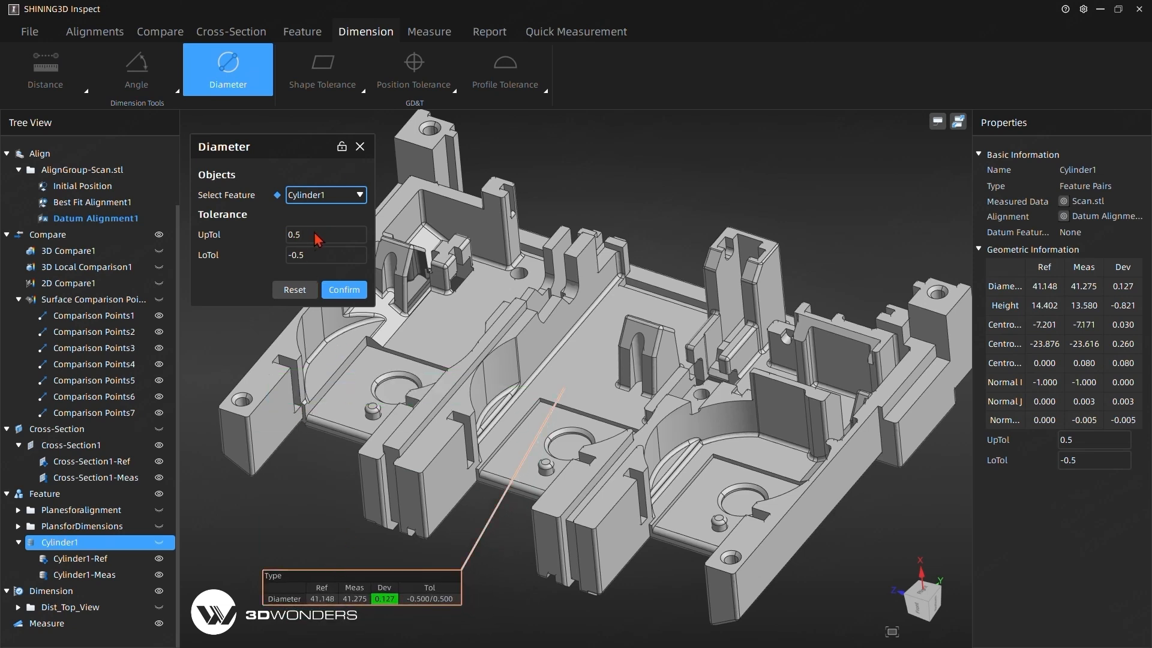
click(315, 234)
click(344, 290)
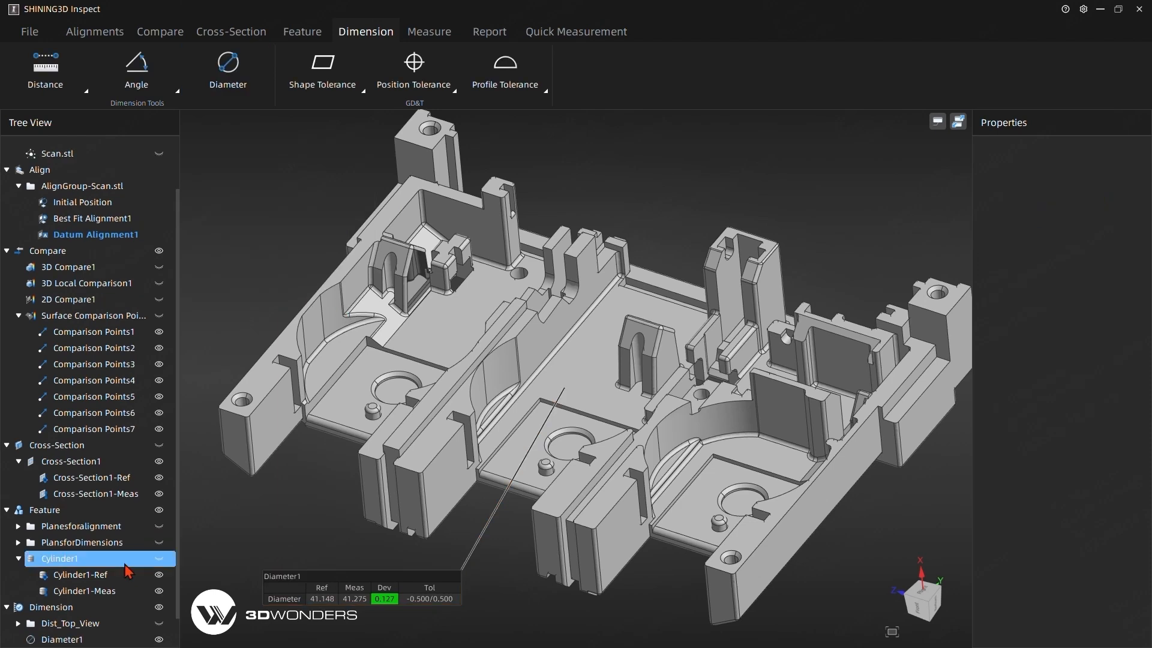
Add the Diameter1 dimension to the report and hide it in the model view.
click(59, 641)
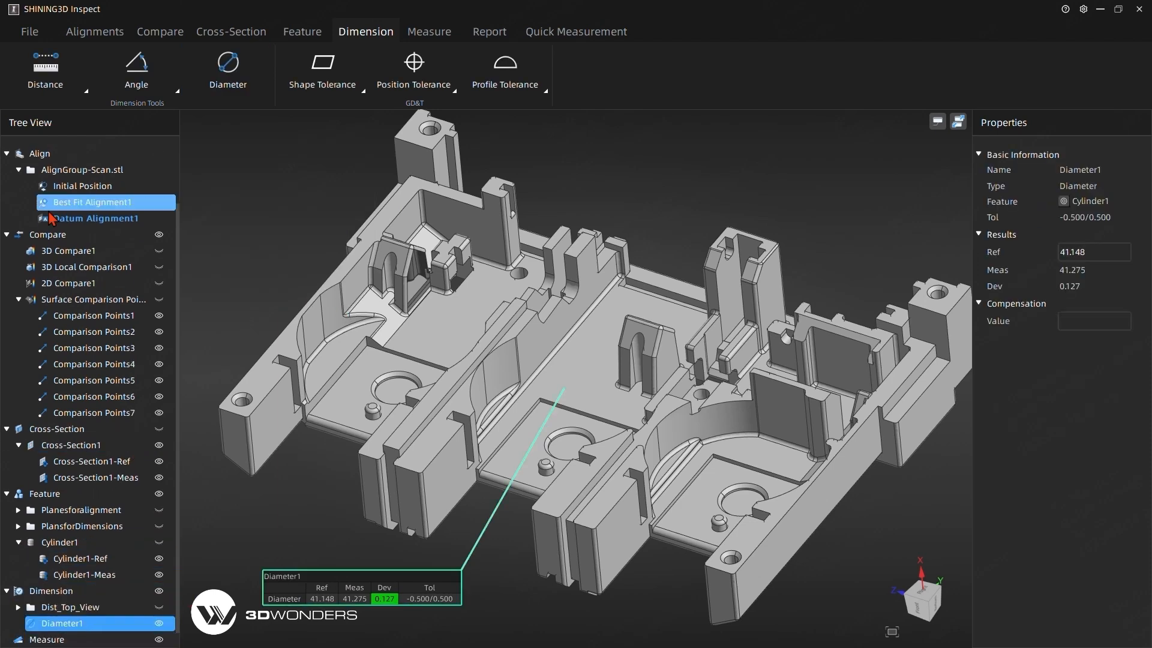
click(484, 34)
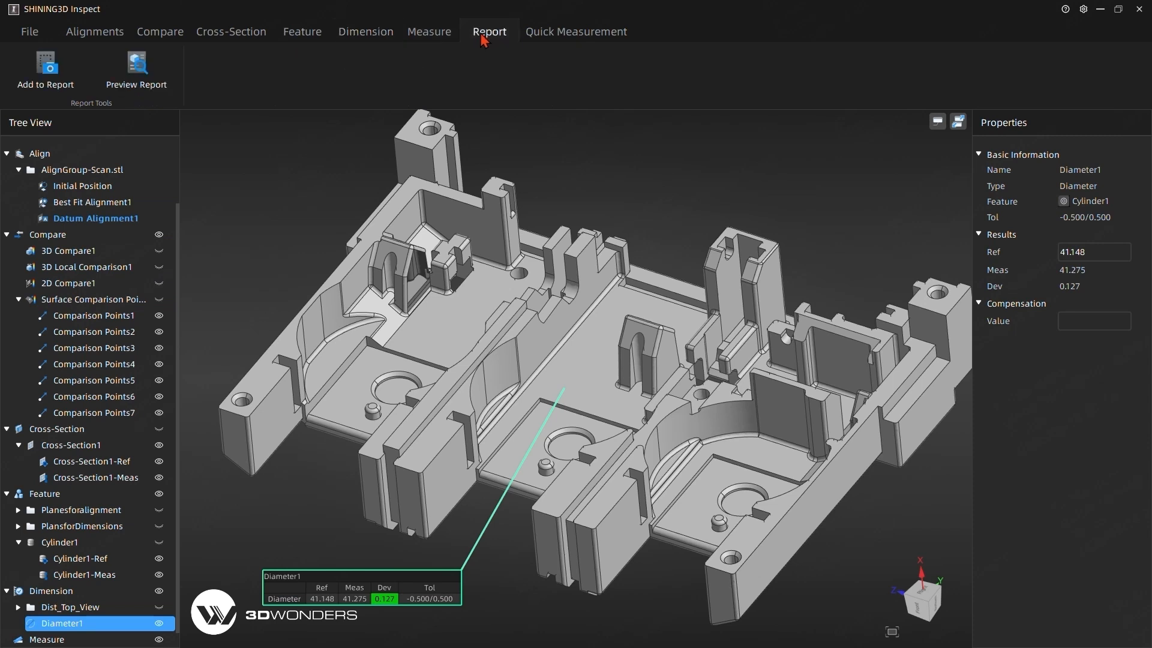
click(46, 69)
click(607, 178)
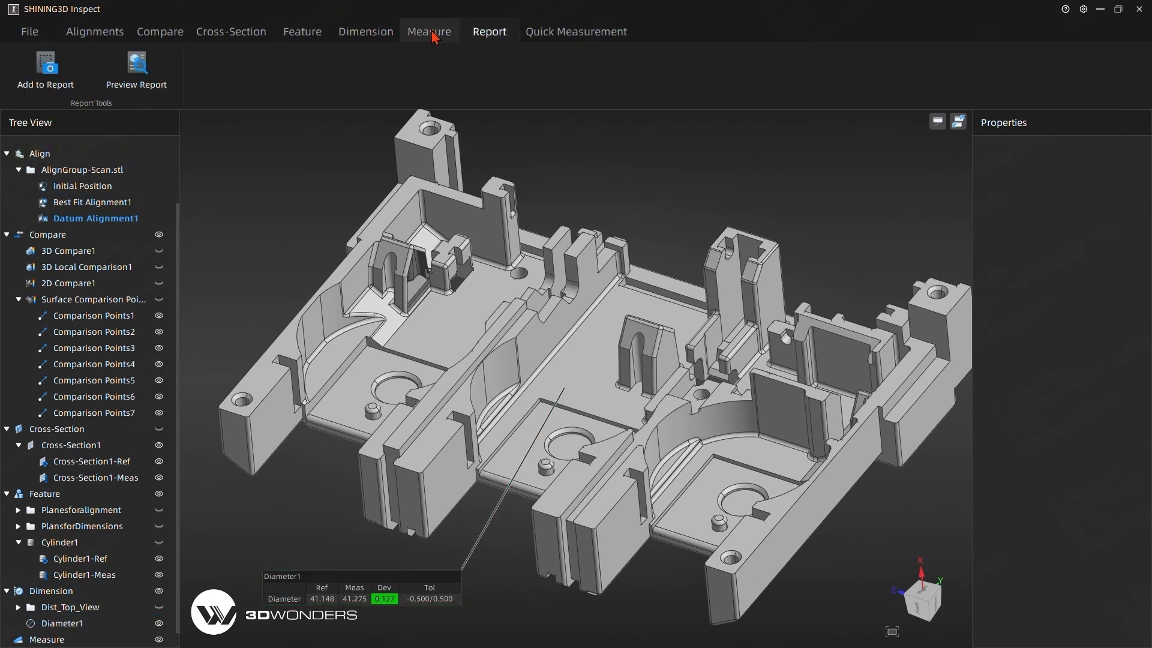
click(430, 33)
click(366, 33)
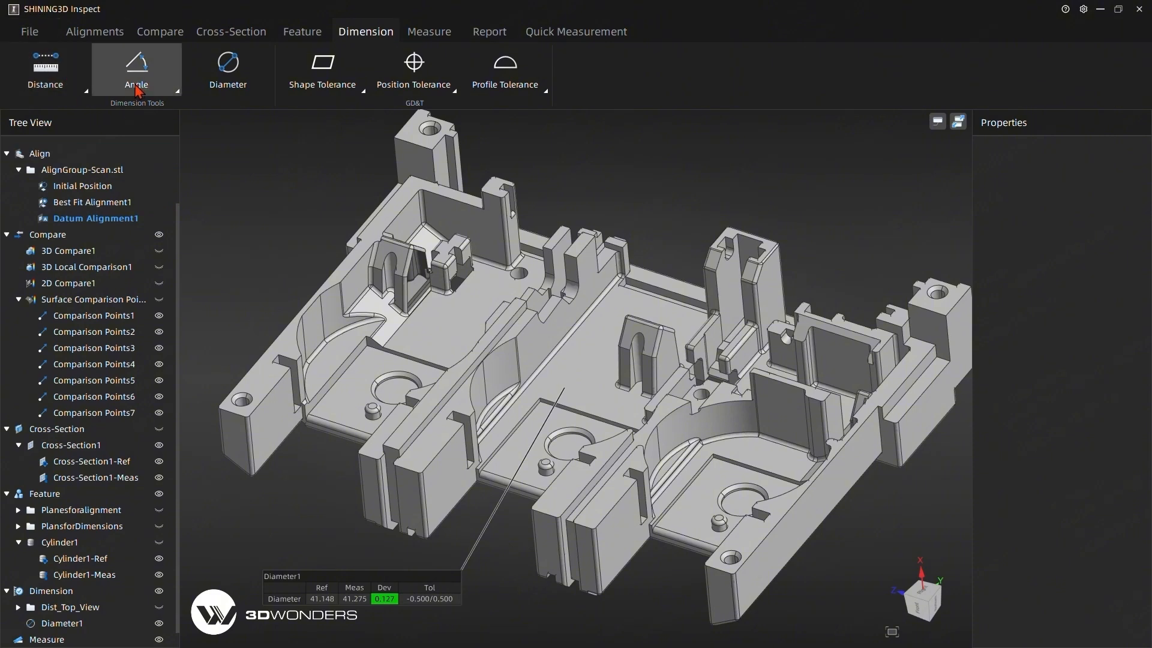
drag(489, 387, 393, 304)
scroll(393, 304, up, 2)
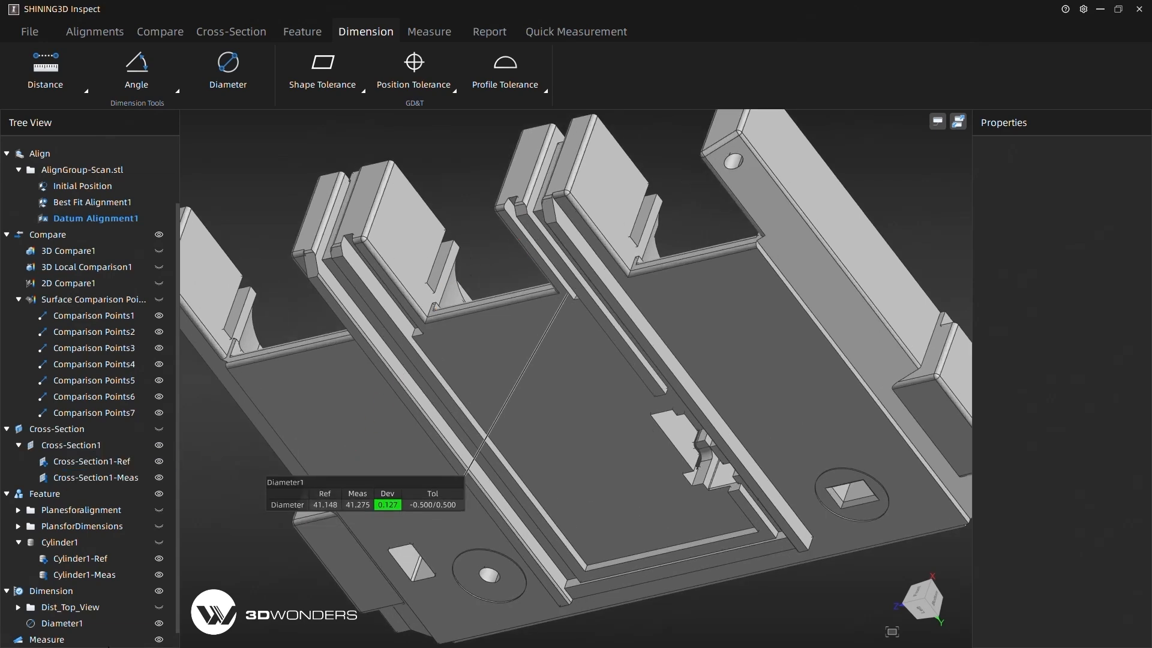
click(159, 623)
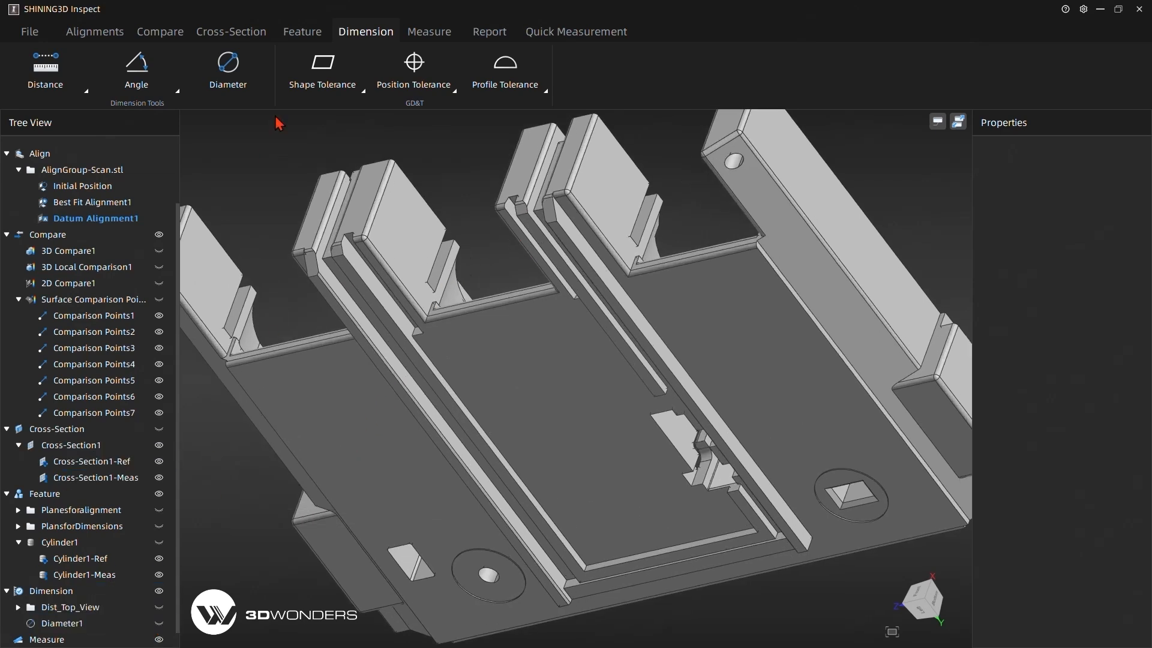
Create one merged reference plane from the two small angled end faces of the middle ribs on the CAD model's underside.
click(302, 31)
click(327, 75)
mouse_move(347, 112)
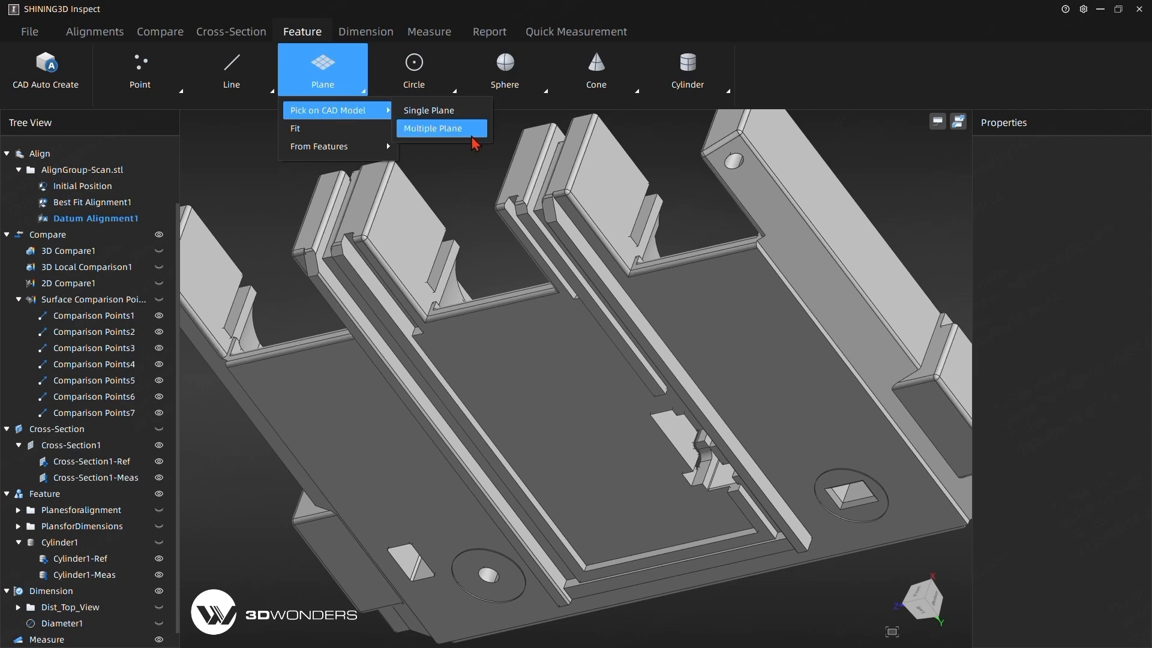
click(447, 144)
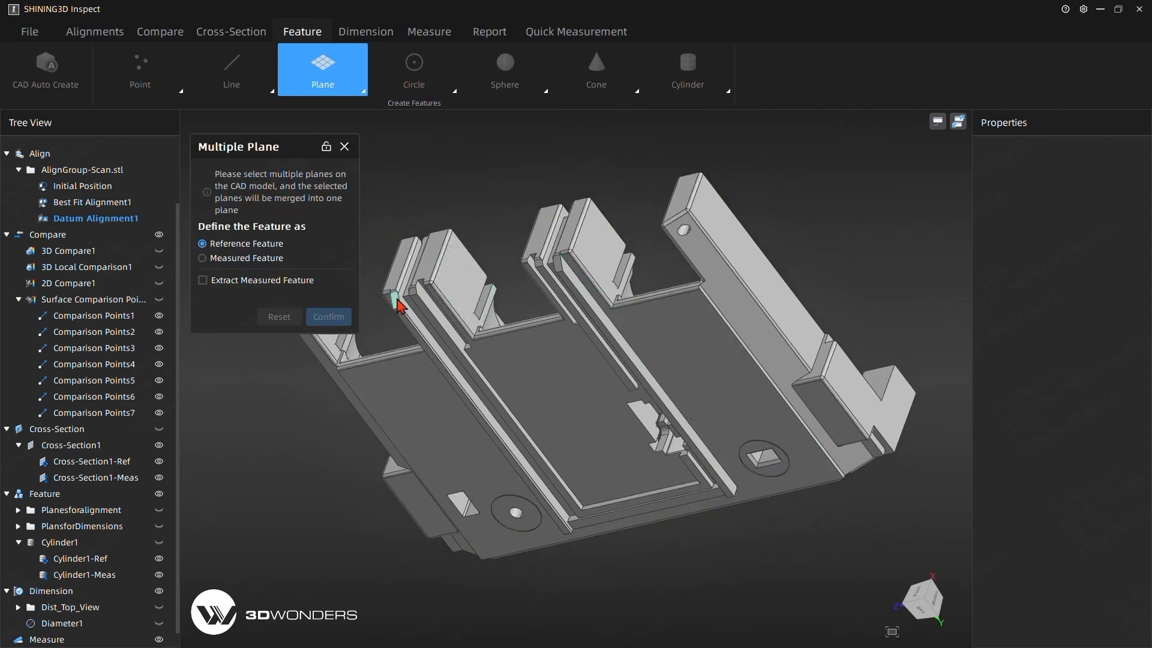
click(395, 300)
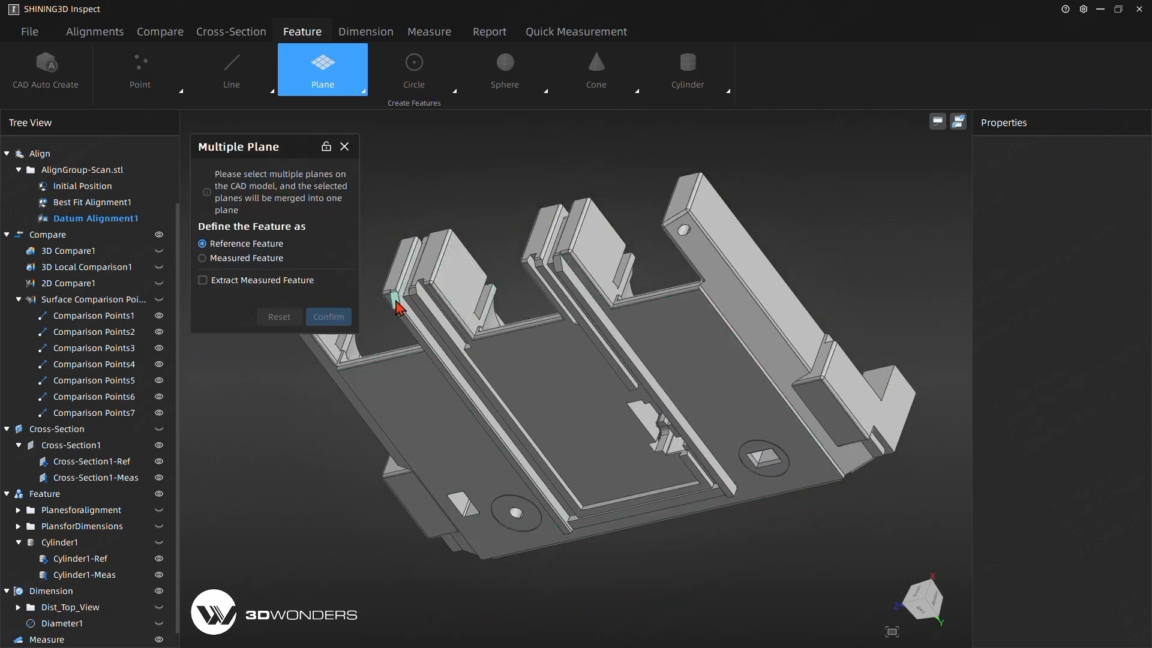
click(557, 269)
click(328, 316)
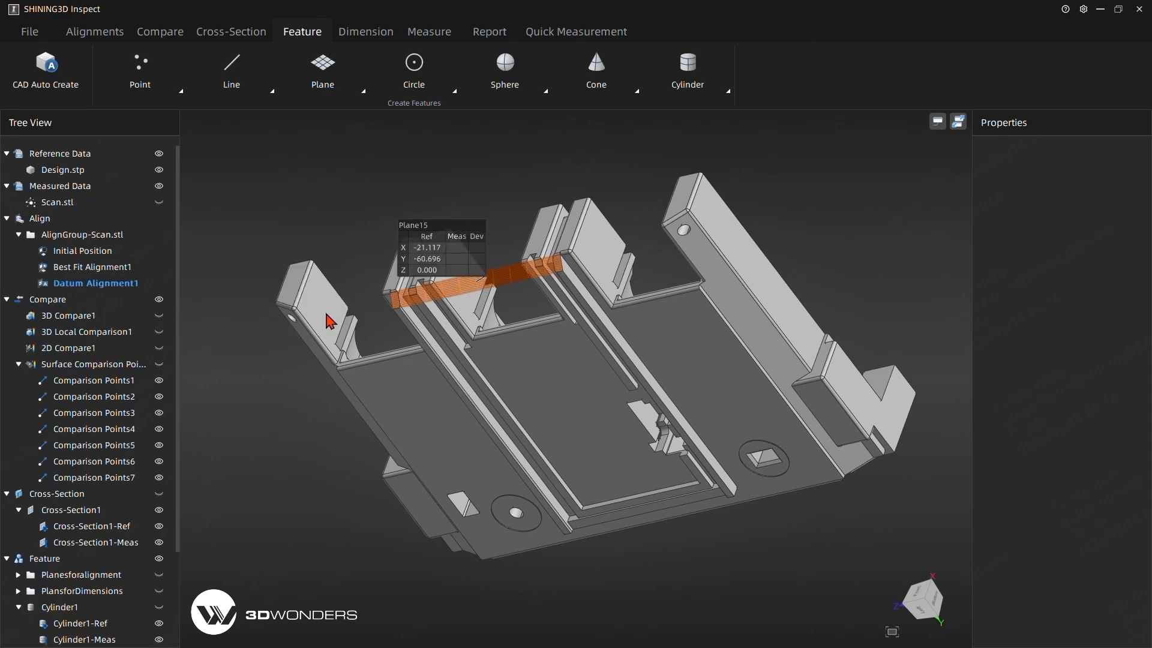
middle_drag(385, 189, 386, 220)
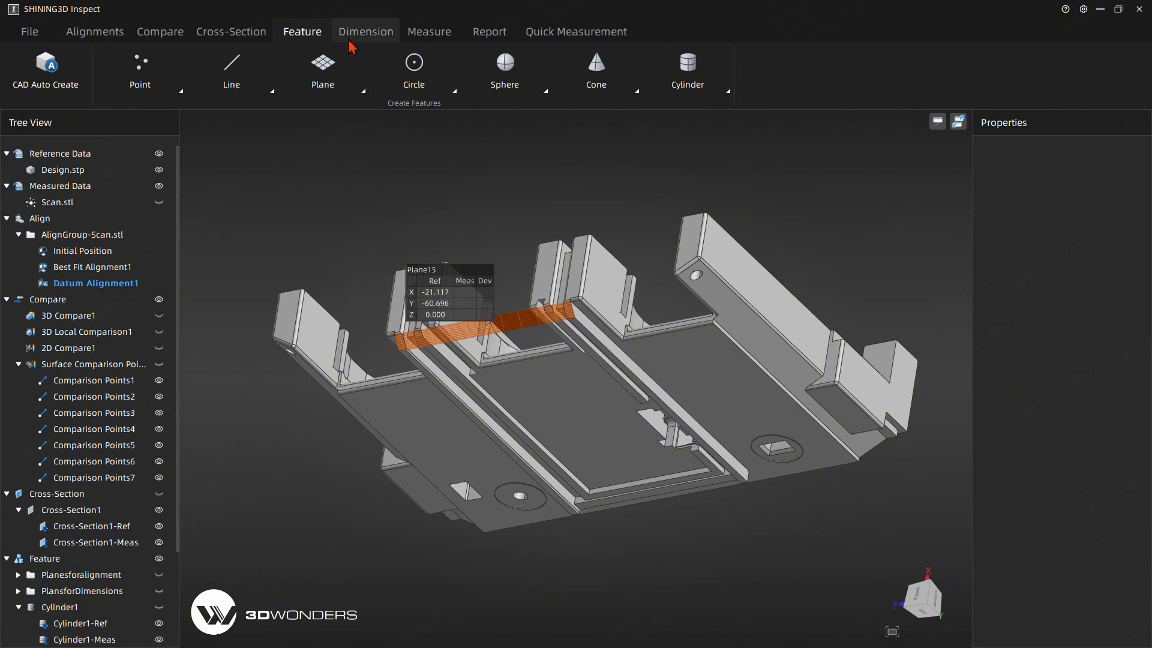
click(378, 33)
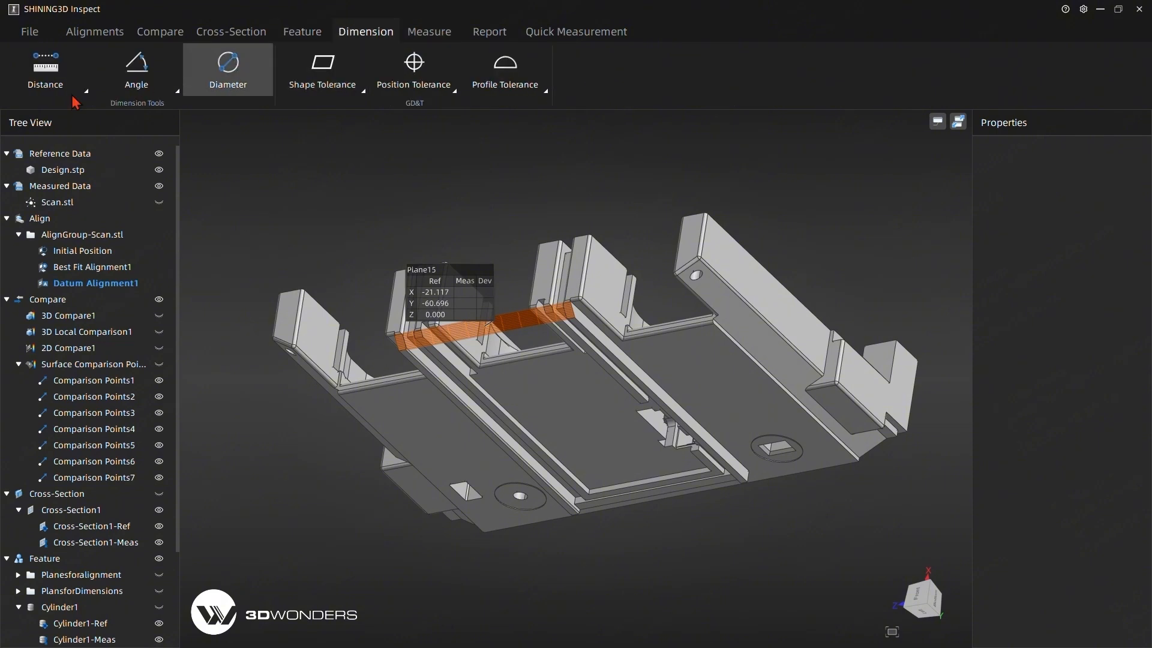
click(118, 87)
click(143, 146)
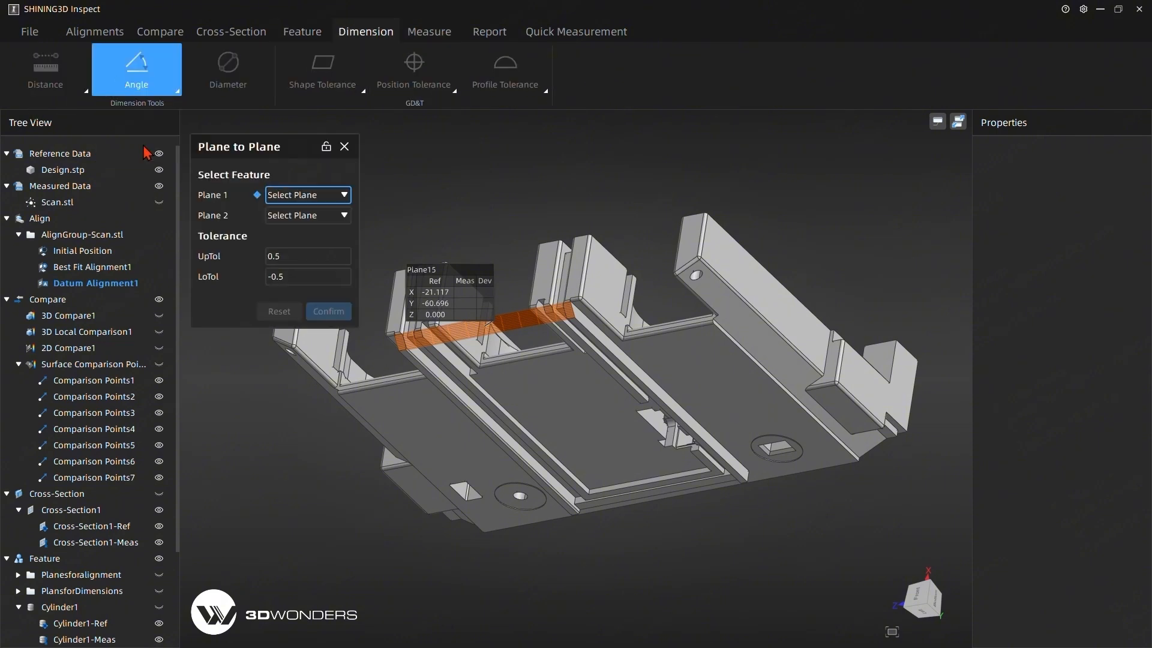
click(321, 196)
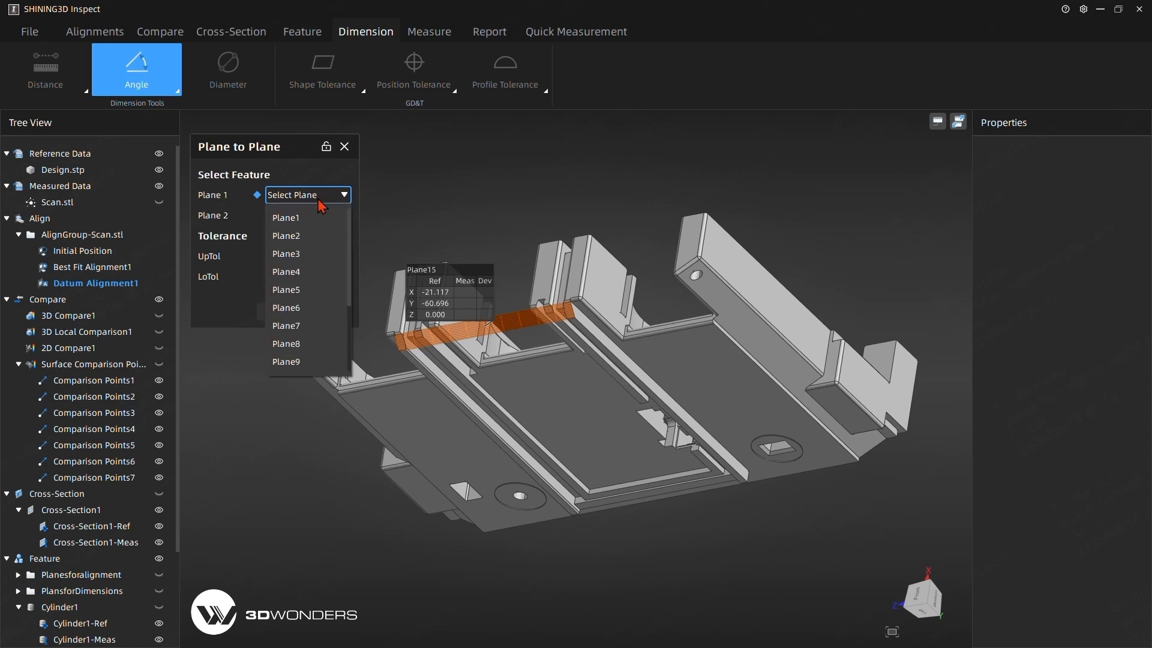
click(307, 292)
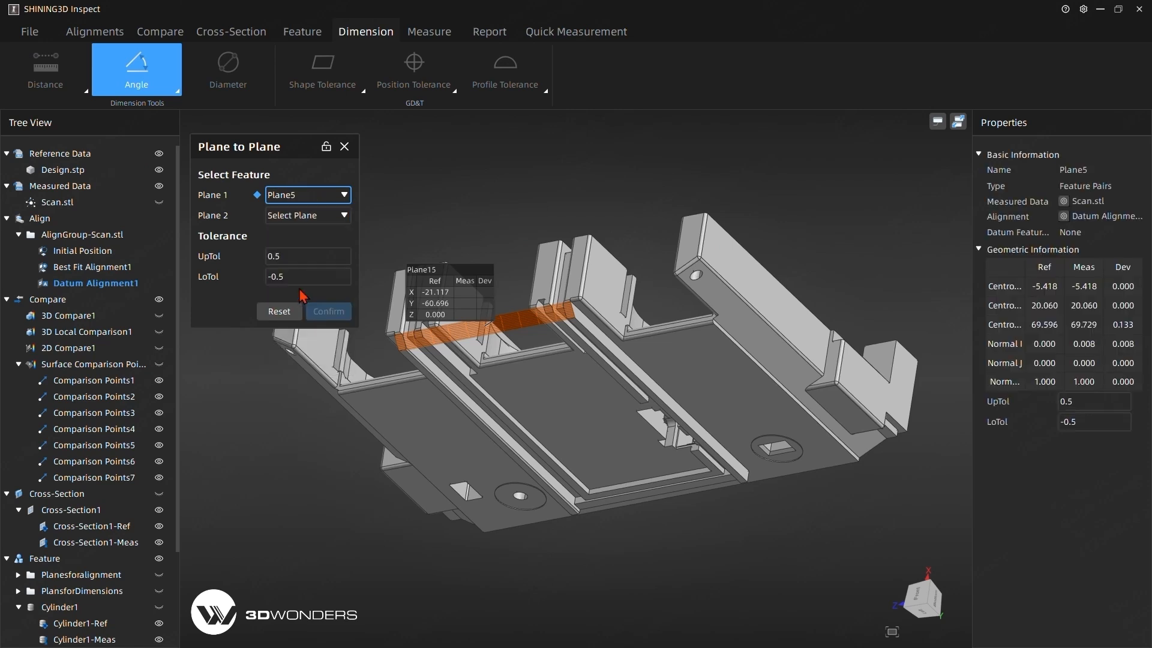
click(316, 216)
click(306, 389)
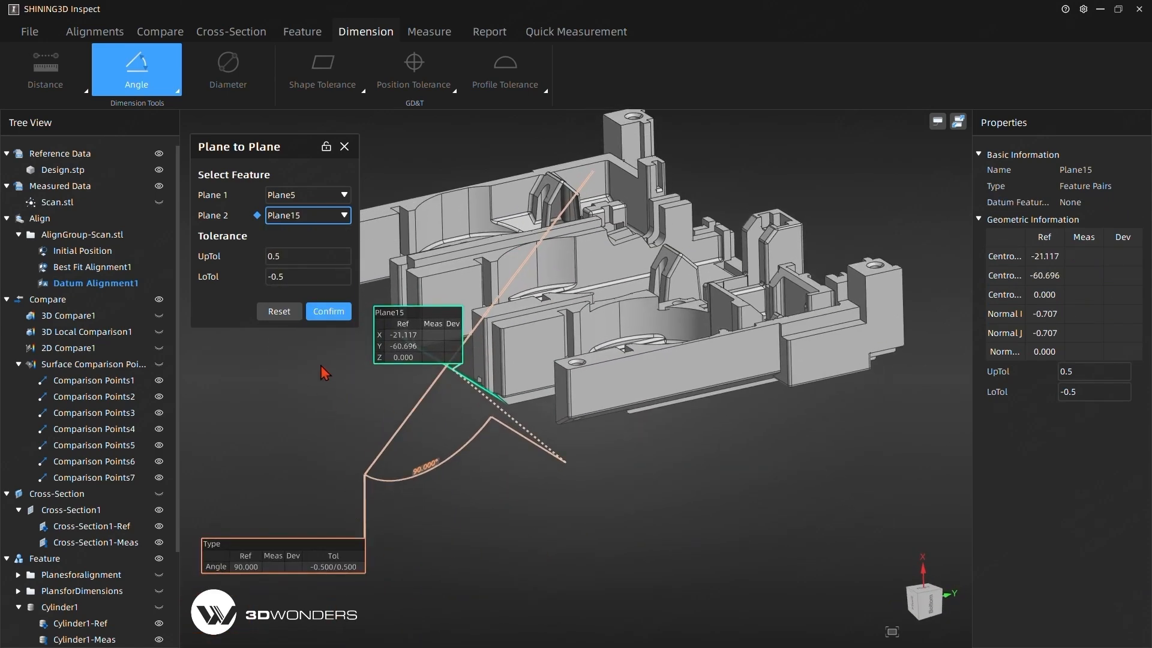
drag(324, 353, 378, 454)
click(282, 313)
click(345, 147)
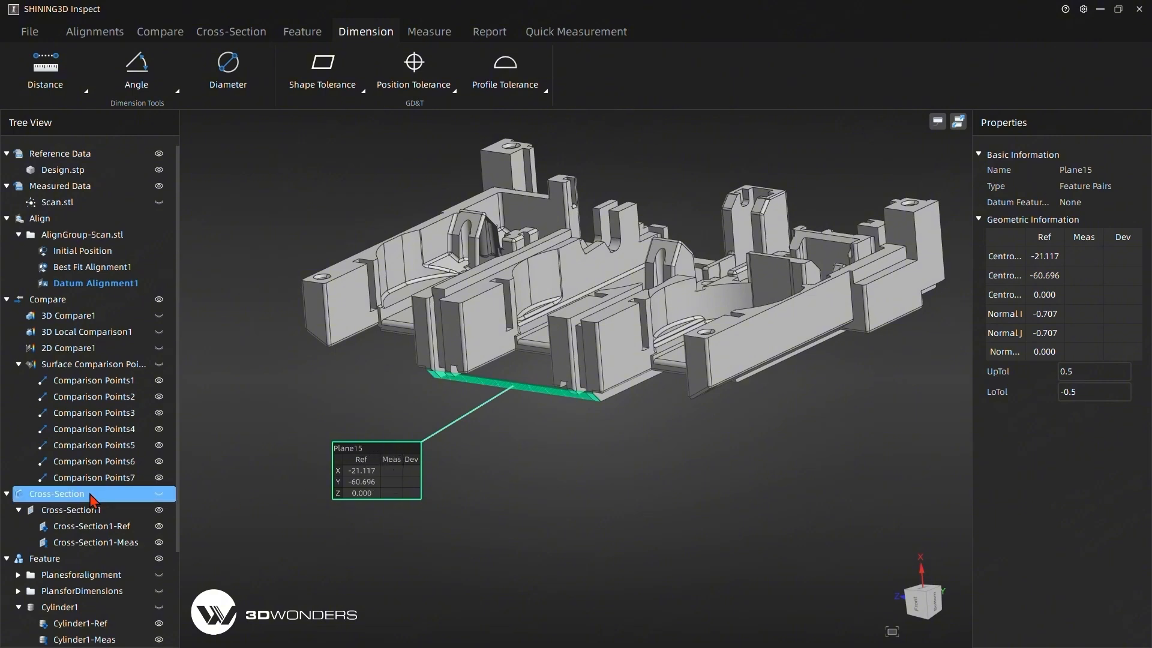
Extract the measured feature for Plane15 from Scan.stl with the preset datum alignment and fitting parameters.
scroll(90, 474, down, 3)
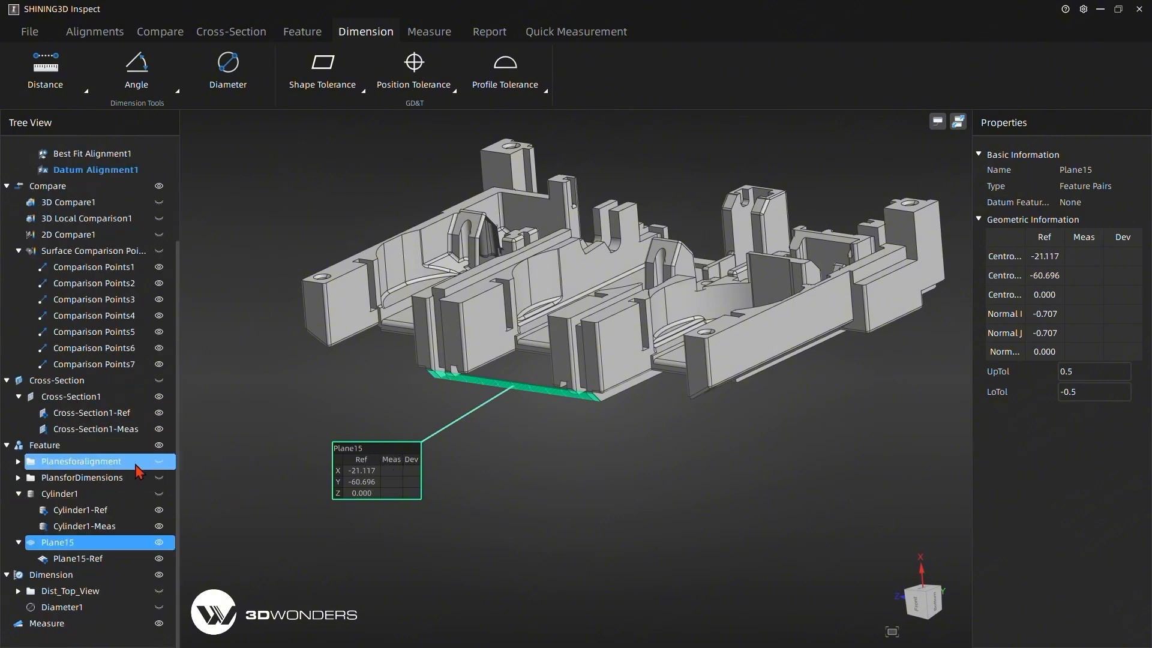
right_click(71, 547)
mouse_move(127, 547)
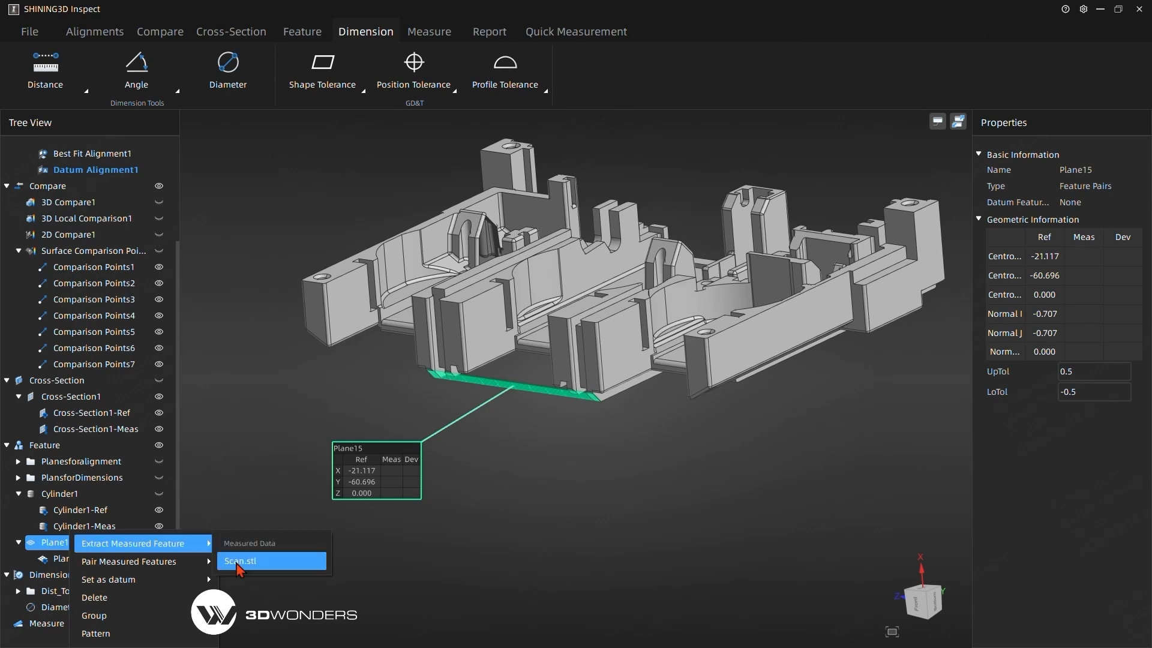
click(237, 563)
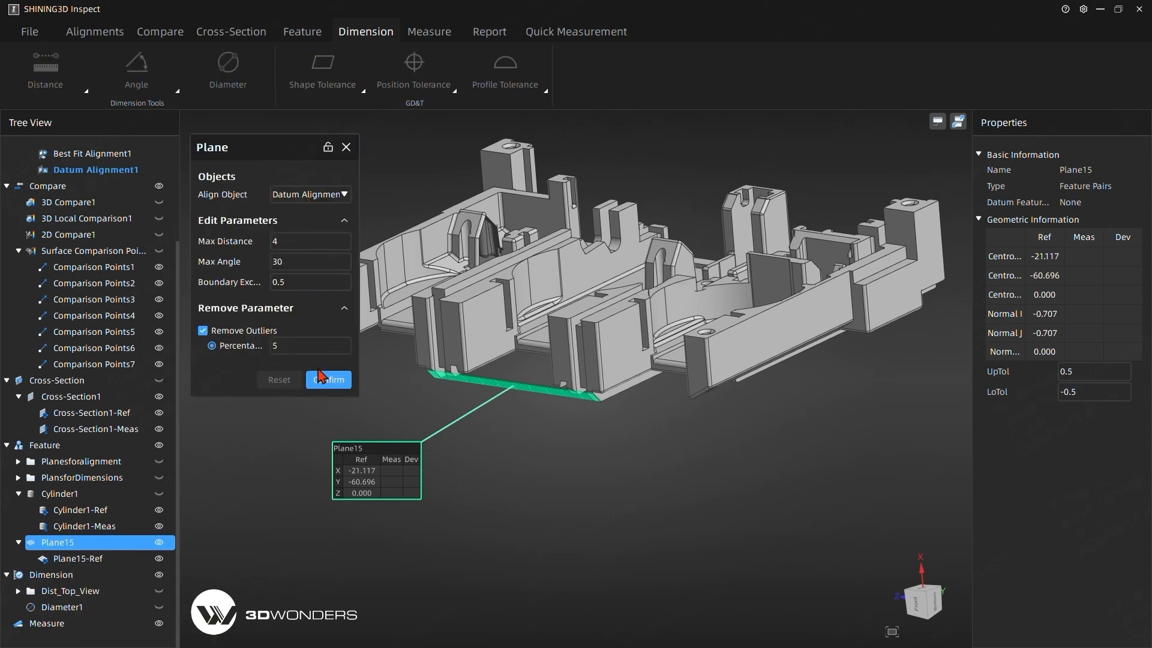
click(330, 382)
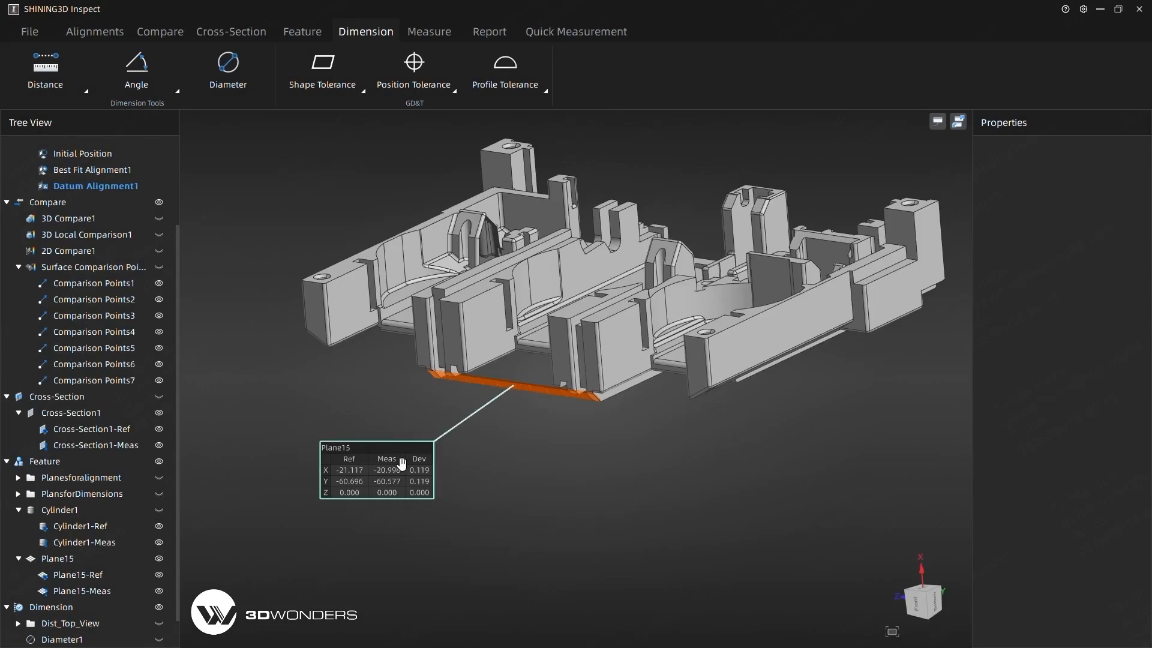
Create a plane-to-plane angle dimension between Plane4 and Plane15 with an upper tolerance of 0.2 and a lower tolerance of -0.2.
click(136, 71)
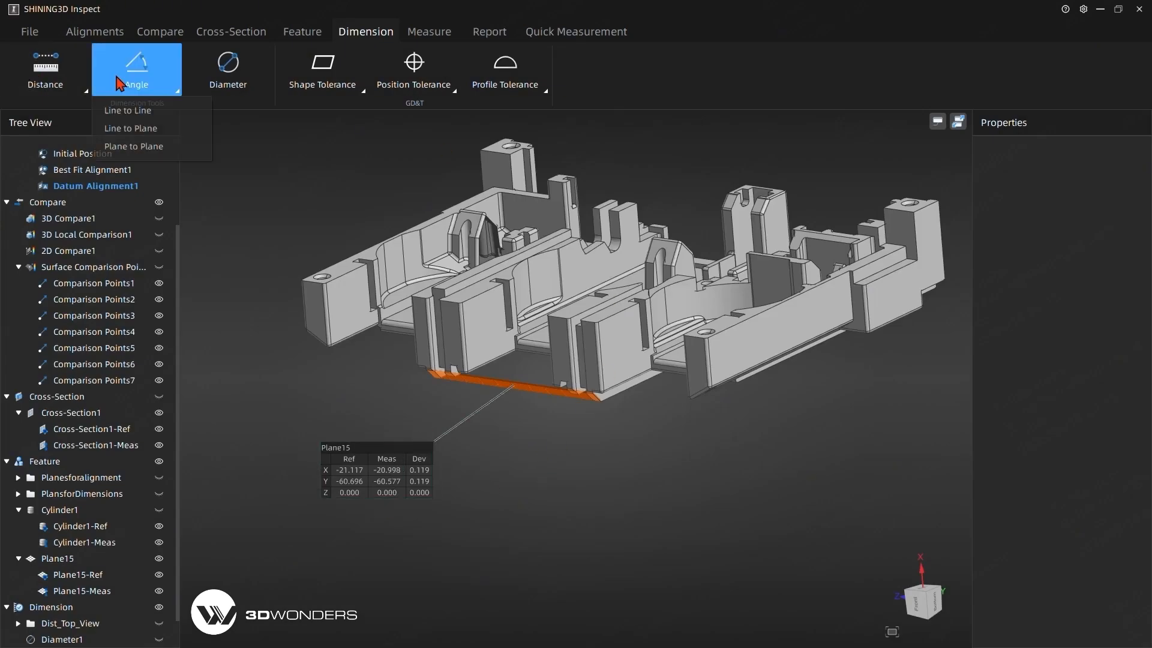
click(138, 149)
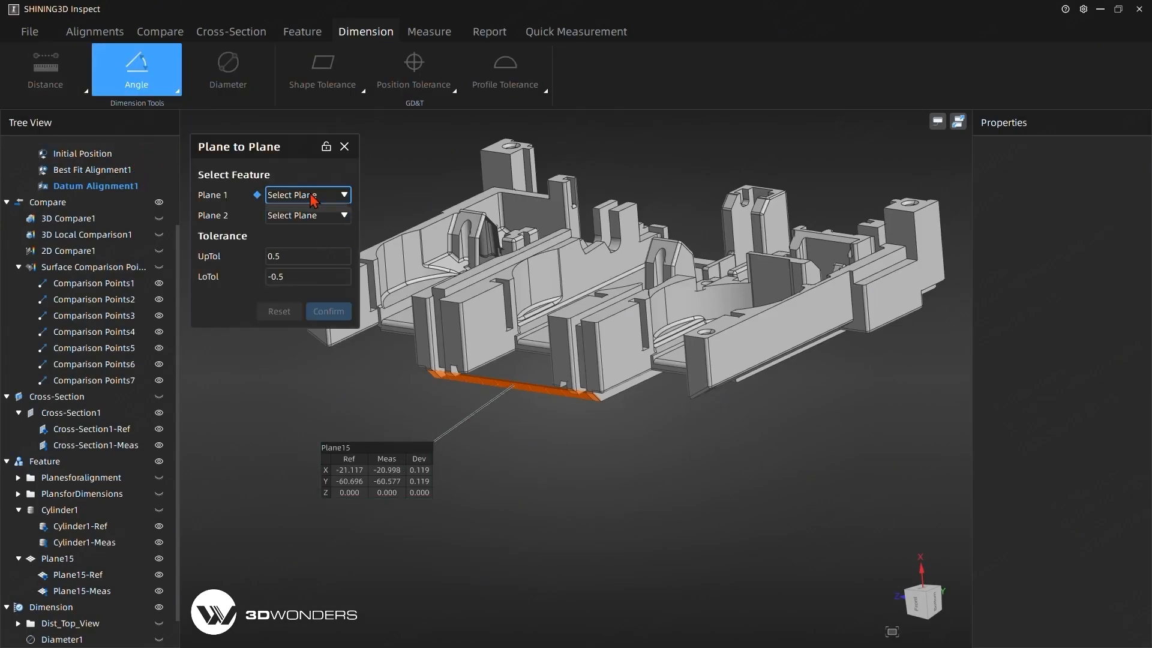
click(313, 195)
click(300, 276)
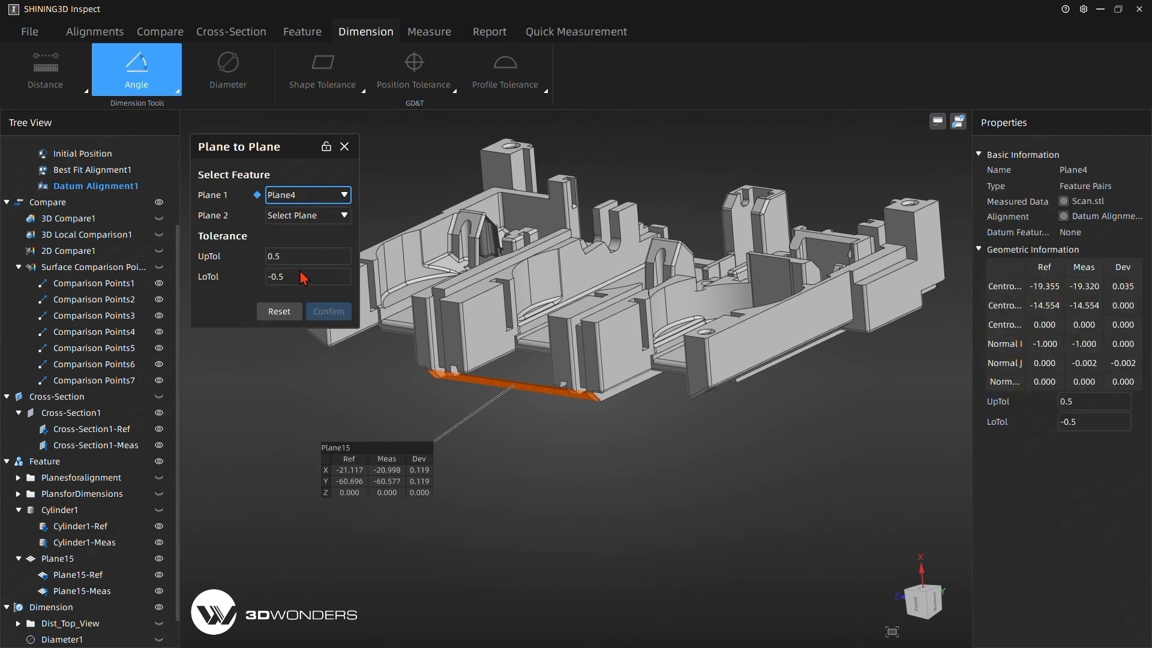
click(305, 216)
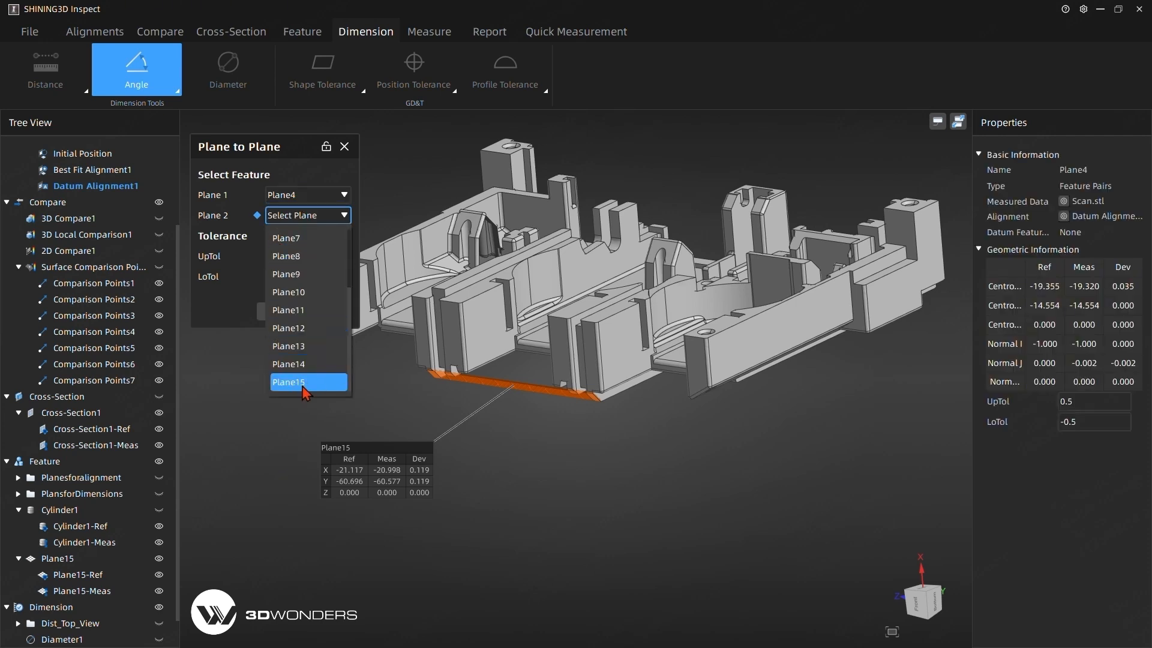
click(308, 390)
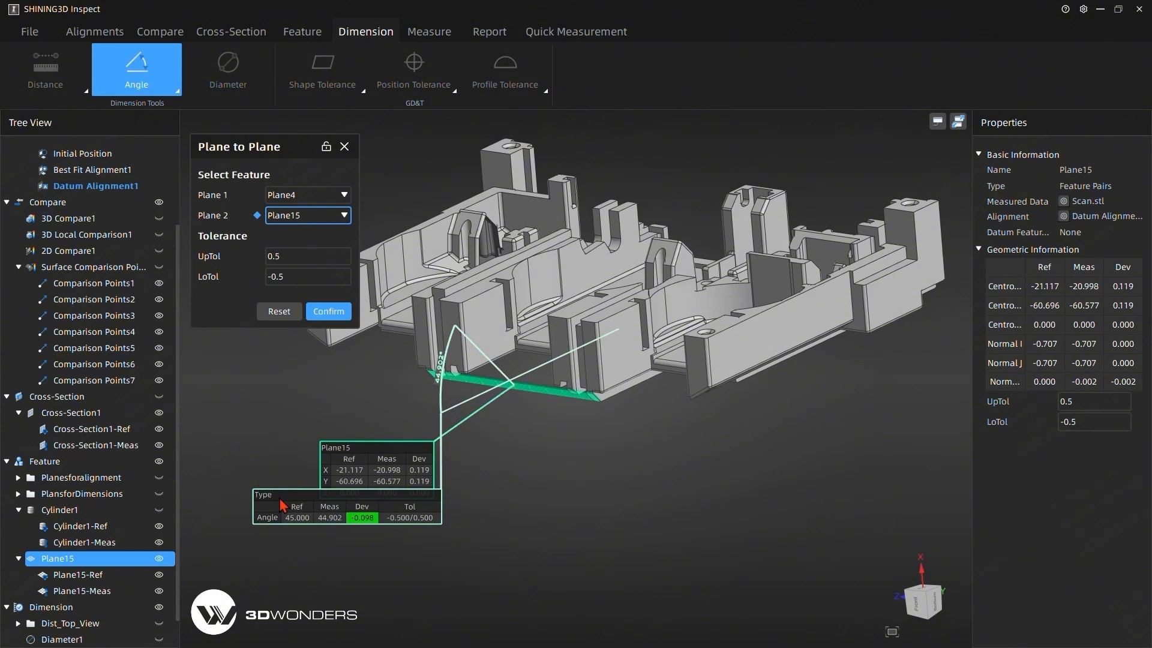
drag(282, 505, 591, 479)
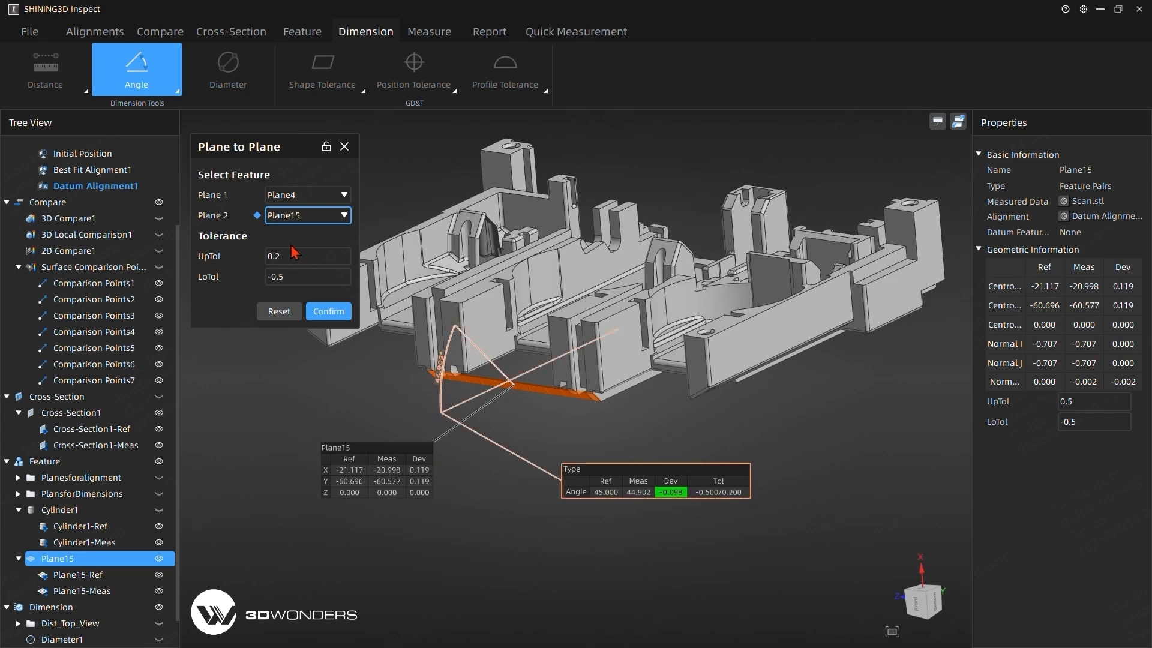
key(BackSpace)
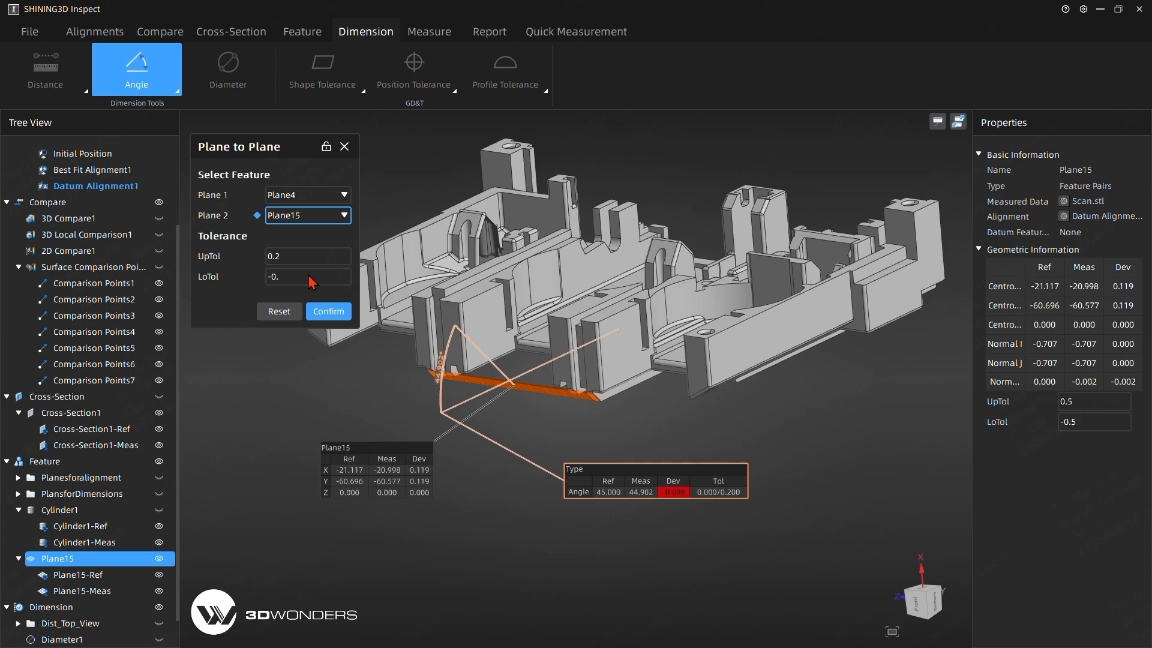
text(2)
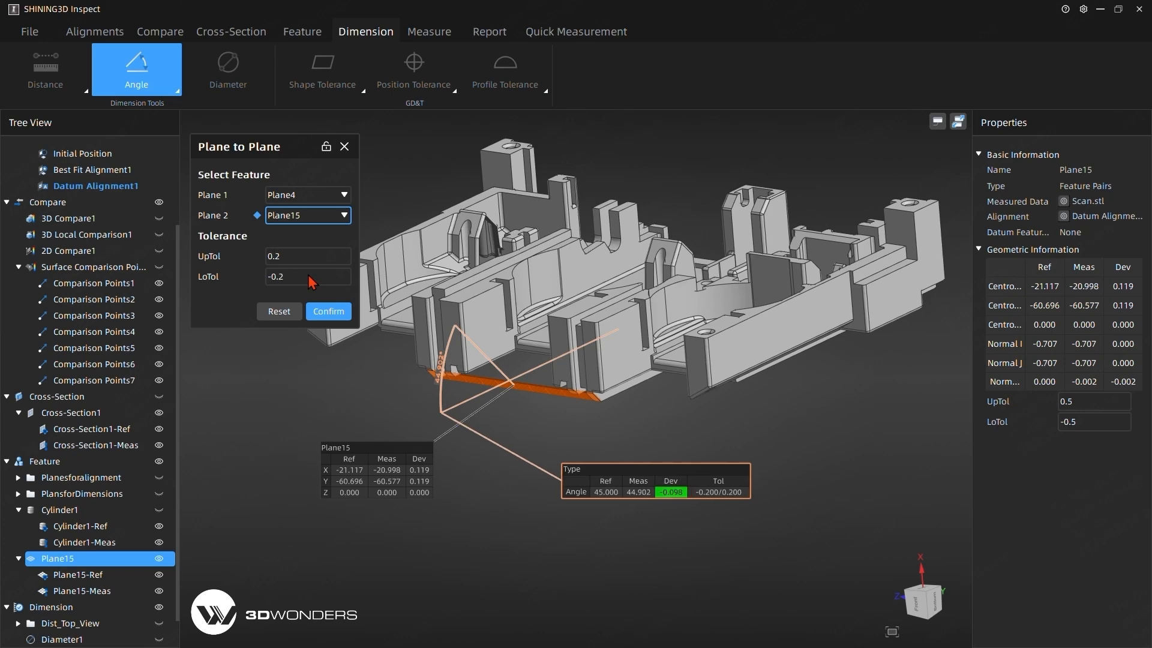
click(327, 313)
Hide the Plane15 feature and place the angle dimension's label below the front of the part.
middle_drag(474, 384, 440, 450)
drag(362, 478, 394, 493)
click(159, 558)
drag(590, 506, 426, 496)
scroll(78, 618, down, 1)
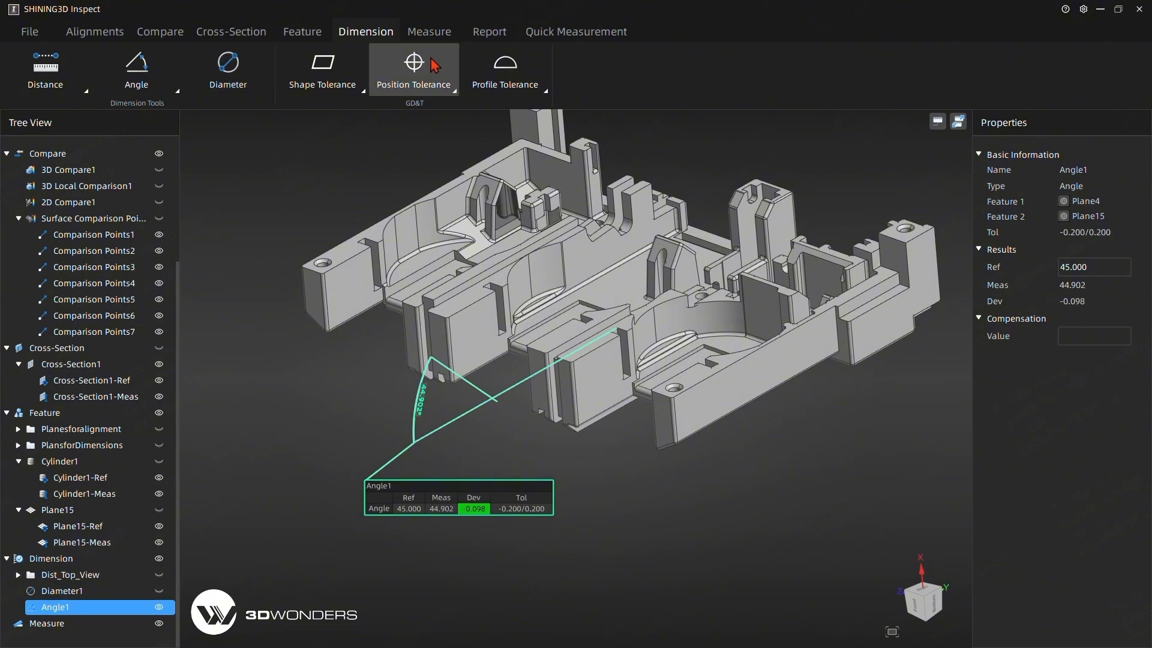
Add the Angle1 dimension to the report.
click(488, 32)
click(45, 69)
click(663, 532)
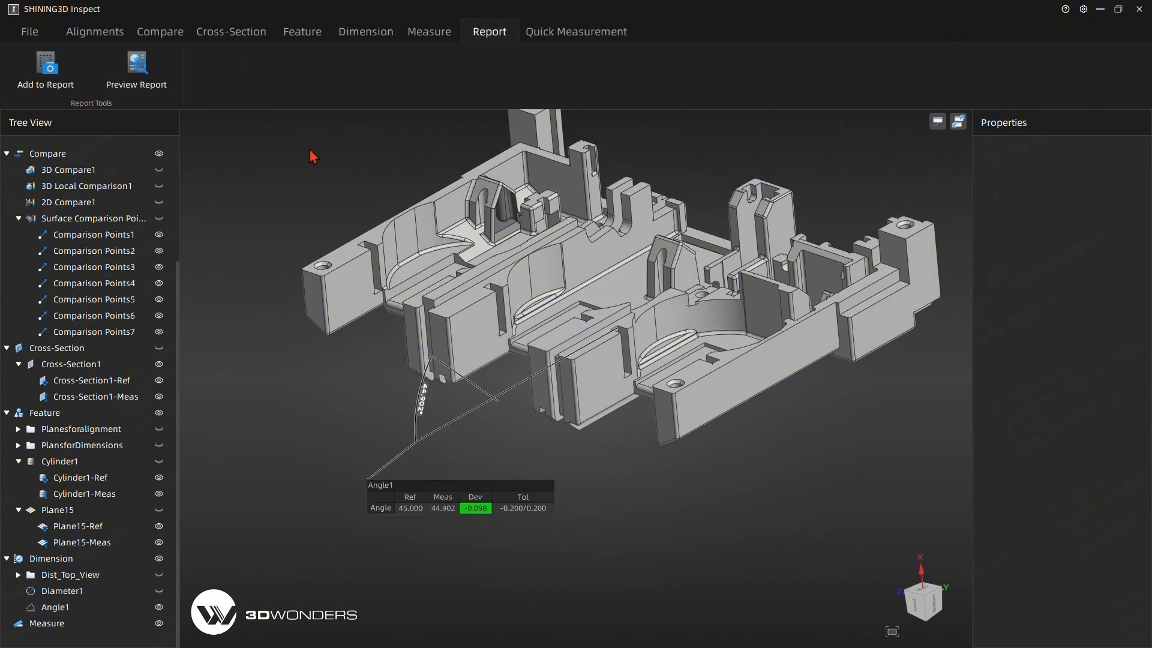
Create a flatness tolerance of 0.5 on Plane4 and place its label below the part.
click(367, 33)
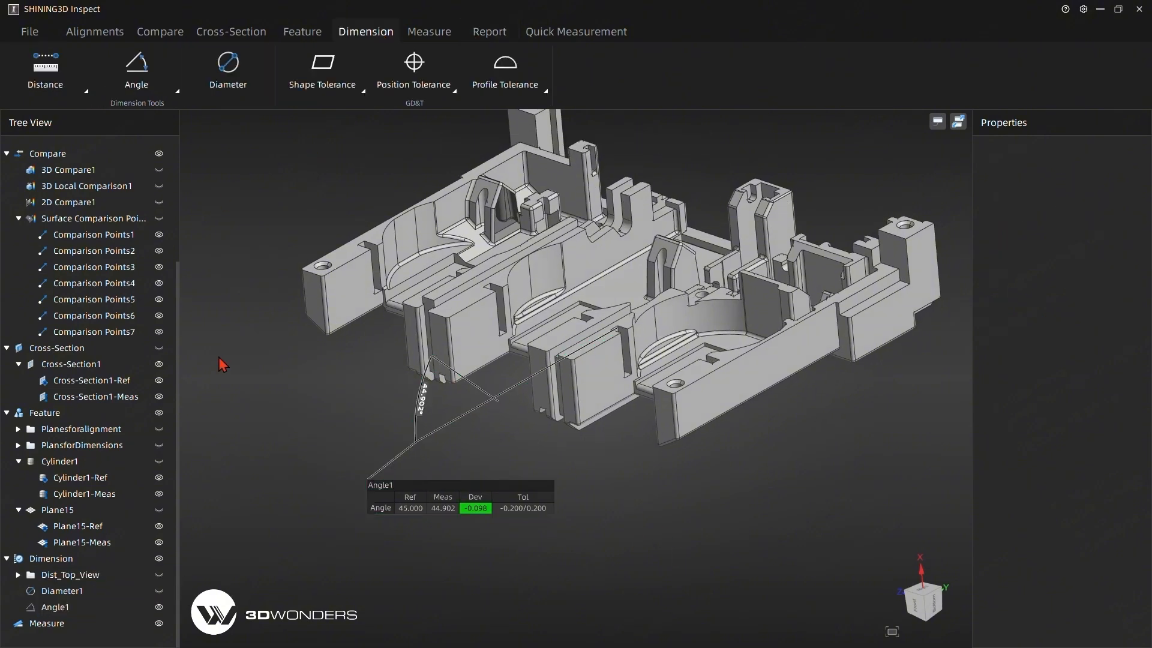
click(354, 95)
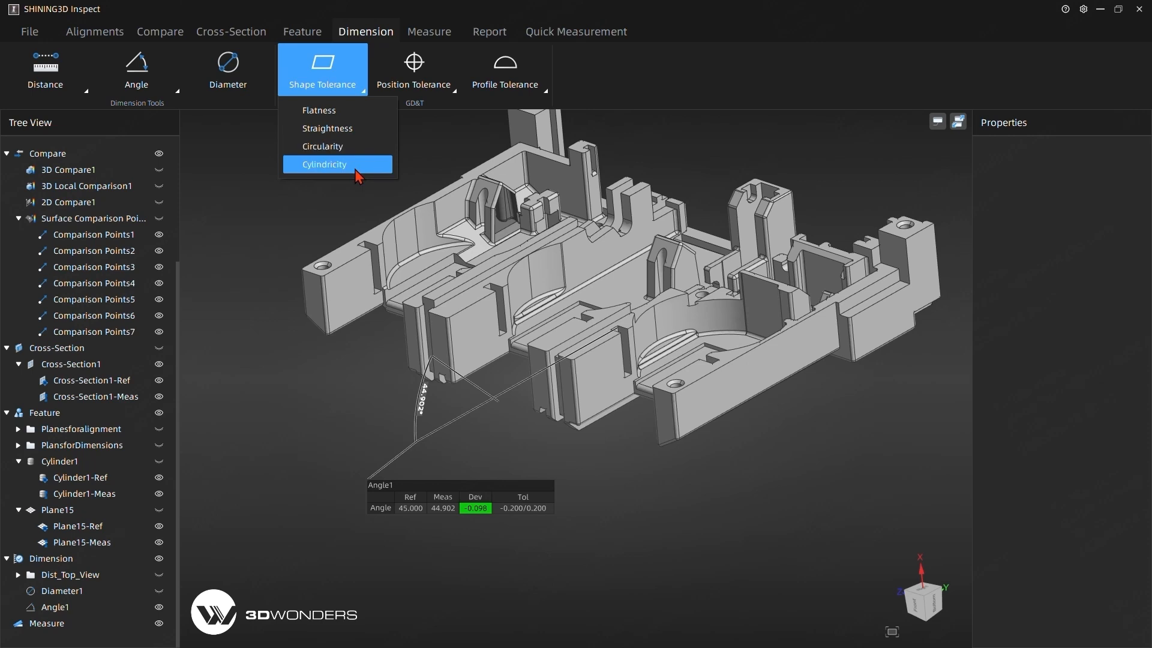
click(331, 113)
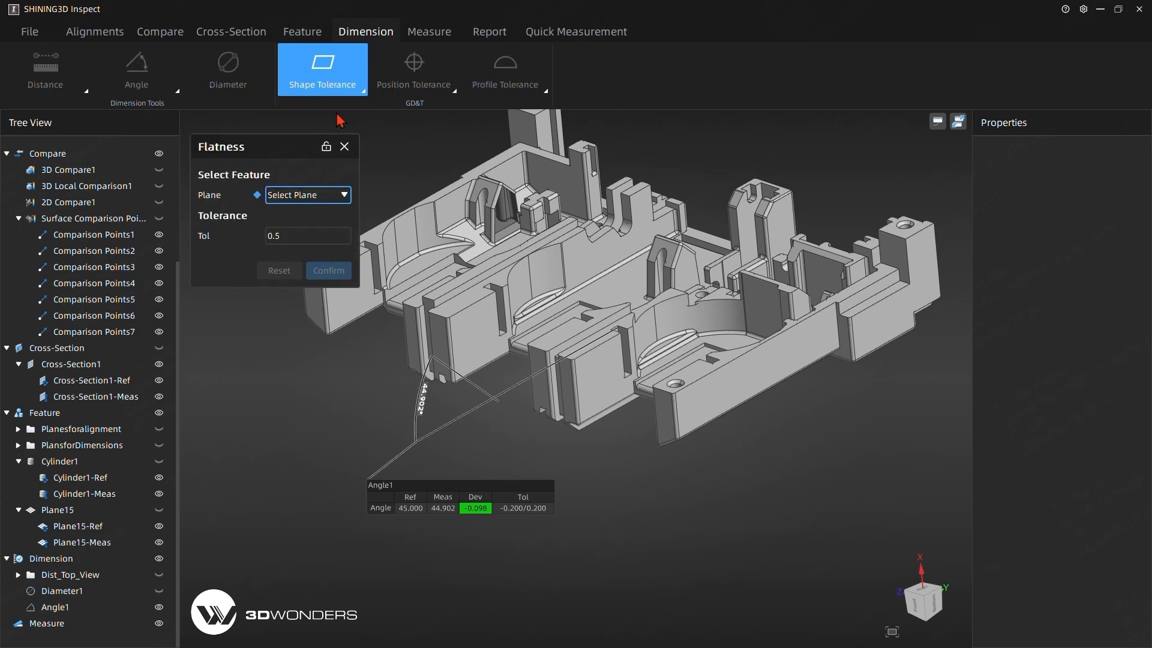
click(305, 204)
click(305, 289)
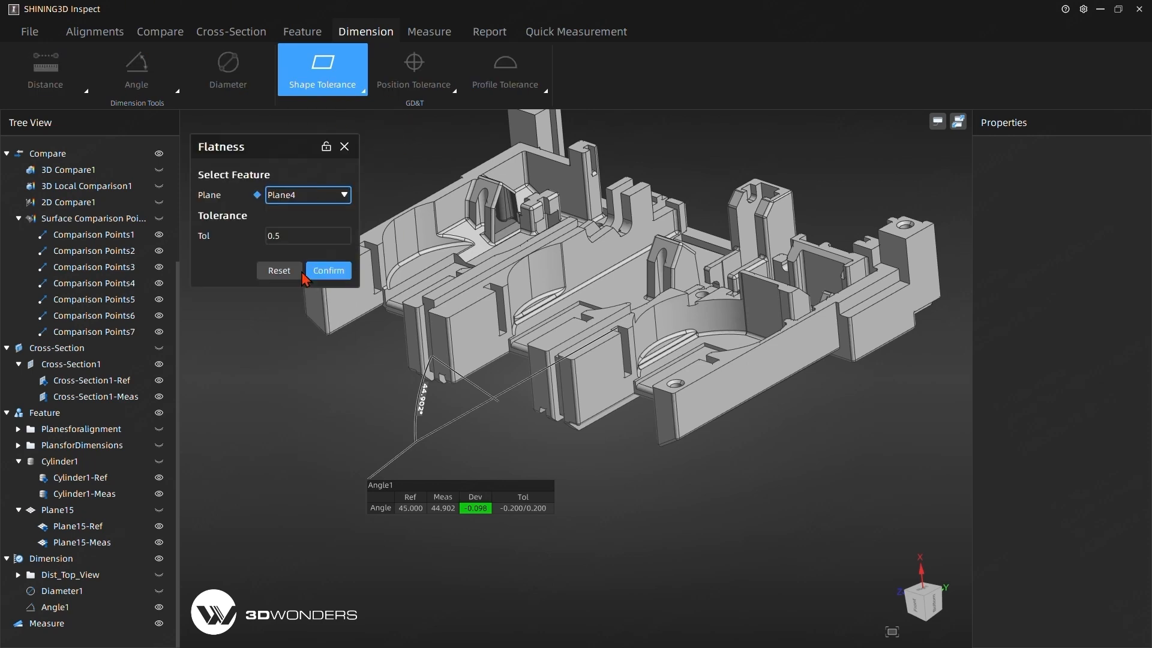
click(308, 273)
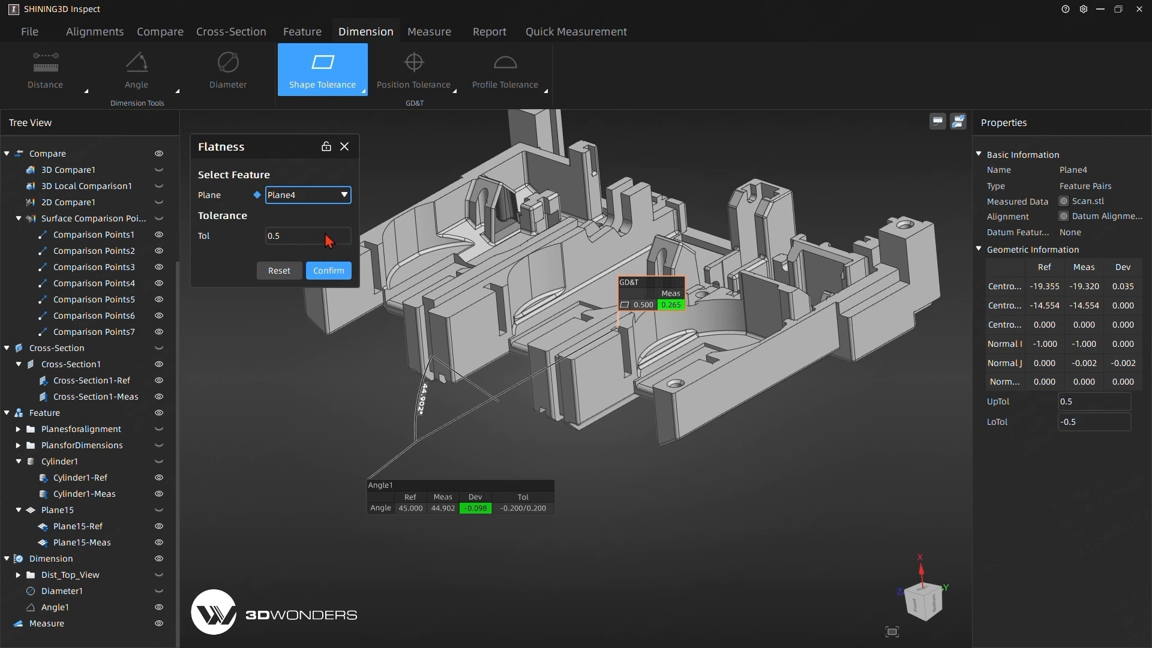
click(312, 276)
drag(659, 303, 688, 561)
Hide the Angle1 dimension so only the flatness label remains on the part.
scroll(156, 570, down, 2)
click(159, 591)
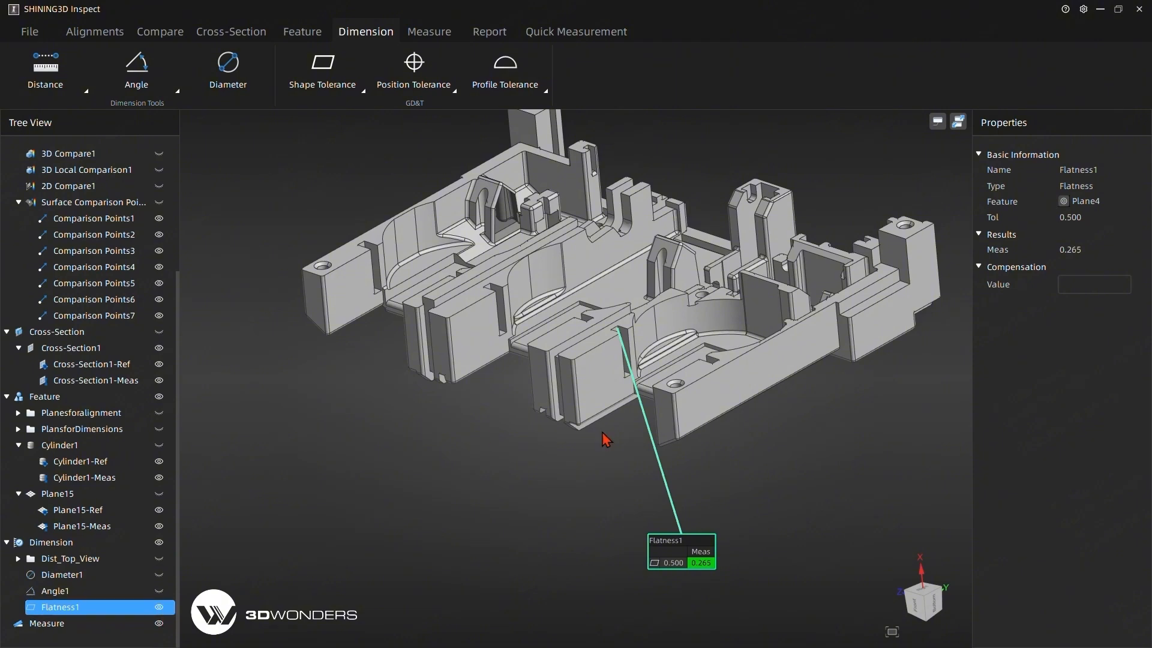
drag(606, 440, 570, 393)
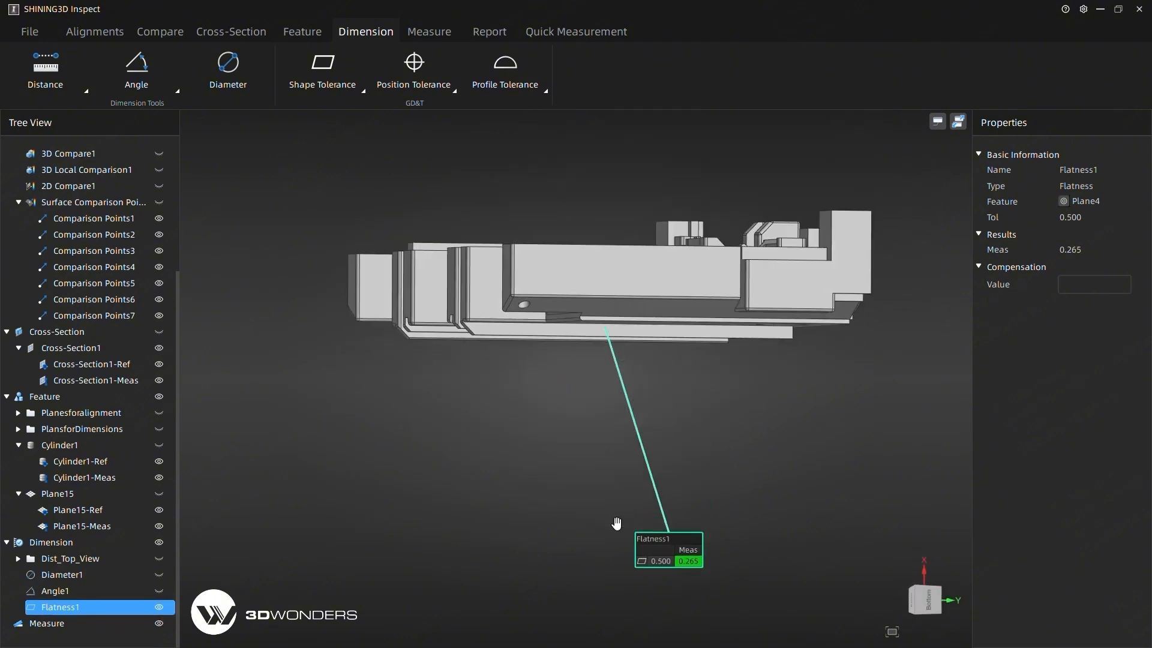
drag(616, 523, 542, 270)
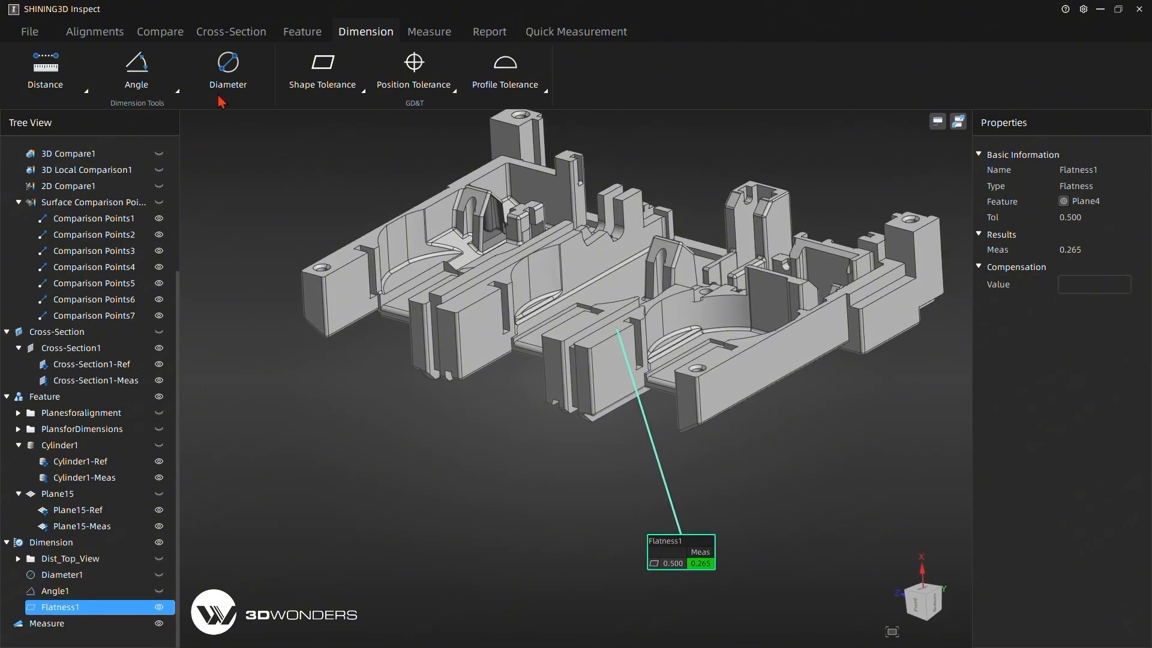
Create a cylindricity tolerance of 0.5 on Cylinder1 and line up its label with the flatness label below the part.
click(322, 71)
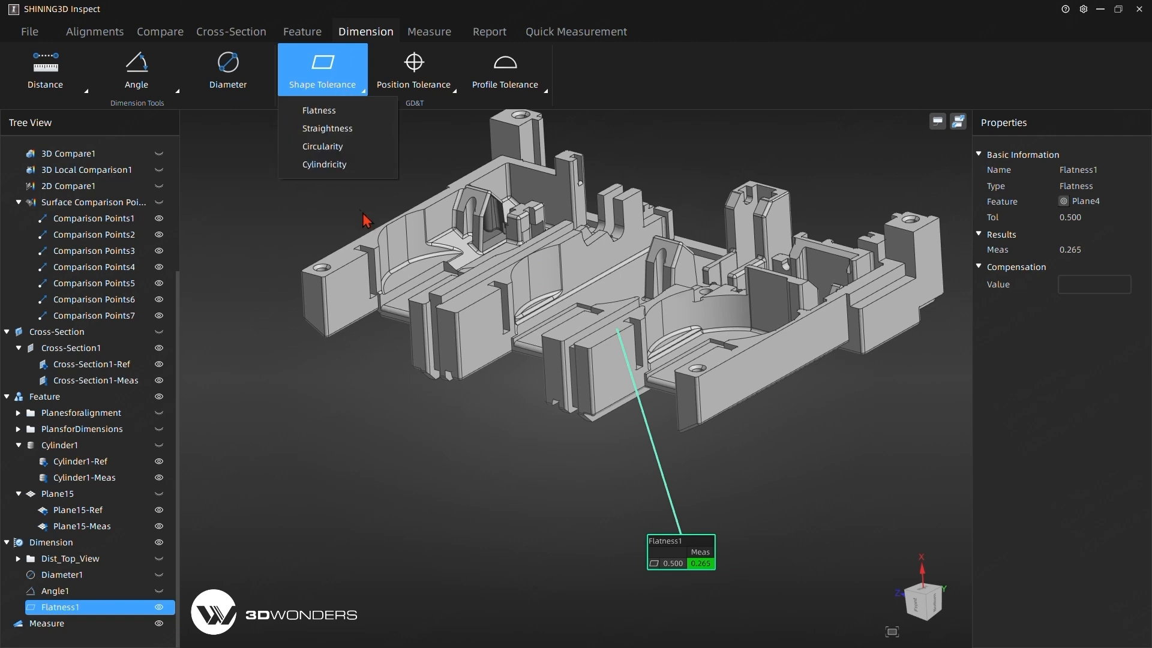
click(330, 164)
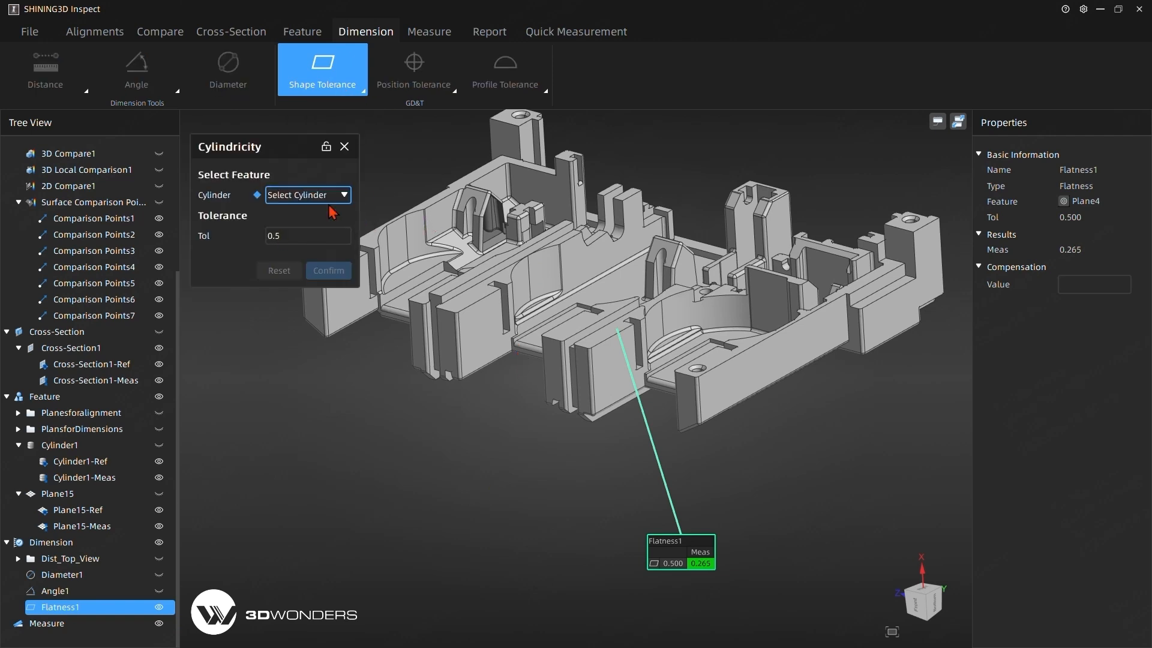
click(291, 197)
click(308, 222)
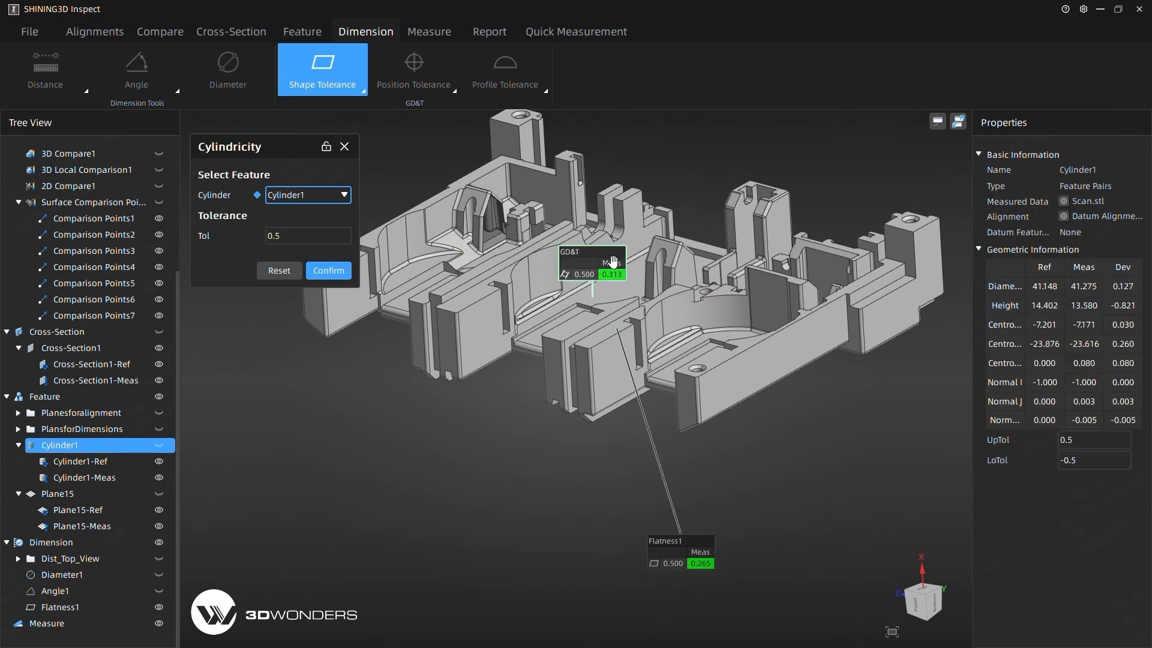
drag(612, 262, 397, 467)
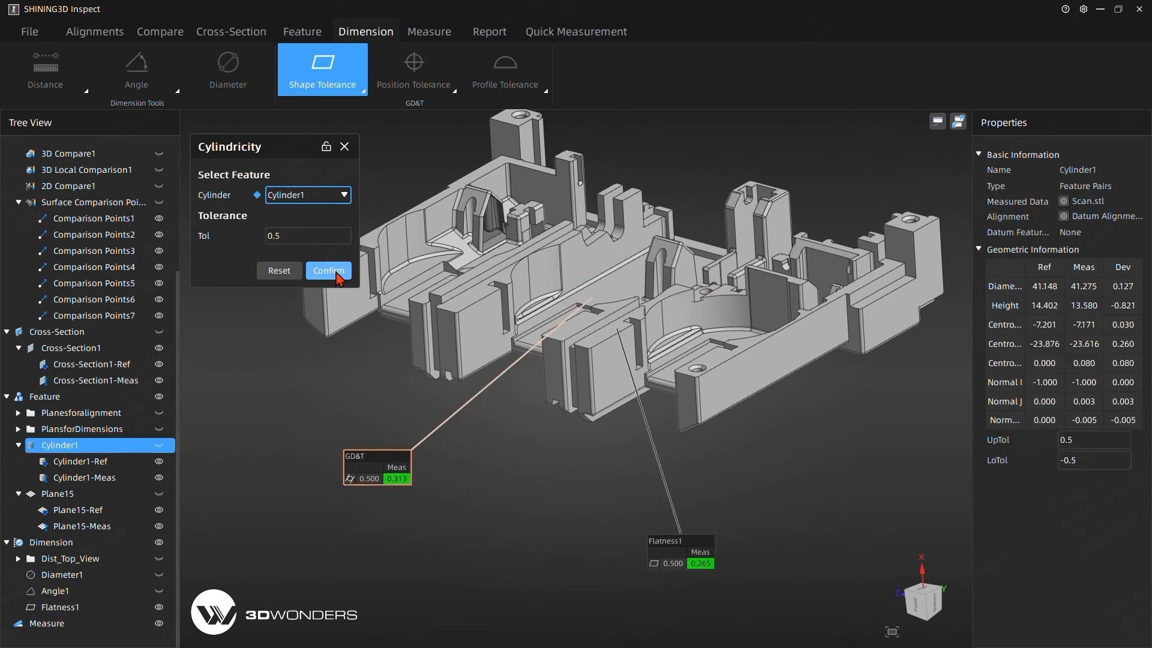
click(329, 271)
drag(690, 567, 517, 483)
Group the Flatness1 and Cylindricity1 dimensions and name the group GD&T_01.
scroll(90, 591, down, 2)
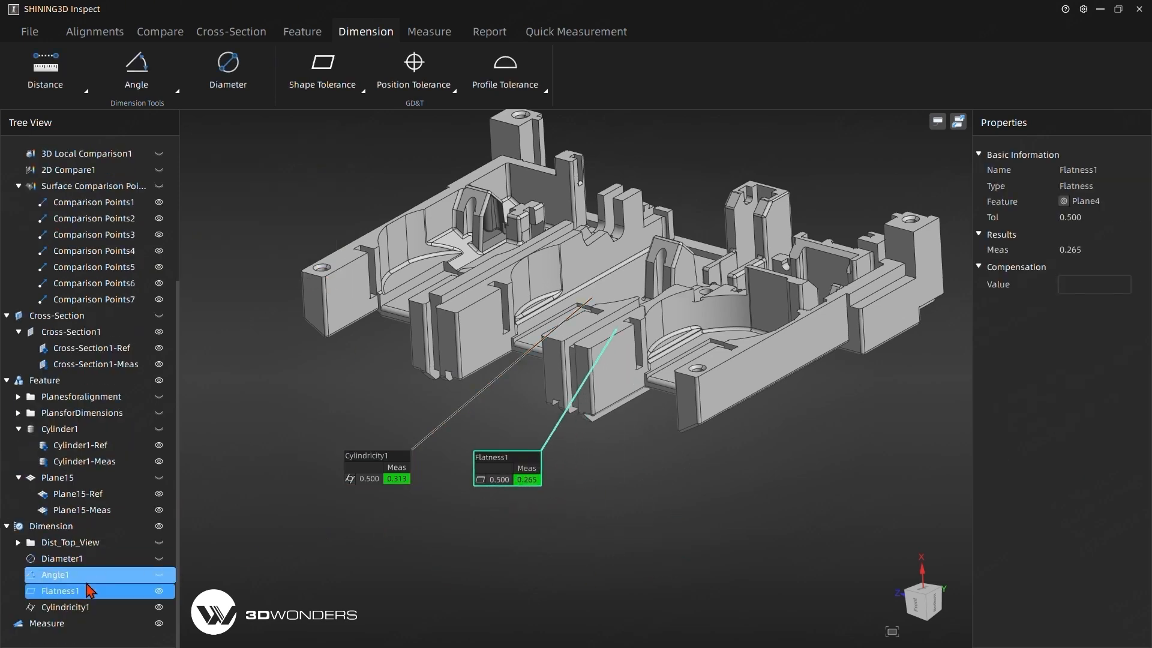
click(90, 591)
ctrl+click(65, 607)
right_click(64, 604)
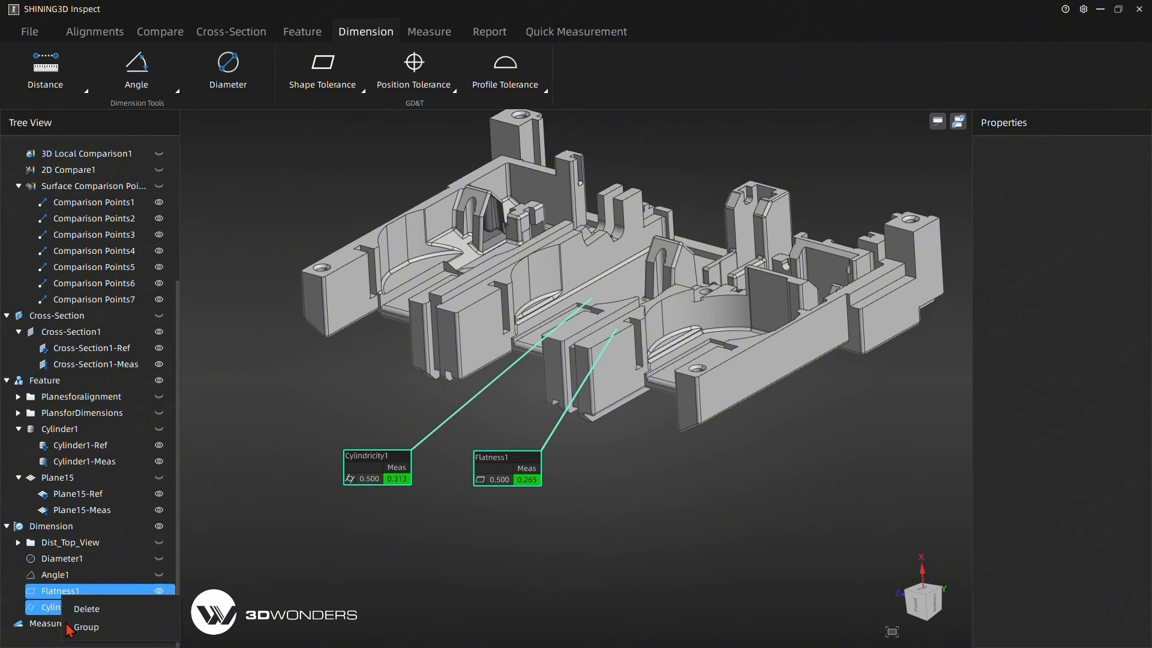
click(108, 632)
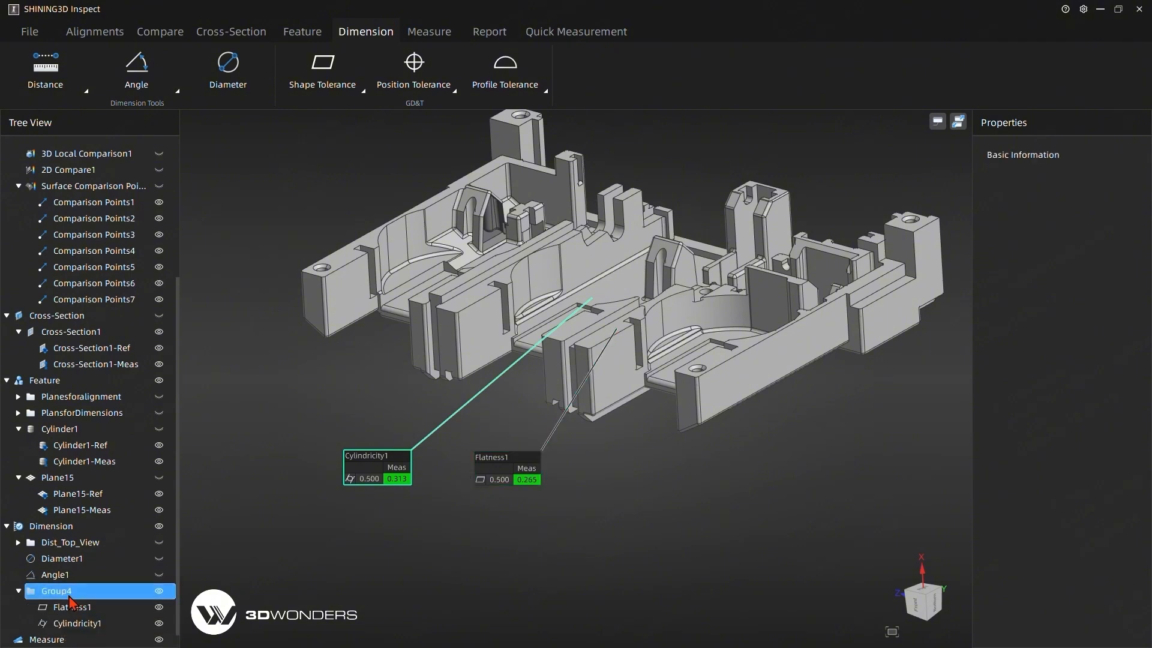
text(GD)
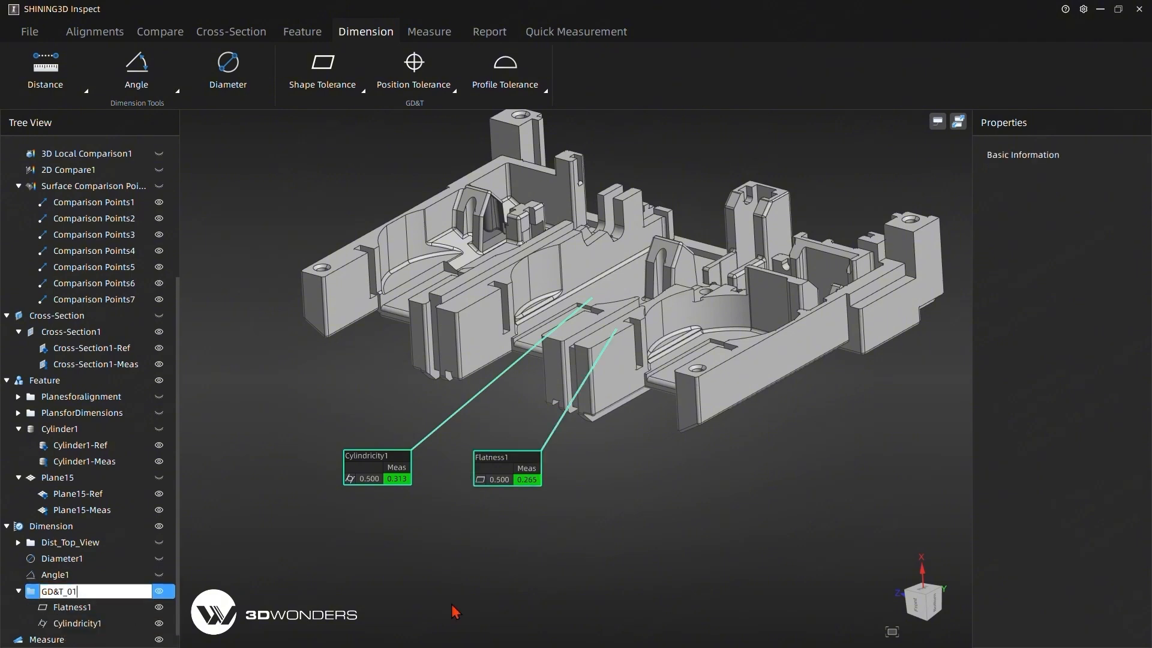
text(&T_01)
key(Return)
Add the GD&T_01 group to the report and hide the group in the model view.
click(69, 591)
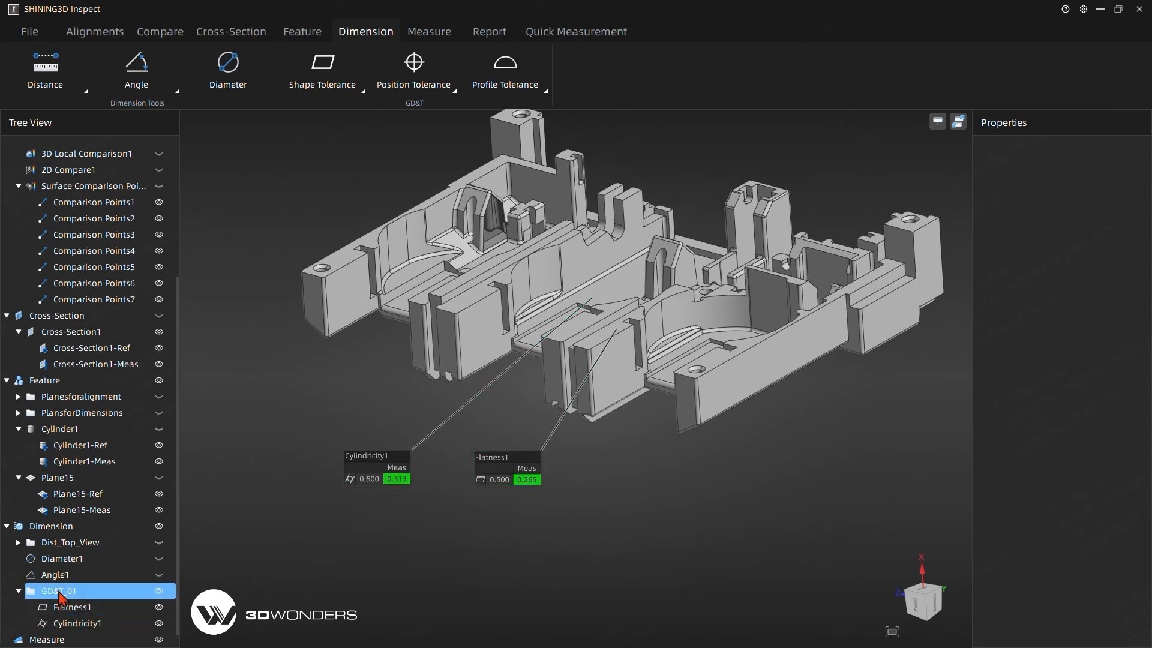
click(489, 31)
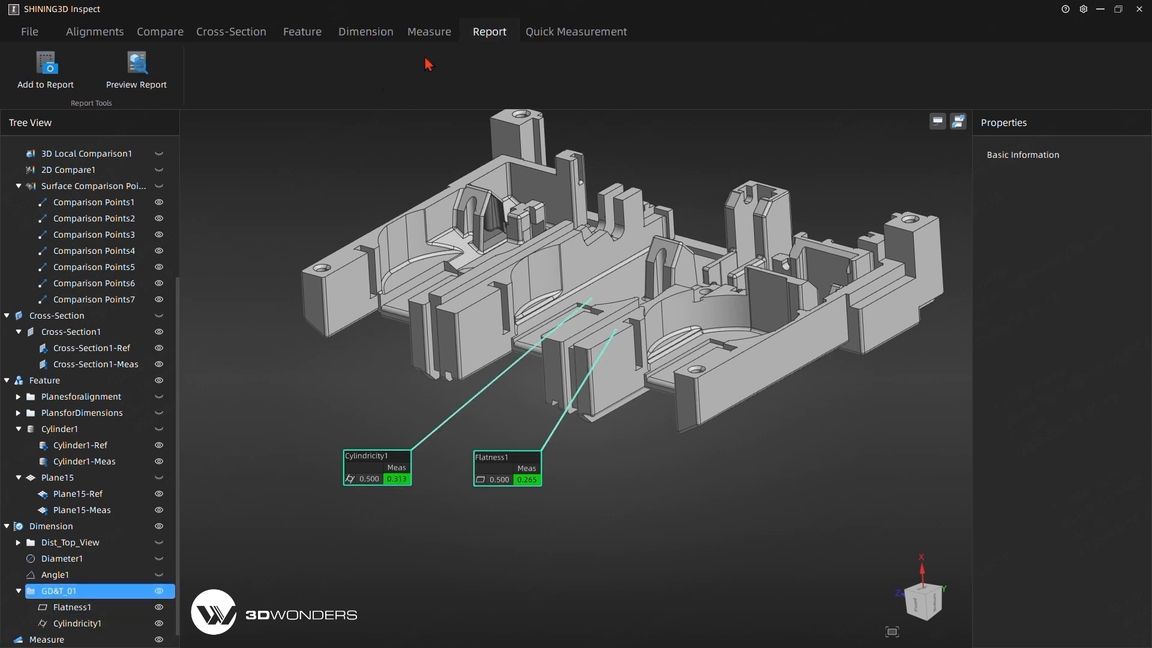
click(46, 66)
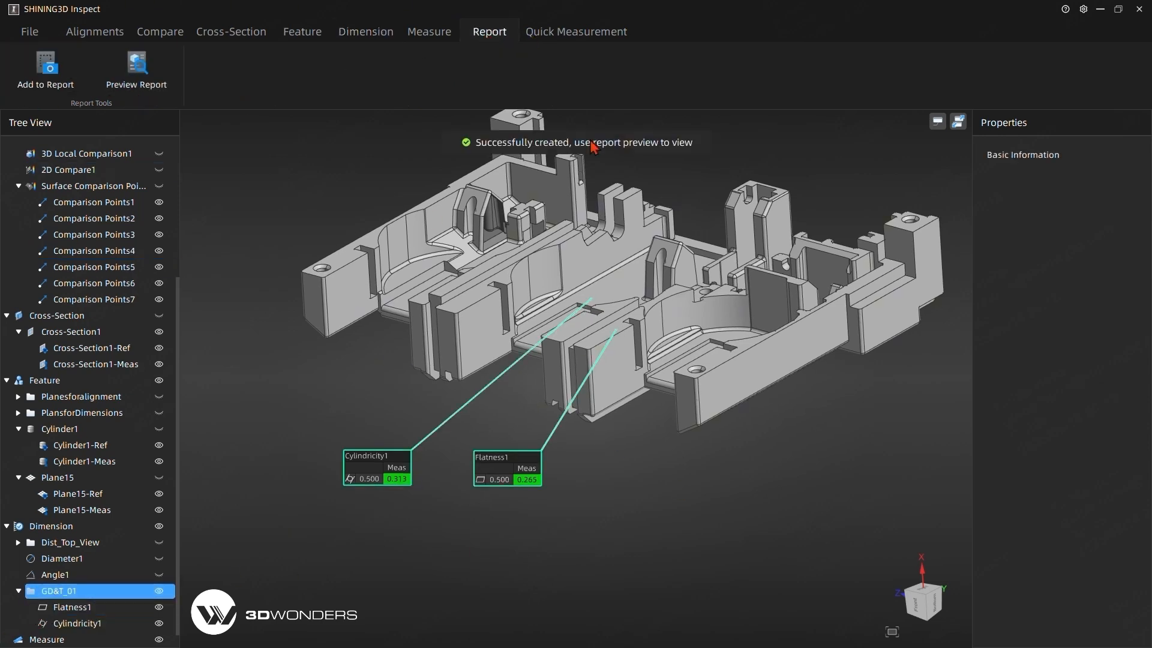
click(159, 591)
Set Plane4 in the PlansforDimensions group as datum A.
drag(600, 499, 380, 403)
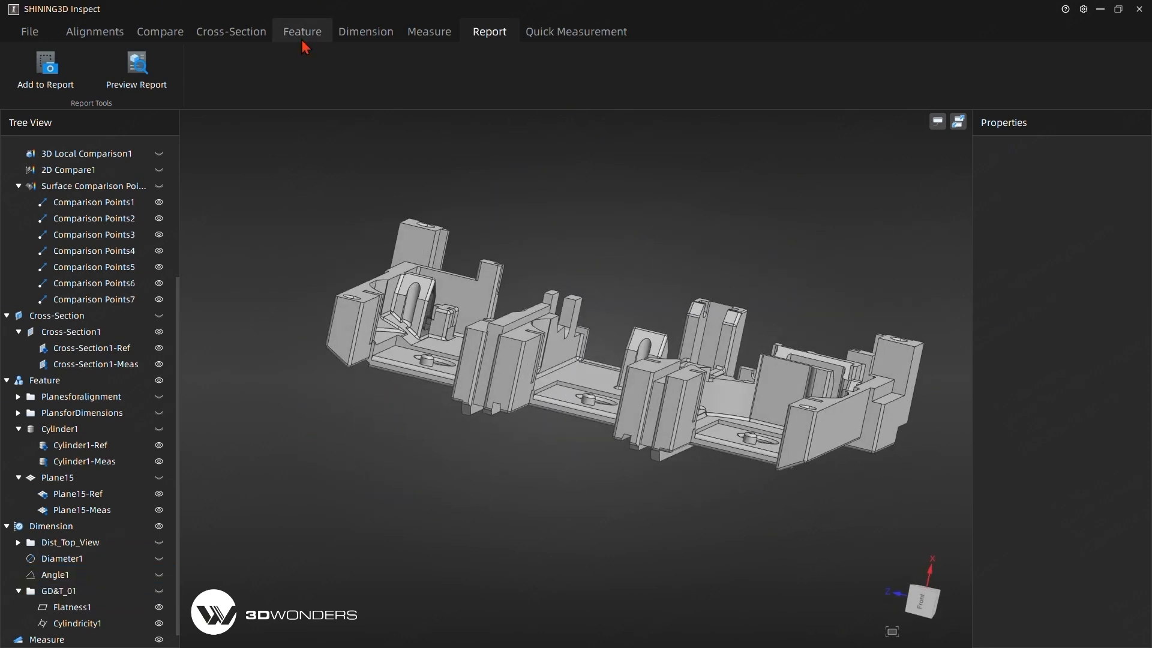
click(366, 36)
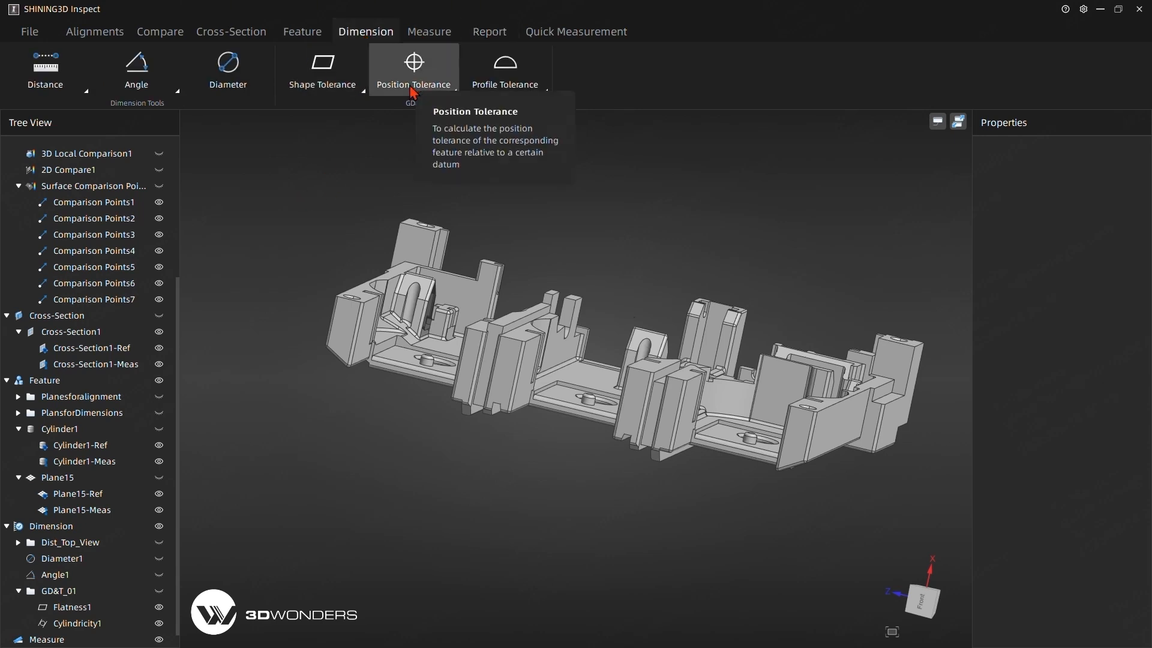
click(19, 186)
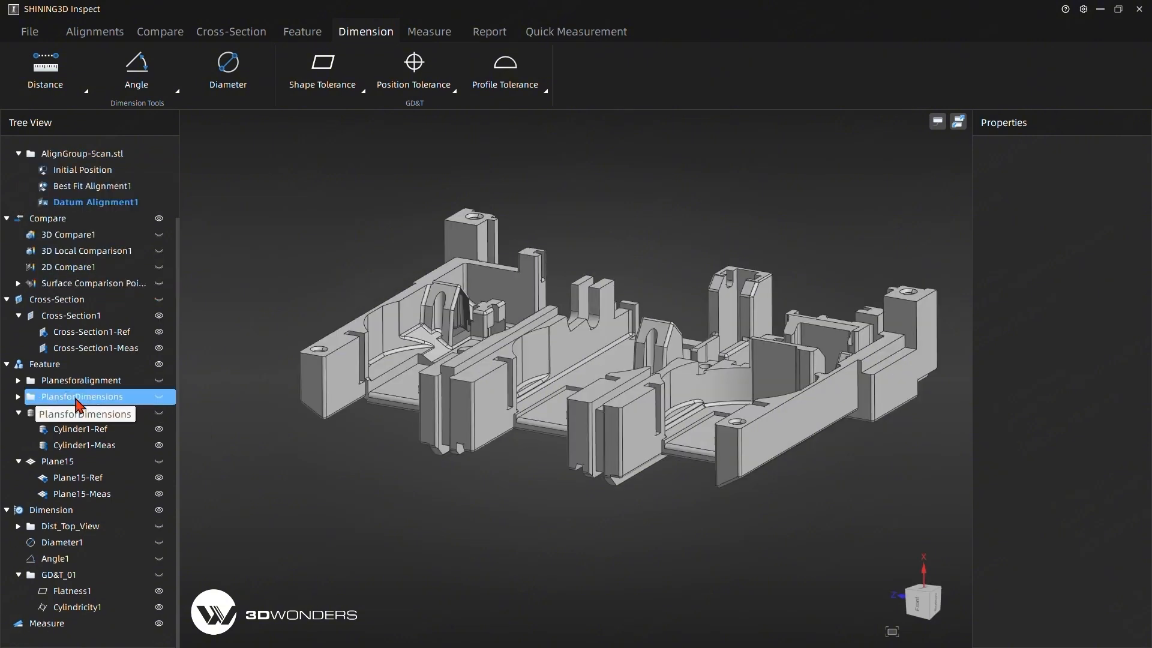
double_click(84, 397)
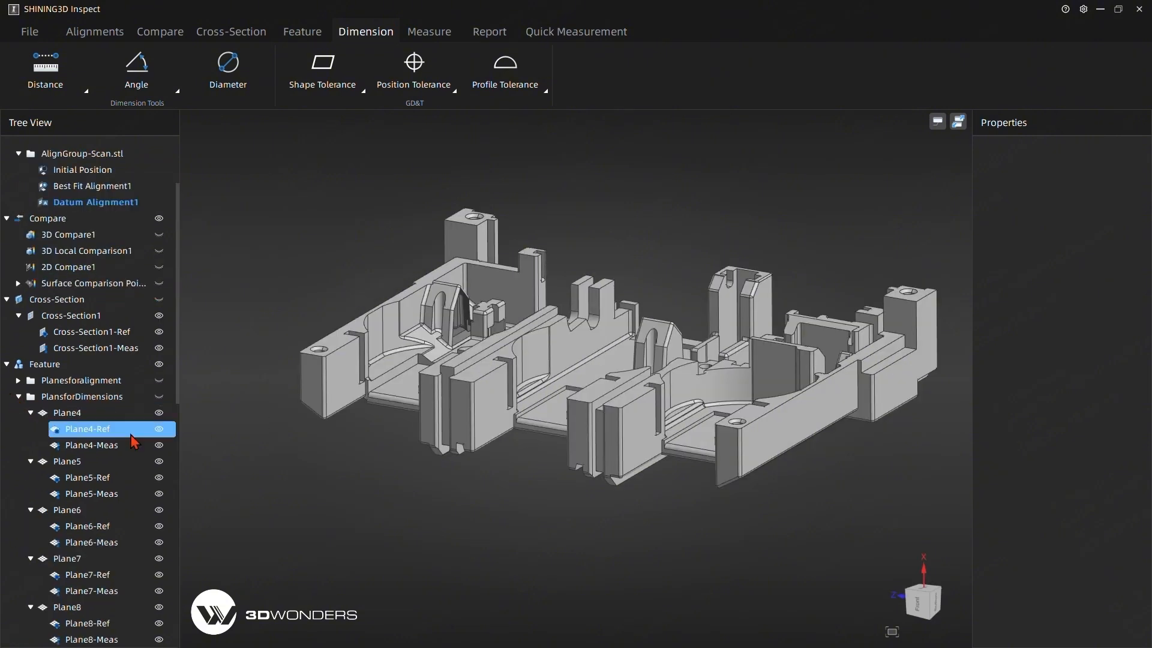
right_click(88, 415)
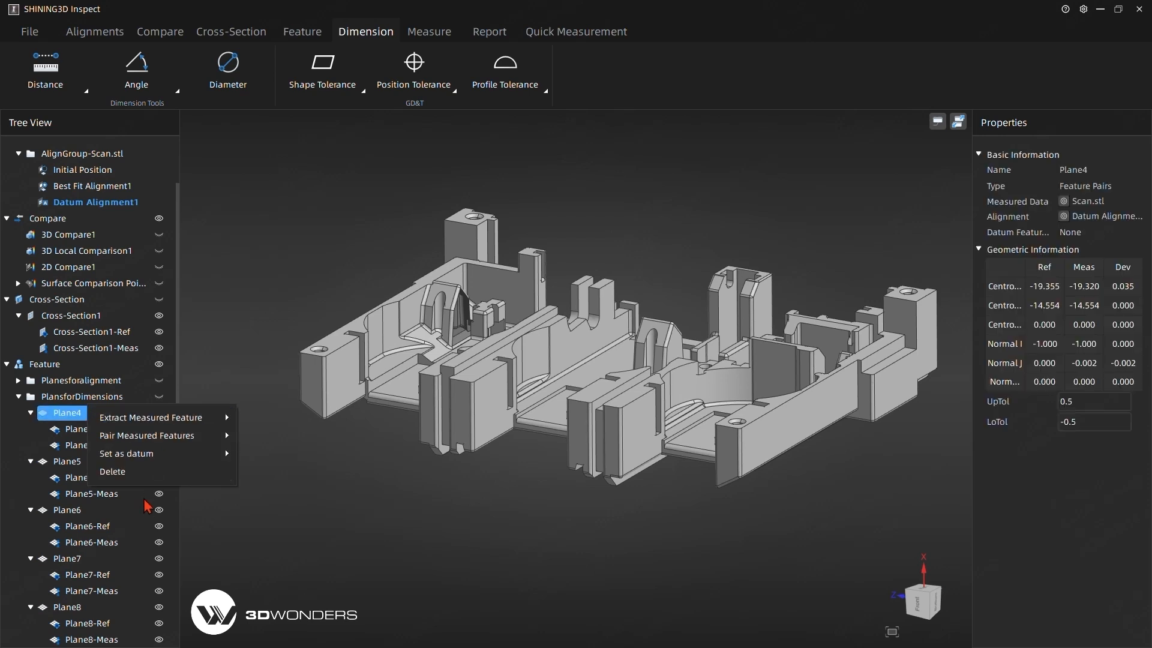
mouse_move(149, 456)
click(262, 474)
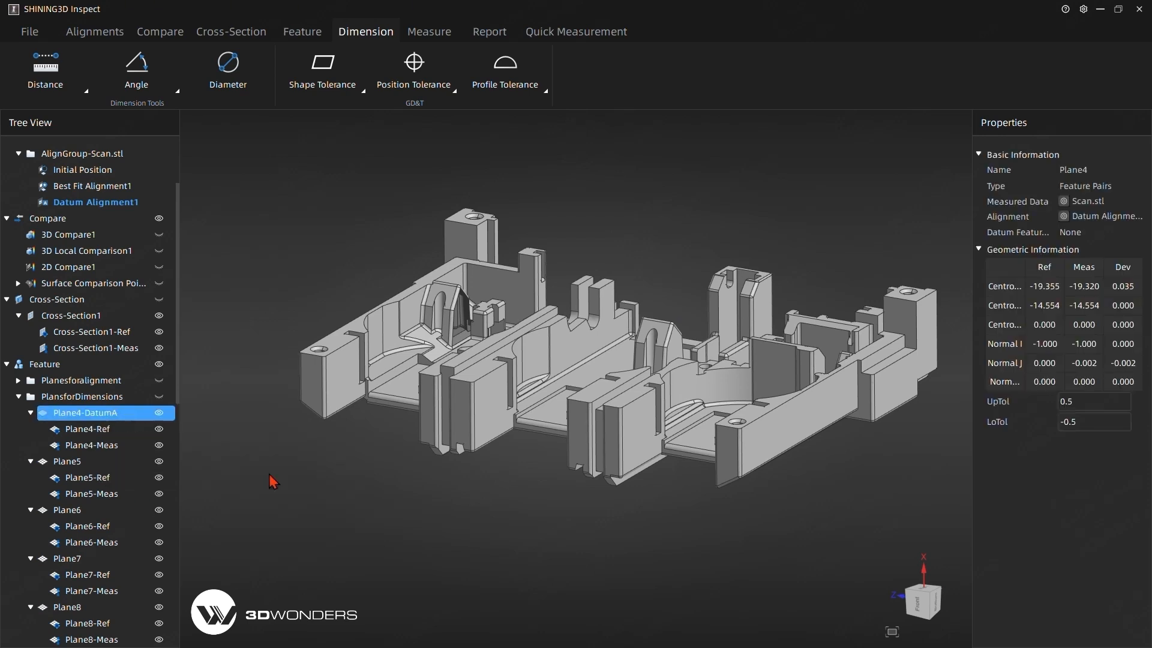
Show the PlansforDimensions planes and set Plane14 on the part's side face as datum C.
drag(700, 406, 777, 451)
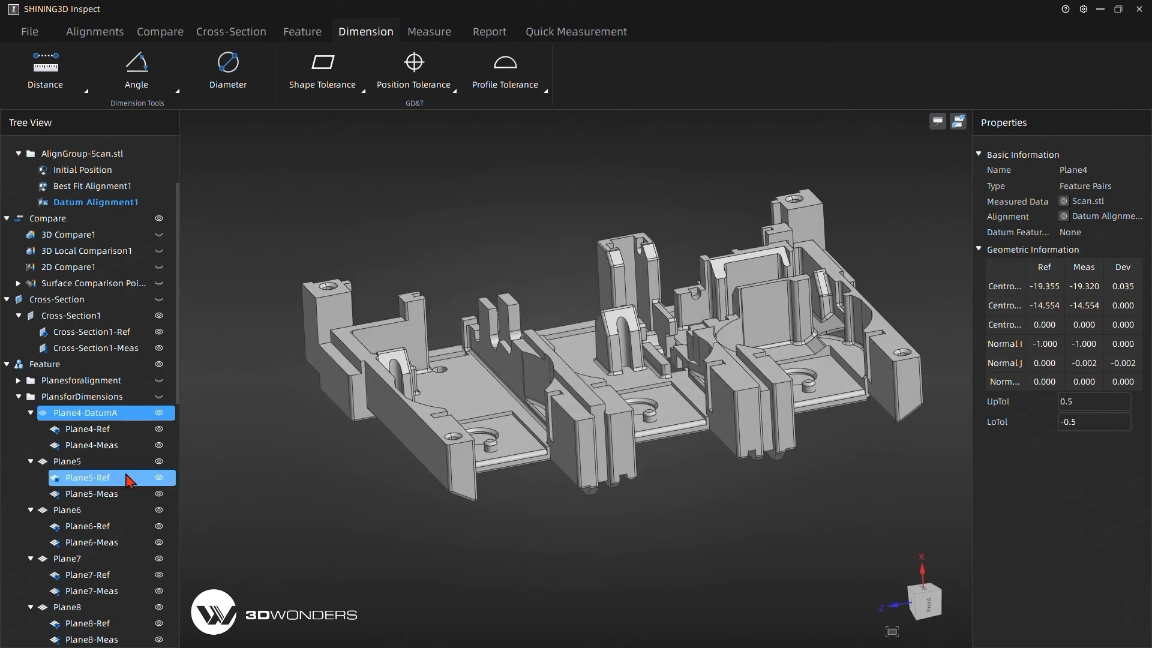
click(372, 470)
drag(372, 470, 925, 358)
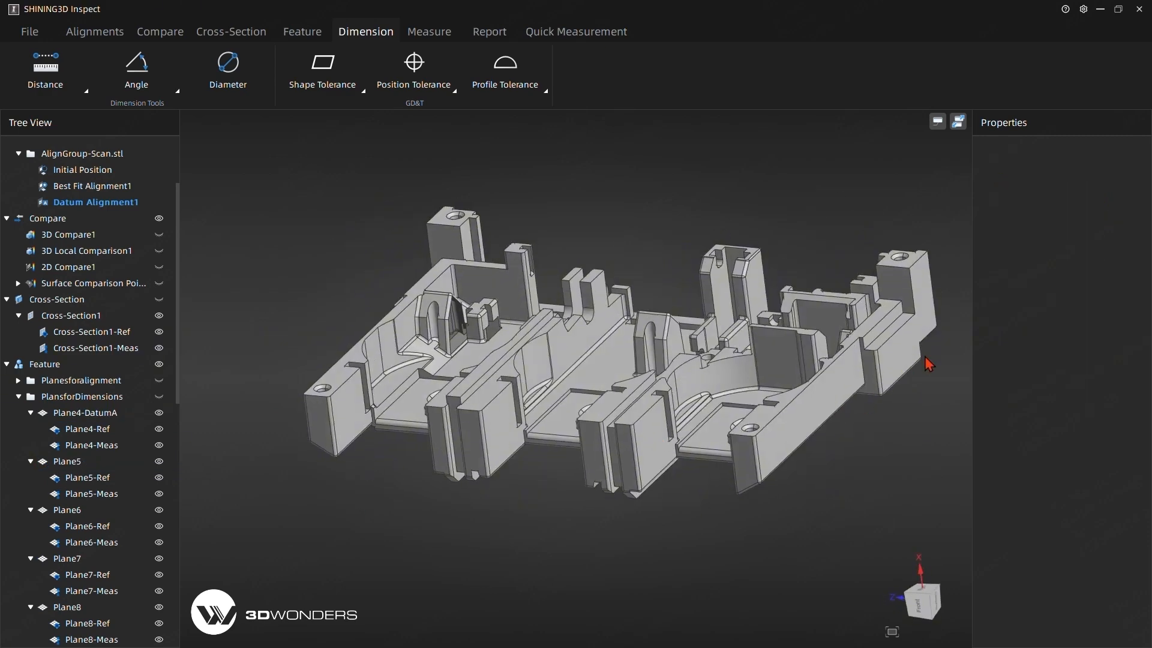
scroll(82, 462, down, 11)
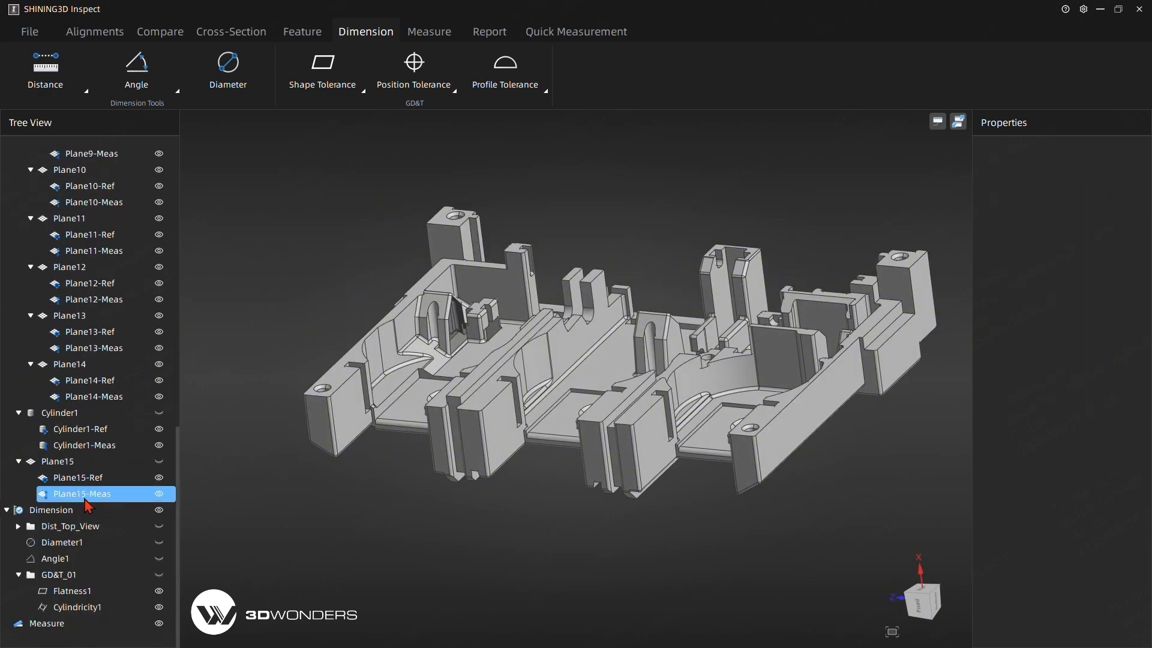
click(90, 380)
scroll(156, 360, up, 10)
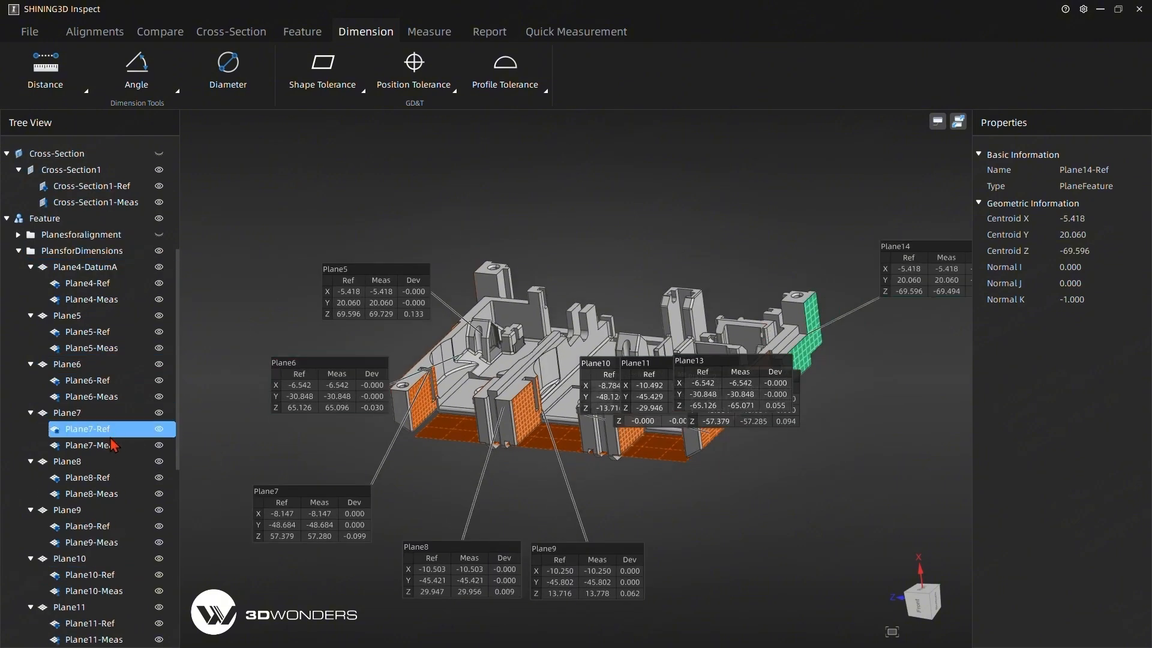
scroll(120, 464, down, 5)
click(90, 510)
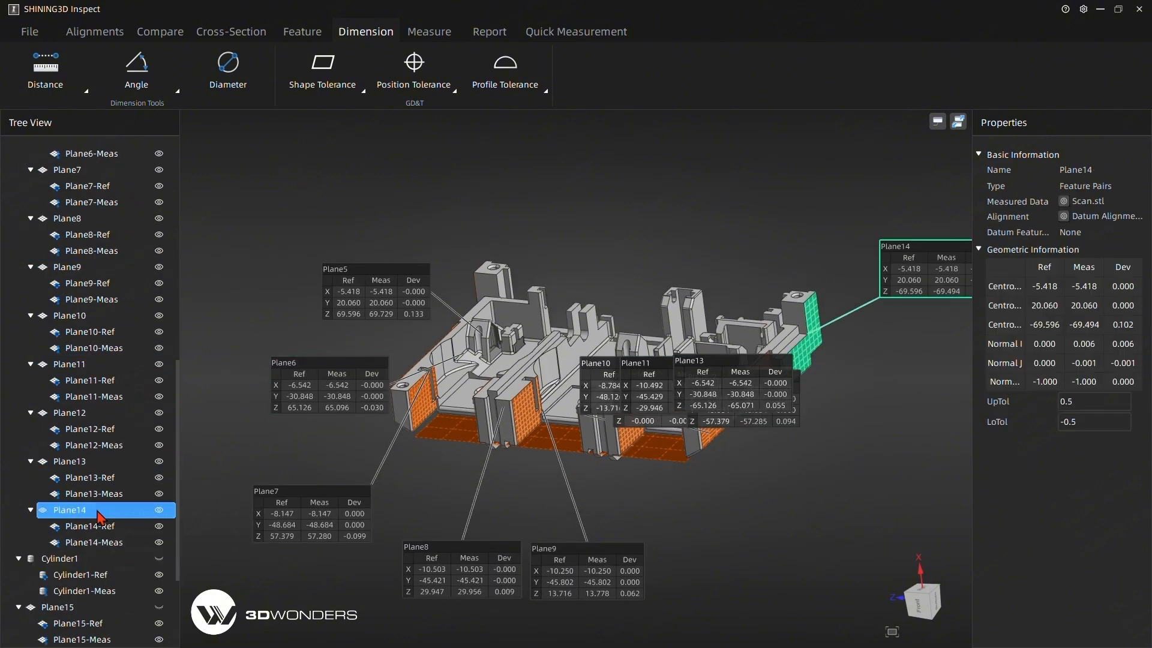
right_click(98, 509)
mouse_move(129, 551)
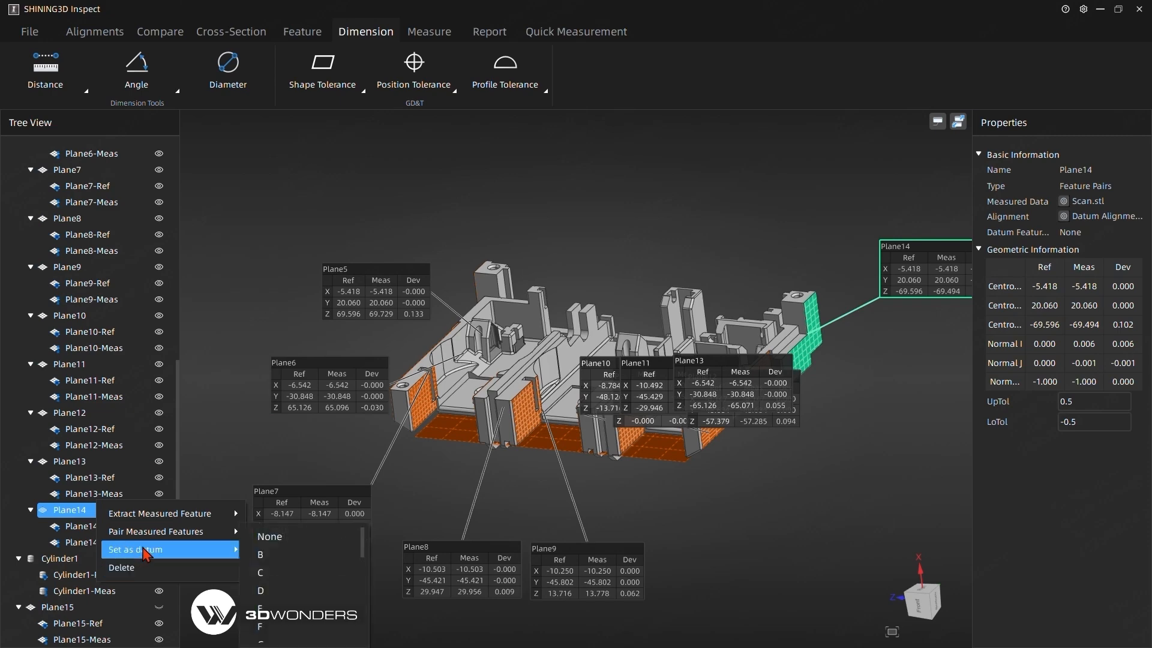
click(277, 578)
Auto-create a reference plane from the CAD model's long side face and extract its measured feature.
drag(792, 477, 481, 440)
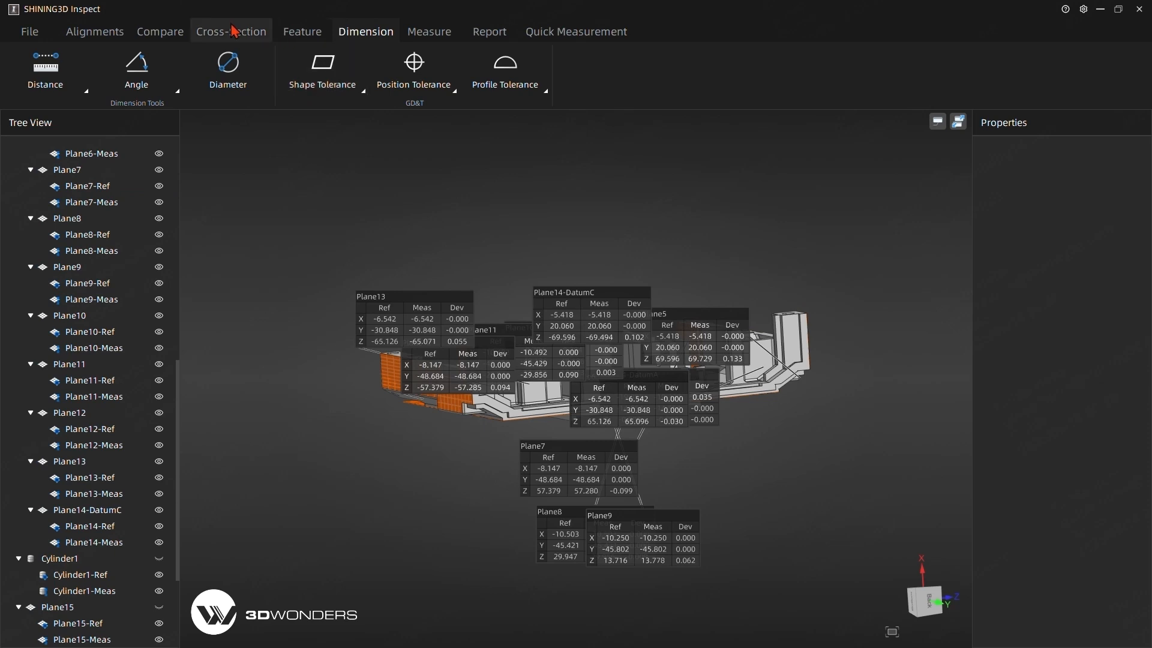
click(289, 32)
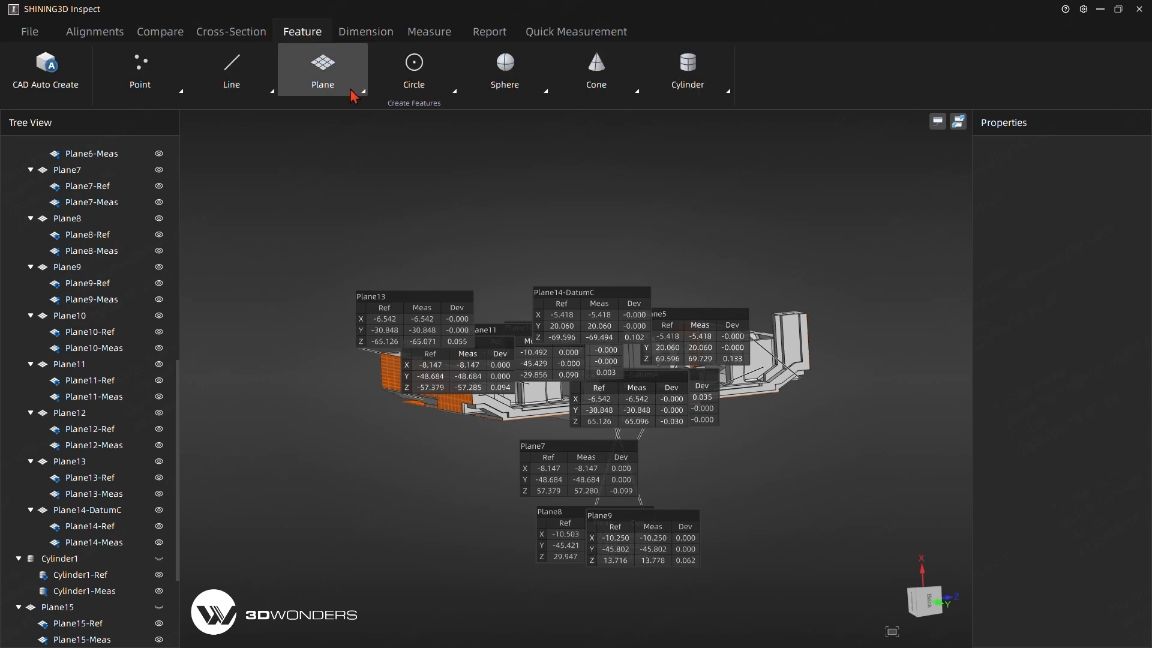
click(87, 72)
click(228, 281)
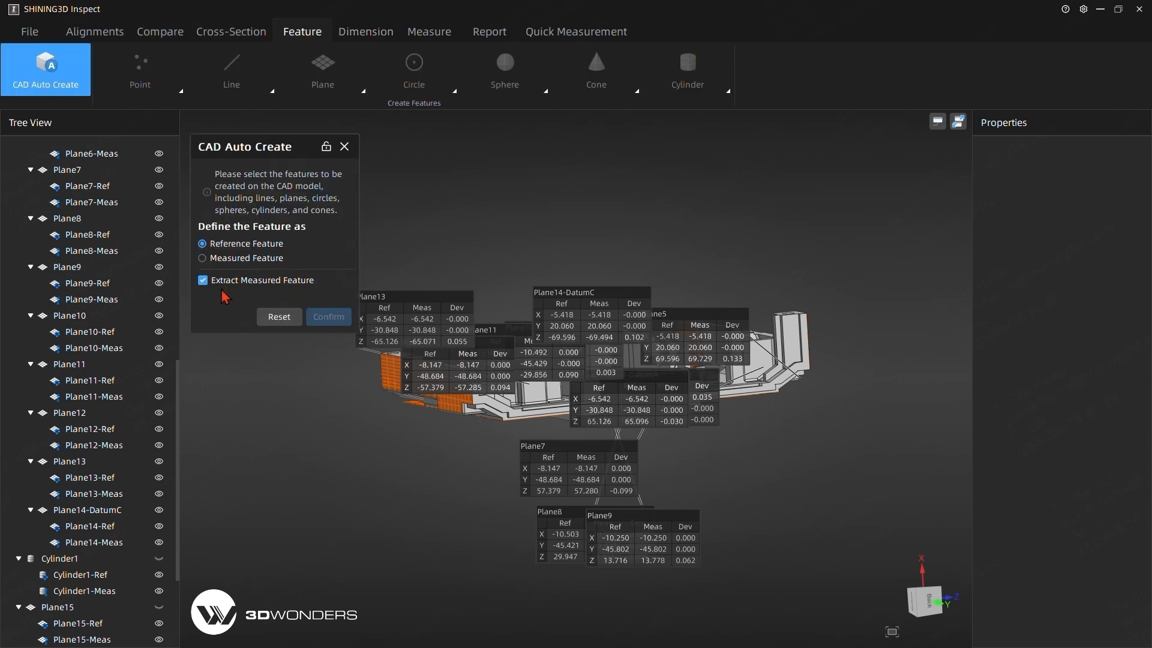
drag(634, 406, 629, 469)
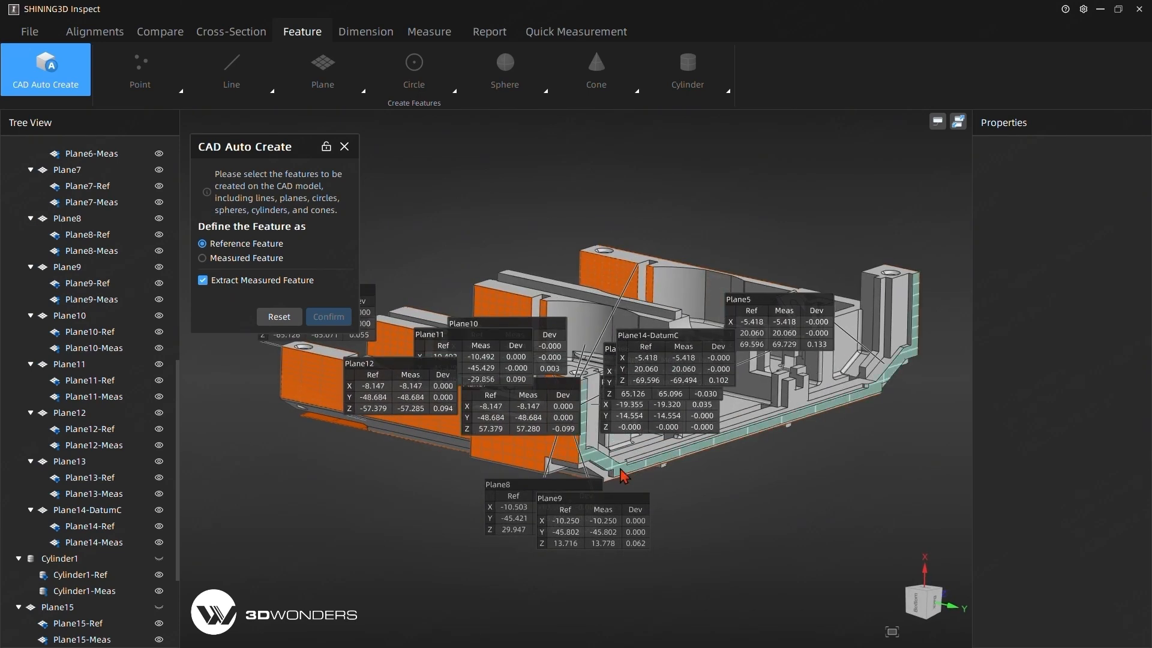
click(624, 476)
click(328, 317)
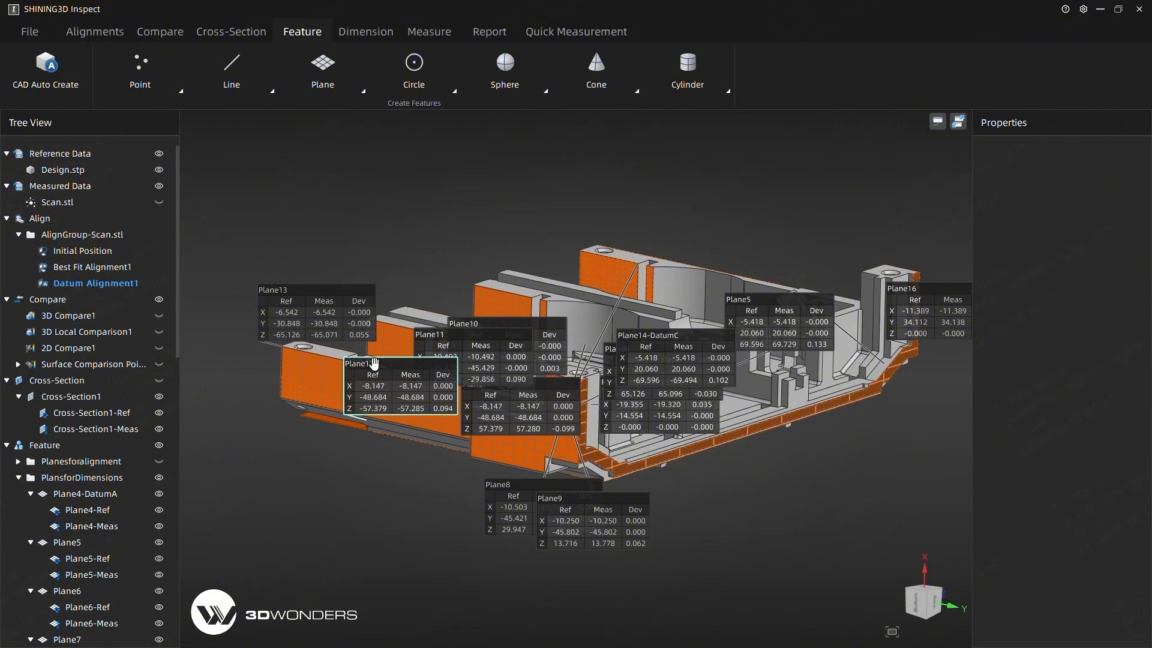
Set Plane16 on the long side face as datum B and place its label beside the part.
scroll(75, 533, down, 14)
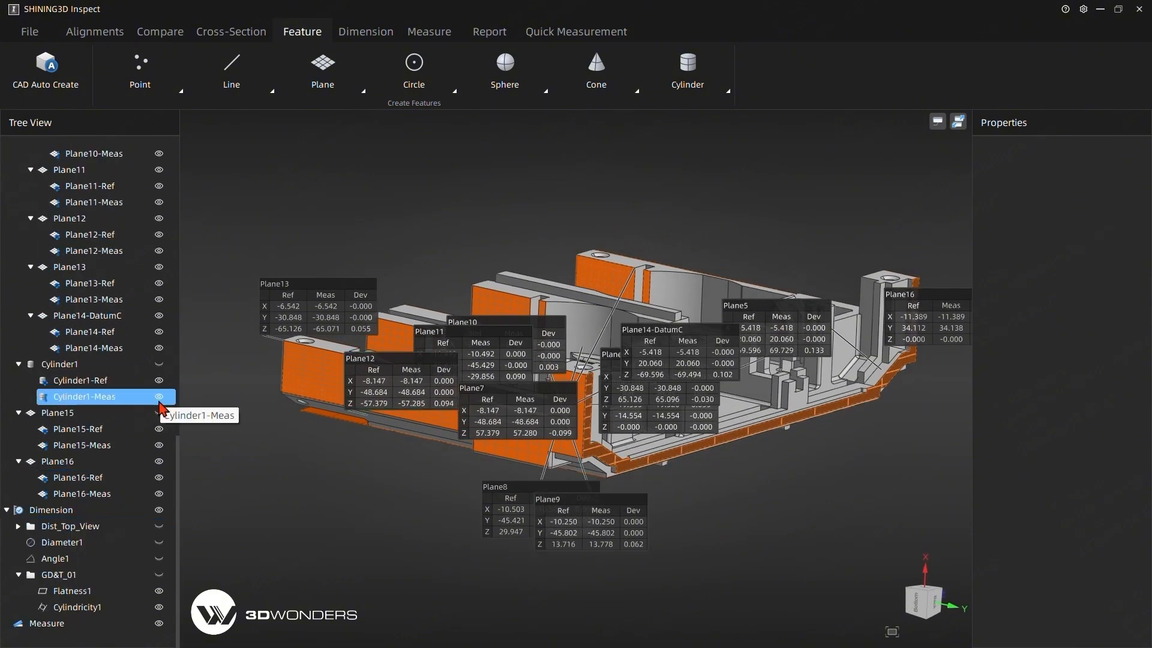
middle_drag(561, 561, 778, 608)
drag(746, 534, 396, 580)
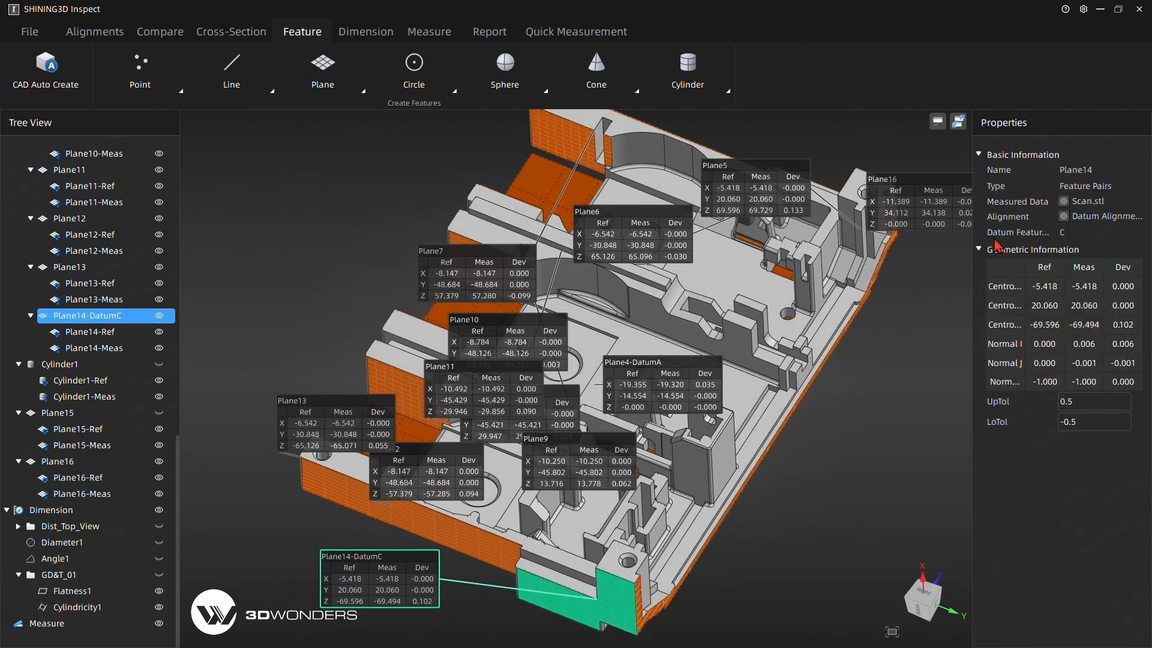
drag(923, 204, 903, 363)
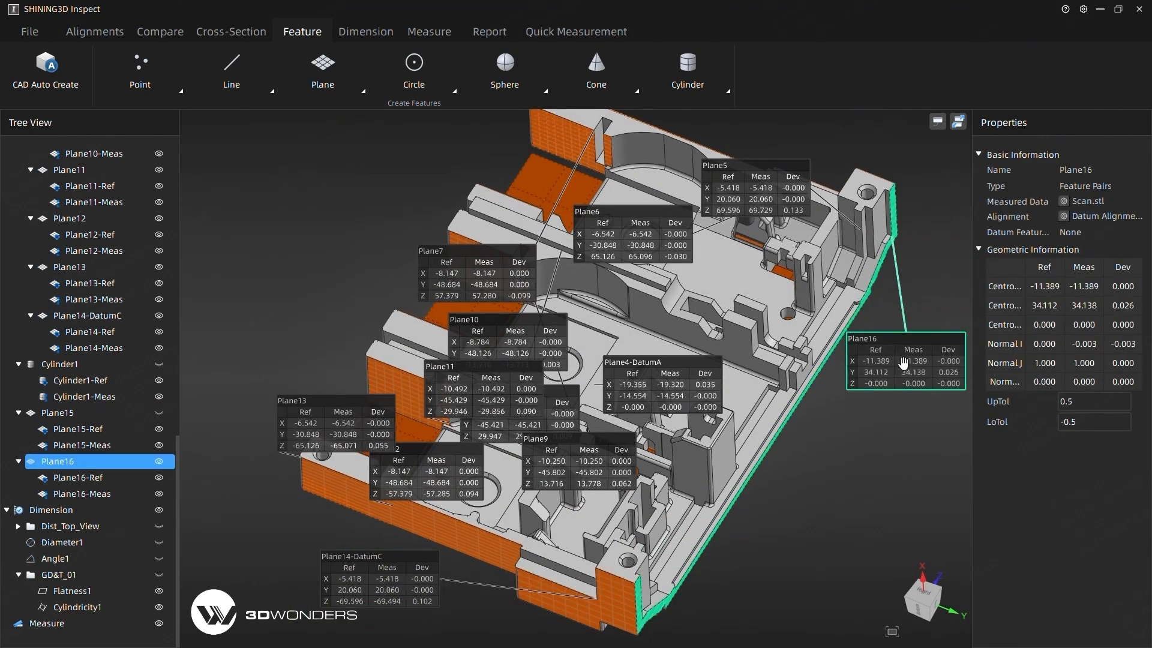
right_click(66, 470)
mouse_move(131, 511)
click(252, 524)
Collapse the PlansforDimensions group in the feature tree and hide the datum B plane.
middle_drag(677, 485, 508, 308)
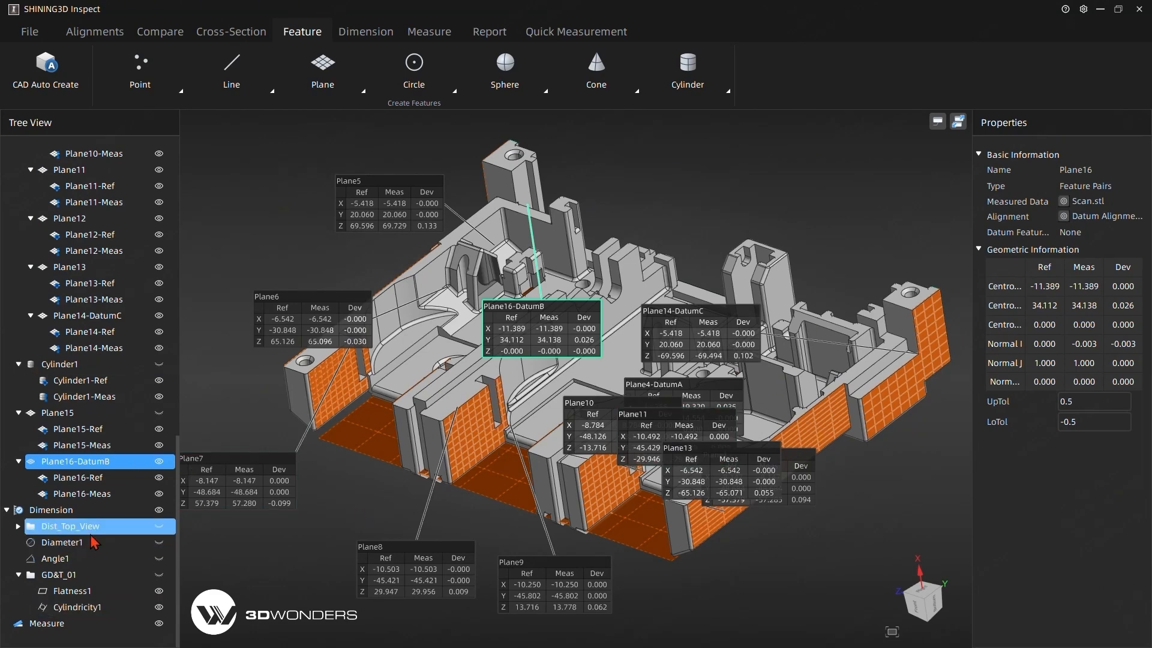
scroll(159, 334, up, 8)
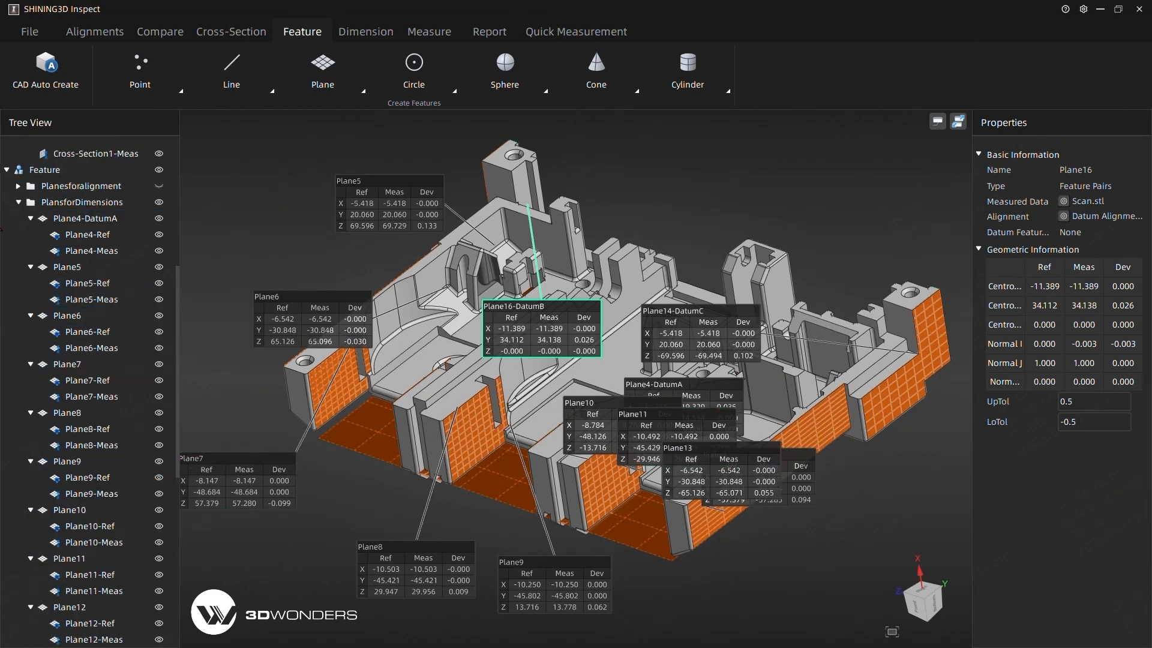
click(31, 219)
click(30, 235)
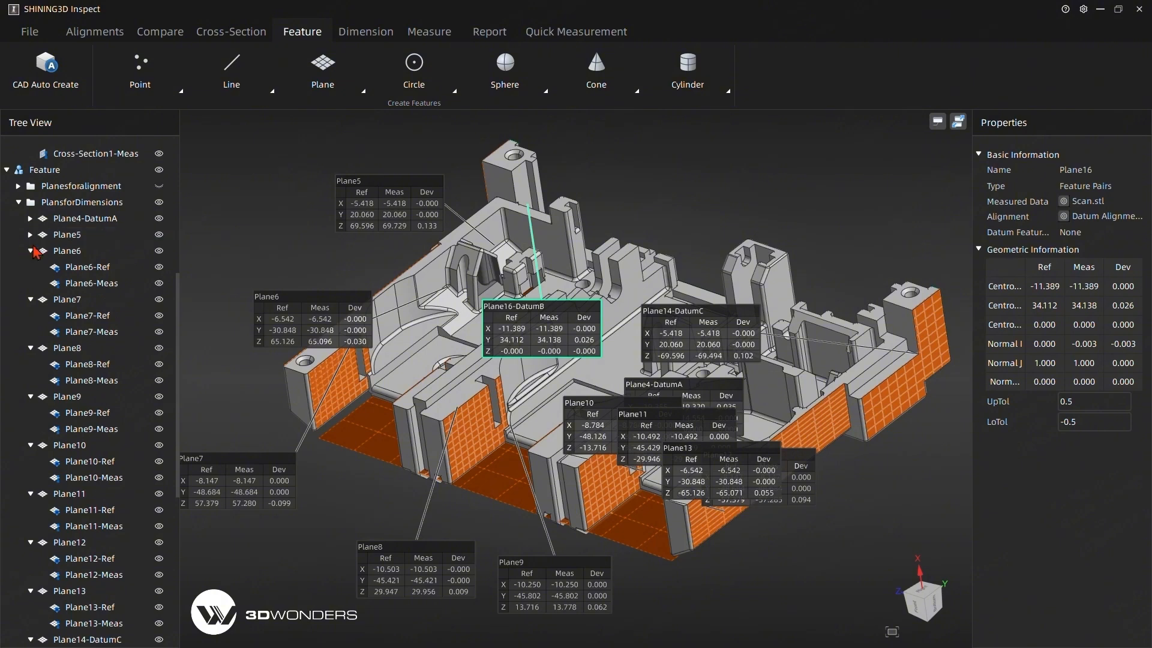
click(19, 202)
click(161, 462)
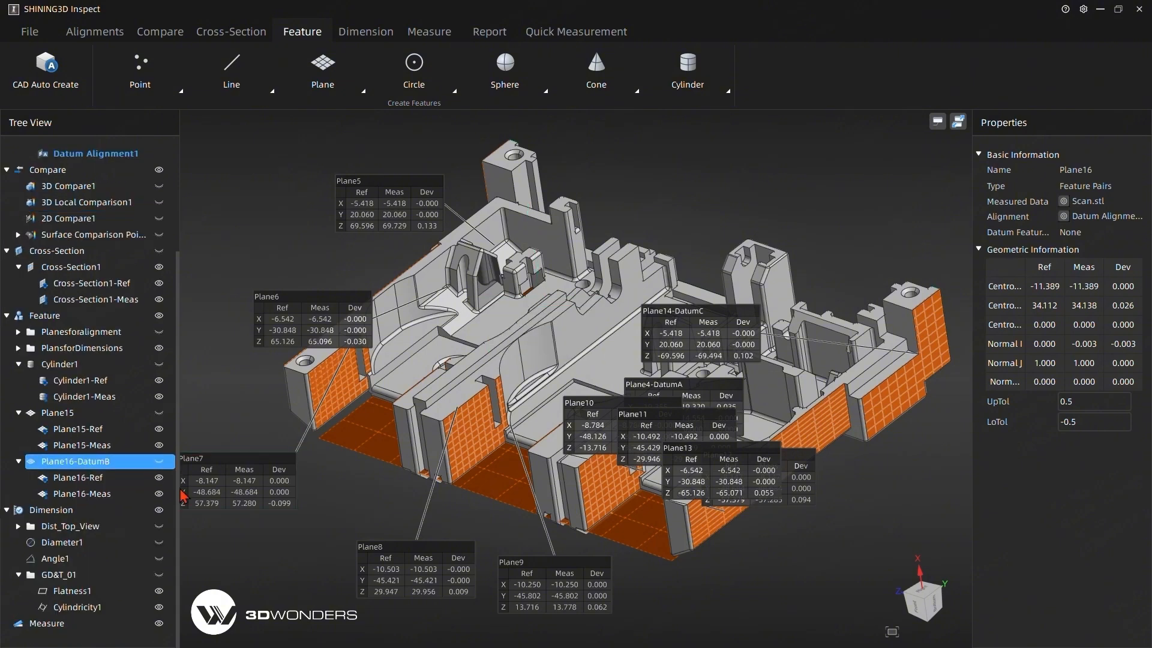
Hide Plane15's reference and measured planes and the PlansforDimensions group in the model view.
click(233, 551)
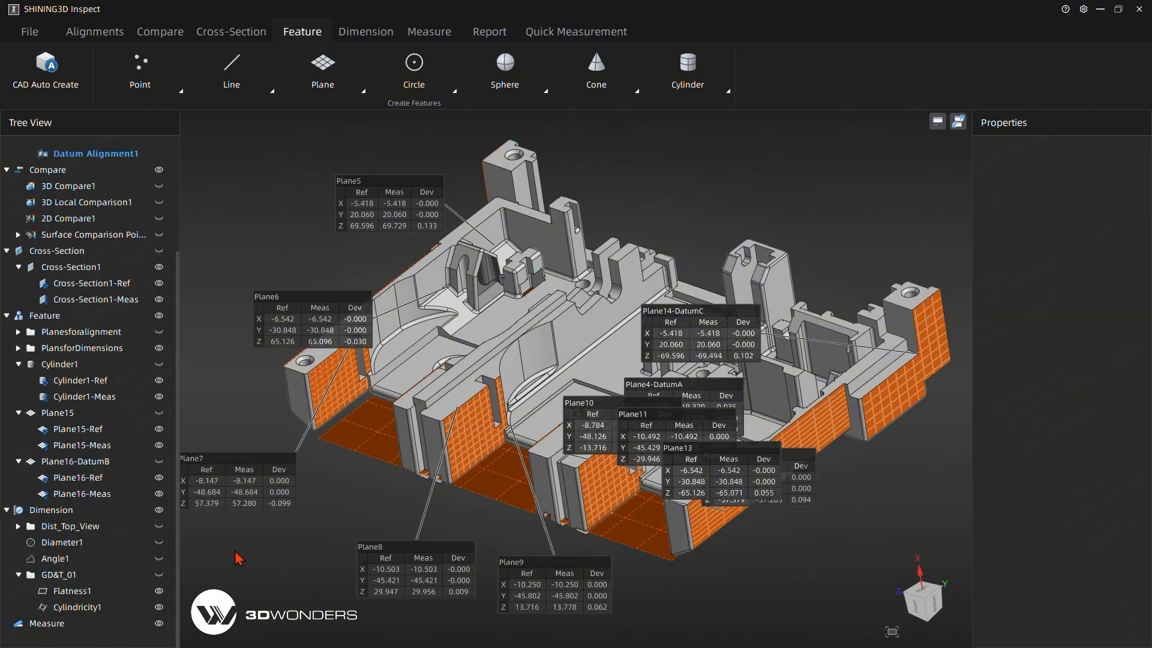
click(162, 447)
click(159, 429)
middle_drag(243, 434, 243, 425)
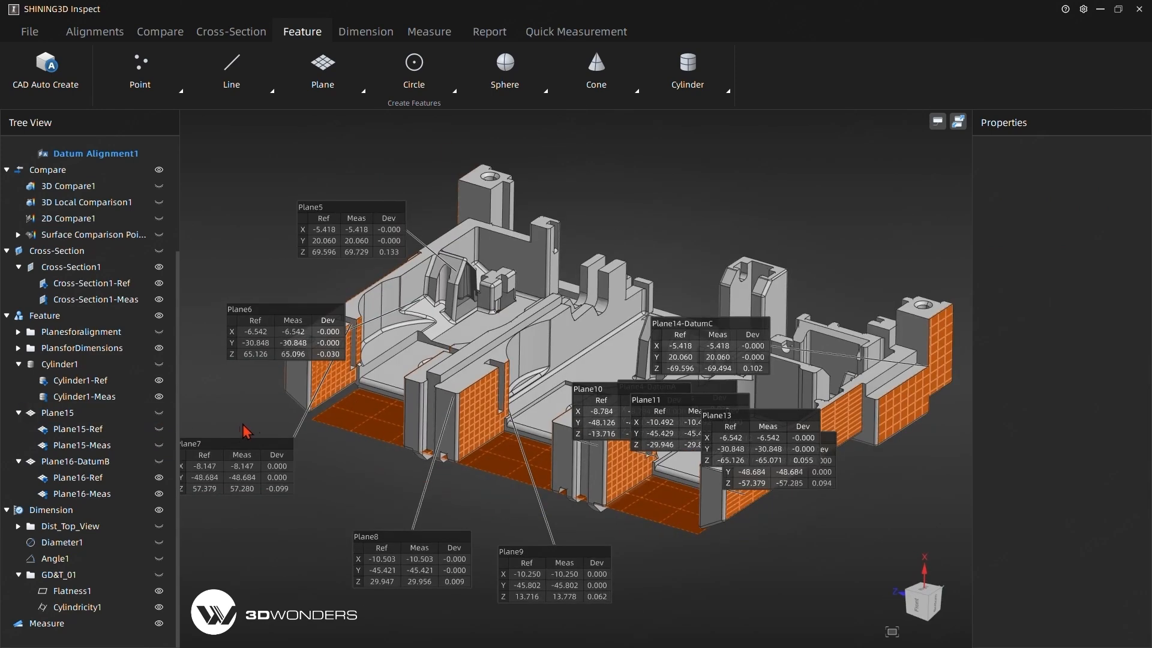
click(159, 349)
middle_drag(341, 480, 371, 449)
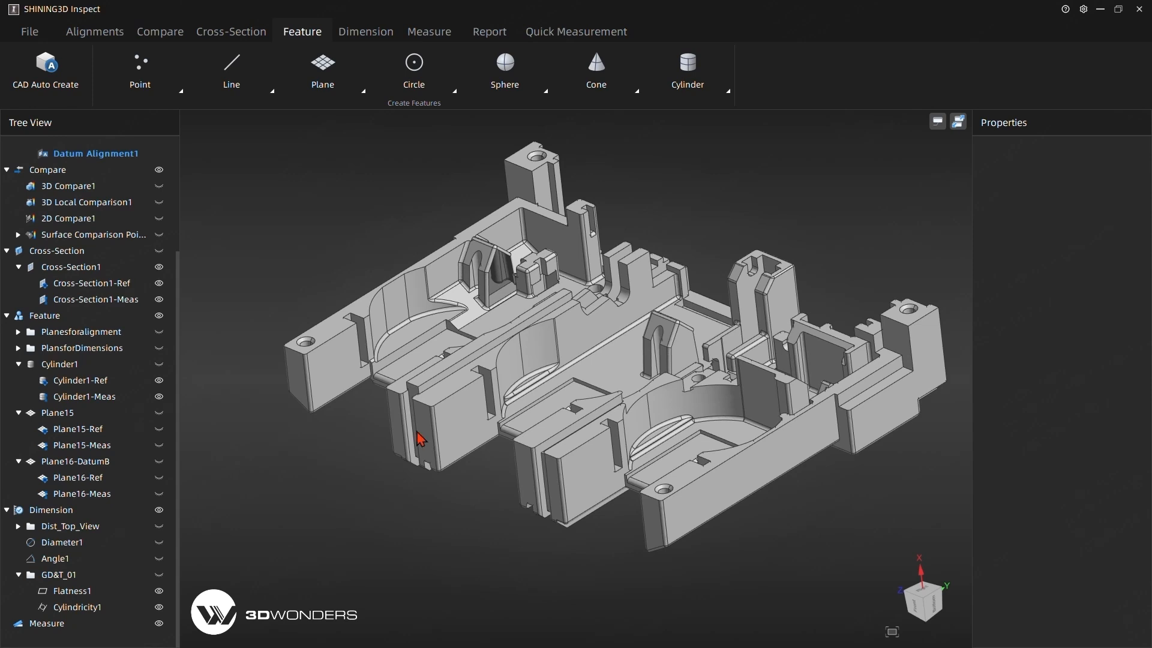
Create a perpendicularity tolerance for Plane16 relative to datum A and place its label beside the part.
click(366, 31)
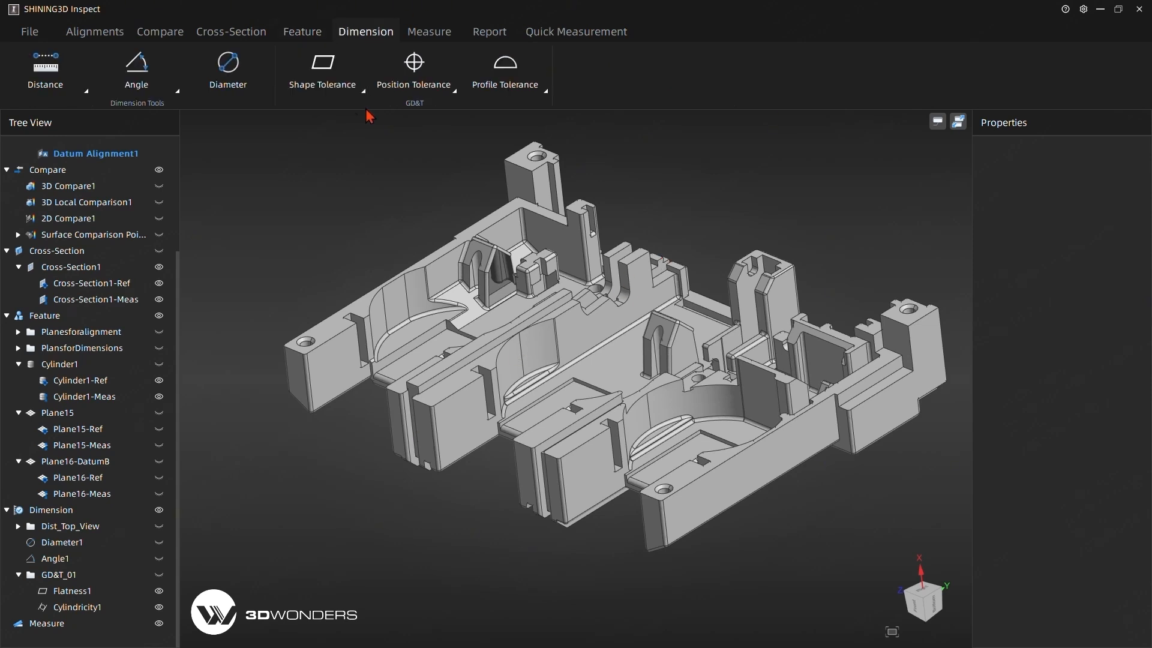
click(453, 90)
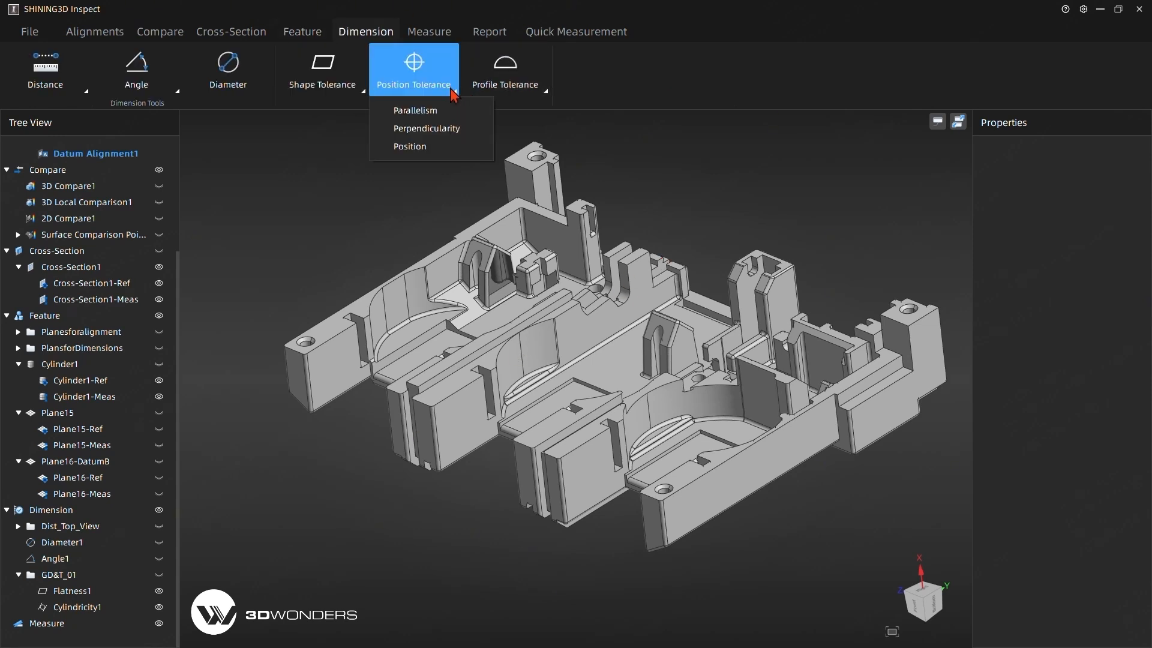
click(446, 129)
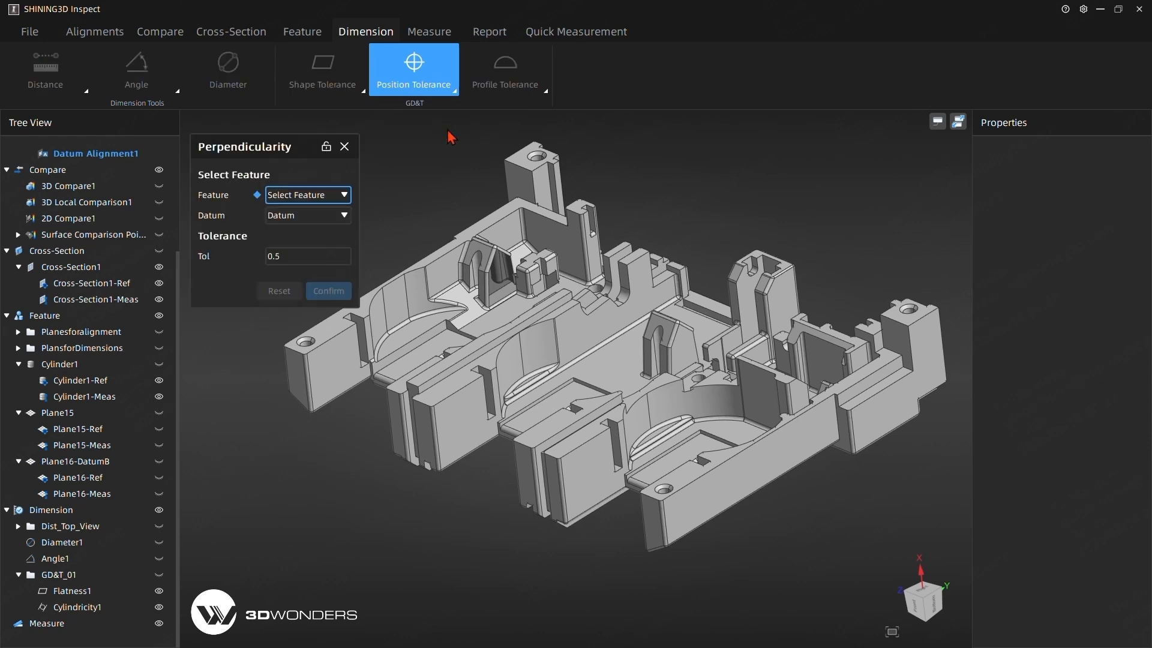
click(325, 201)
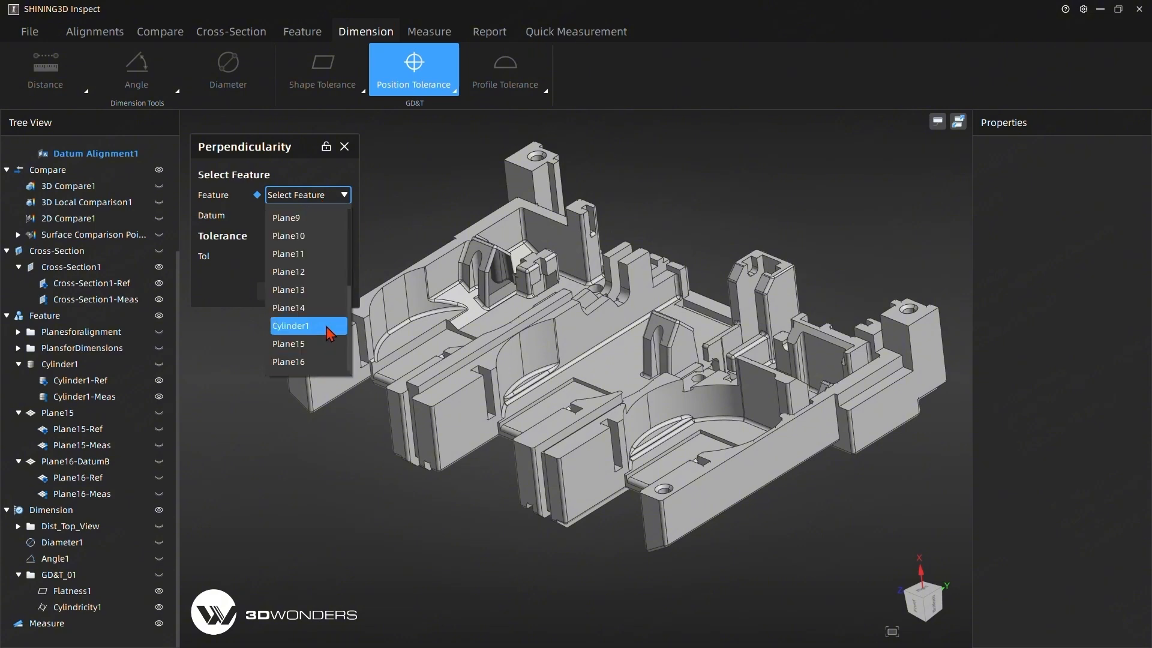
click(303, 361)
click(310, 217)
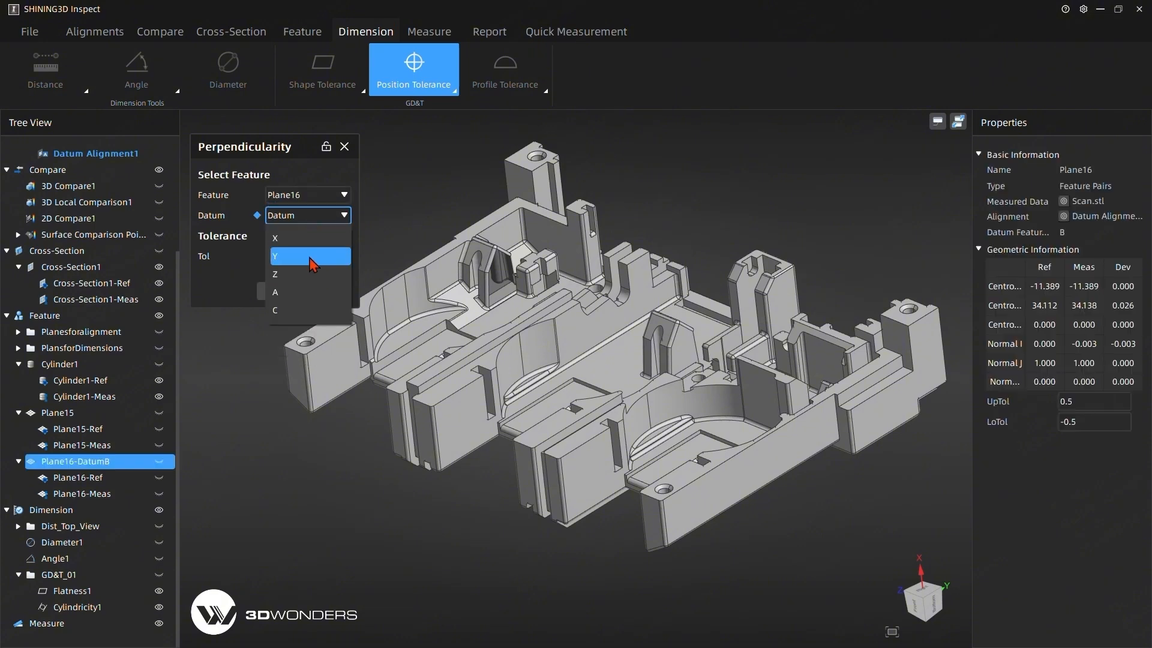
click(306, 294)
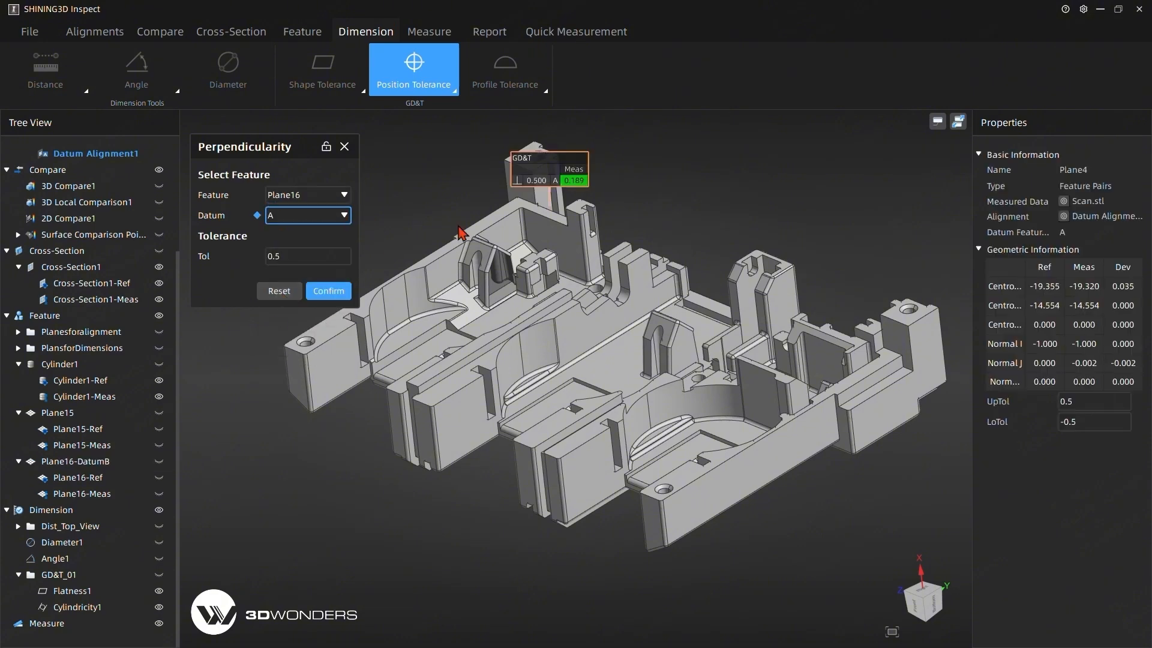
drag(550, 166, 802, 170)
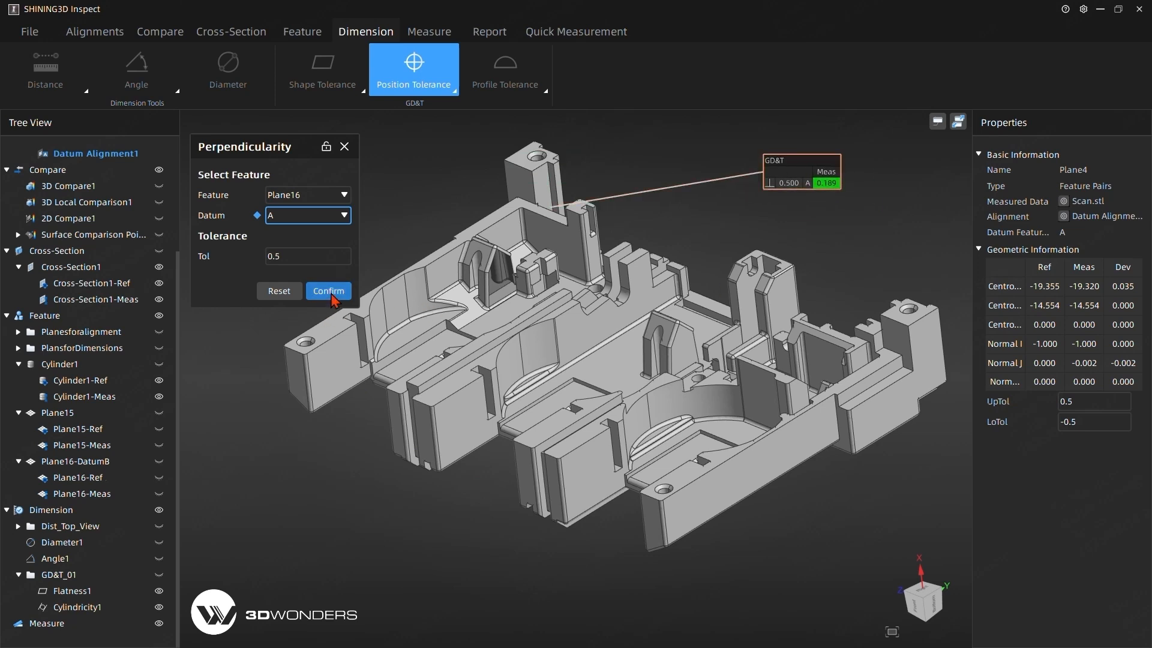
click(328, 292)
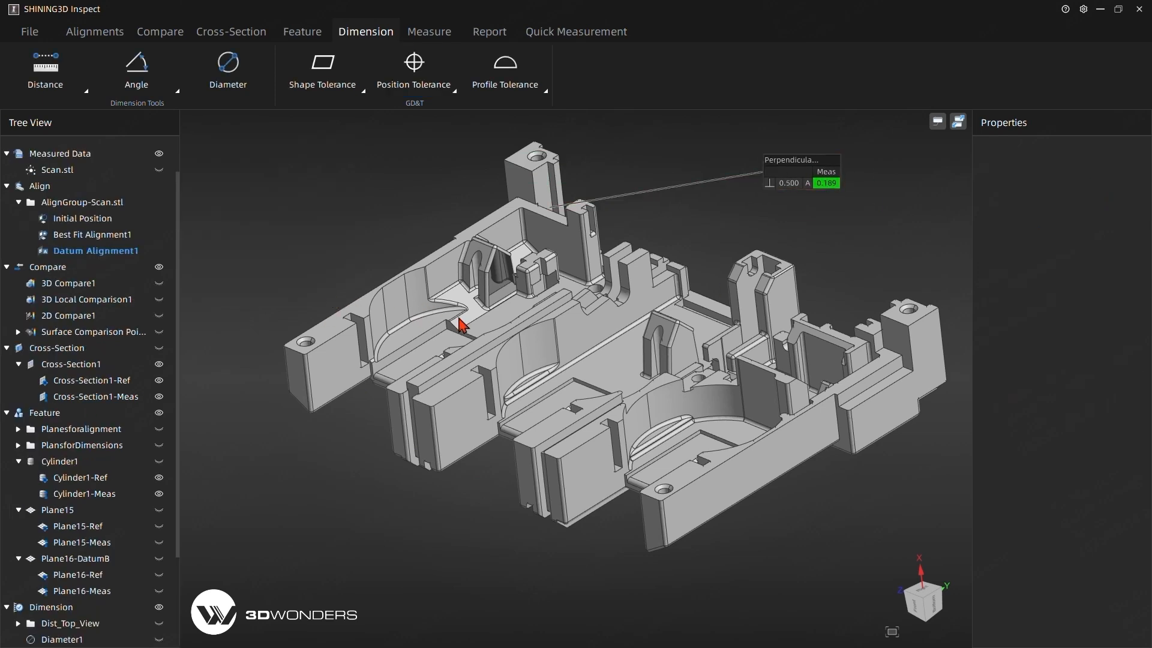
Create a parallelism tolerance for Plane5 relative to datum C.
click(414, 69)
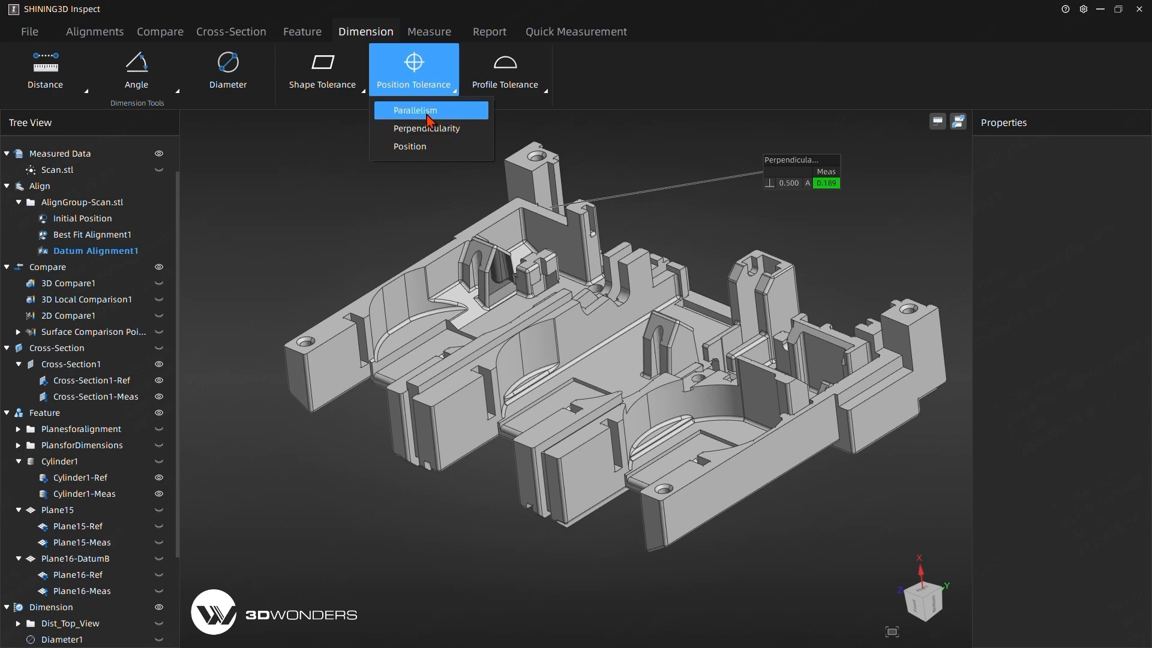
click(427, 114)
middle_drag(373, 286, 390, 320)
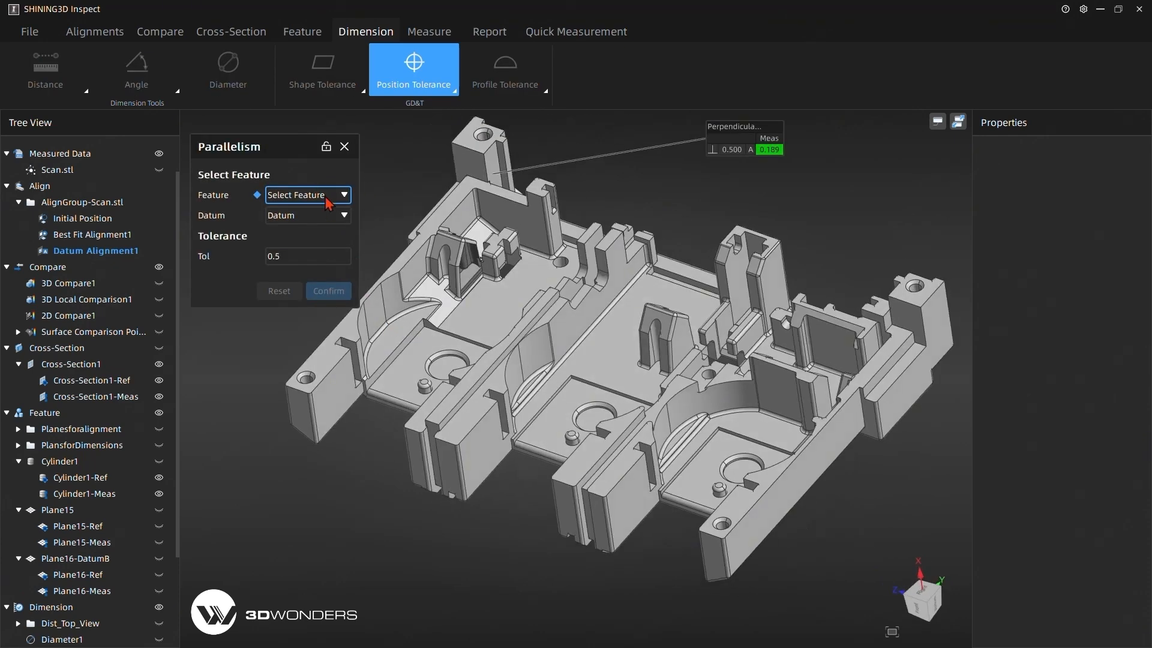
click(325, 196)
click(303, 291)
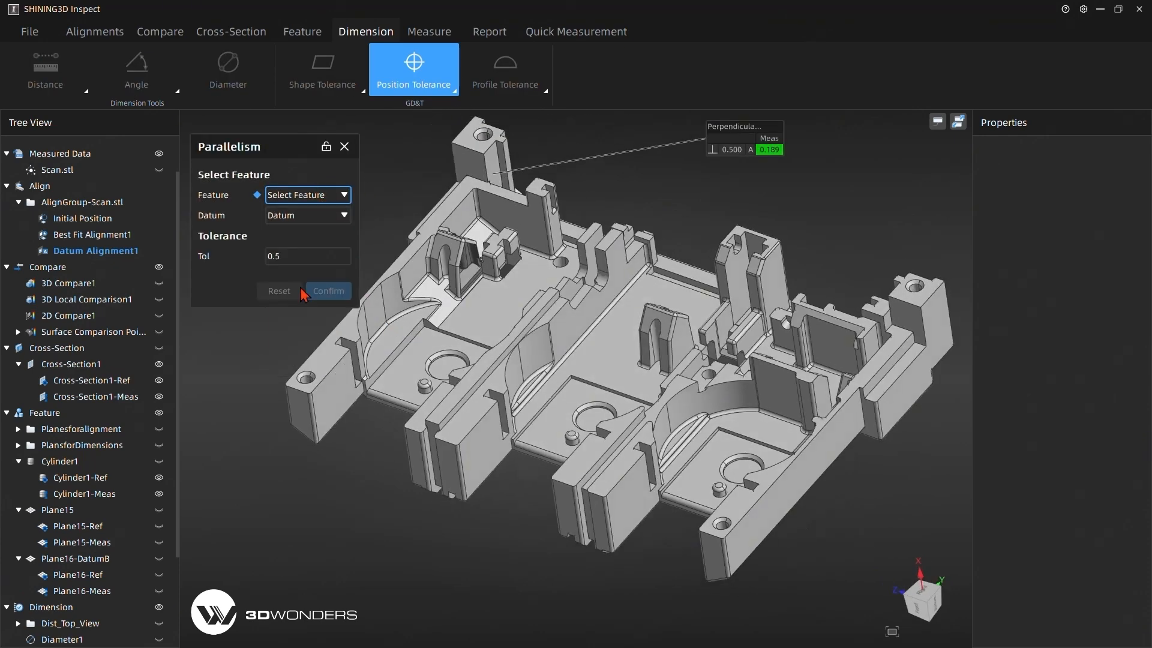
click(300, 215)
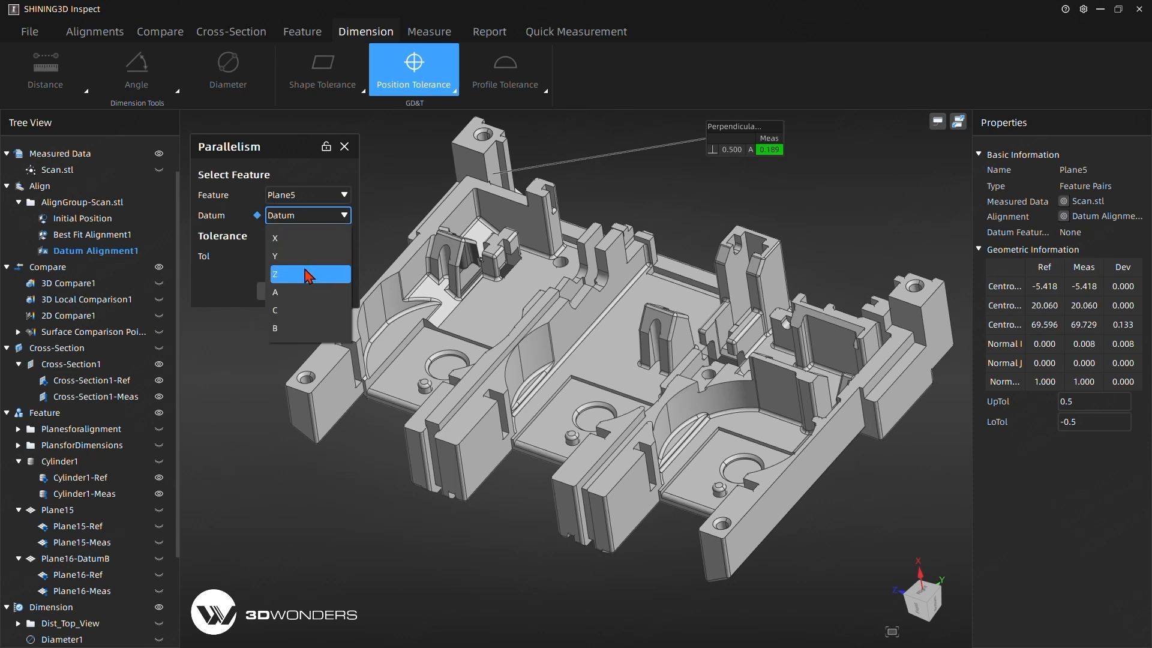
click(293, 311)
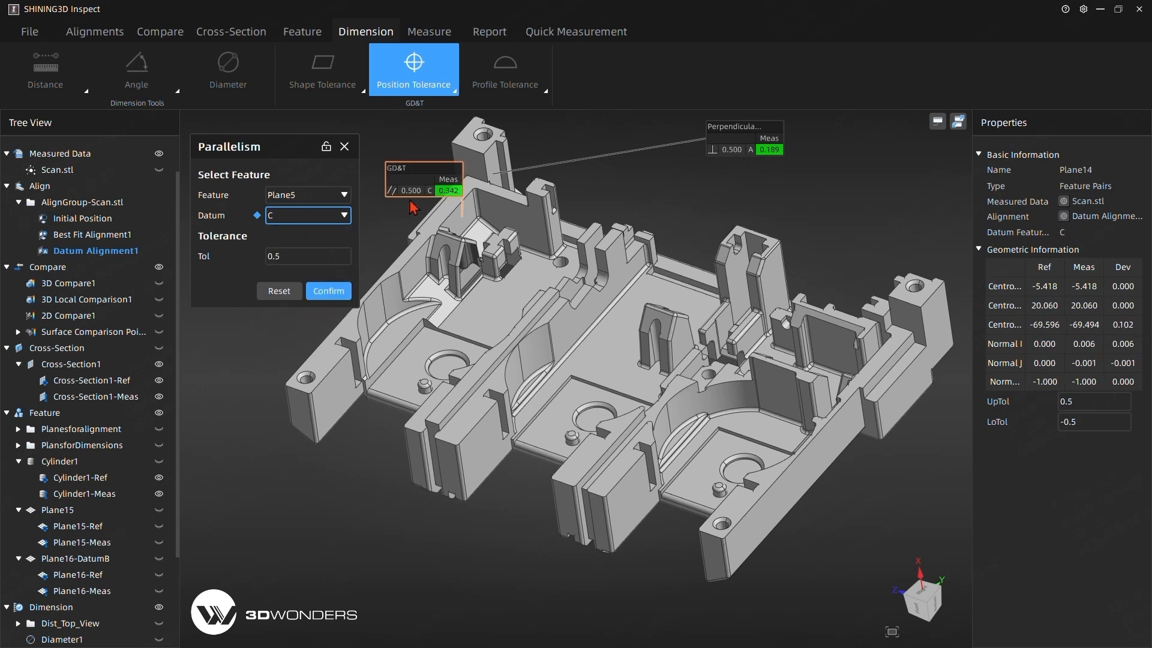
click(332, 296)
Arrange the perpendicularity and parallelism labels one above the other beside the part's raised corner.
drag(332, 297, 351, 166)
drag(771, 186, 315, 236)
drag(365, 179, 318, 295)
drag(324, 230, 308, 171)
drag(300, 282, 295, 219)
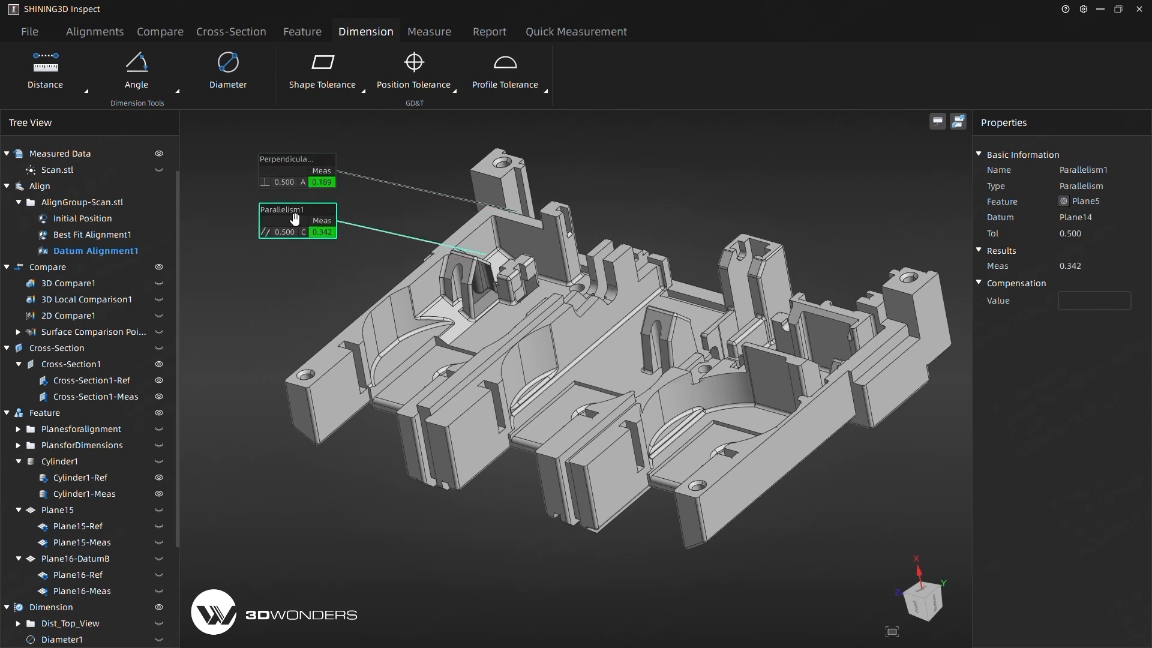
Create a position tolerance of 0.5 with a cylindrical zone for Cylinder1, referenced to datums A, B and C in that order.
click(420, 144)
click(414, 72)
click(420, 147)
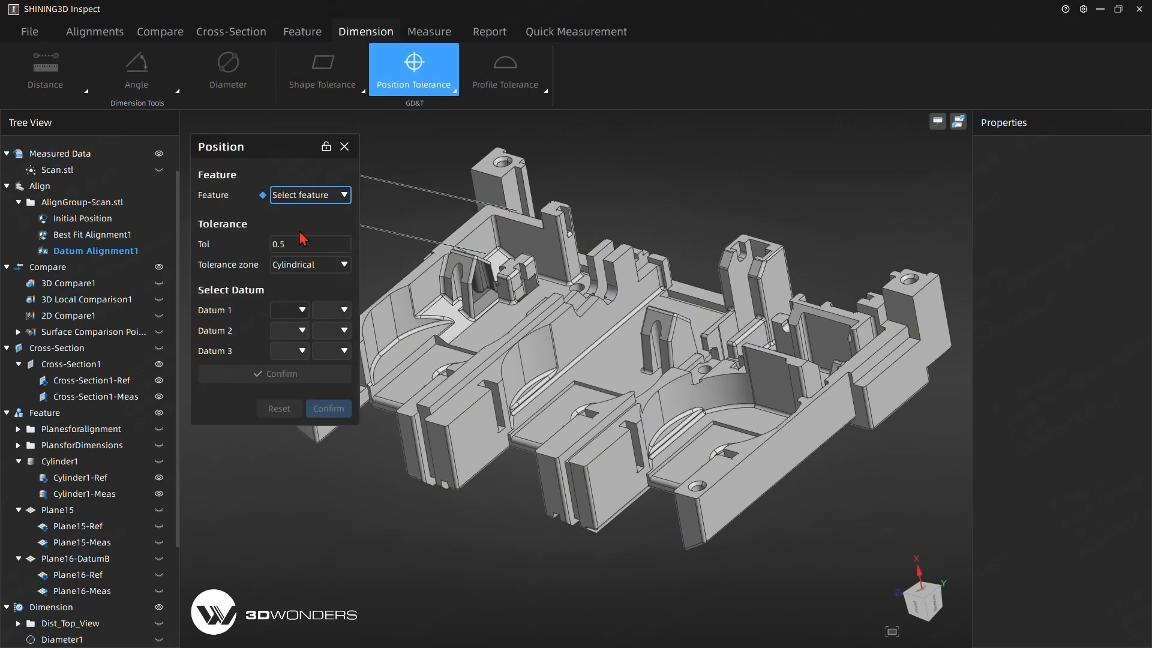
click(312, 201)
click(315, 213)
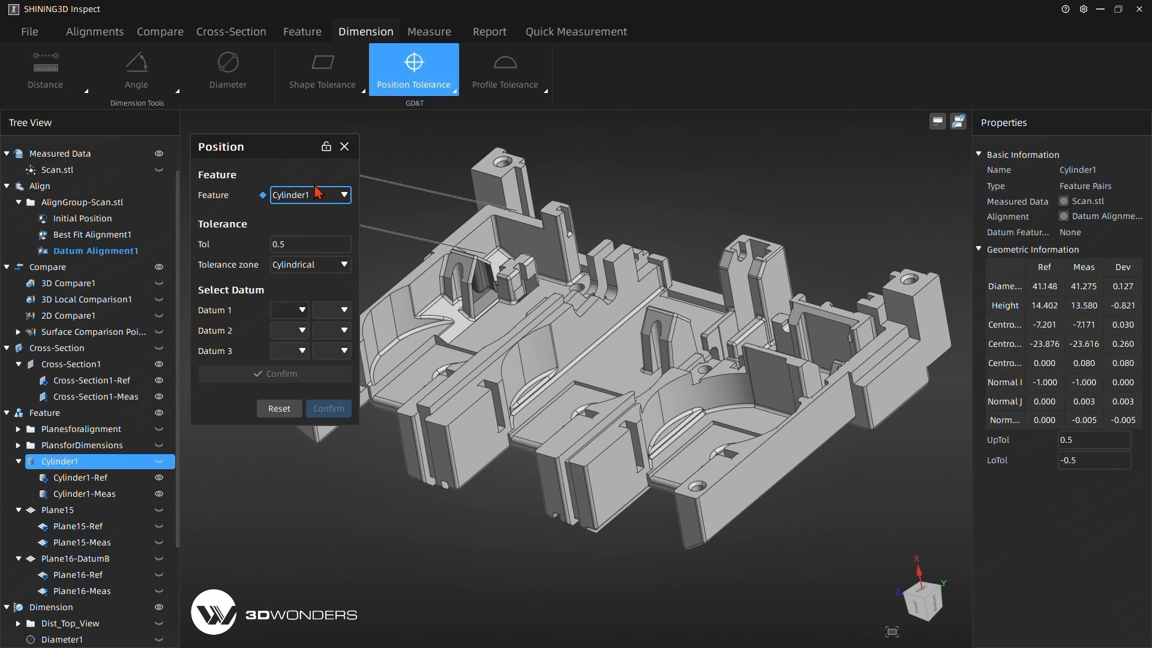
click(300, 316)
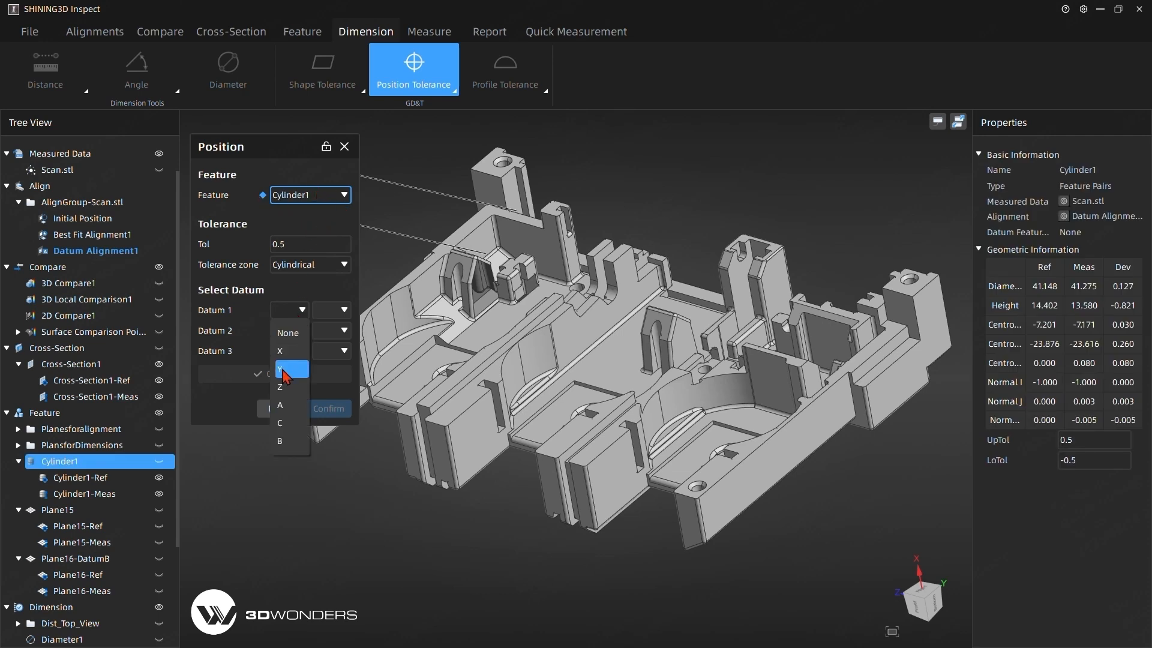
click(294, 403)
click(298, 331)
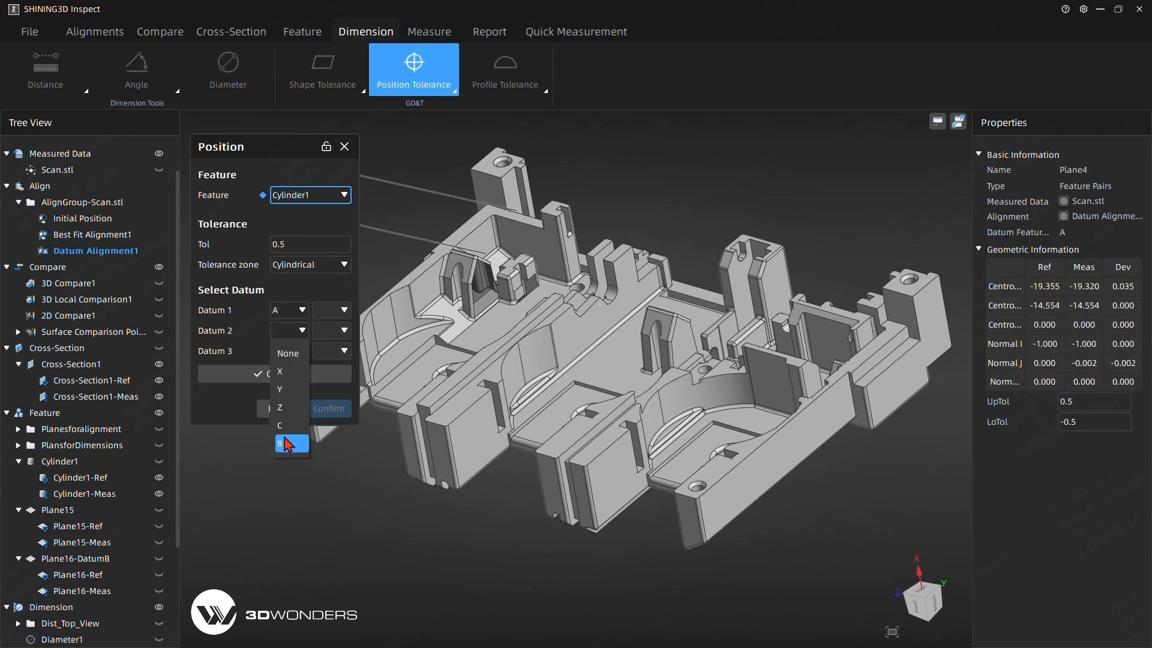
click(289, 443)
click(298, 350)
click(288, 446)
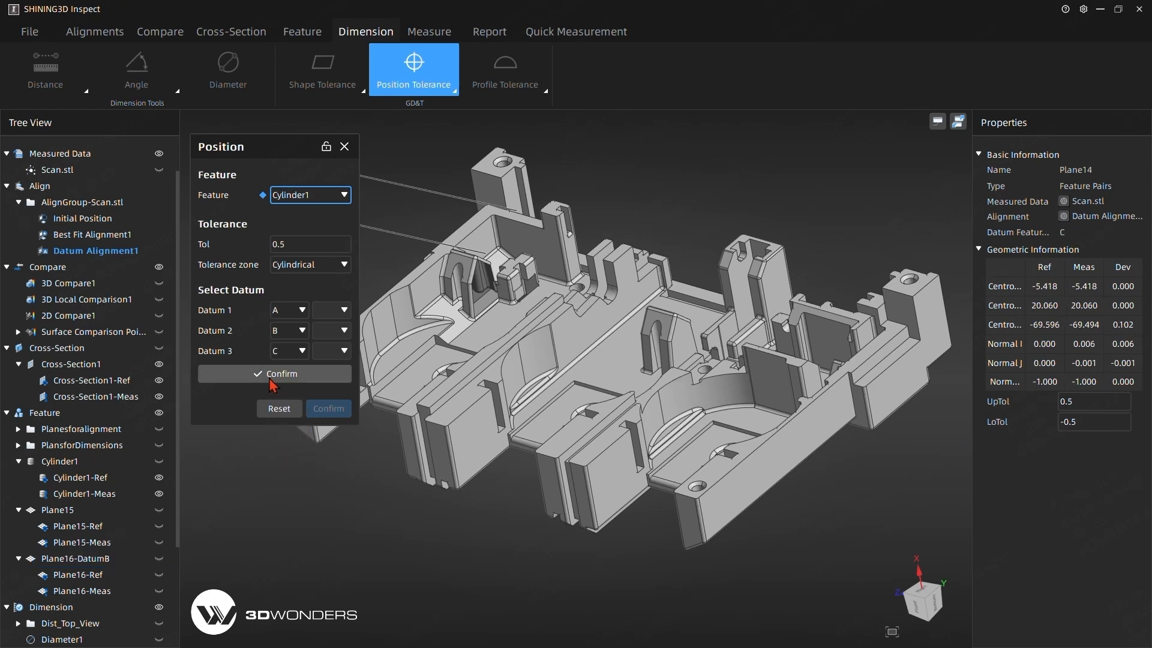
click(275, 374)
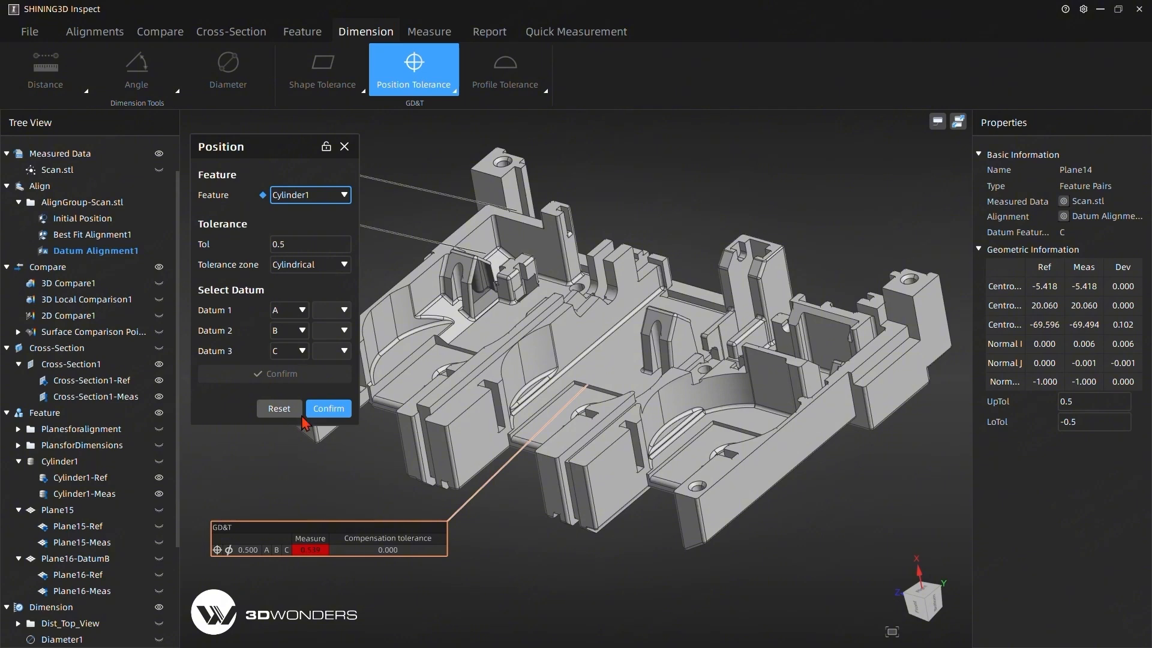
click(324, 409)
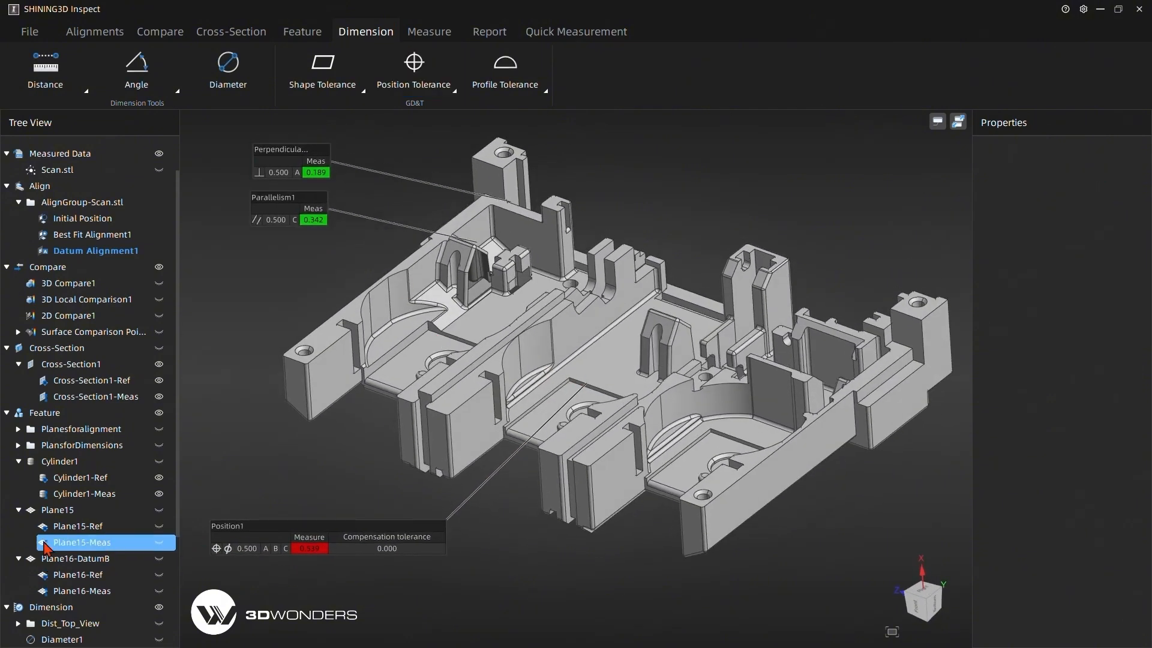
Group the perpendicularity, parallelism and position tolerances together in the model tree.
scroll(90, 420, down, 3)
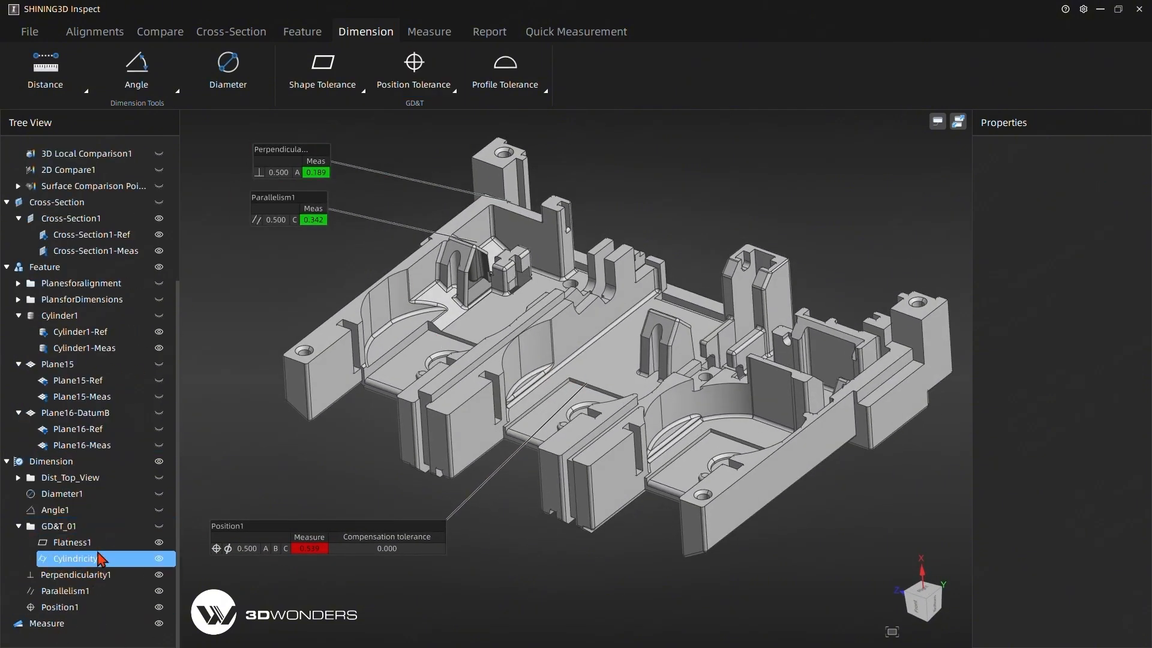
click(72, 575)
shift+click(60, 607)
right_click(87, 613)
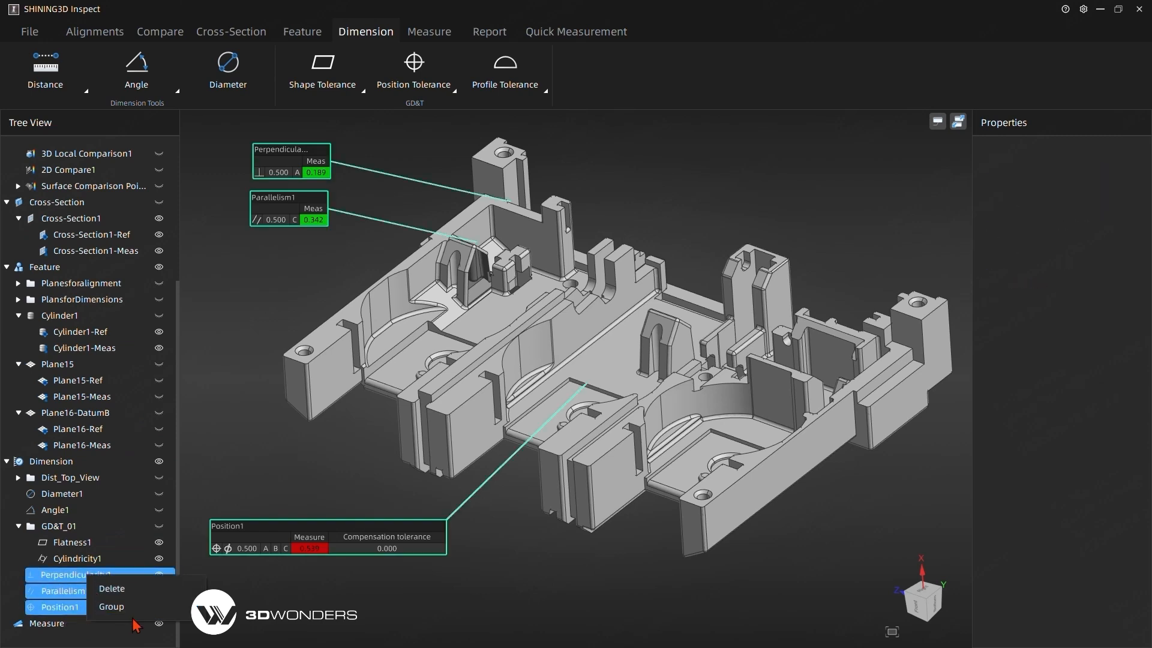
click(123, 607)
click(96, 577)
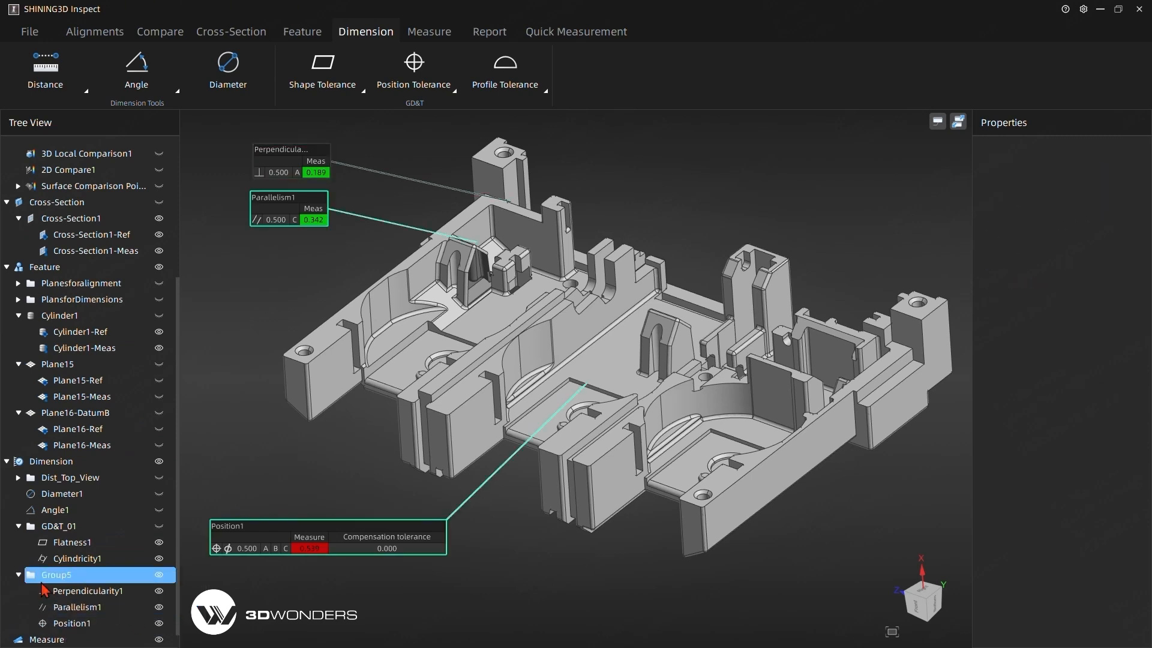
Add the view of the newly grouped tolerances to the report.
click(81, 581)
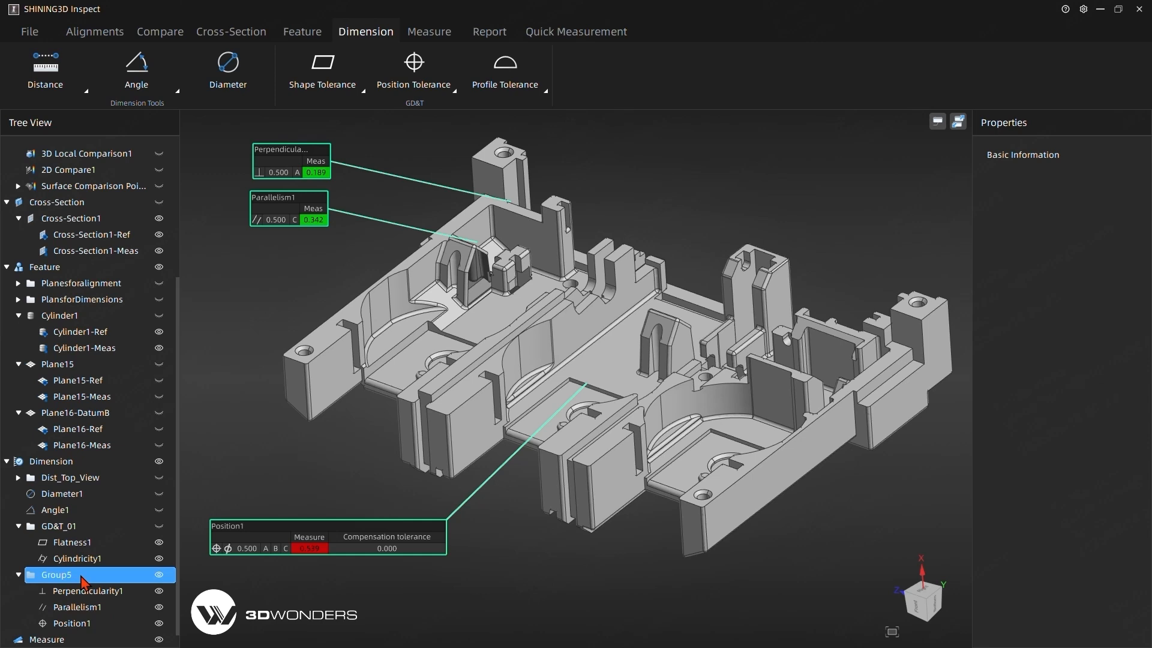
click(488, 33)
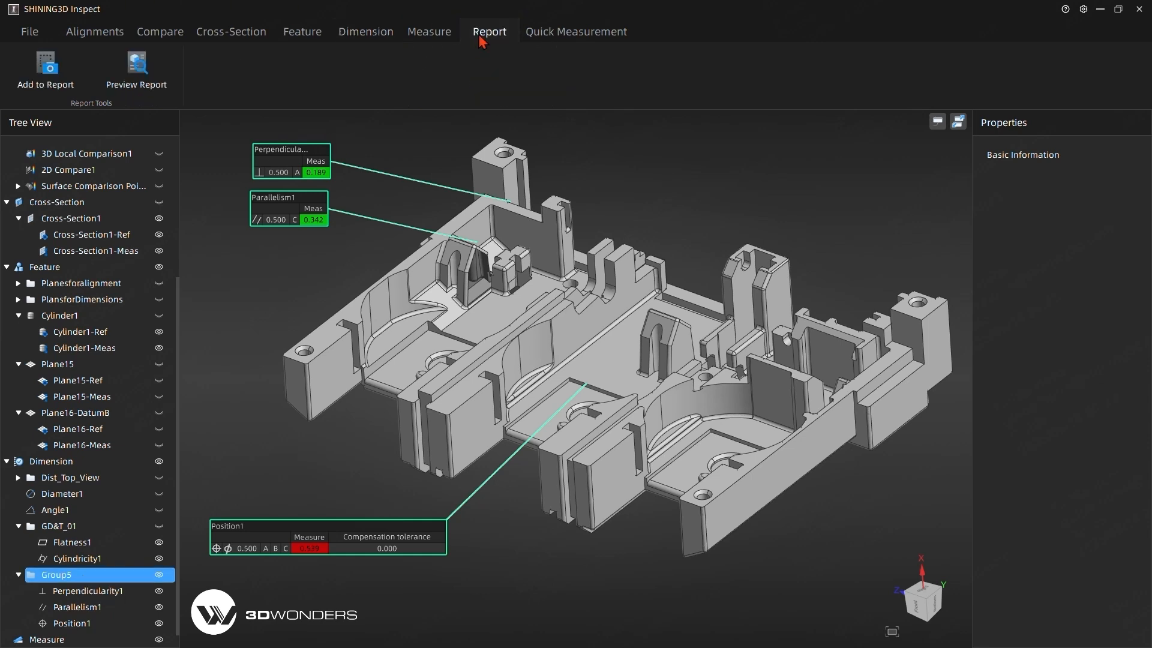
click(70, 92)
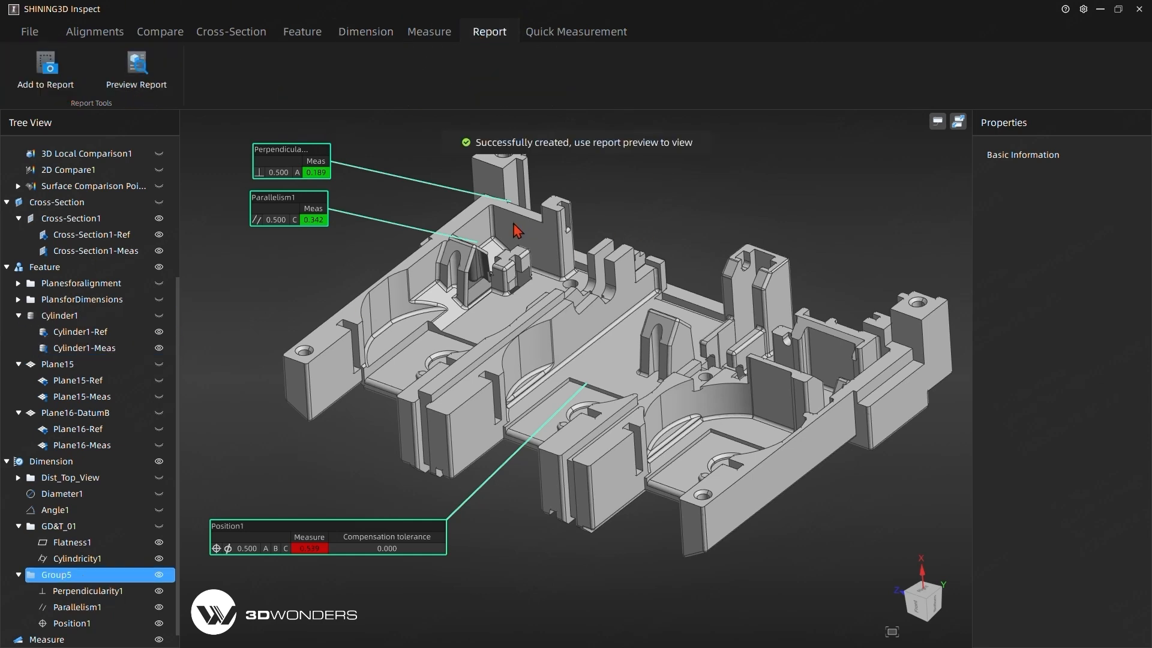
Rename the new tolerance group to GD&T_02 and hide it in the model view.
click(89, 577)
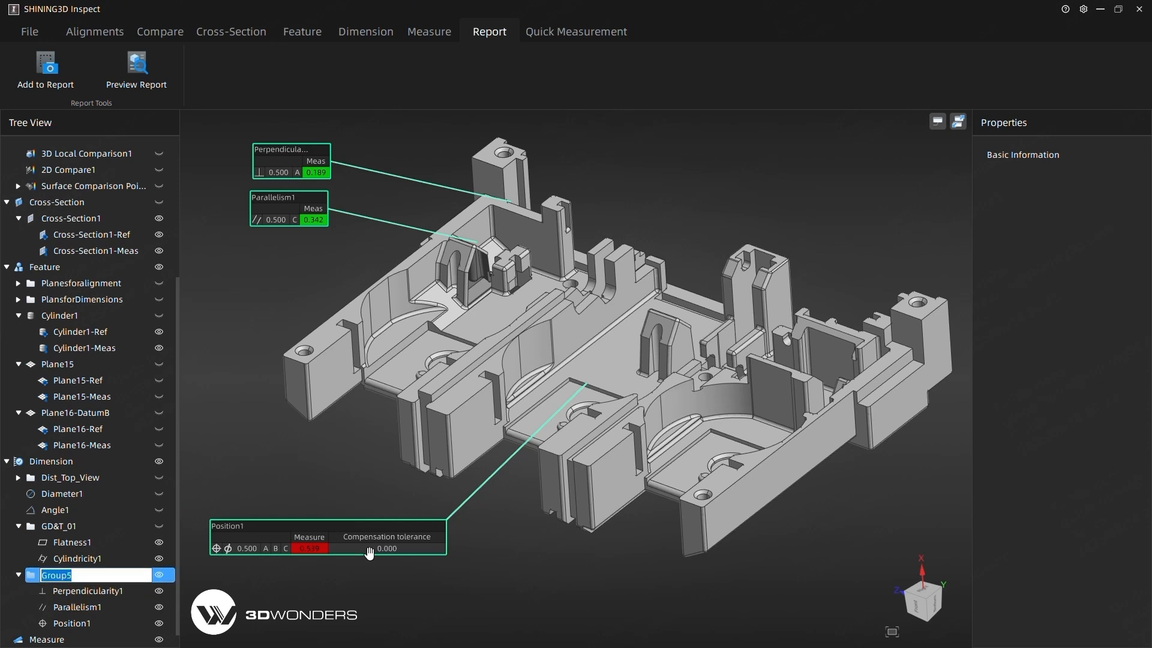
text(GD&T_02)
key(Return)
click(159, 576)
Collapse Cross-Section1 in the tree and show the Cross-Section group on the model.
mouse_move(294, 467)
middle_down()
mouse_move(406, 366)
mouse_move(493, 406)
middle_up()
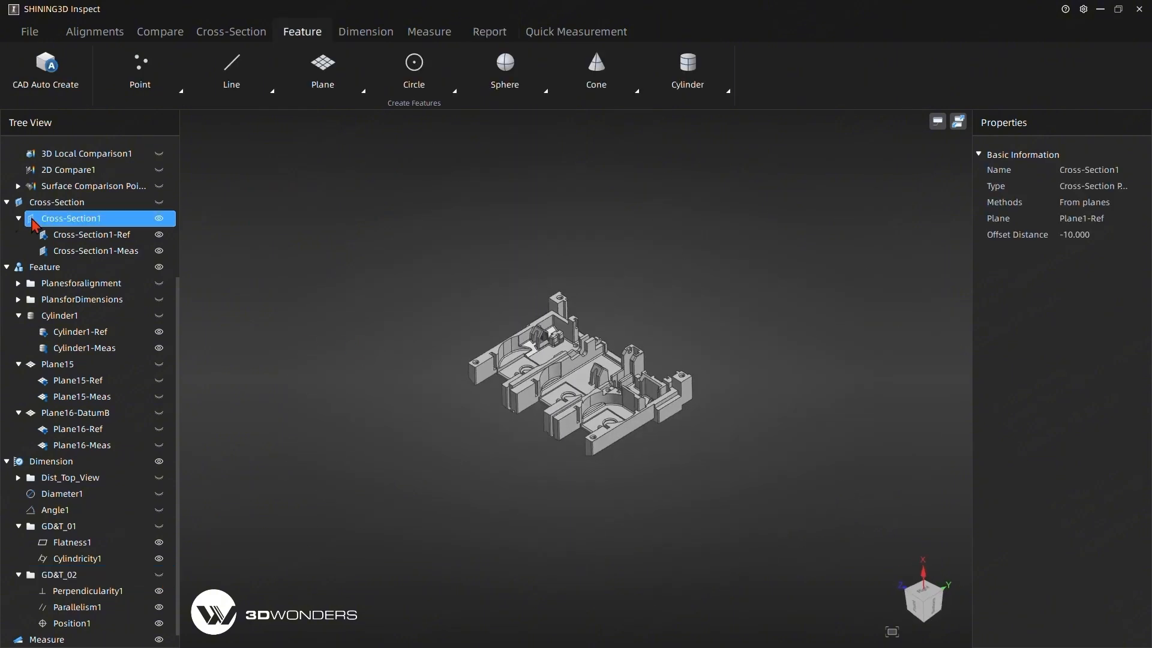
click(18, 219)
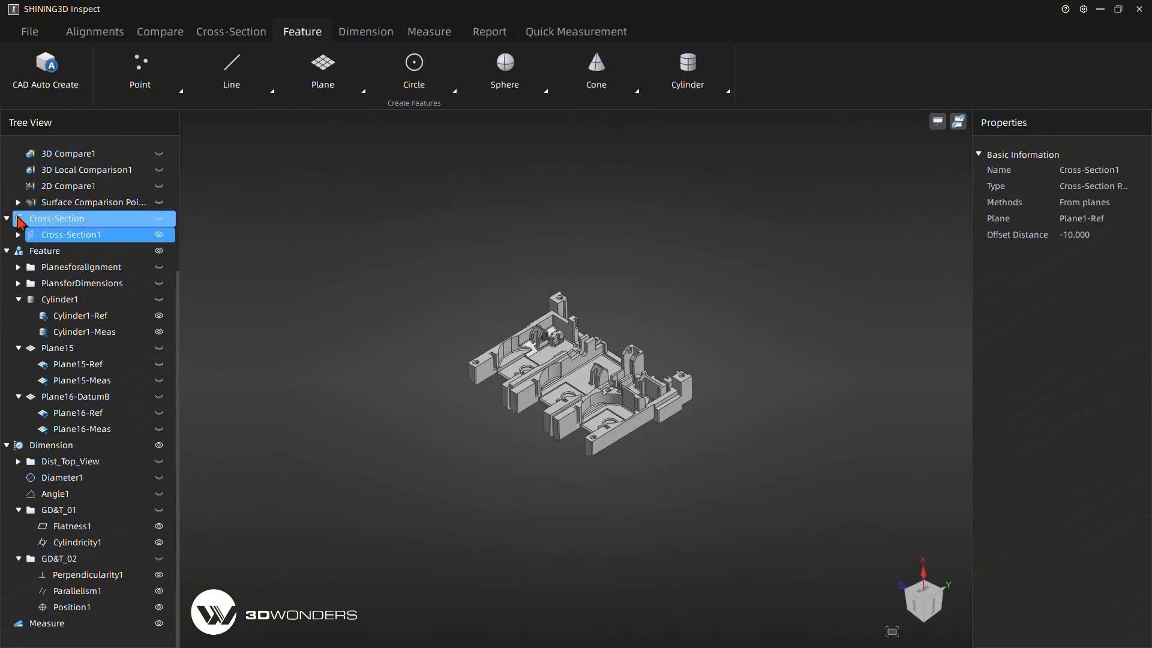
click(159, 219)
click(442, 288)
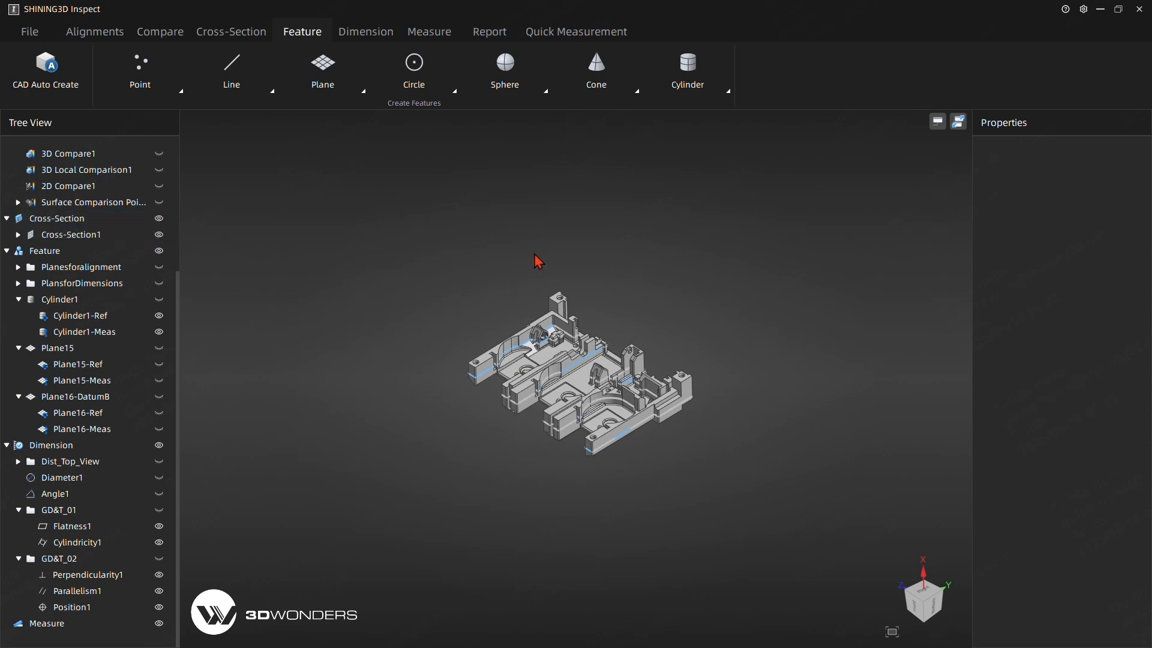
middle_drag(538, 261, 522, 315)
Create a line from Cross-Section1 on the third leg's long outer edge, extracting its measured feature, and move its label clear of the profile.
click(240, 84)
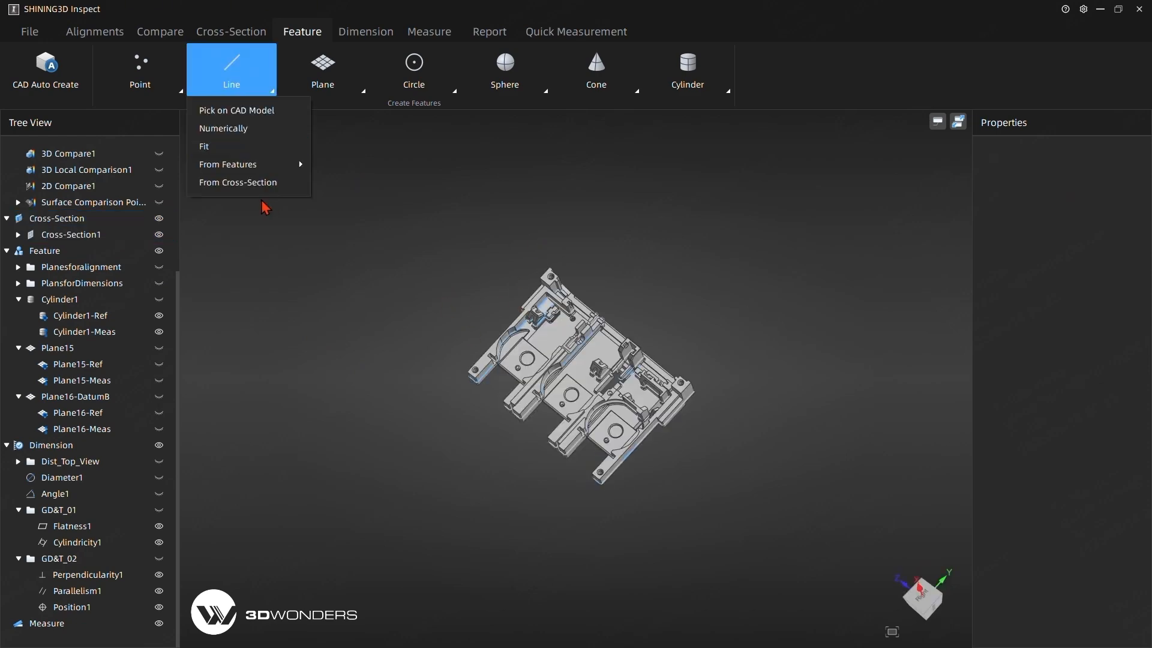
click(243, 181)
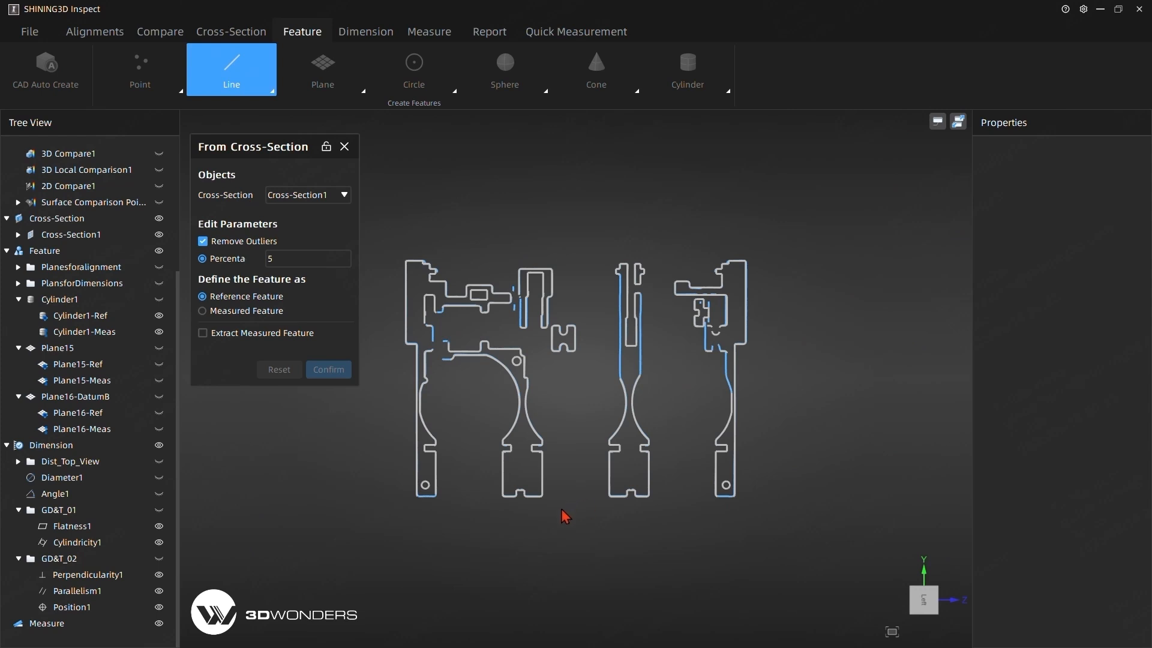
click(648, 475)
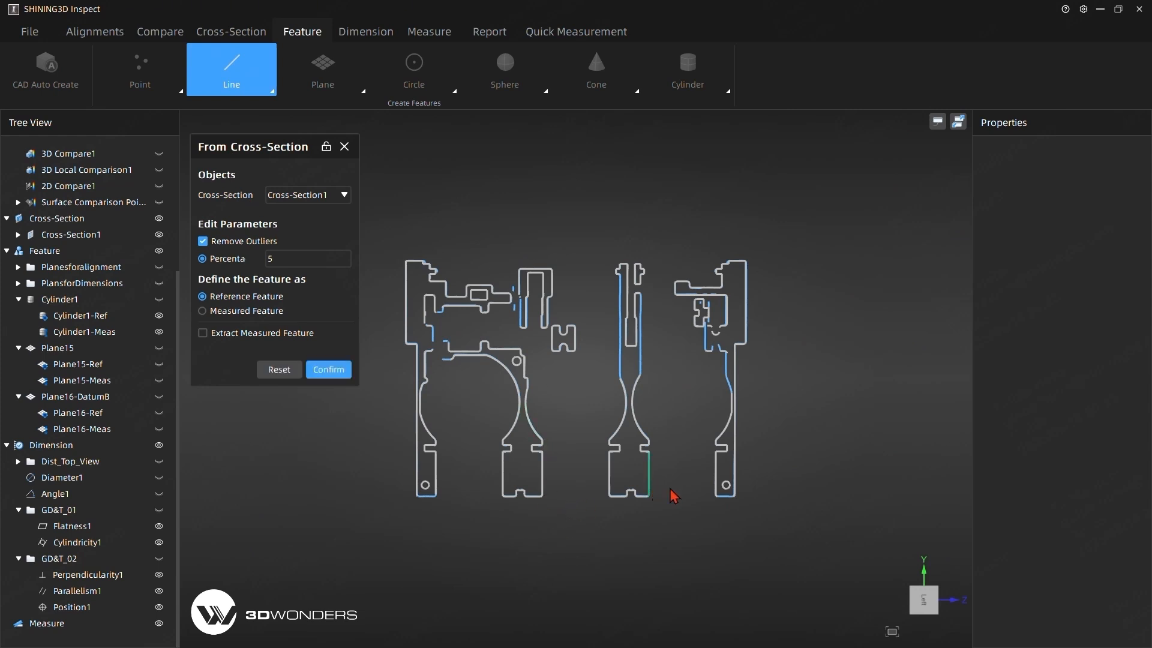
click(203, 332)
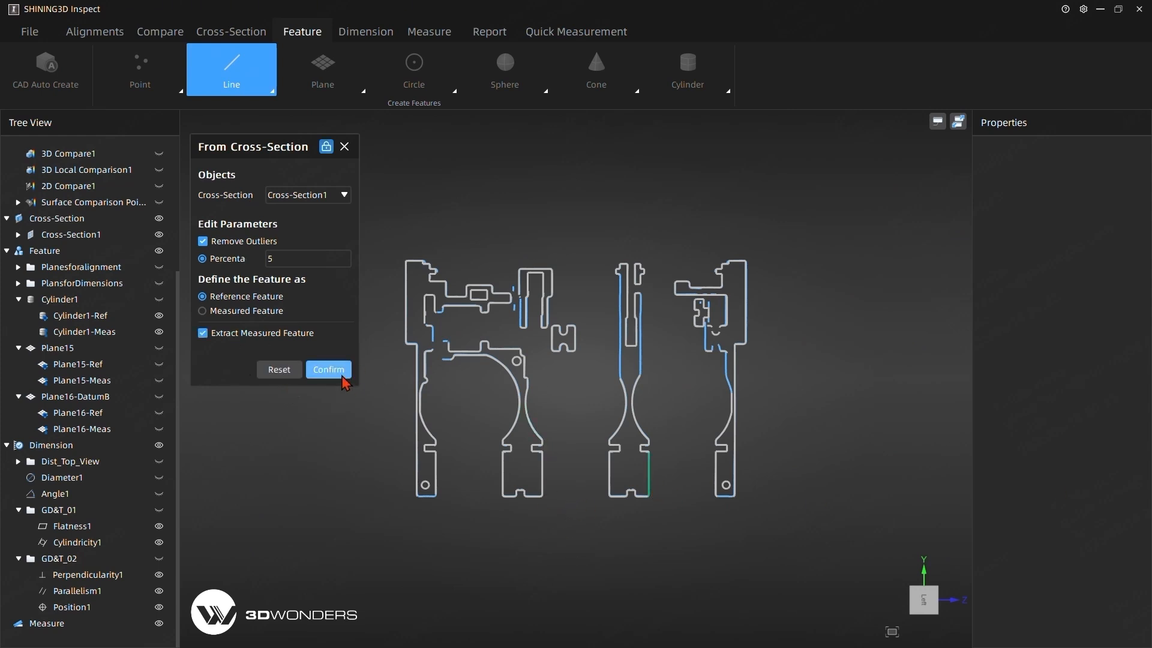
click(328, 370)
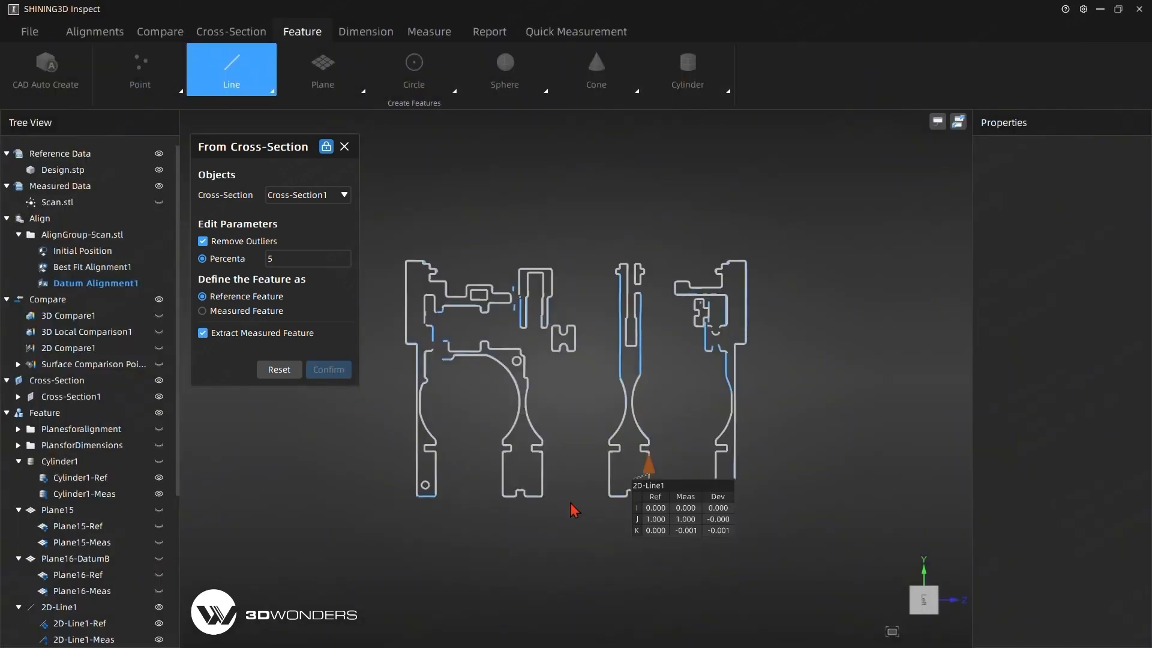
drag(700, 489, 582, 544)
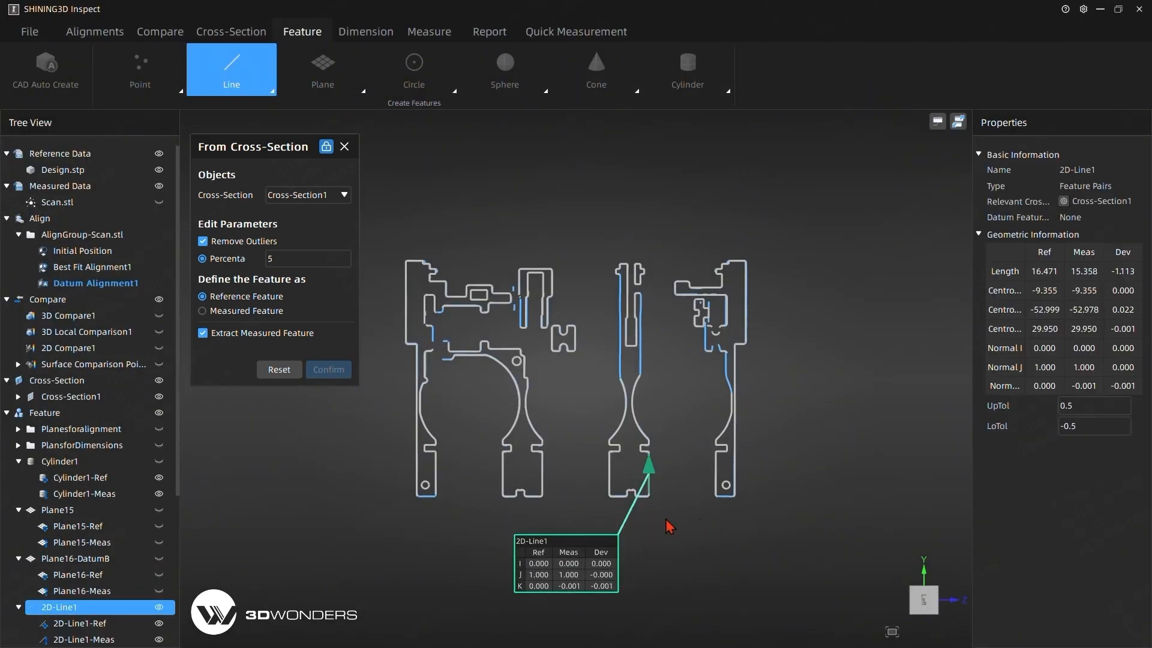
Create a second cross-section line on the fourth leg's edge facing the third leg, and reposition both line labels beside the profiles.
click(716, 482)
click(328, 369)
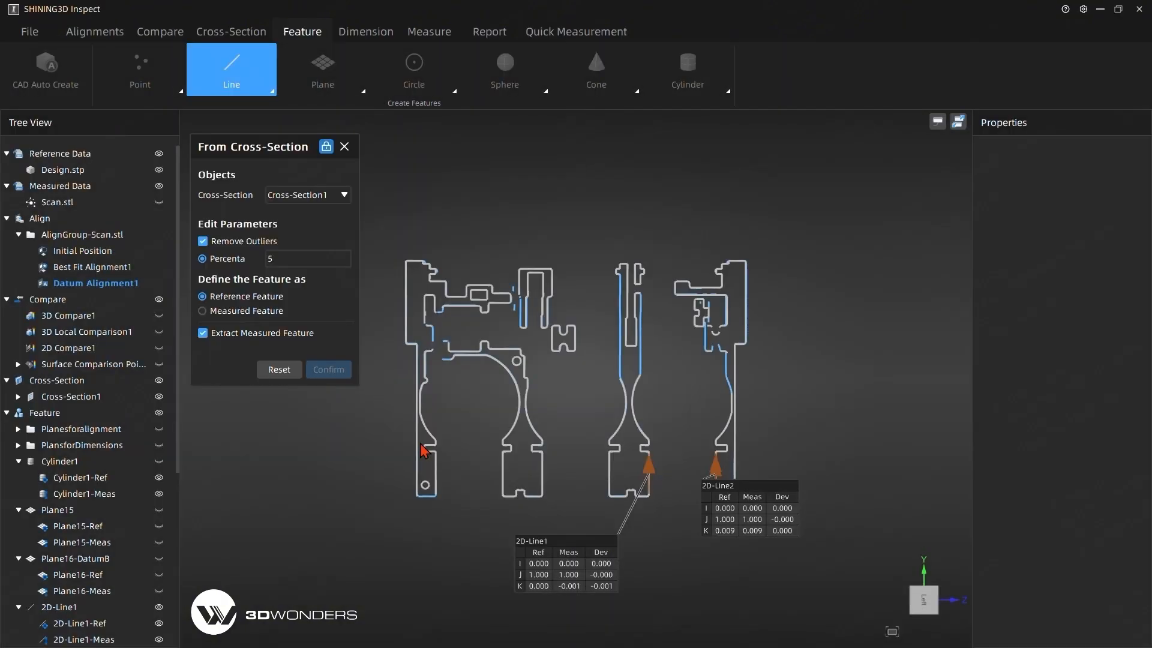
drag(736, 510, 861, 462)
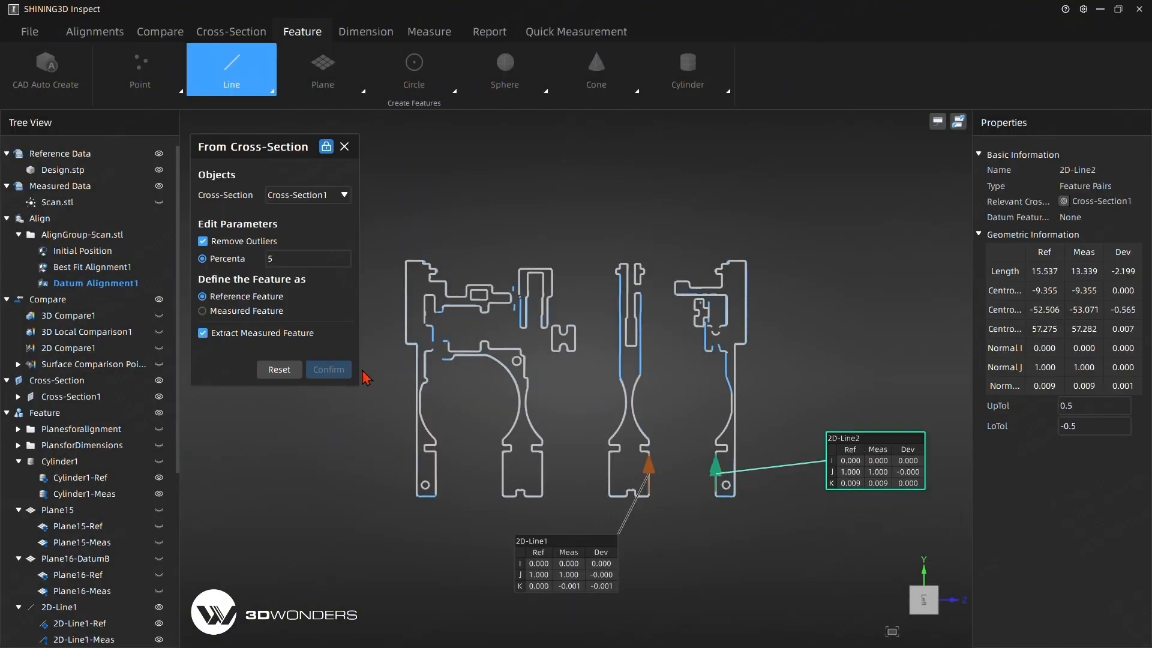
drag(539, 550, 493, 450)
Create cross-section lines on the short end edges of the third and fourth legs, and finish line creation.
scroll(689, 582, up, 3)
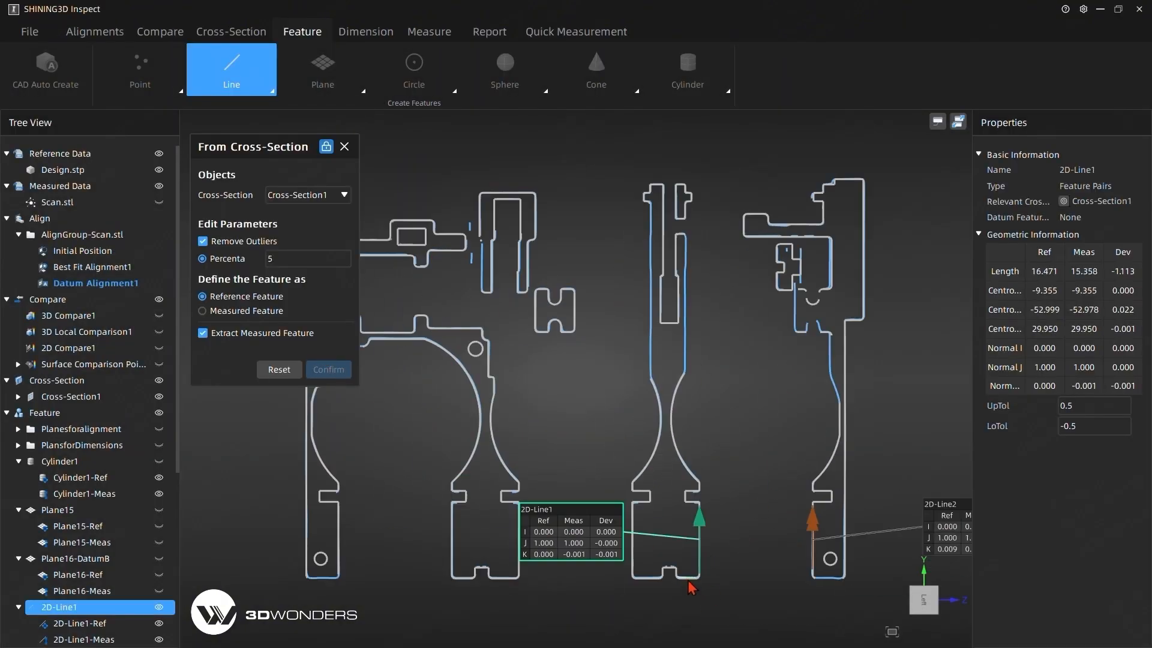
click(684, 578)
click(329, 369)
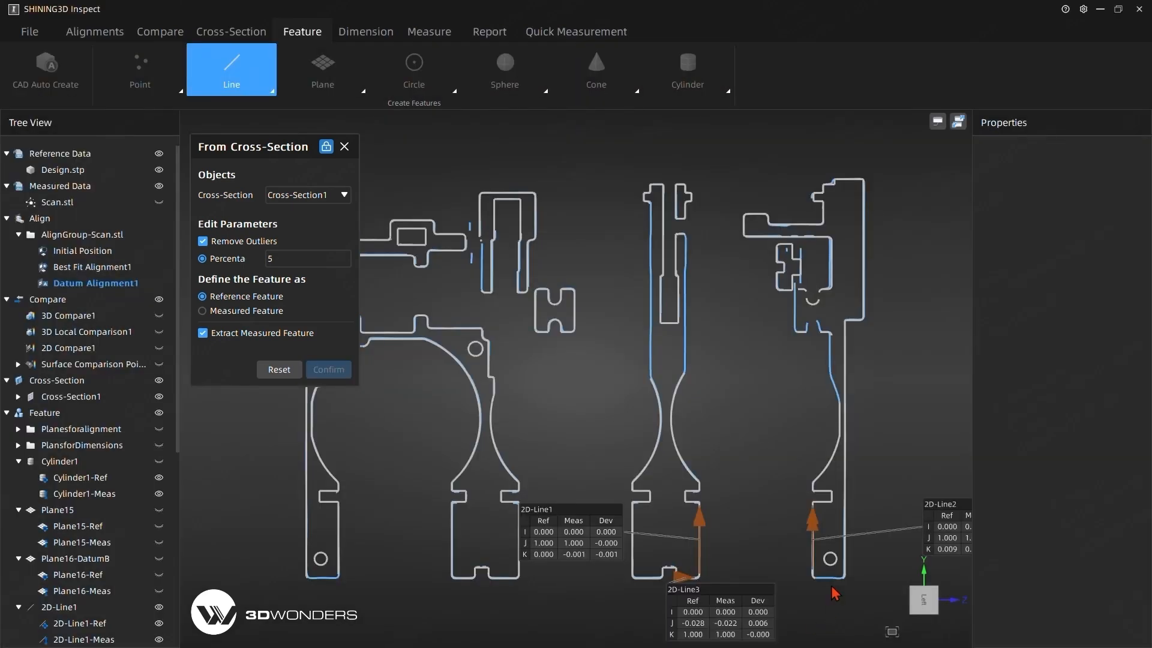
click(316, 372)
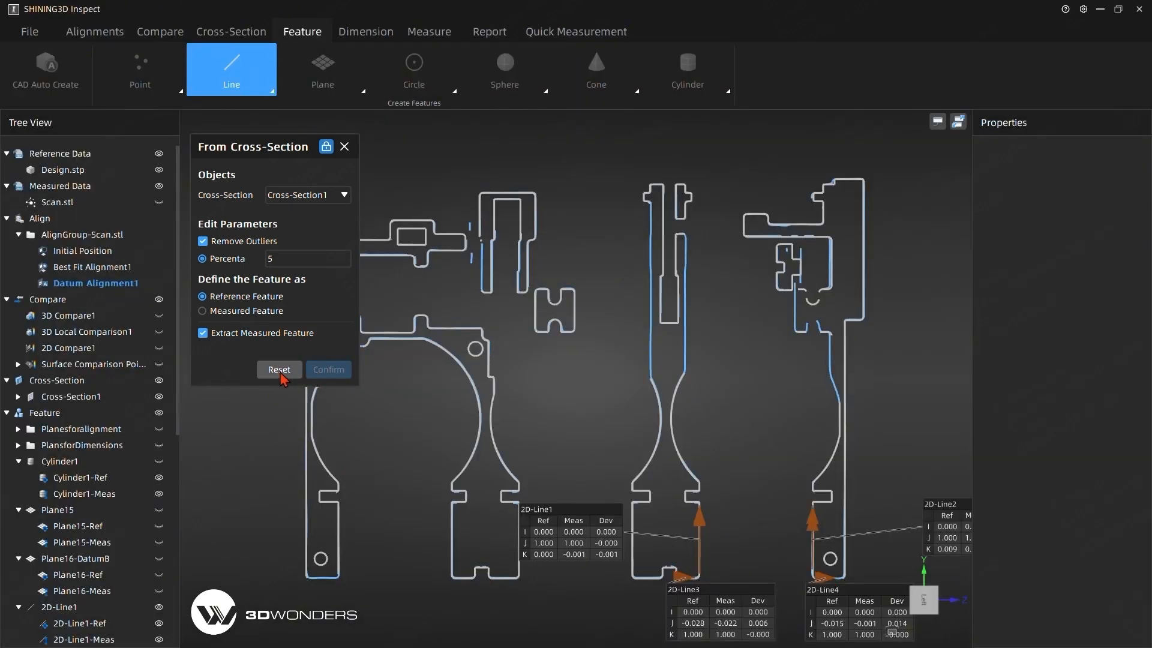
click(344, 147)
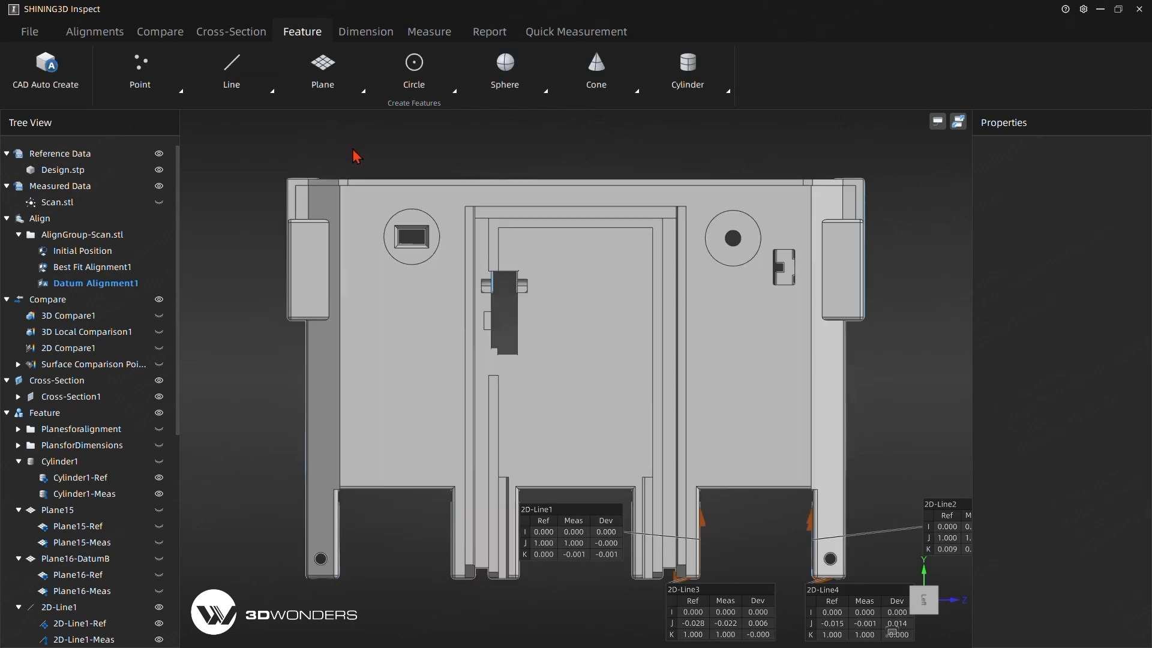
Spread the labels of the four 2D lines around the part so they do not cover the model.
drag(836, 334, 520, 401)
drag(442, 432, 323, 516)
drag(333, 396, 491, 591)
drag(493, 456, 359, 594)
drag(324, 529, 280, 486)
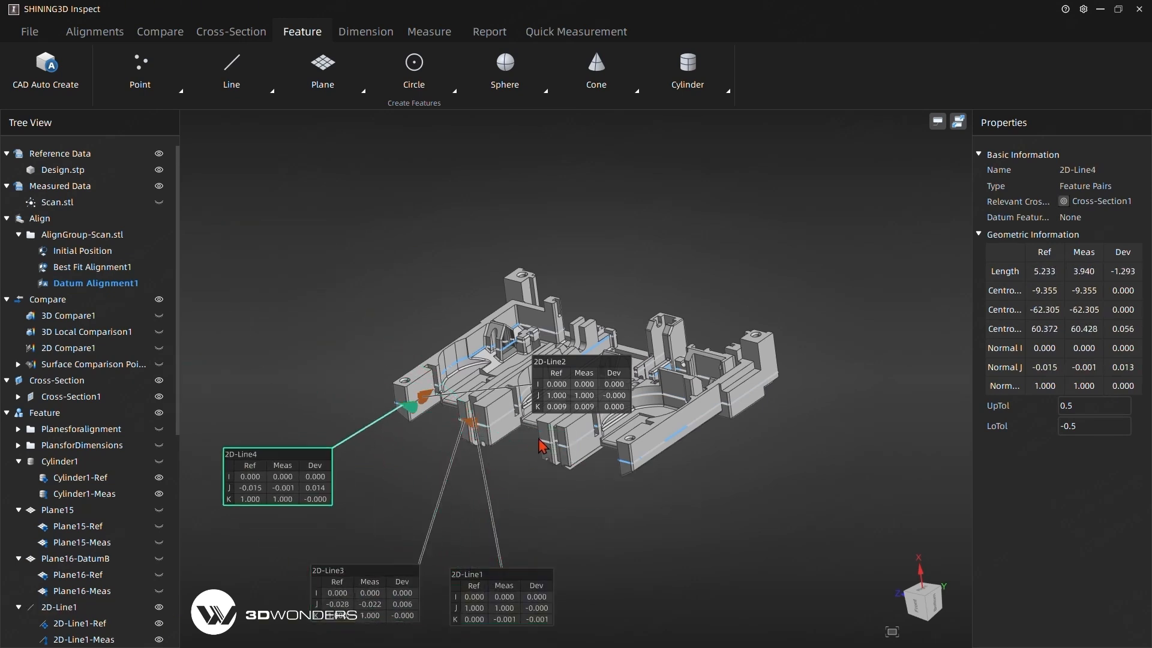
drag(591, 402, 282, 258)
drag(543, 225, 403, 300)
Set up a line-to-line distance between 2D-Line1 and 2D-Line4 and place its label beside the part.
click(366, 31)
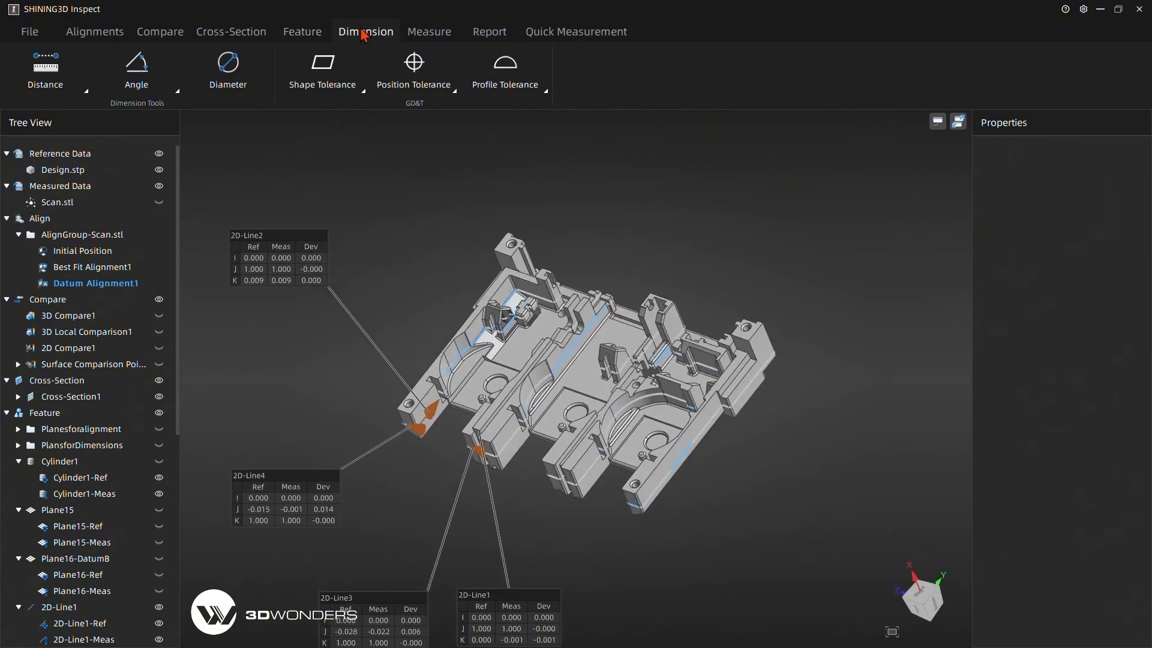
click(80, 87)
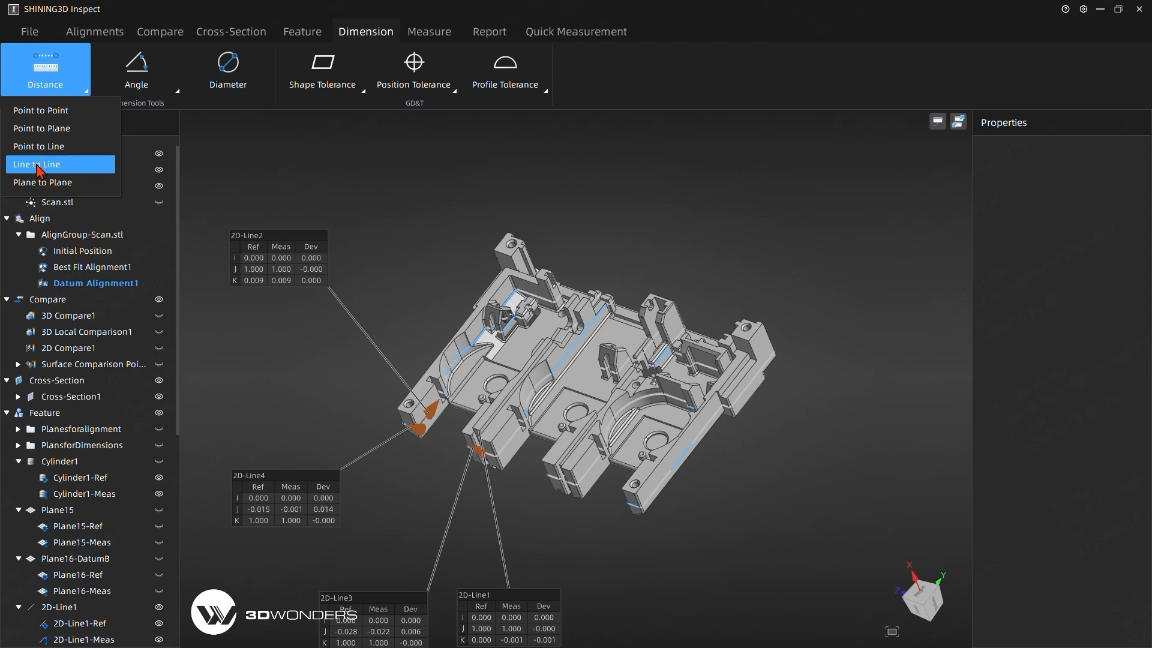
click(37, 166)
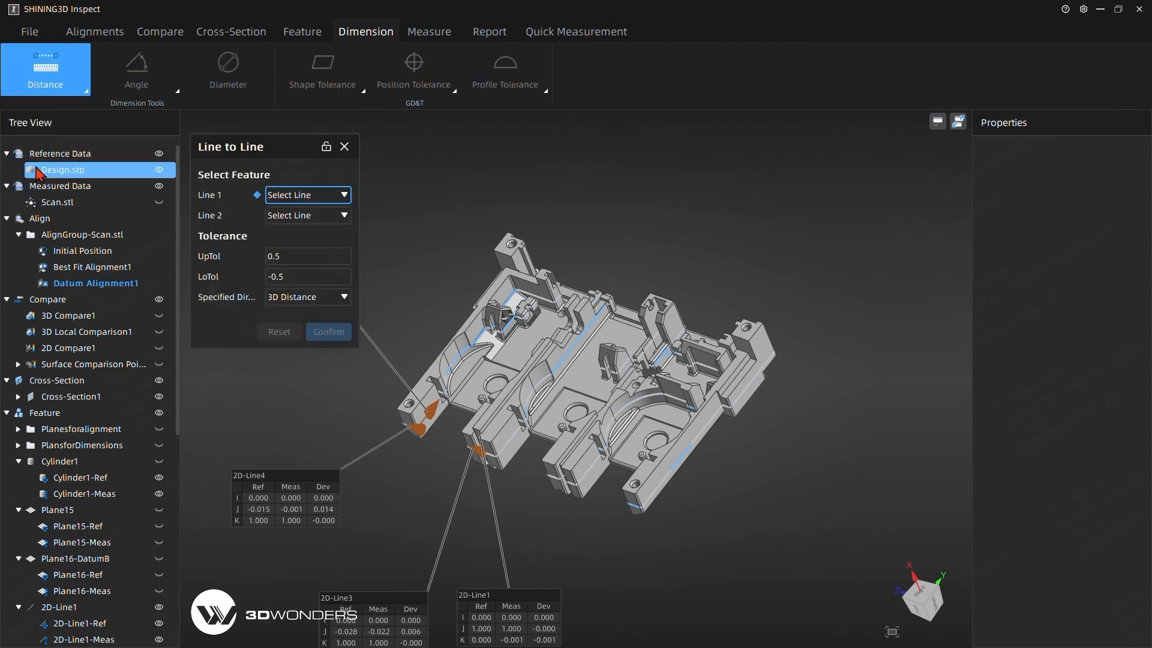
click(302, 203)
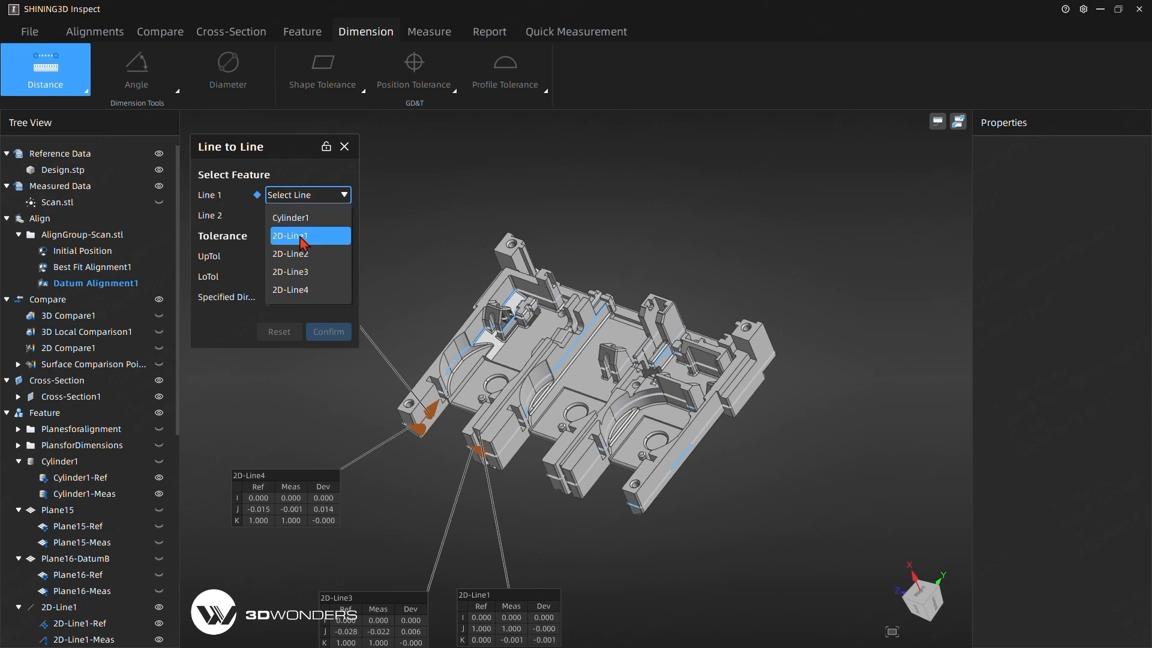
click(299, 244)
click(306, 214)
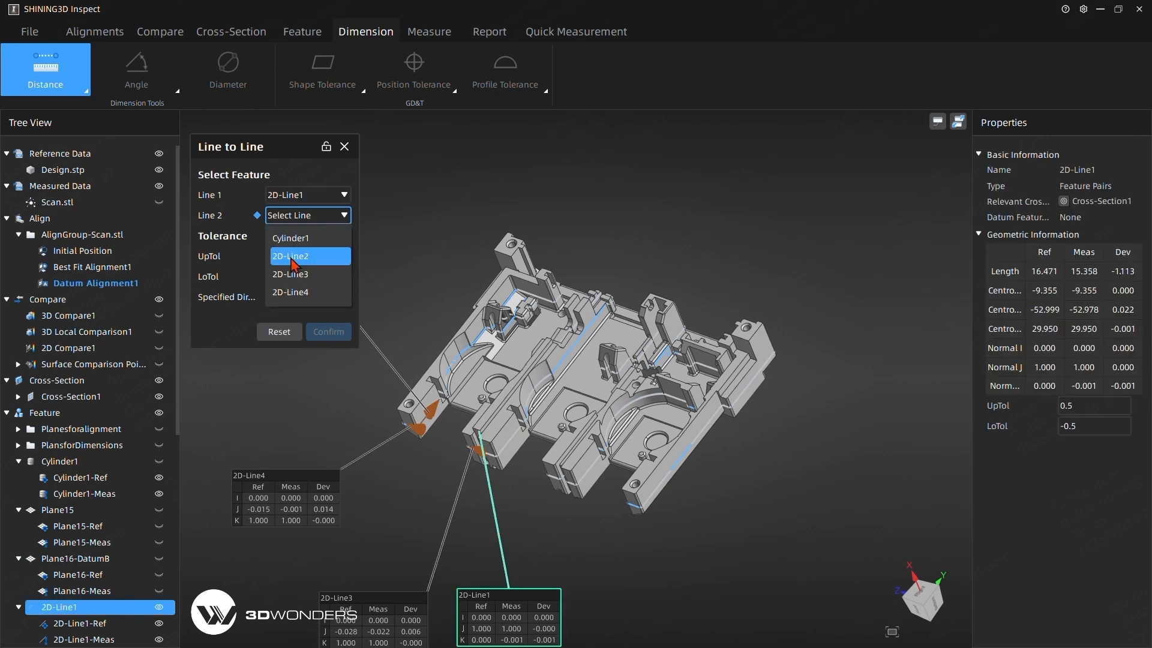
click(291, 259)
mouse_move(399, 557)
mouse_down()
mouse_move(337, 463)
mouse_move(324, 568)
mouse_up()
drag(323, 491, 317, 450)
drag(367, 529, 275, 521)
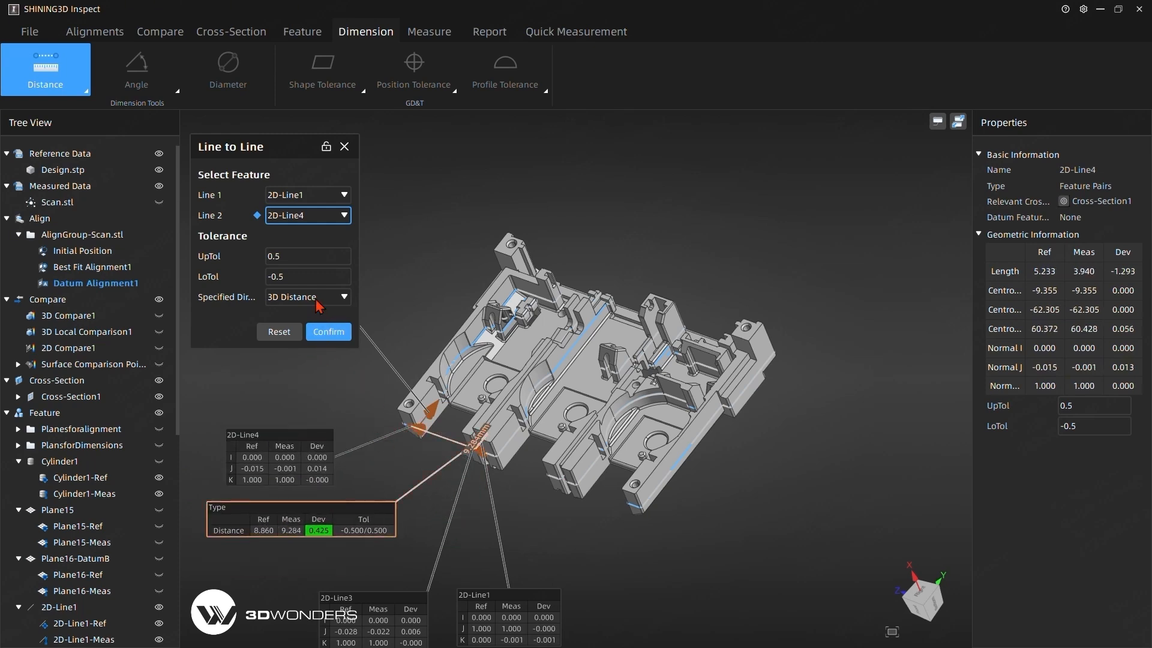
Set the line-to-line distance's specified direction to the Z axis, shift its label clear of the part, and confirm the dimension.
click(318, 306)
click(297, 378)
drag(326, 517, 291, 517)
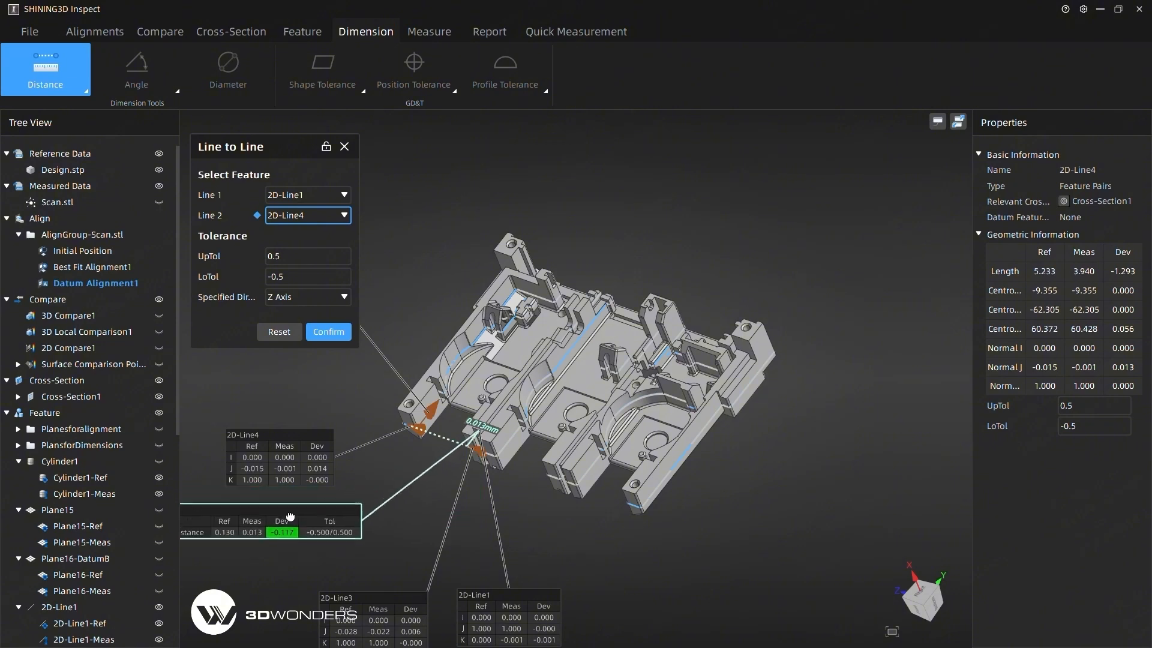
click(333, 334)
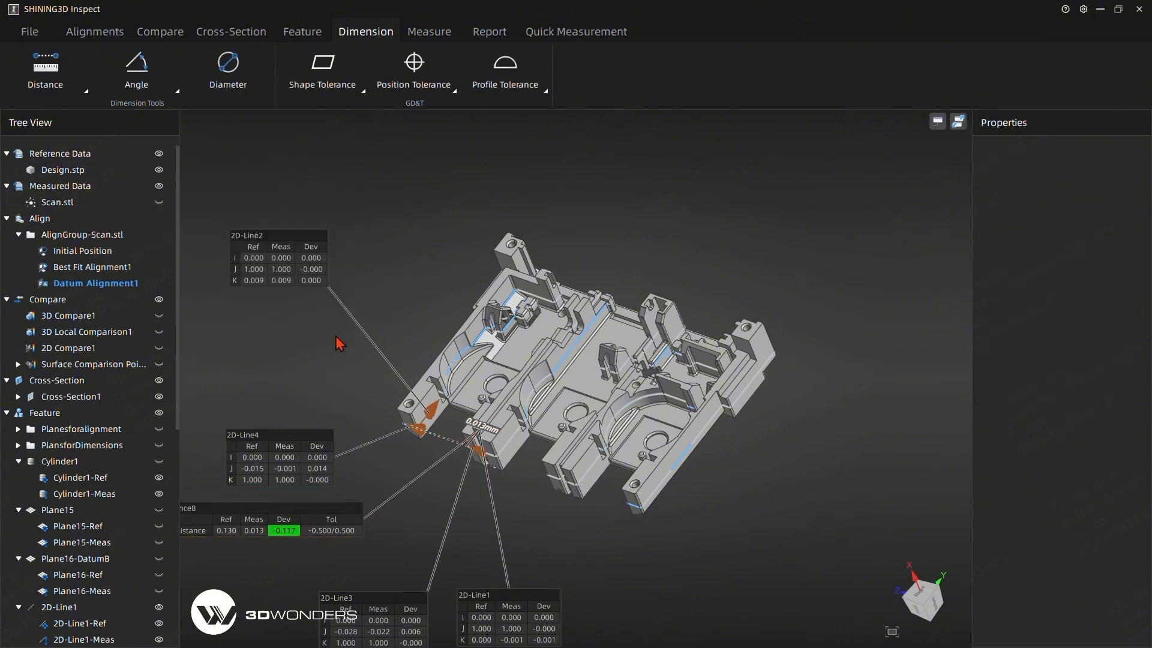
mouse_move(431, 350)
middle_down()
mouse_move(488, 262)
mouse_move(498, 287)
middle_up()
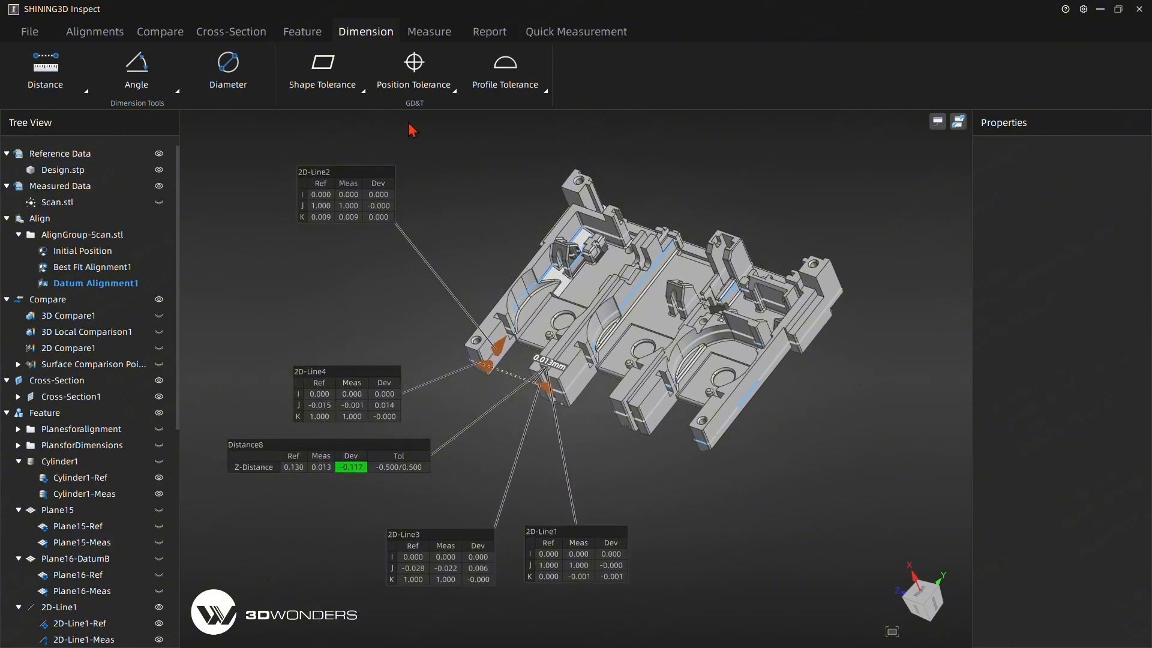
mouse_move(492, 324)
mouse_down()
mouse_move(463, 298)
mouse_move(492, 275)
mouse_up()
Group the four 2D line features, 2D-Line1 through 2D-Line4, in the Feature branch and collapse the group.
scroll(90, 528, down, 8)
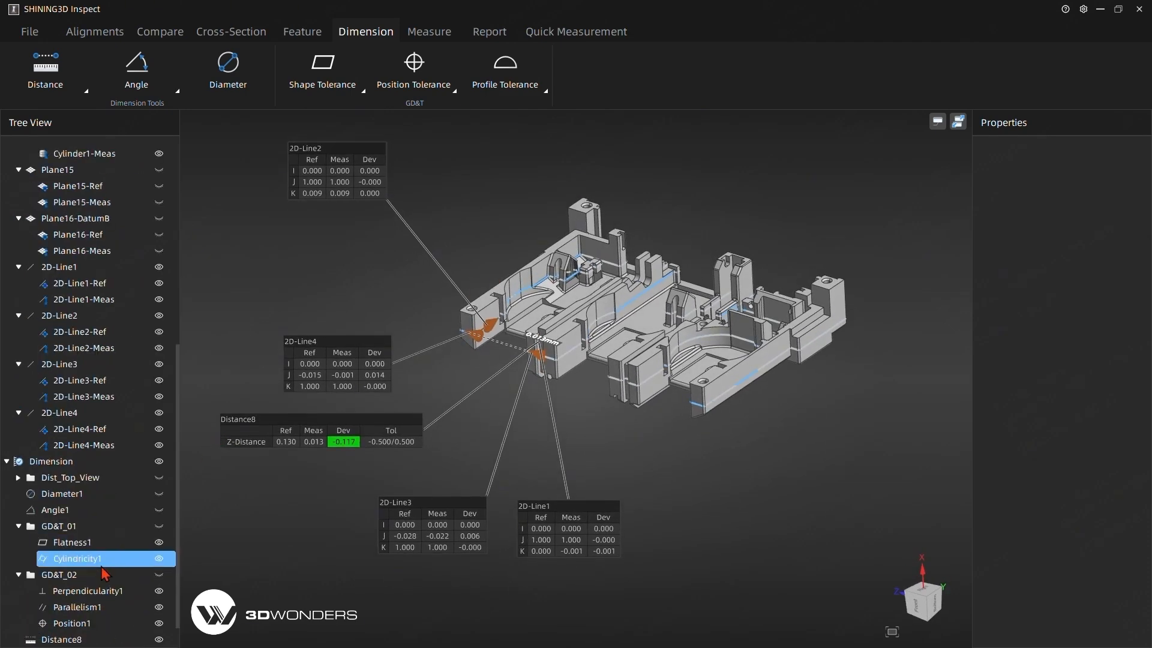
click(149, 511)
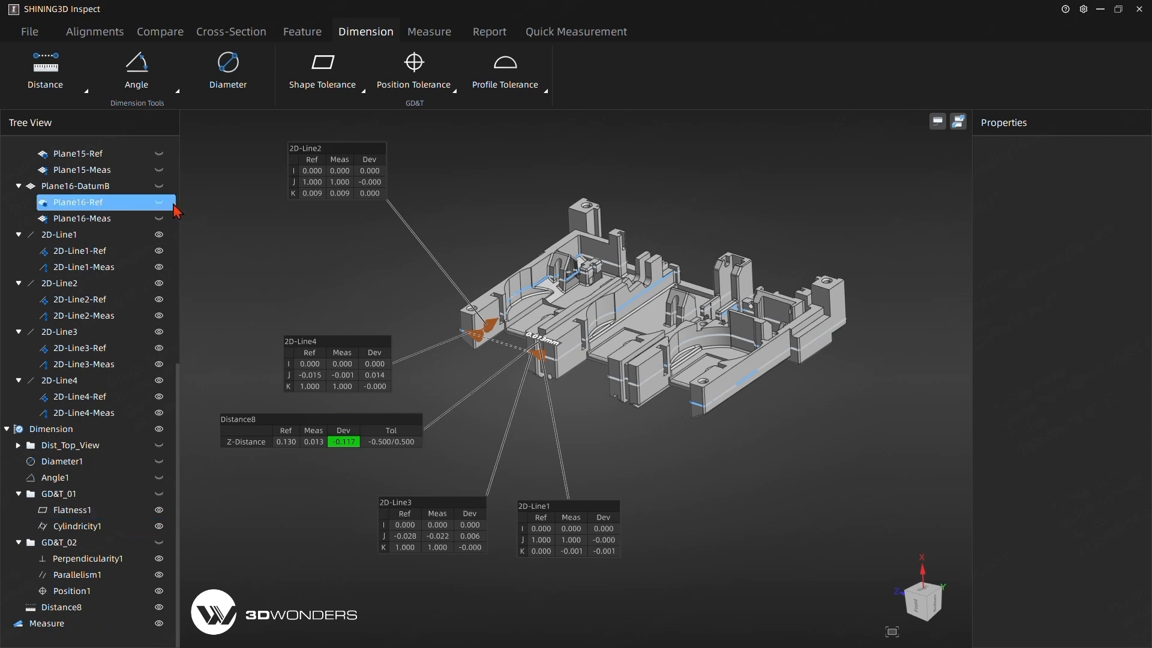
click(66, 237)
click(68, 251)
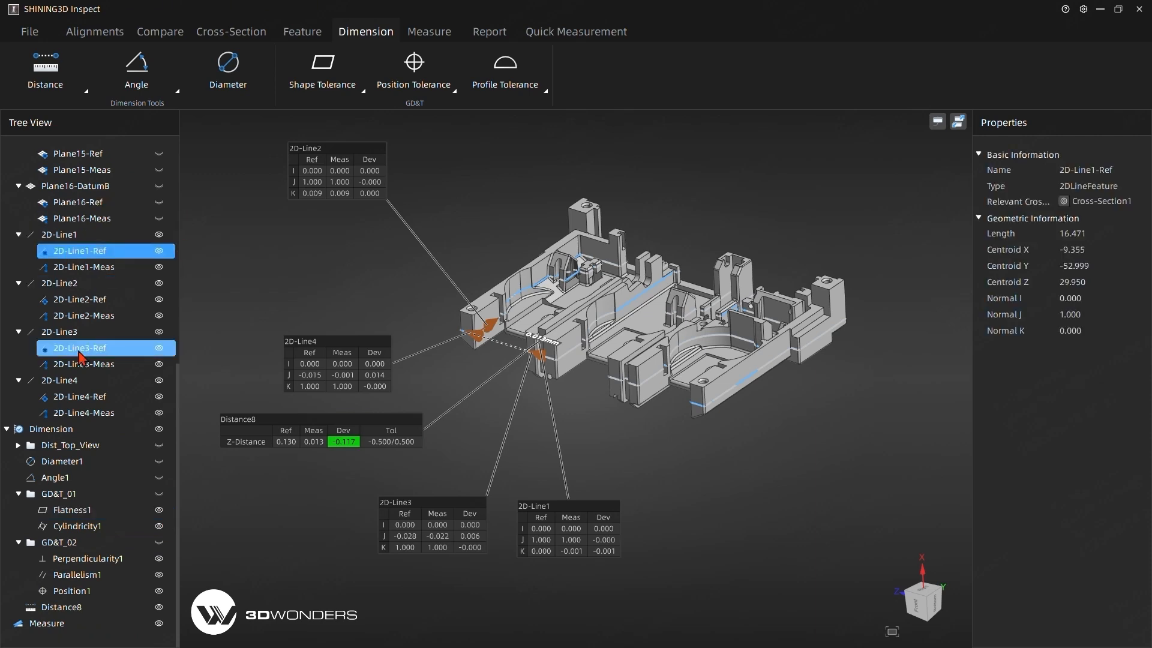
click(70, 238)
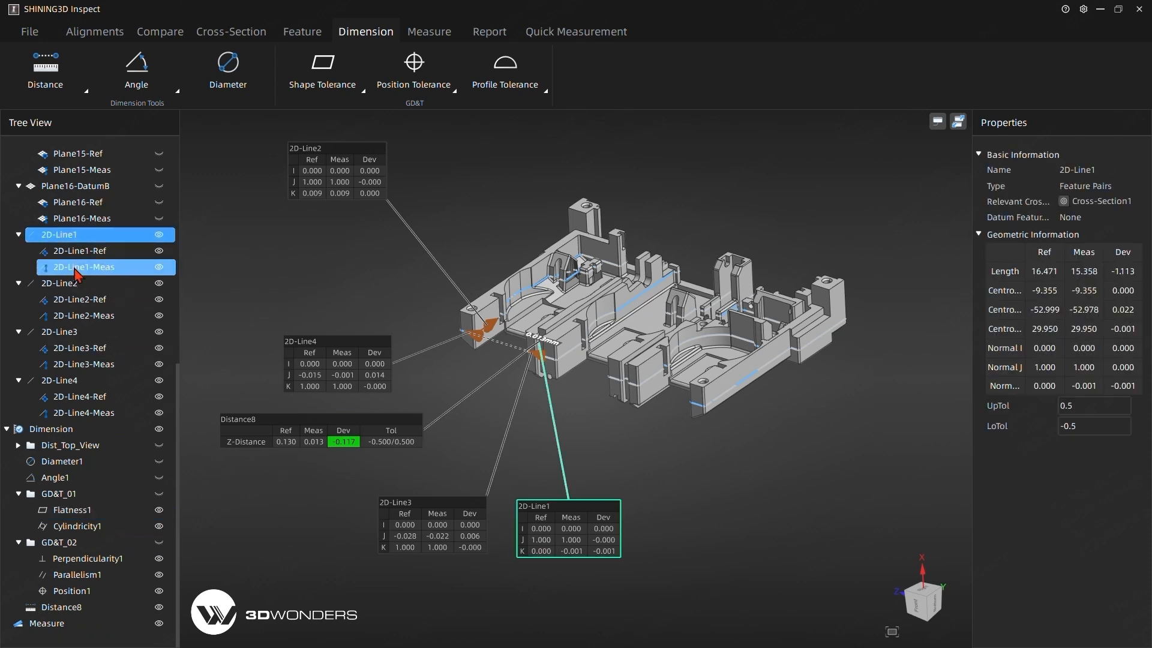
ctrl+click(69, 283)
ctrl+click(79, 338)
ctrl+click(70, 381)
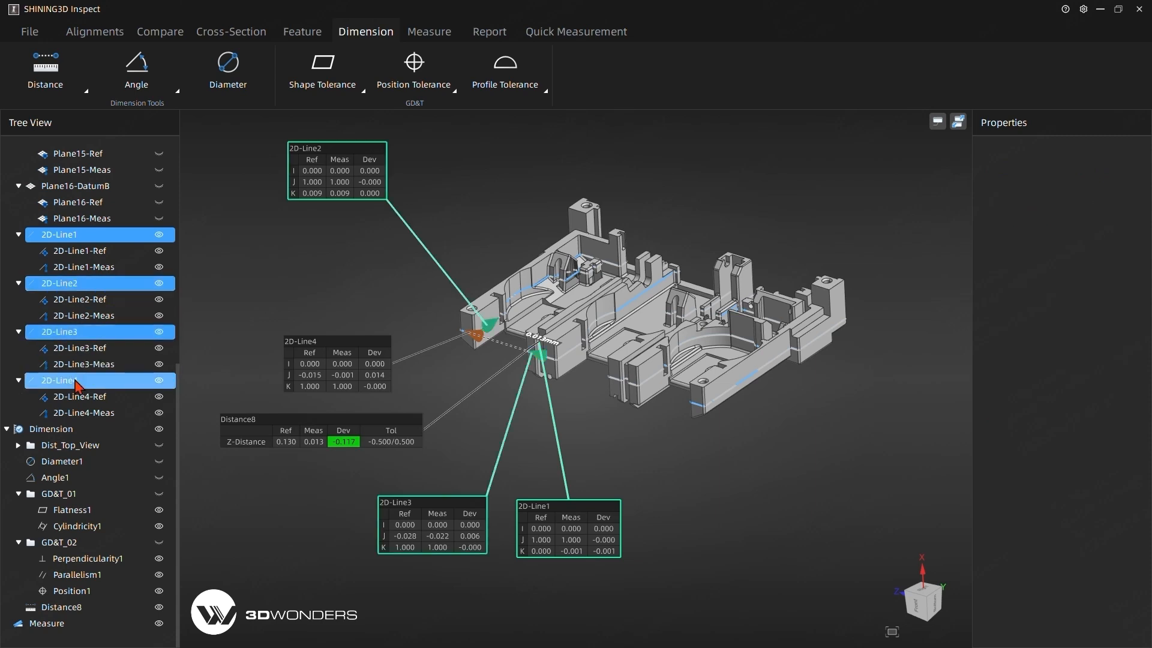
right_click(52, 239)
click(81, 277)
click(19, 236)
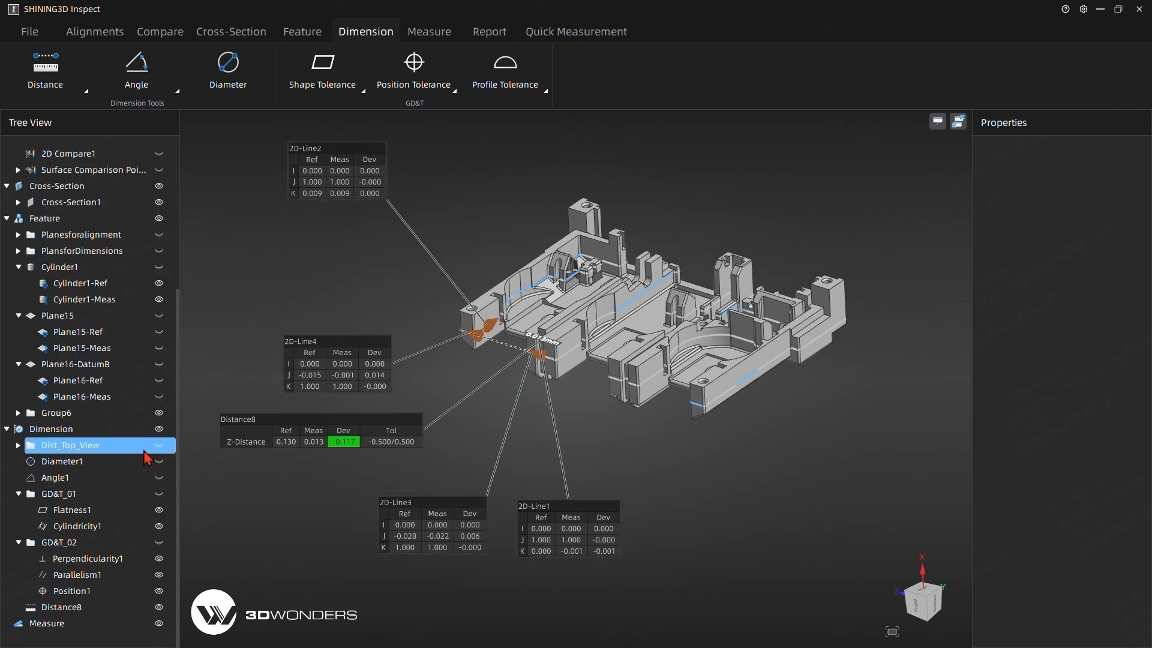
Hide the group of 2D lines and the Z-axis distance dimension in the model view.
click(132, 510)
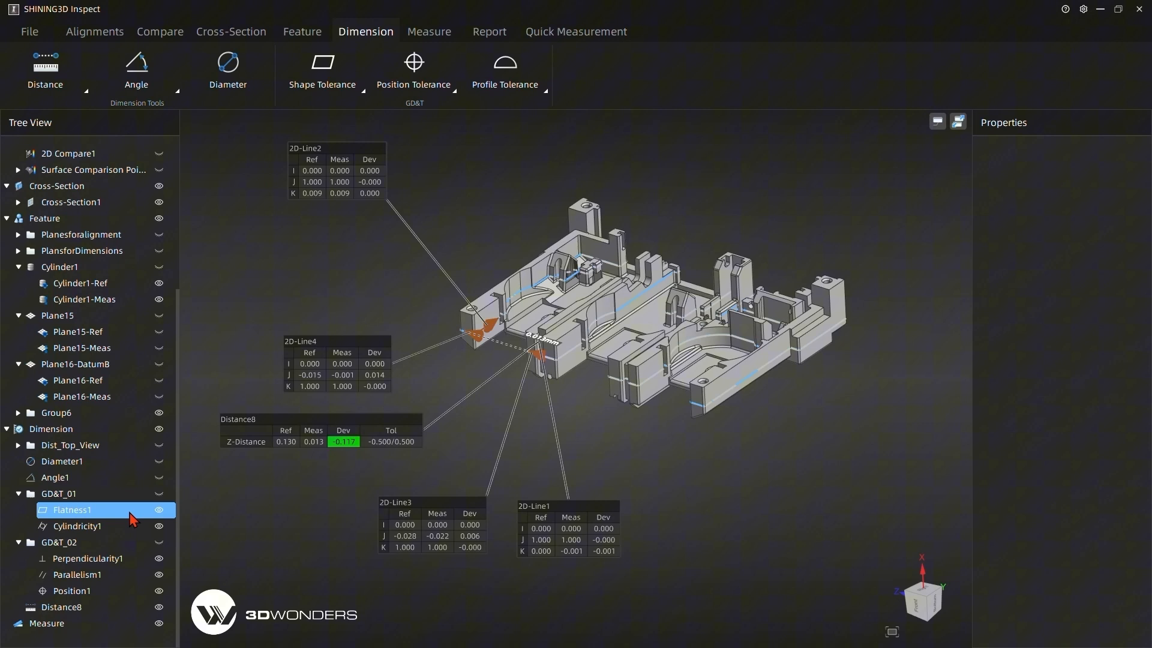
click(159, 413)
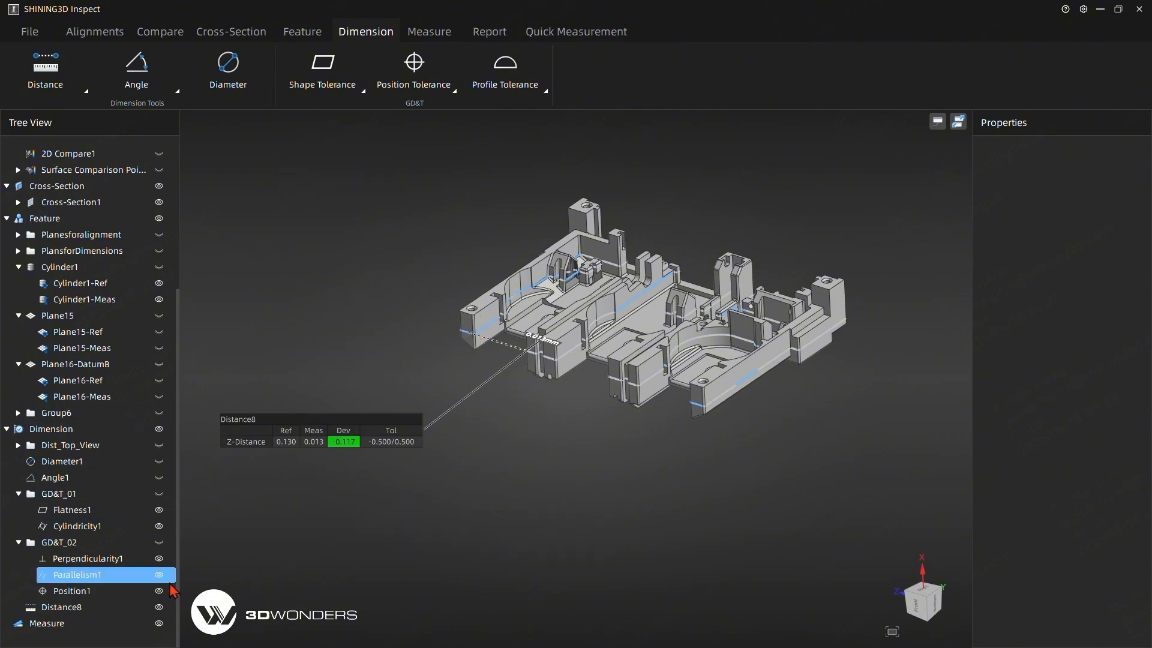
click(163, 607)
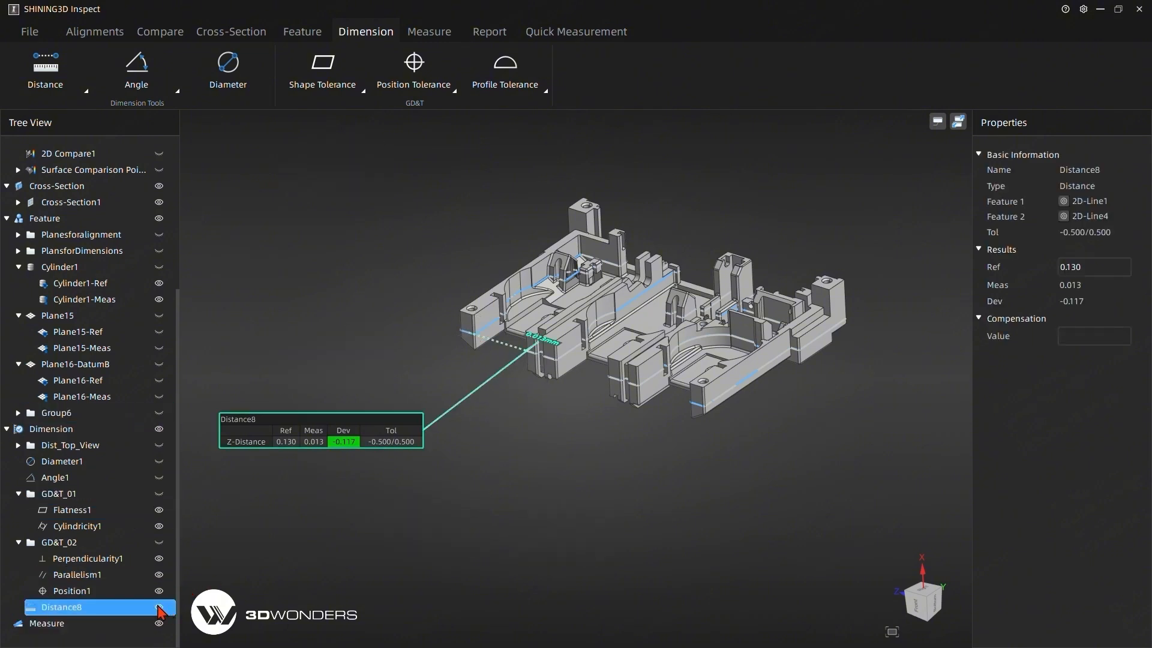
click(158, 606)
Open the report preview and set the cover info to part number 001, location My Desk and inspector Me of Course.
middle_drag(366, 242, 348, 261)
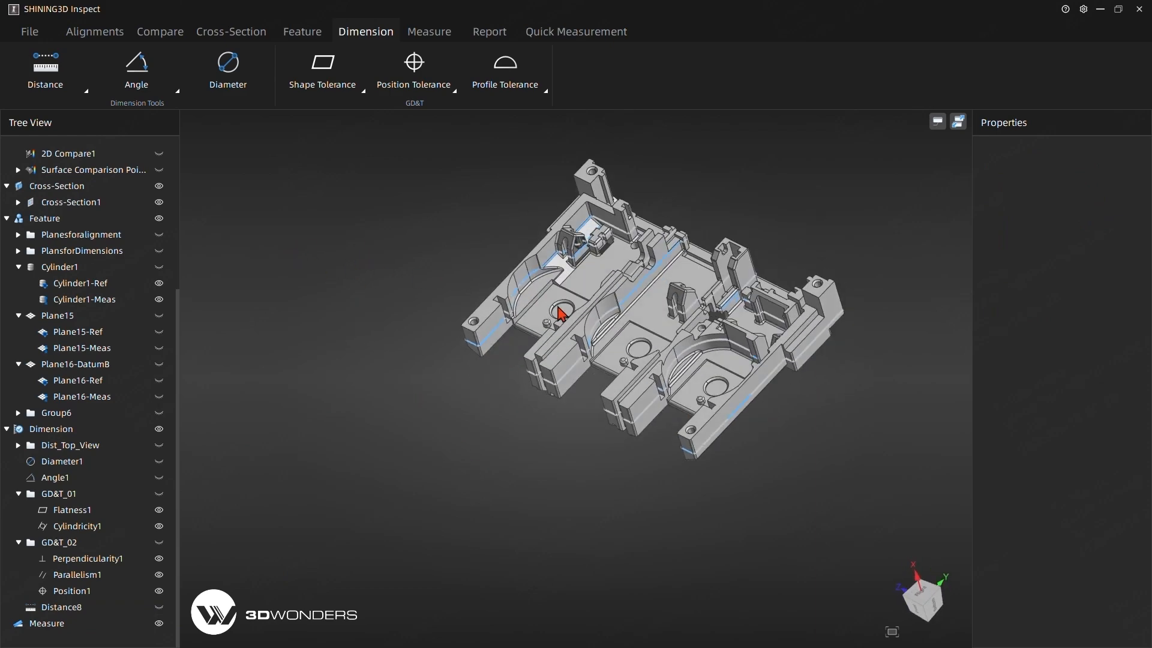
click(483, 34)
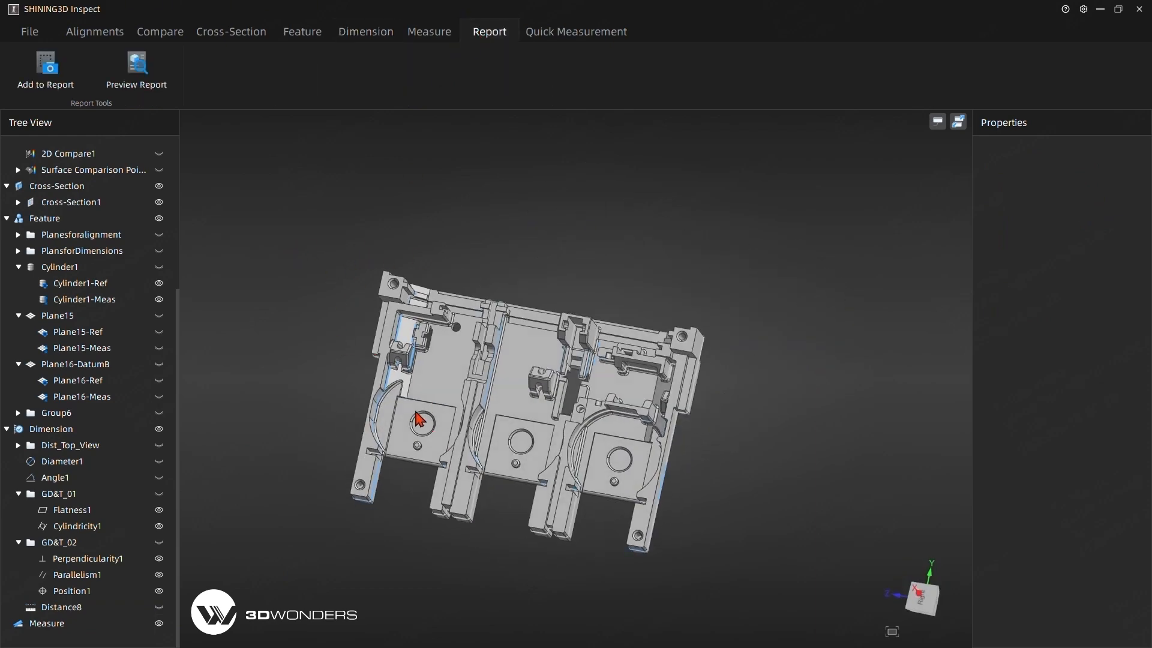
click(141, 77)
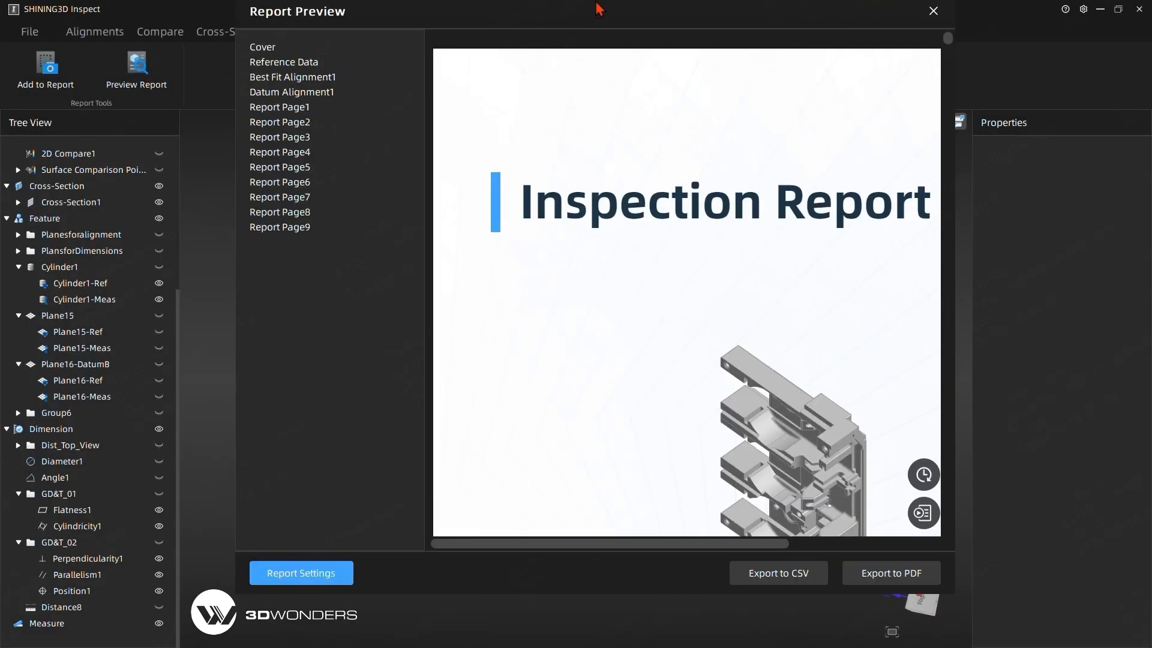
scroll(840, 357, down, 5)
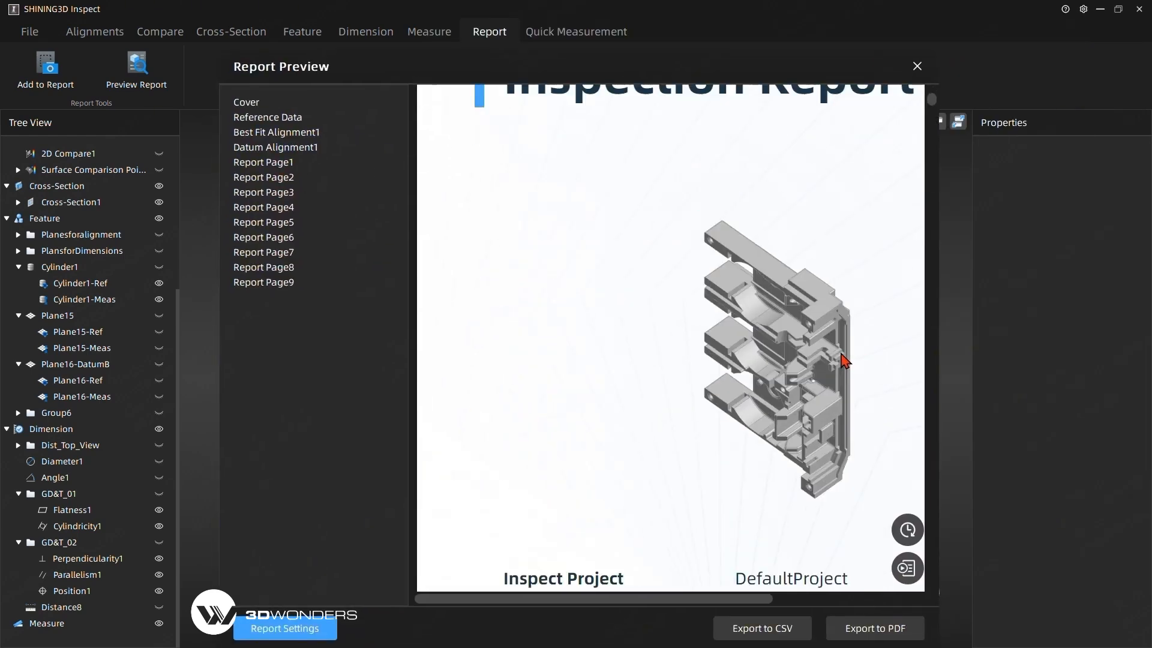
scroll(623, 368, down, 2)
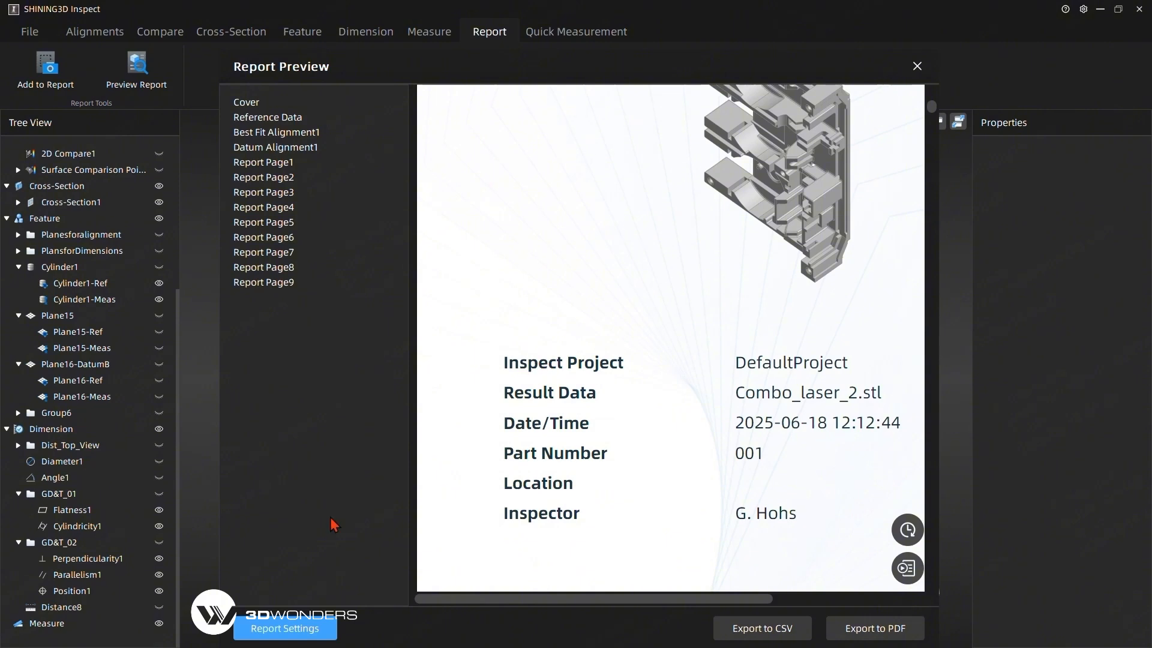
click(283, 632)
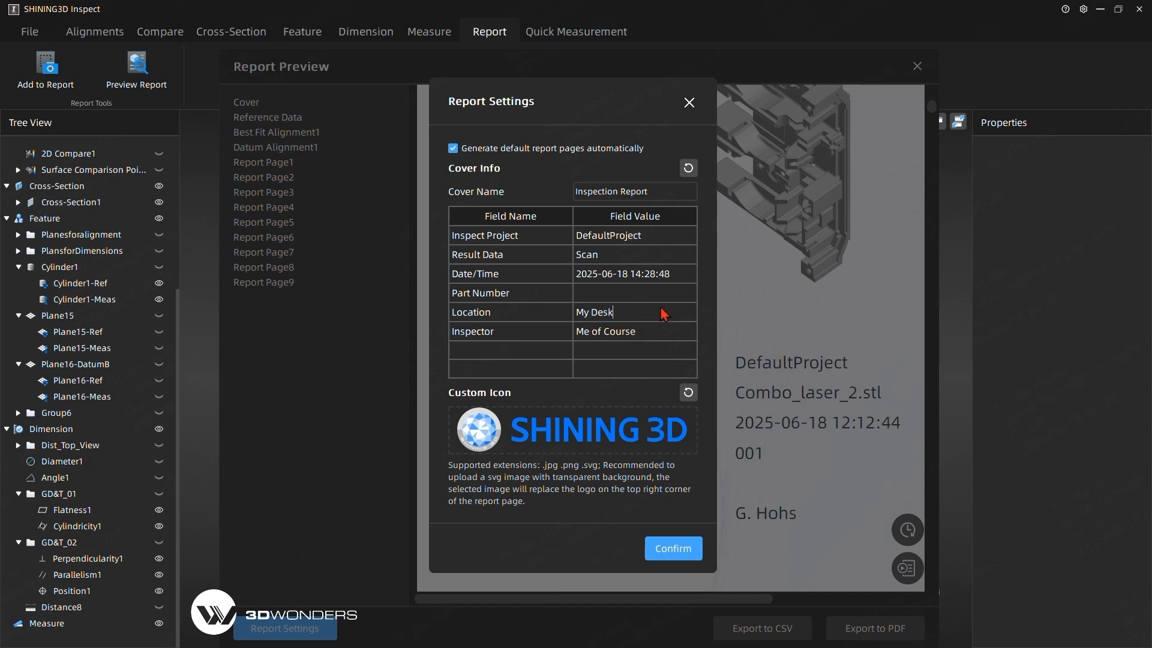
click(606, 293)
click(685, 555)
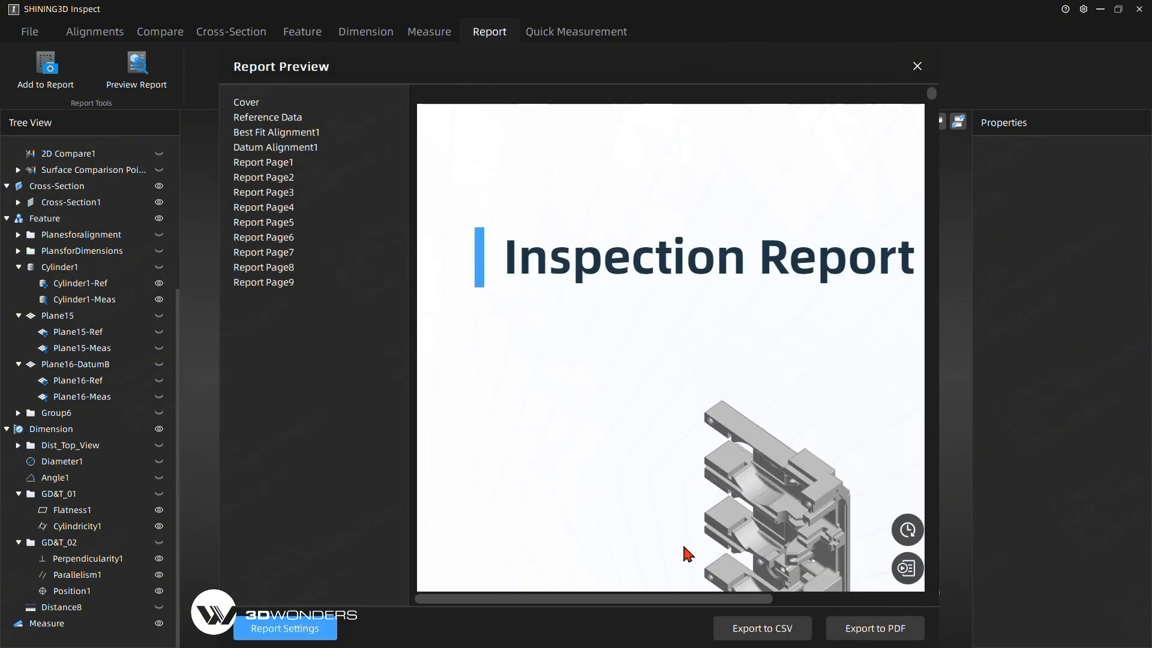
Review the report from the cover details through the reference data, alignment and comparison pages to the distance results table.
scroll(632, 329, down, 8)
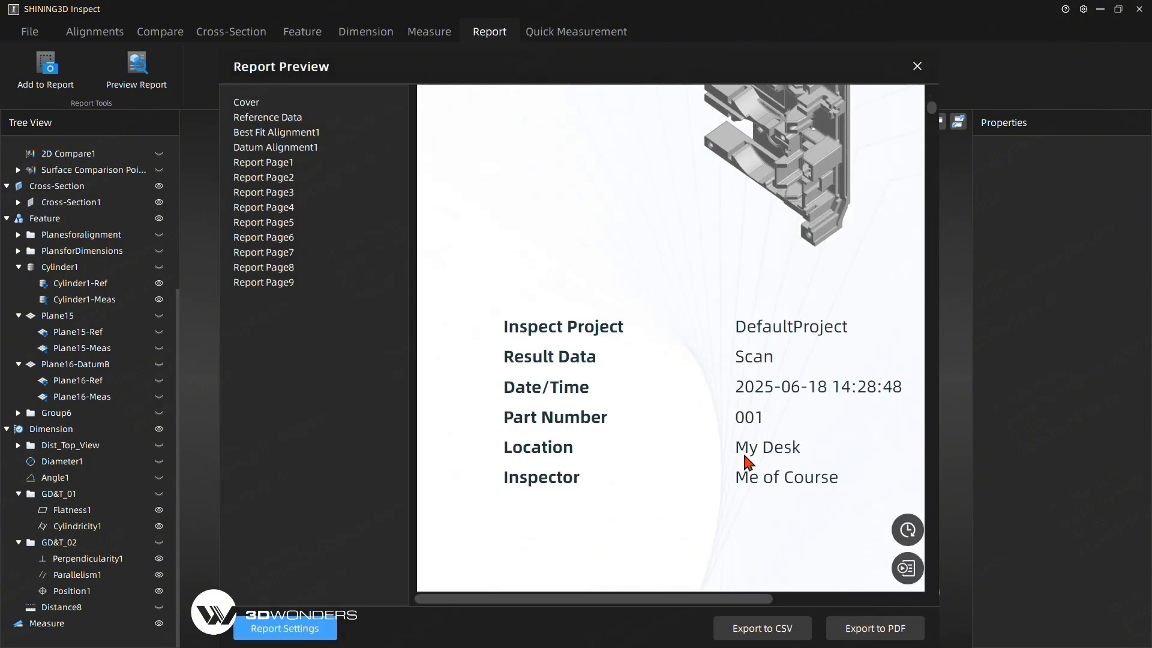
scroll(540, 330, down, 5)
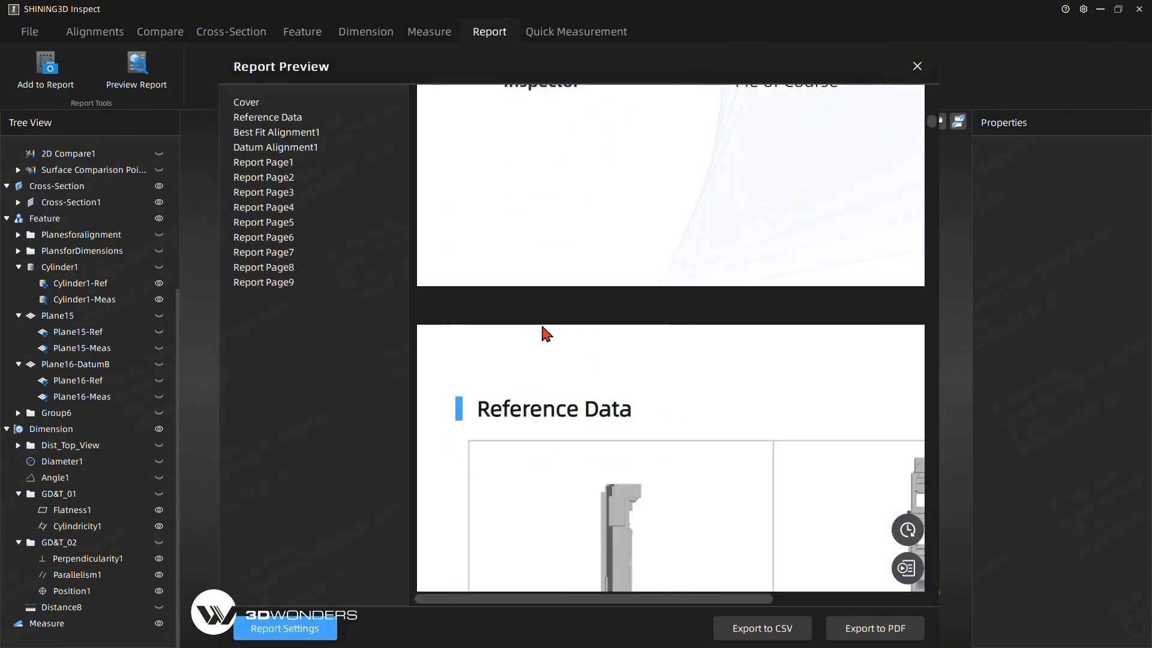
scroll(576, 324, down, 5)
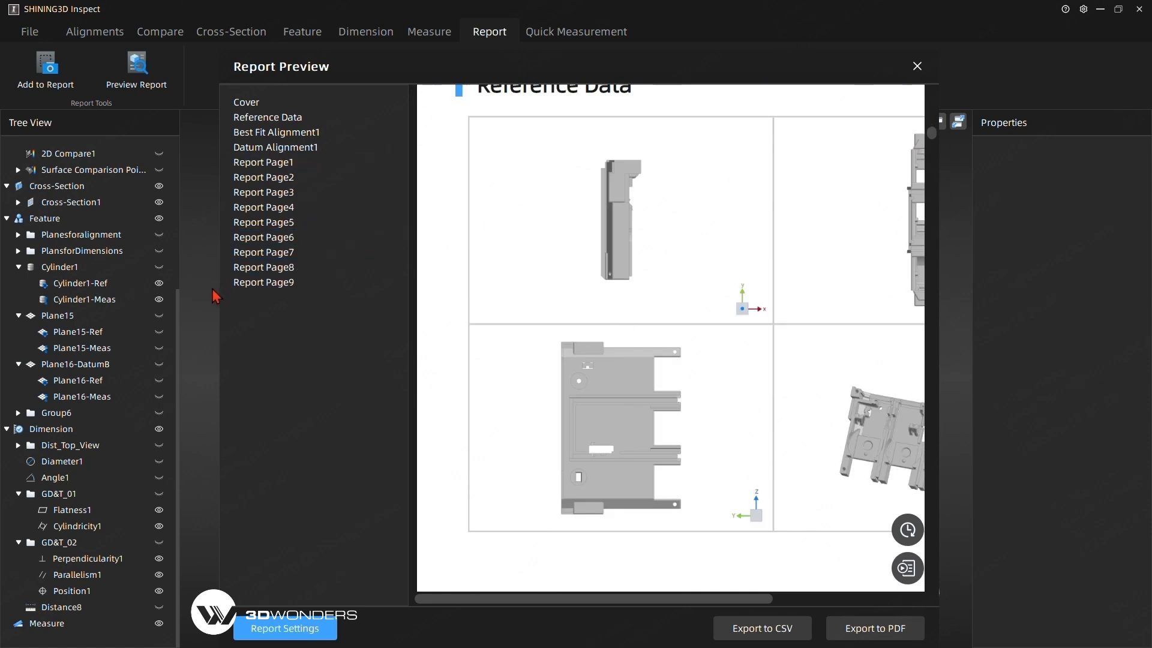
scroll(650, 304, down, 10)
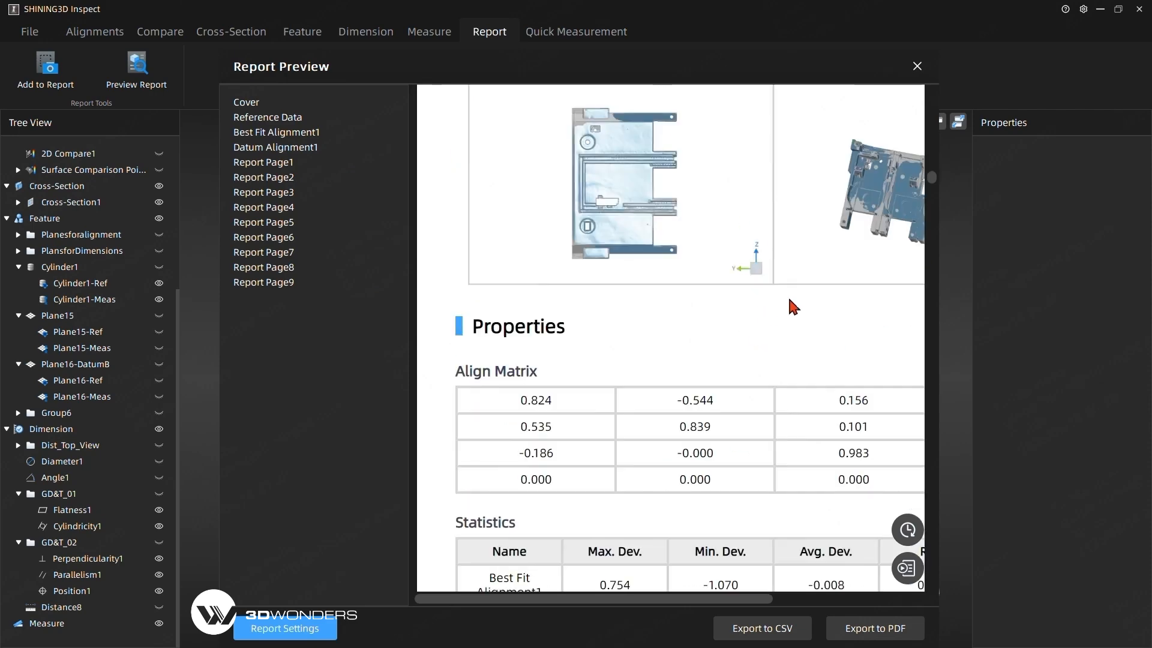
scroll(794, 307, down, 15)
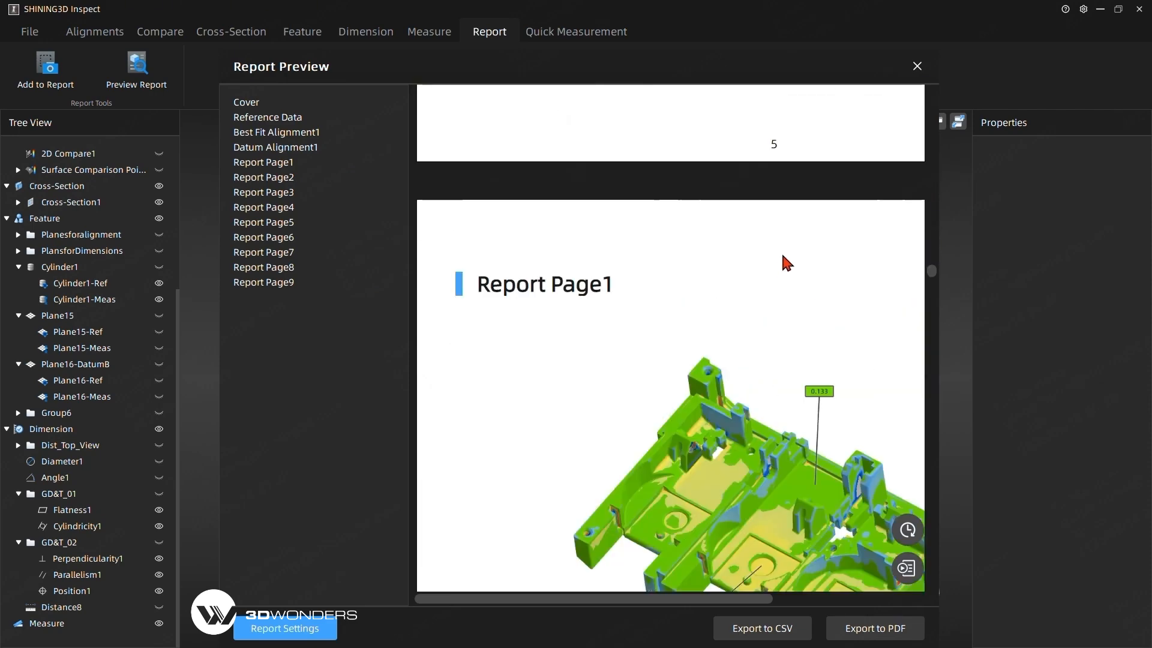
scroll(780, 258, down, 15)
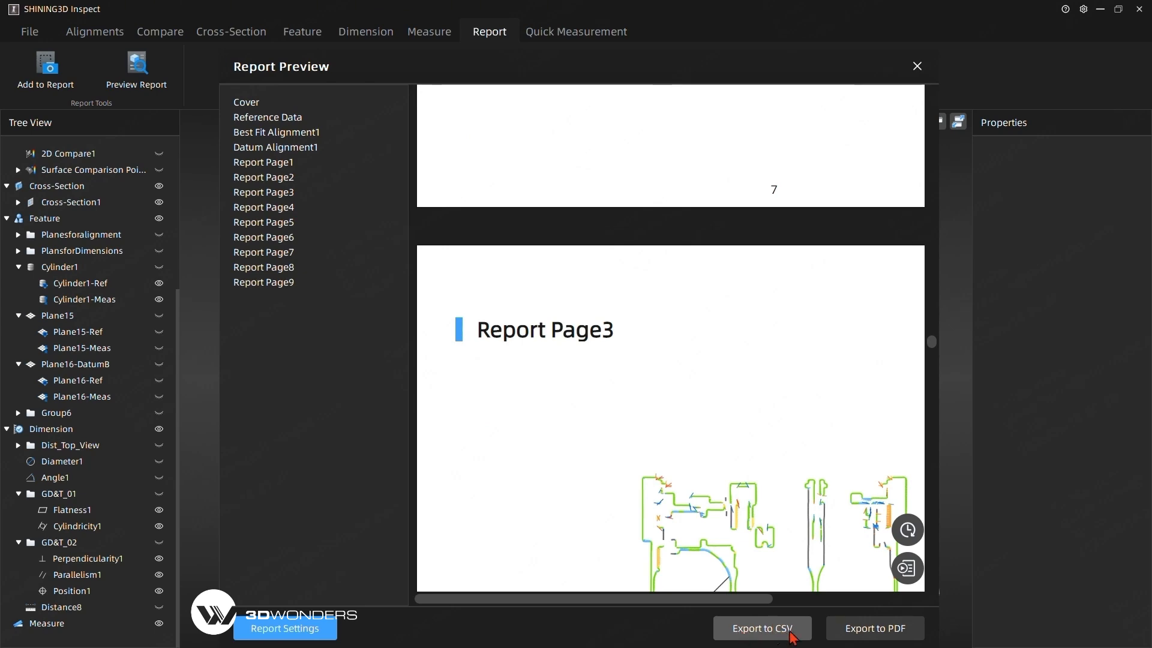
scroll(681, 406, down, 15)
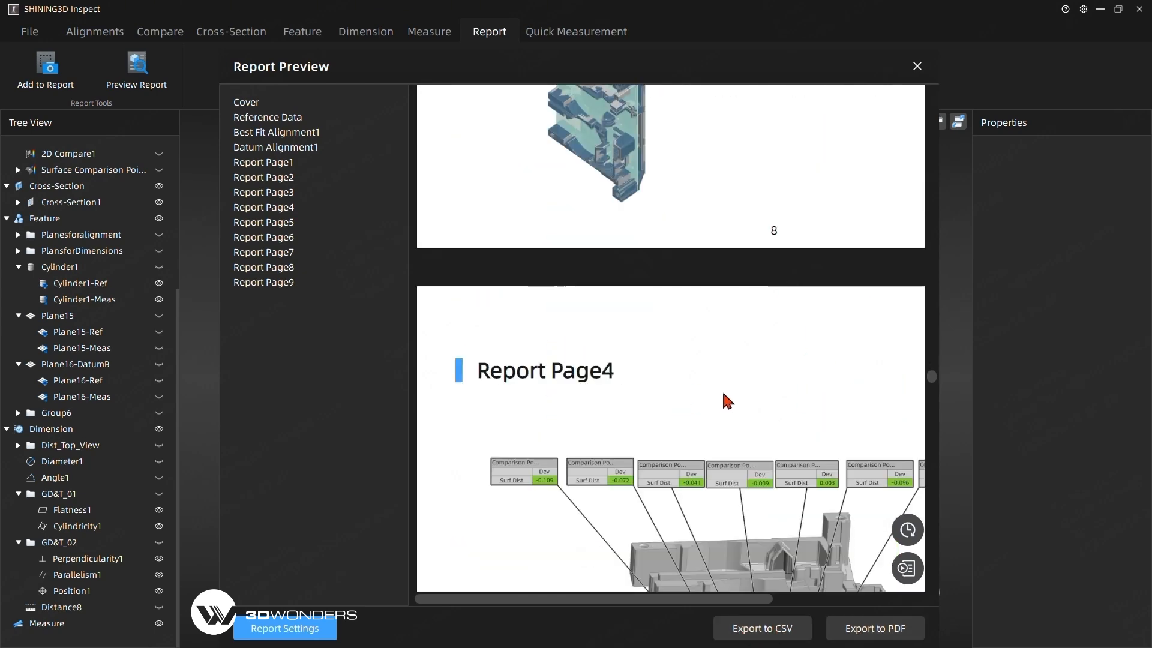
scroll(720, 393, down, 15)
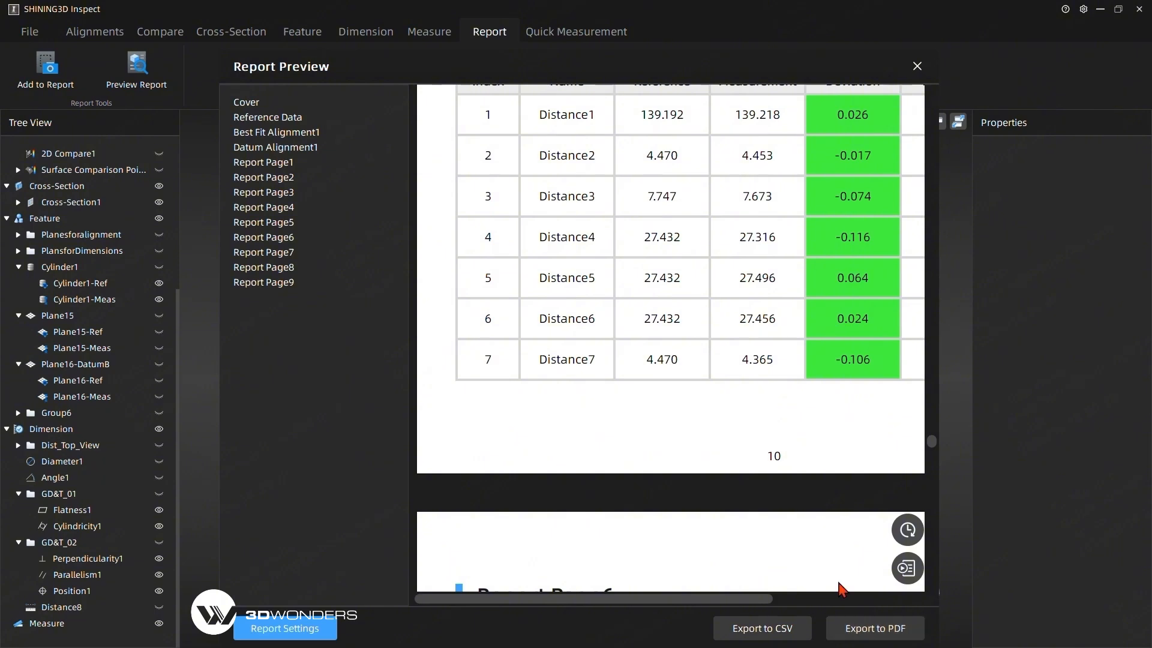
Export the inspection report as a PDF named Name001 in the Files\TESTN folder on Volume (D:) and close the report preview.
click(859, 634)
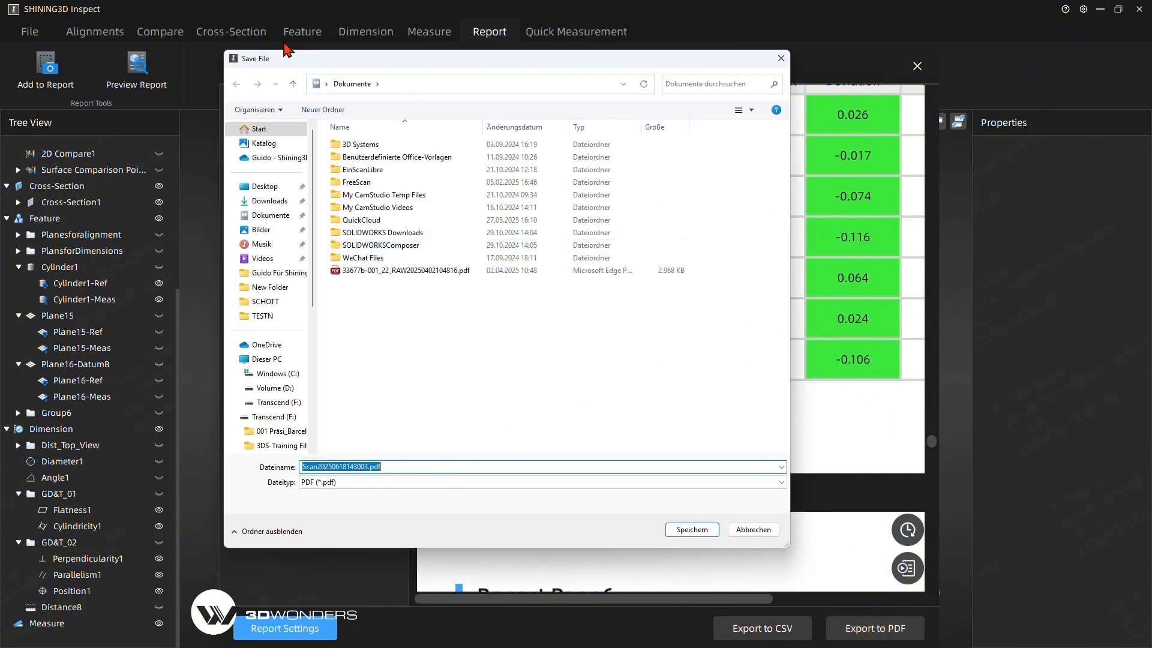
click(267, 388)
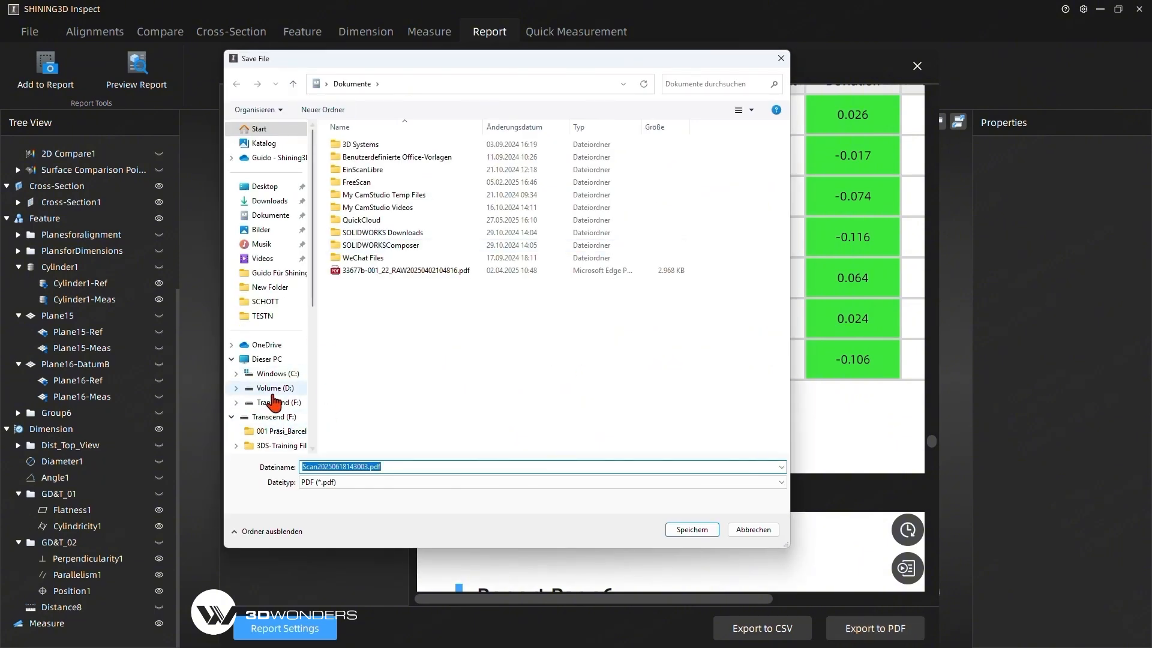
double_click(349, 144)
double_click(416, 336)
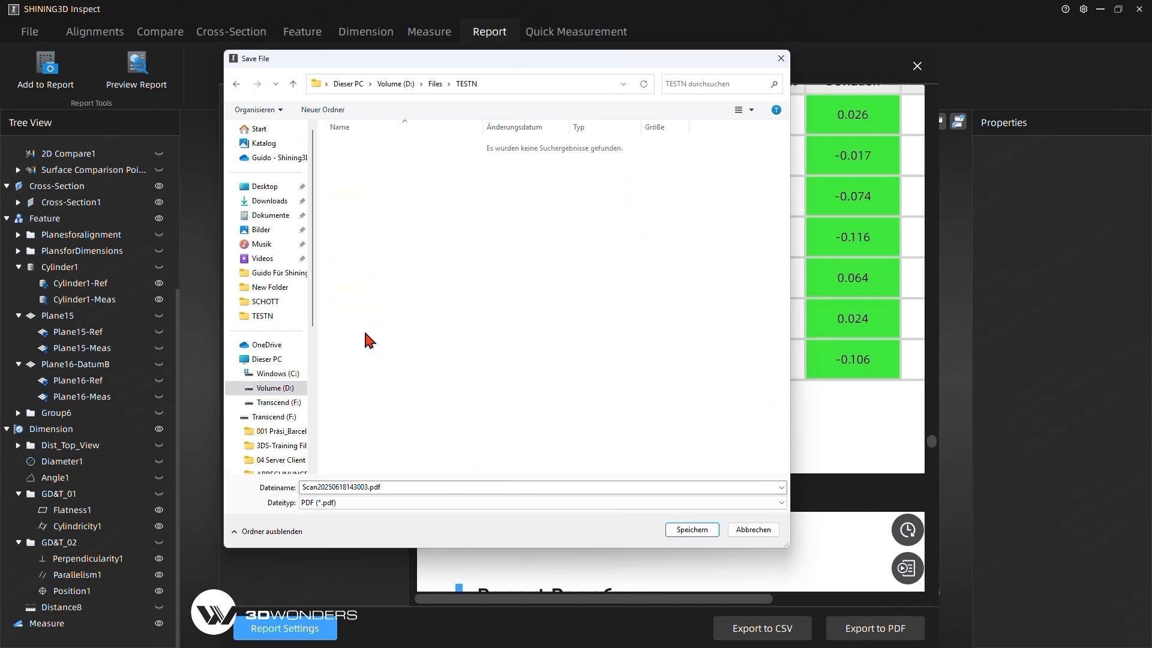
double_click(404, 486)
text(Name001)
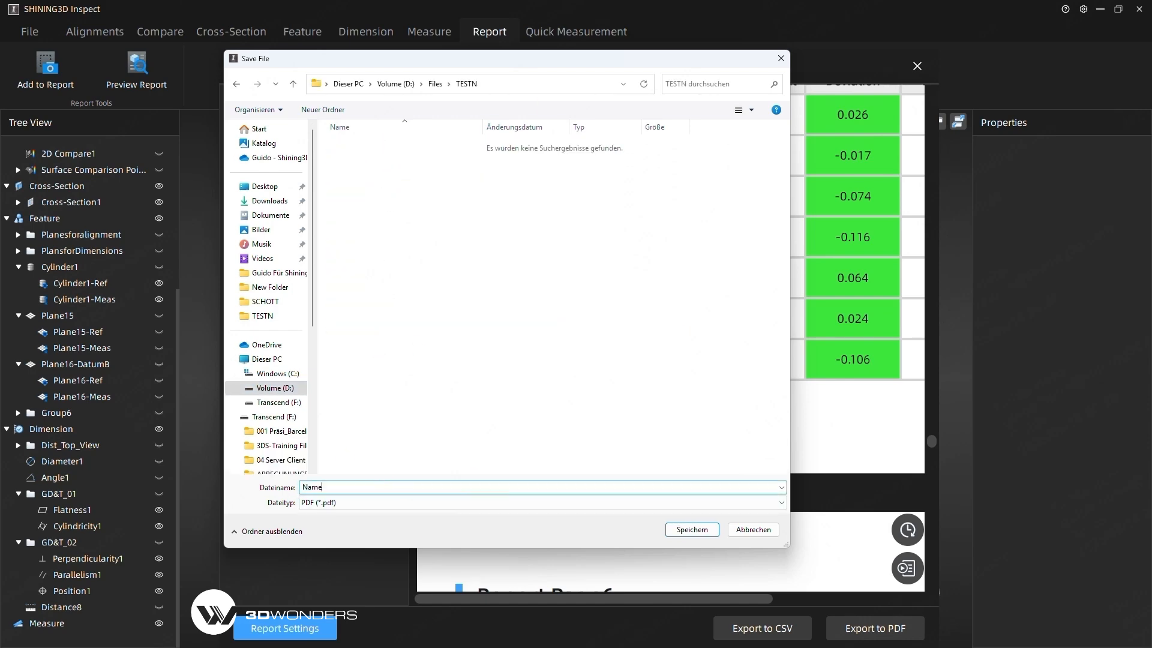
click(693, 529)
click(915, 67)
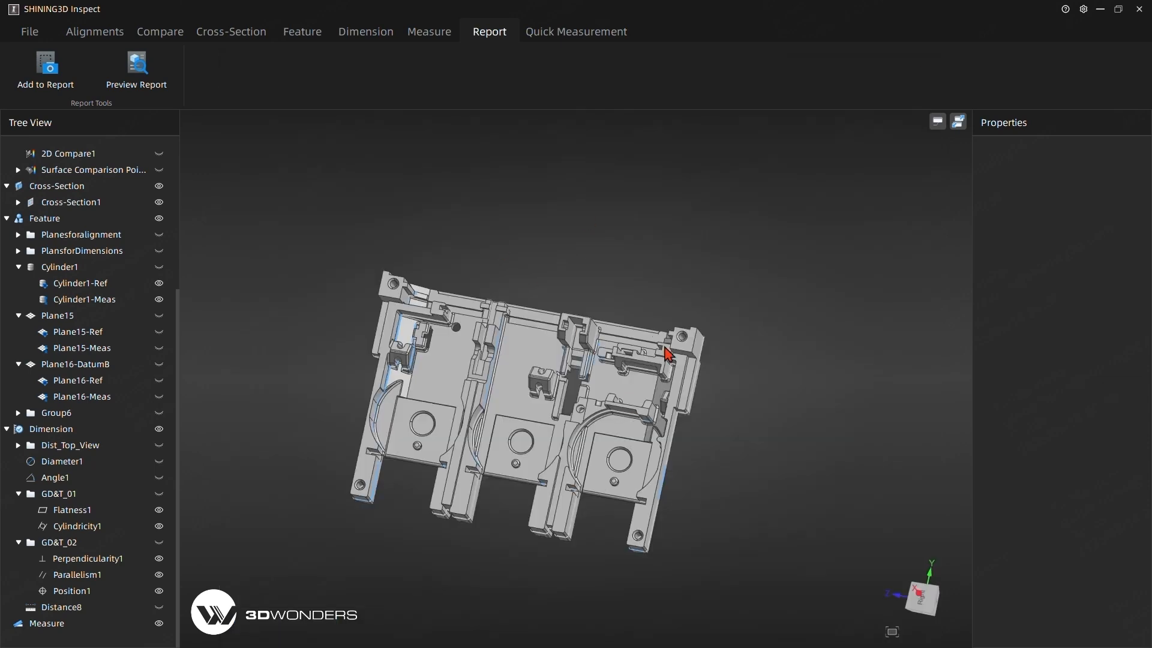
Save the inspection project as the template DefaultTemplate.SNITemplate in the TESTN folder.
drag(515, 191, 504, 360)
drag(791, 265, 832, 282)
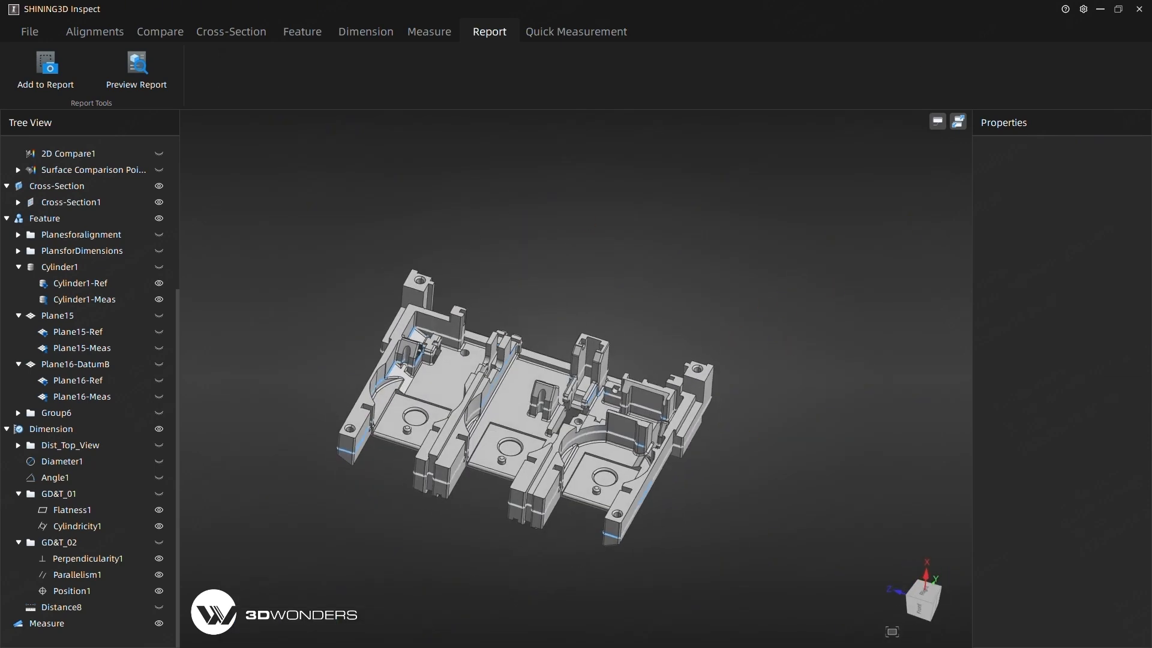
click(34, 34)
click(47, 83)
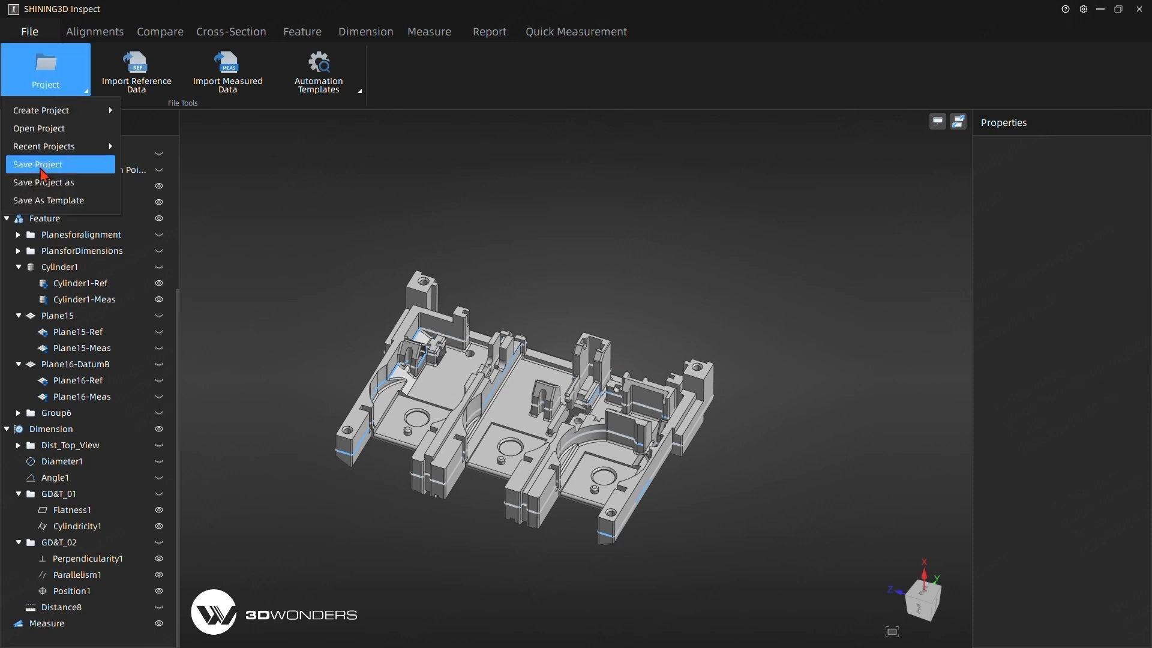
click(38, 166)
click(29, 31)
click(46, 72)
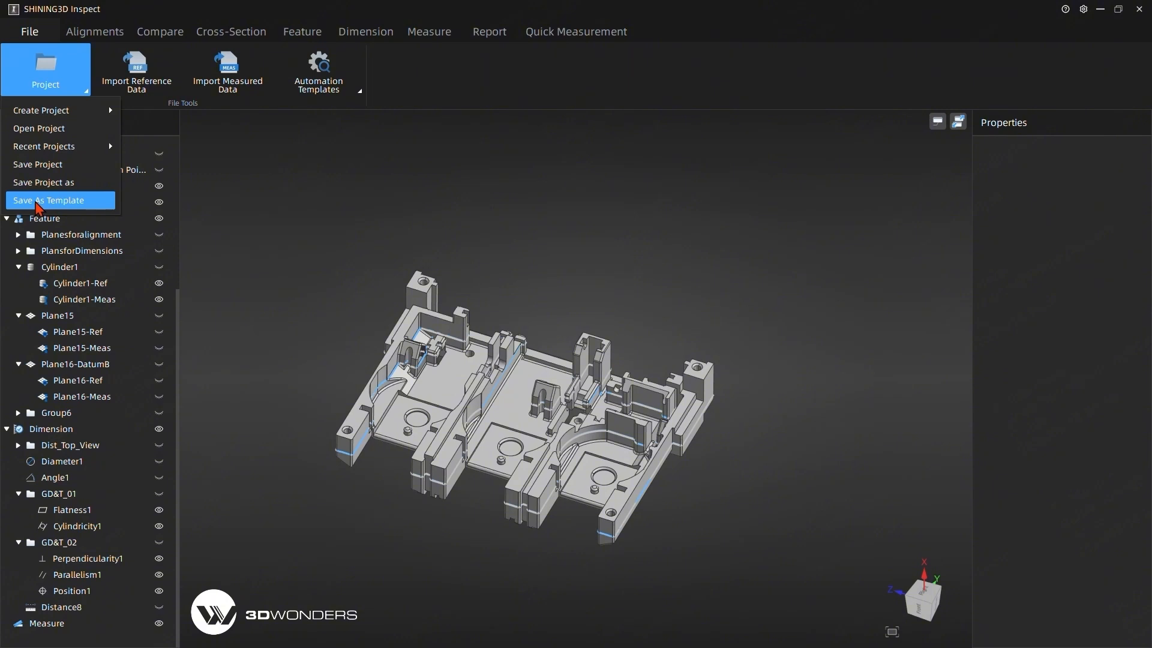
click(38, 202)
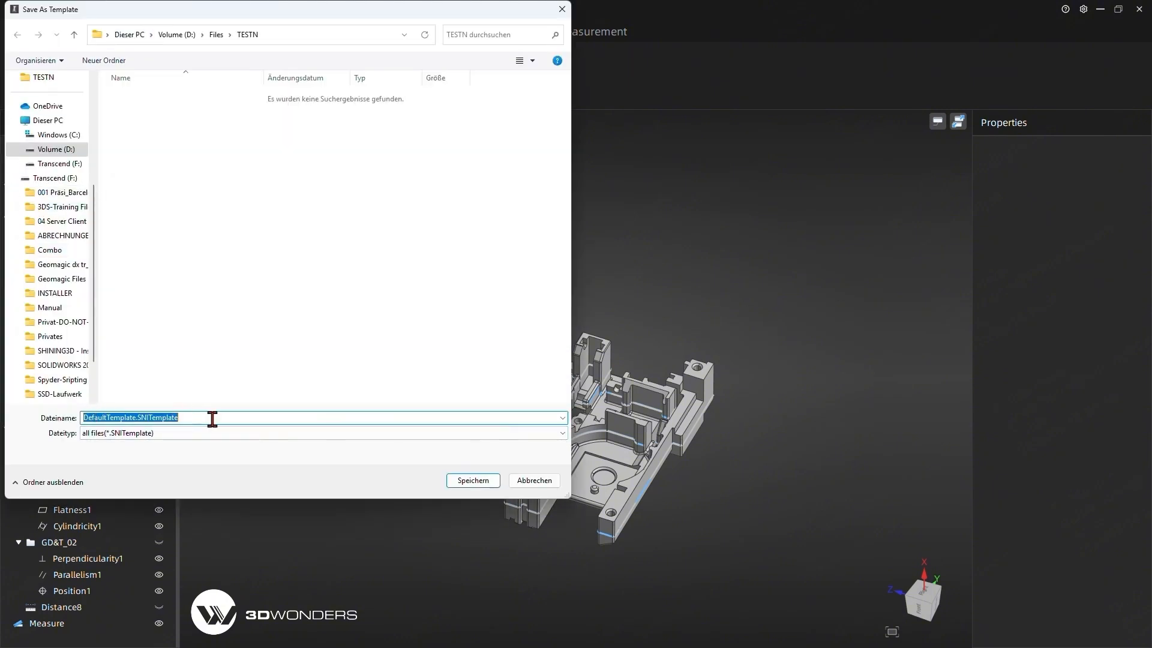
click(473, 480)
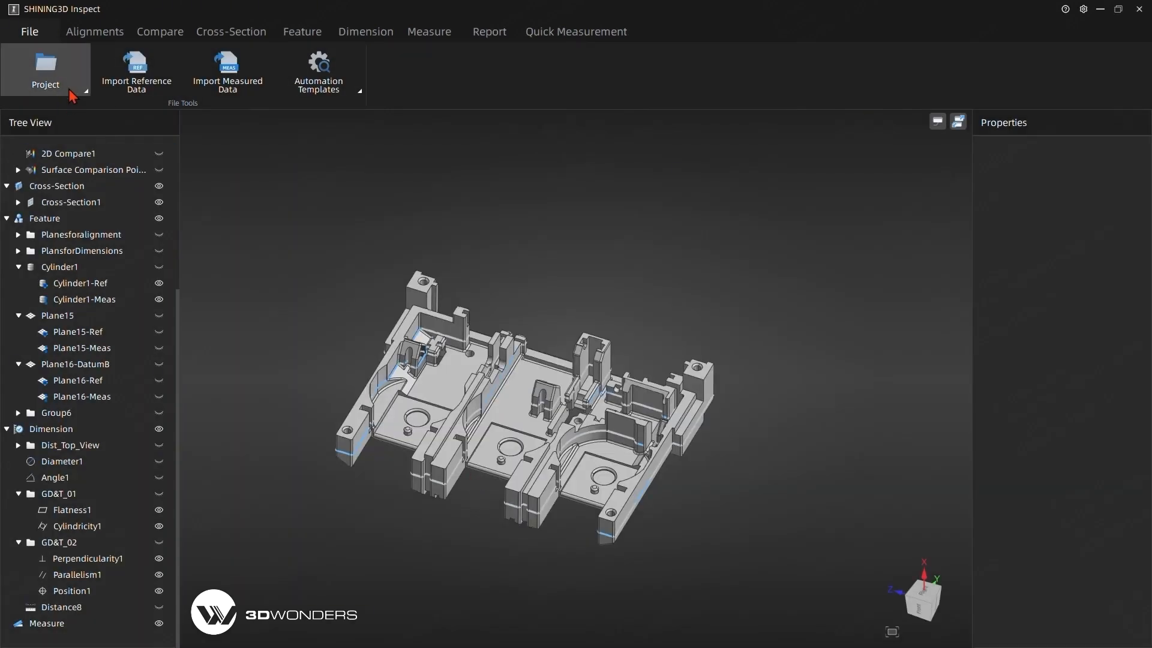
Start a new project from a template, saving the current project as DefaultProject.SNIProj in the TESTN folder.
click(39, 90)
mouse_move(71, 114)
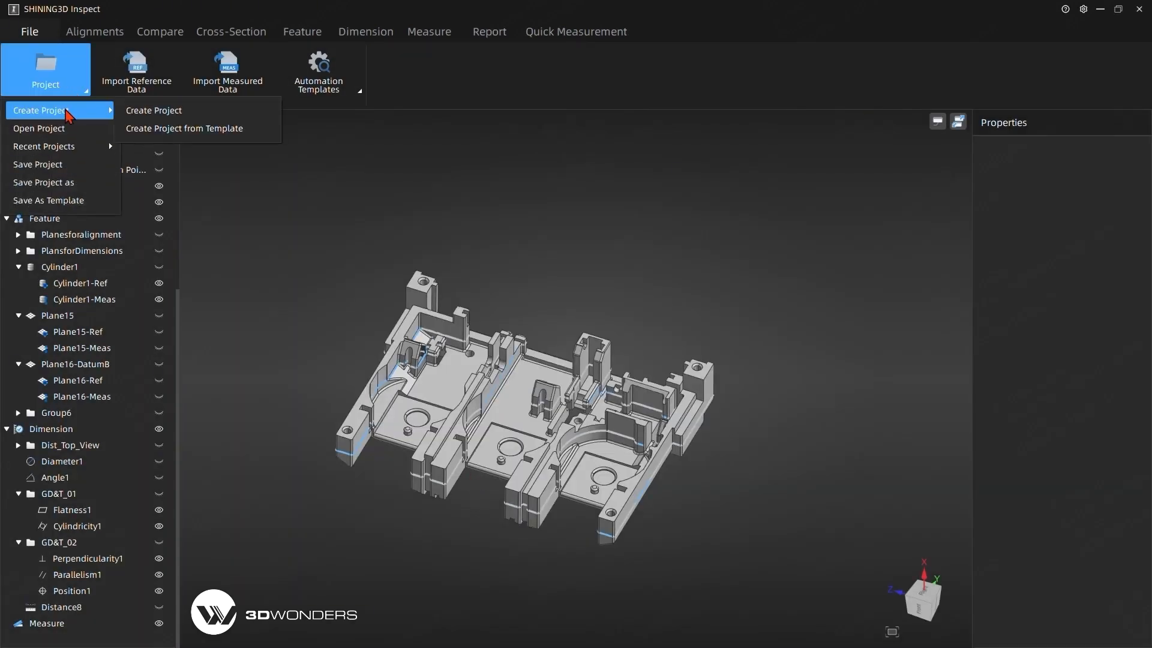
click(190, 139)
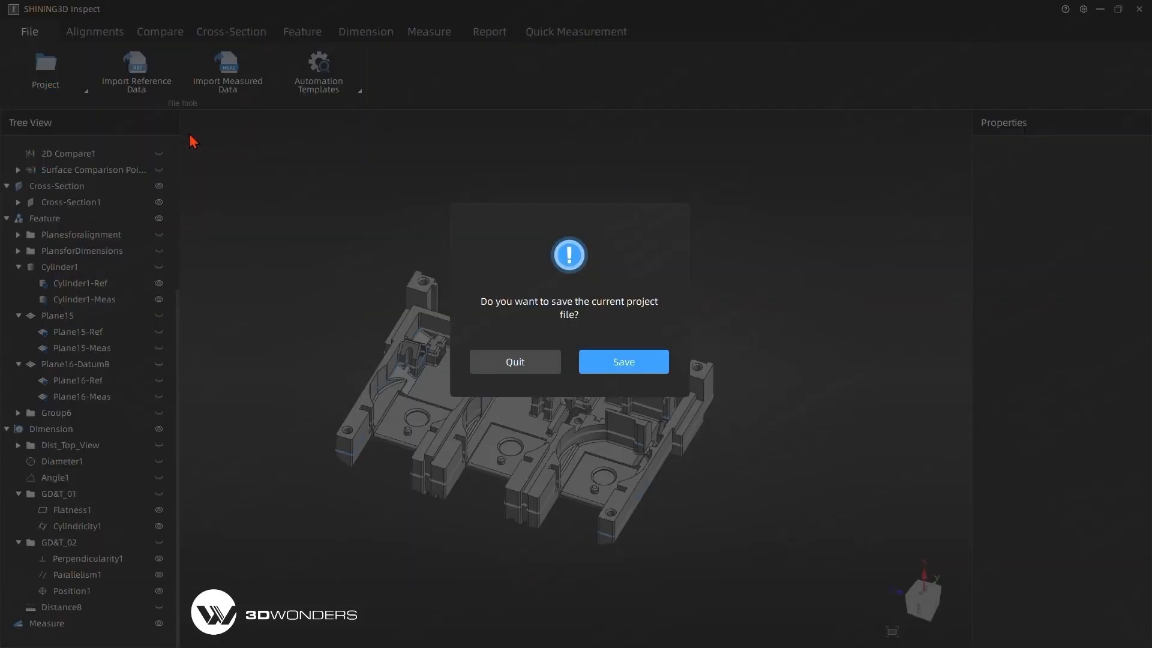
click(606, 360)
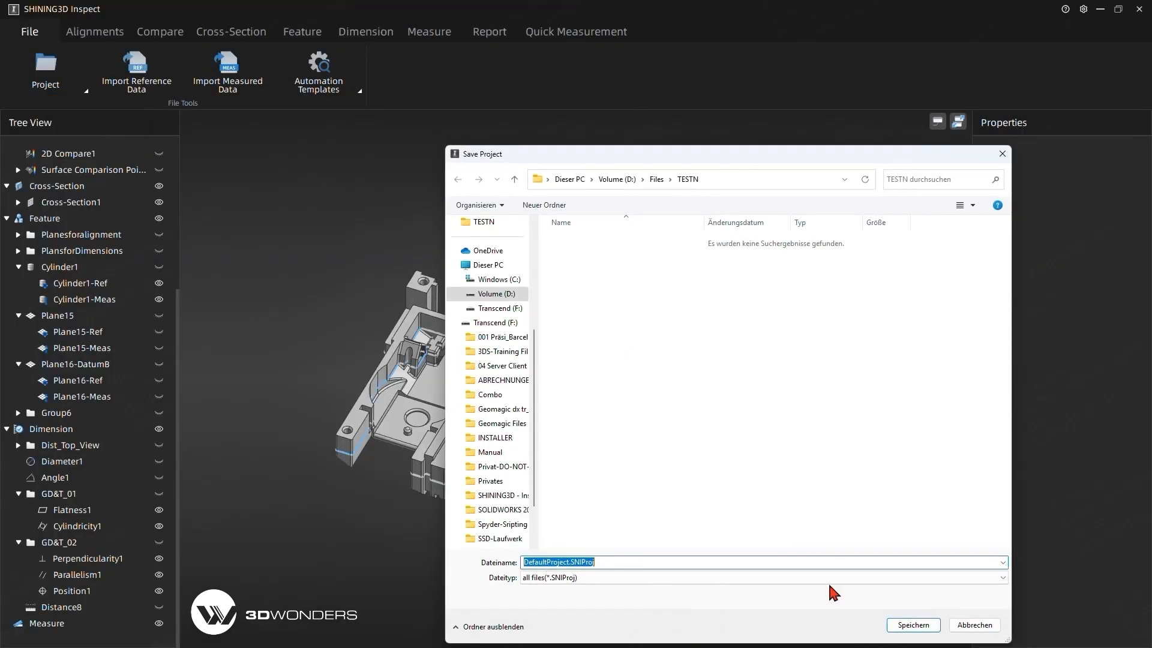
click(928, 626)
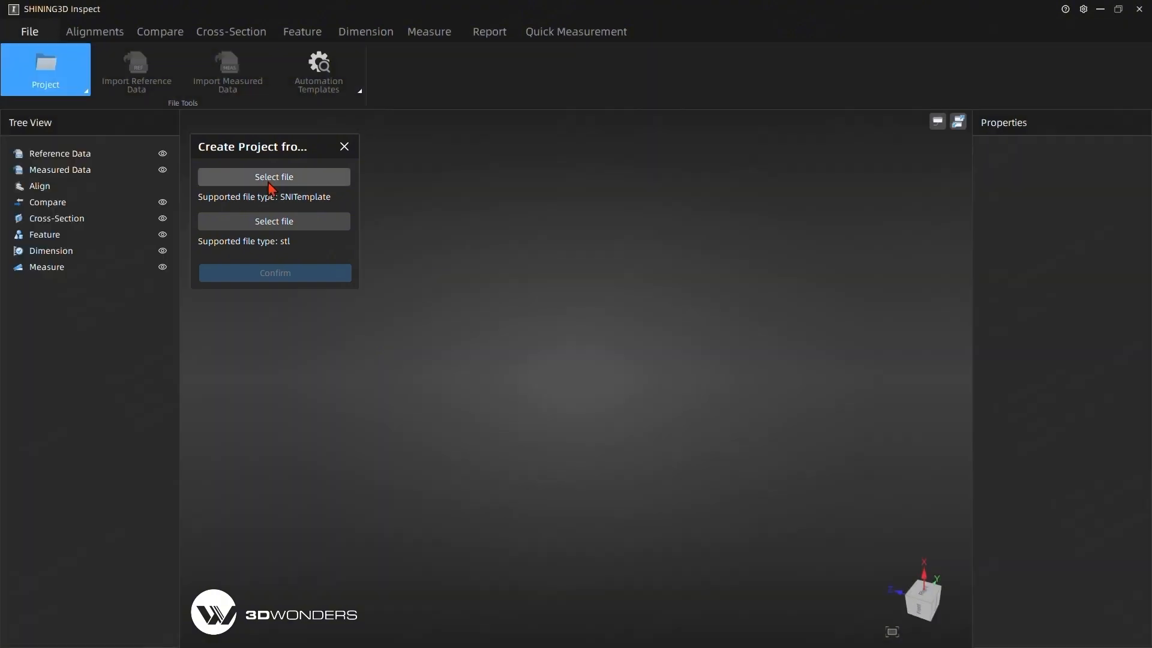
Create the project from DefaultTemplate.SNITemplate with Scan 2.stl as the measured data.
click(270, 180)
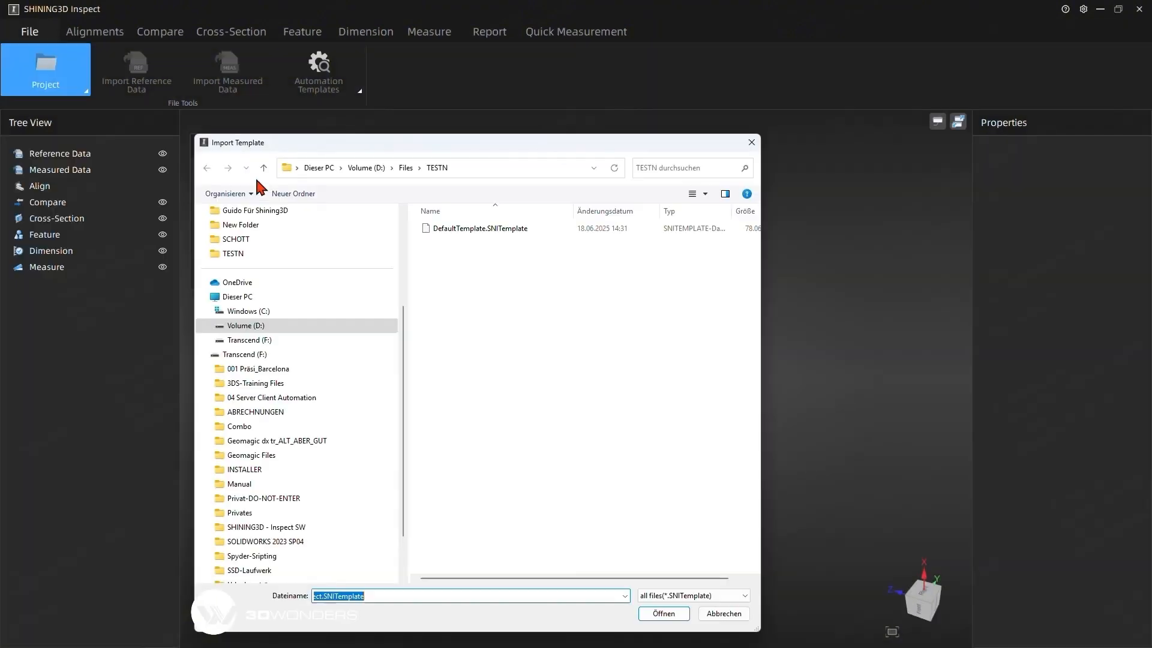
click(463, 231)
click(663, 613)
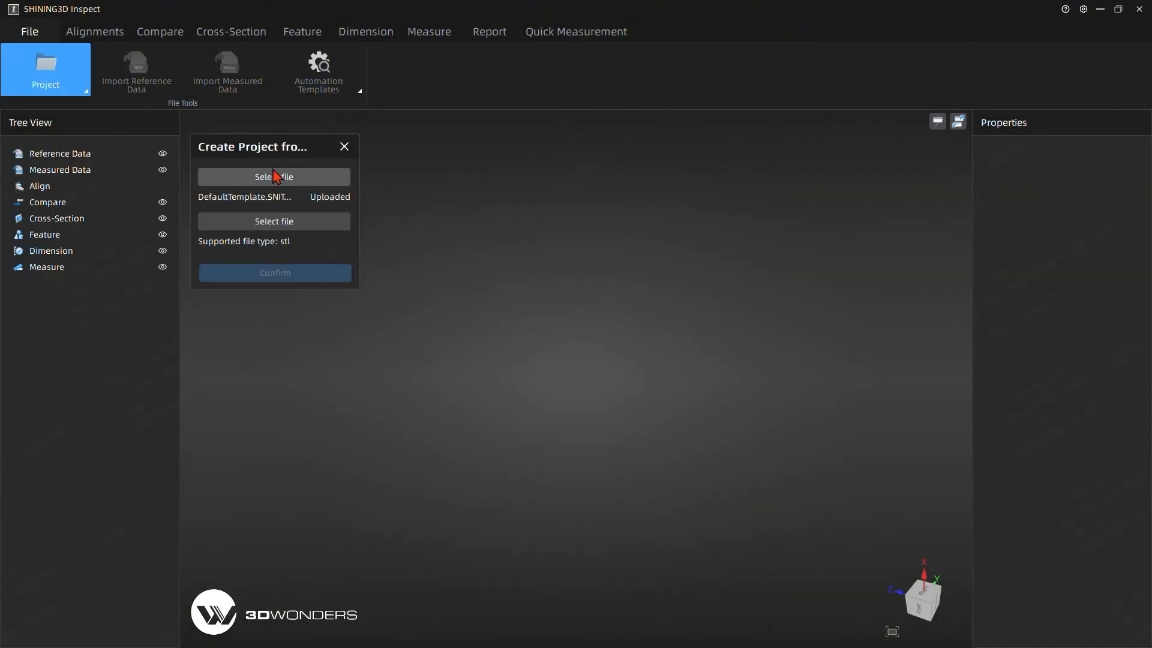
click(222, 223)
click(456, 229)
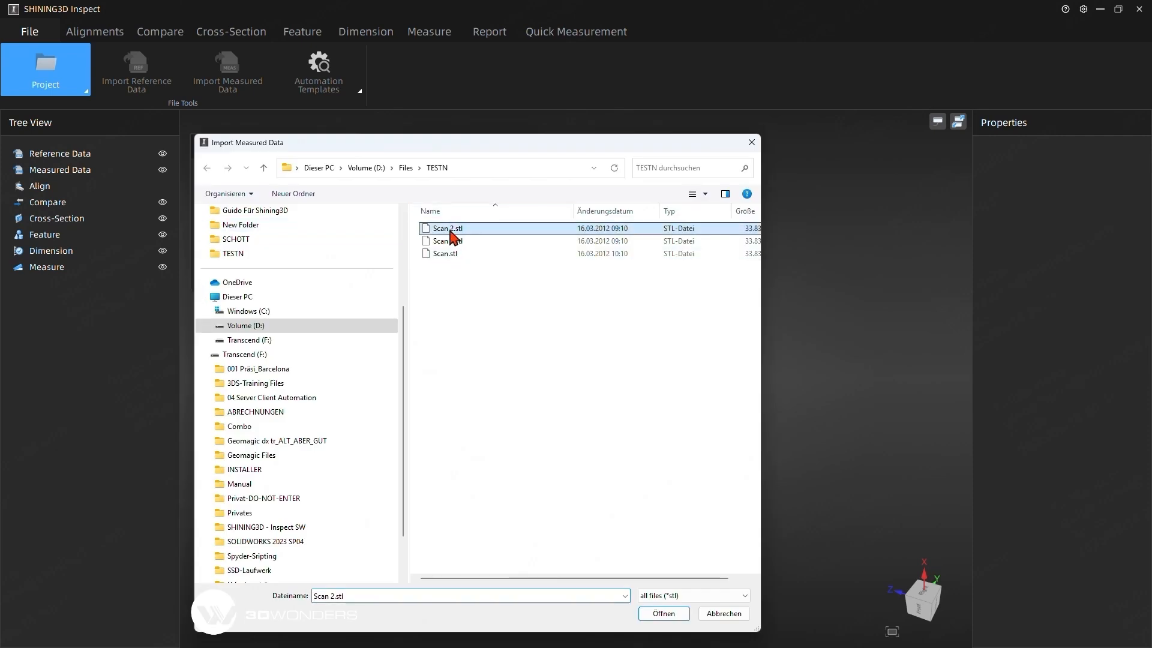
click(664, 613)
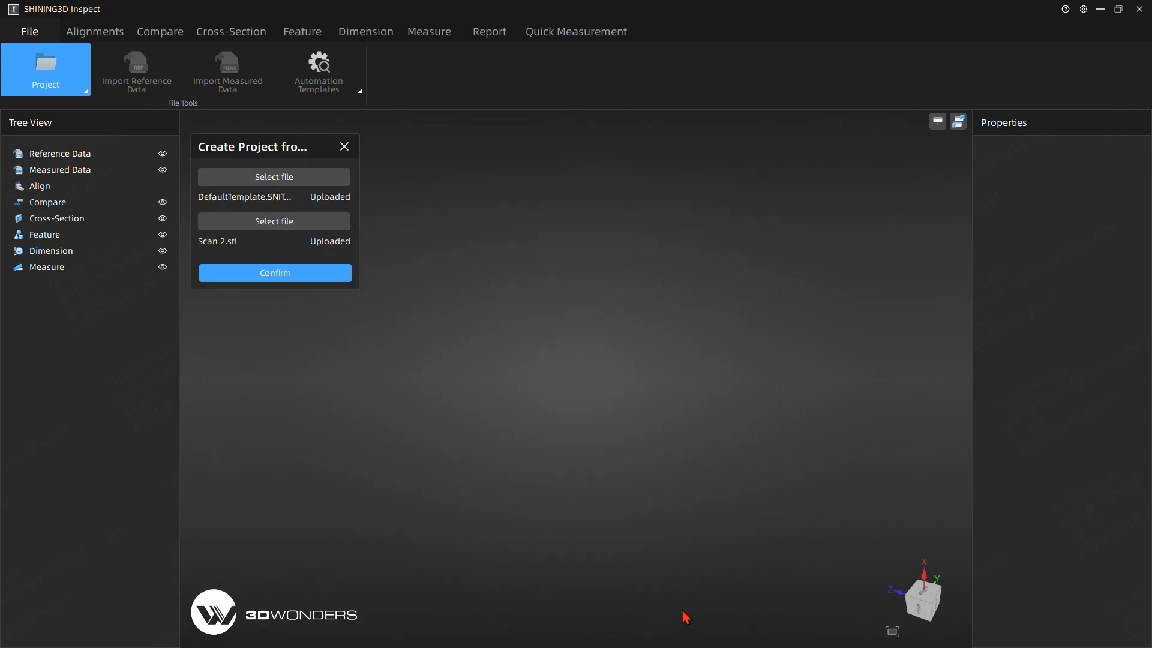
click(244, 277)
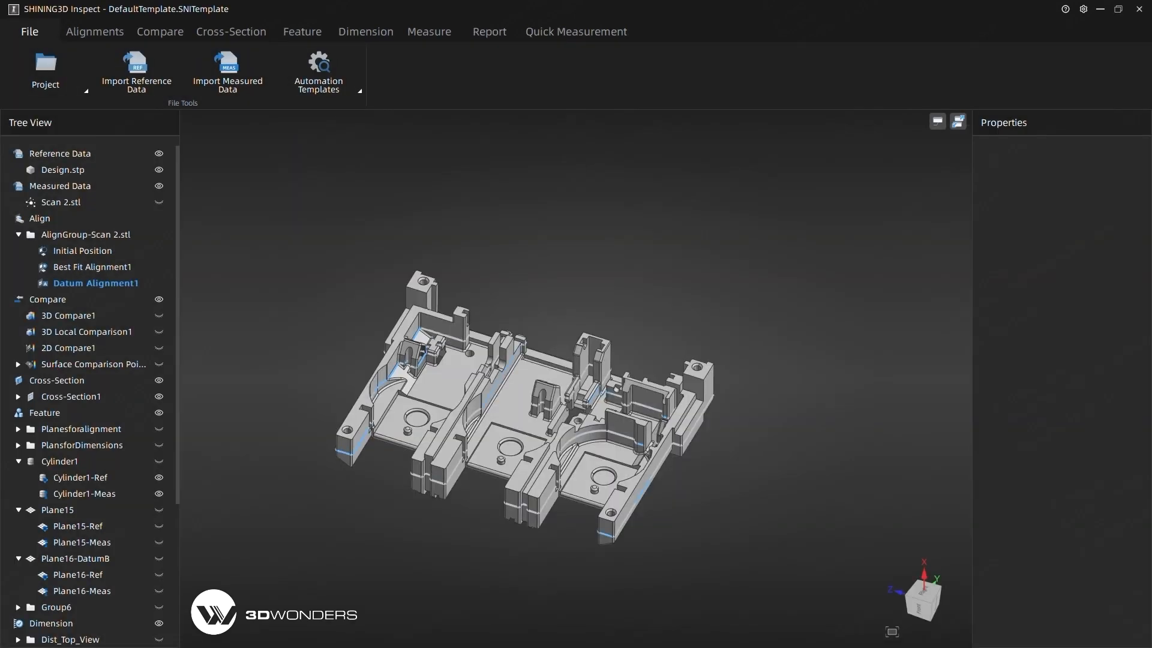
Show the Scan 2.stl mesh and the 2D Compare1 deviation result in the model view.
click(61, 202)
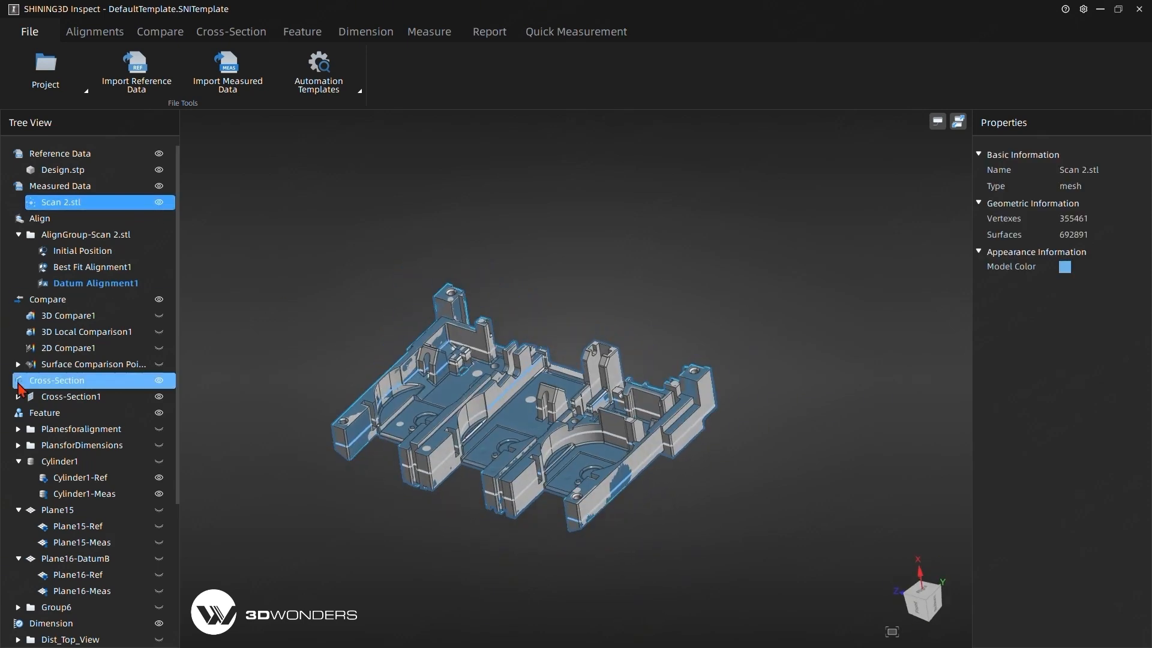
click(159, 350)
middle_drag(590, 351, 598, 374)
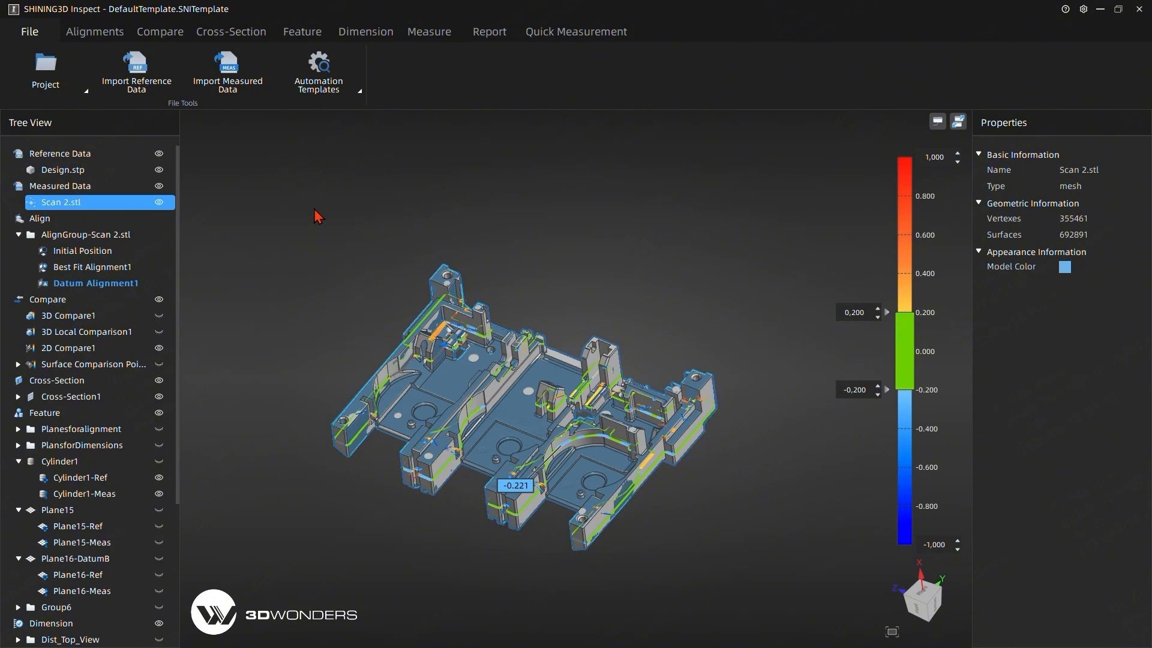
Open the new project's report preview, set the cover's part number to 2, check the cover details and close the preview.
click(486, 33)
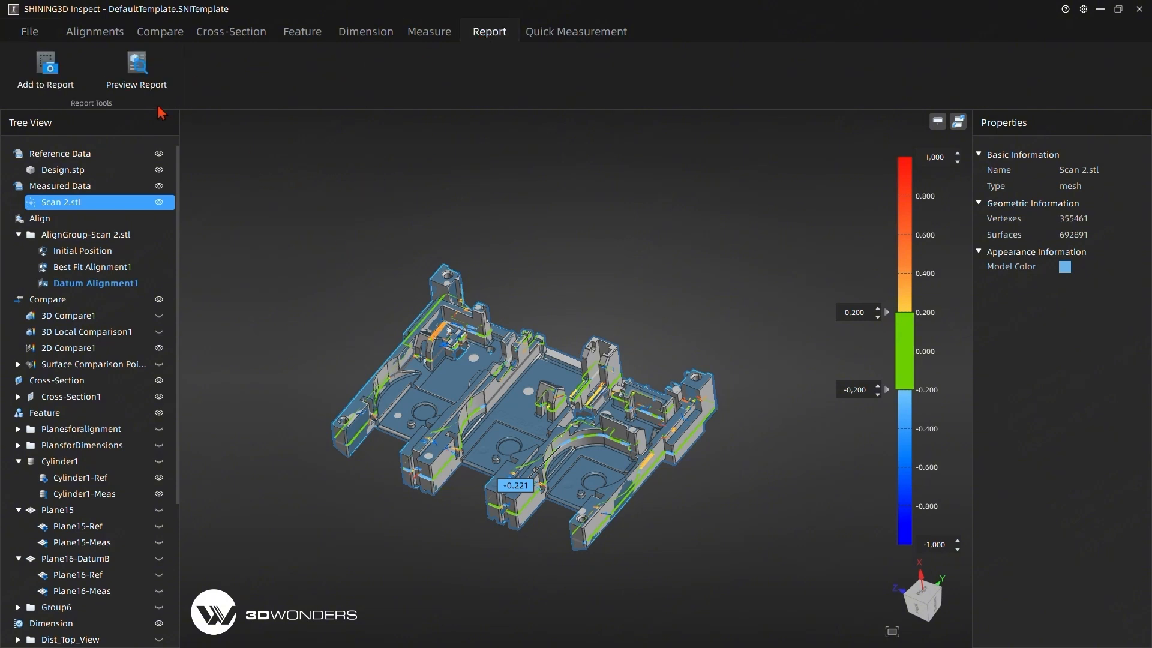
click(146, 82)
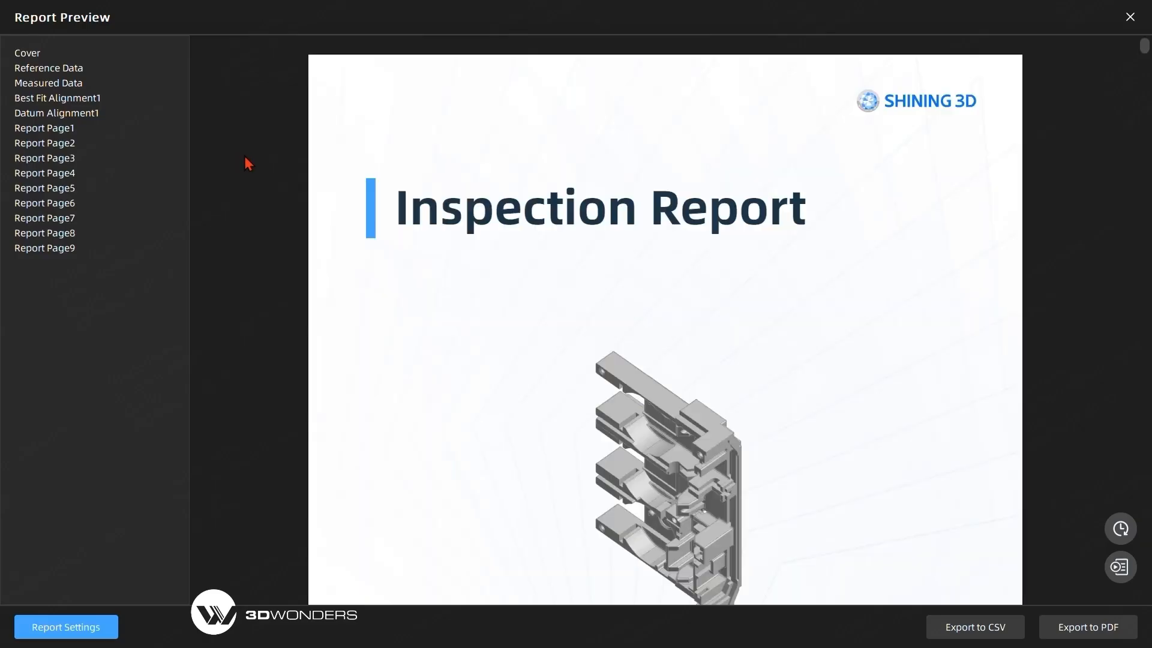
scroll(566, 249, down, 5)
click(57, 634)
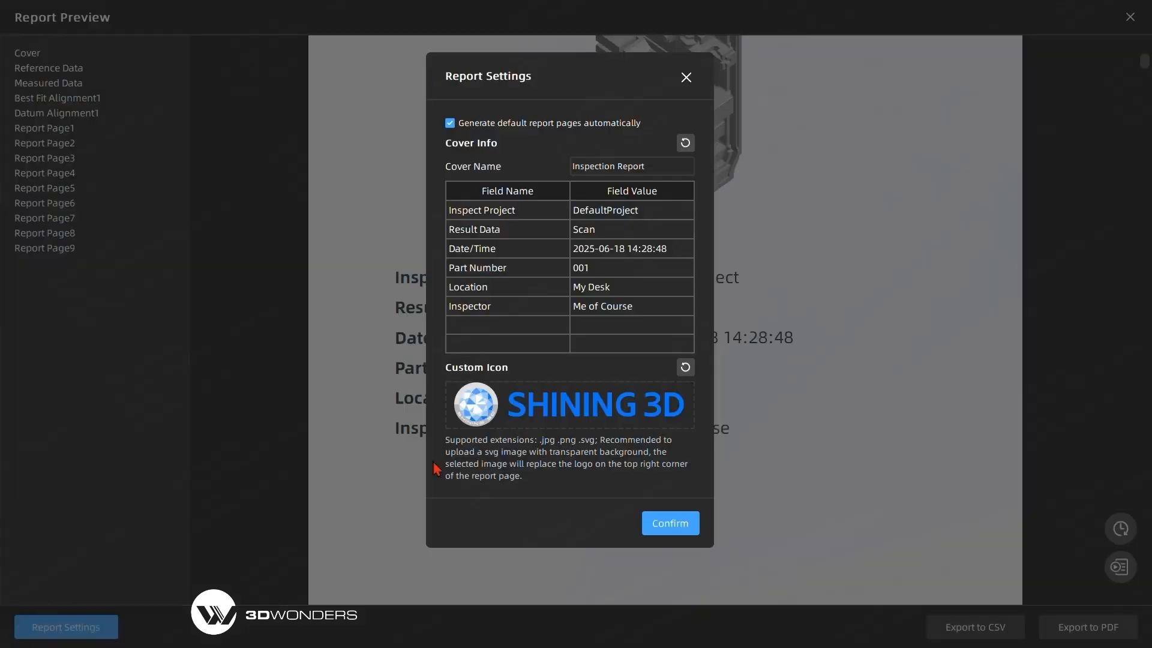
double_click(605, 273)
text(2)
click(672, 524)
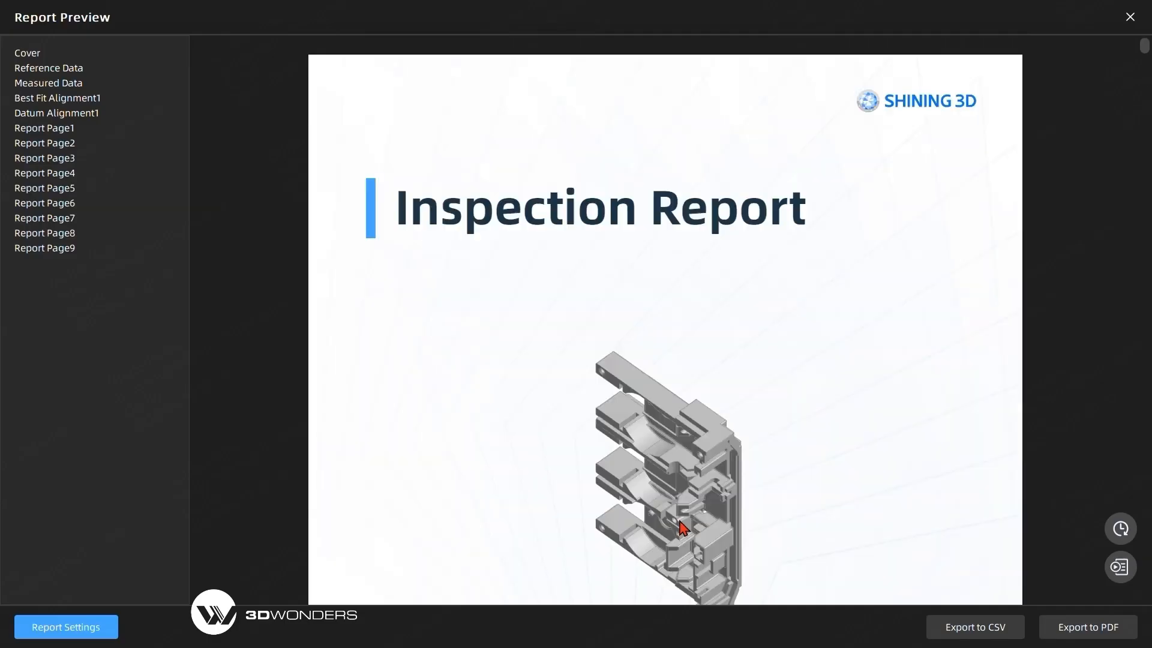
scroll(720, 372, down, 3)
scroll(720, 356, down, 3)
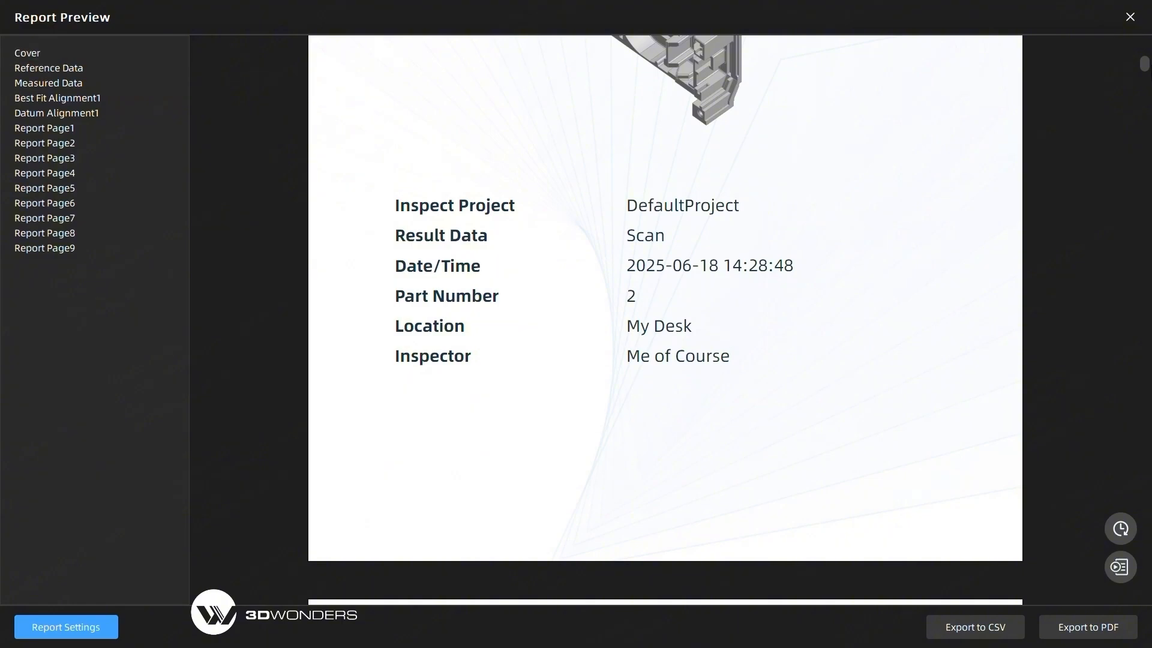
click(1130, 16)
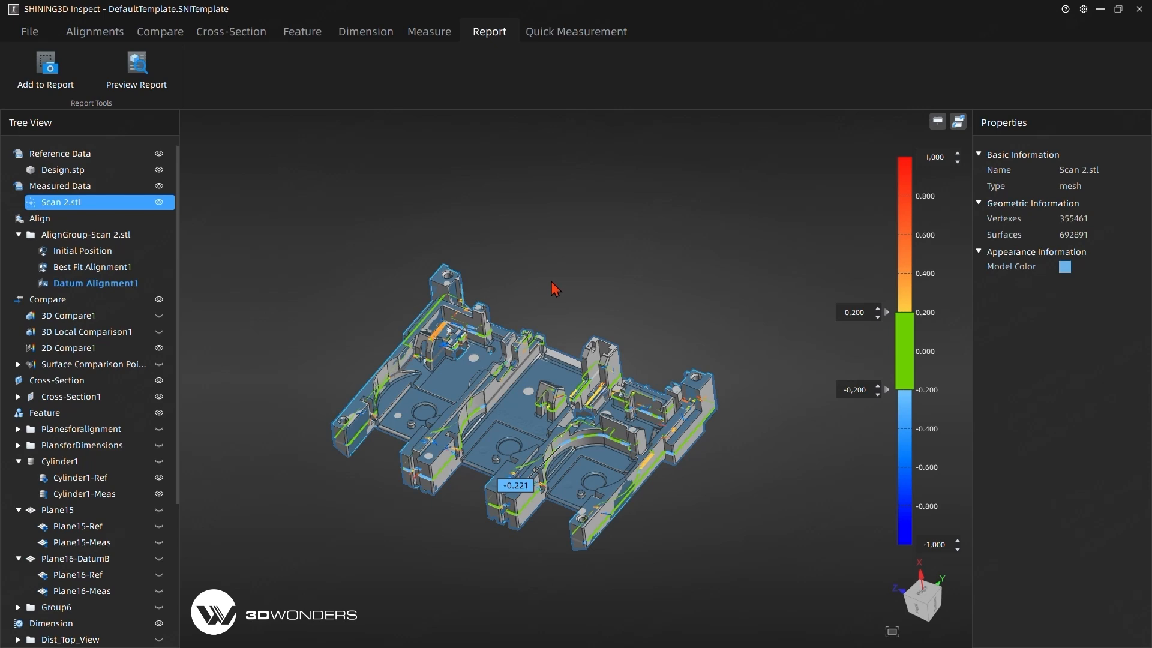
drag(579, 197, 625, 221)
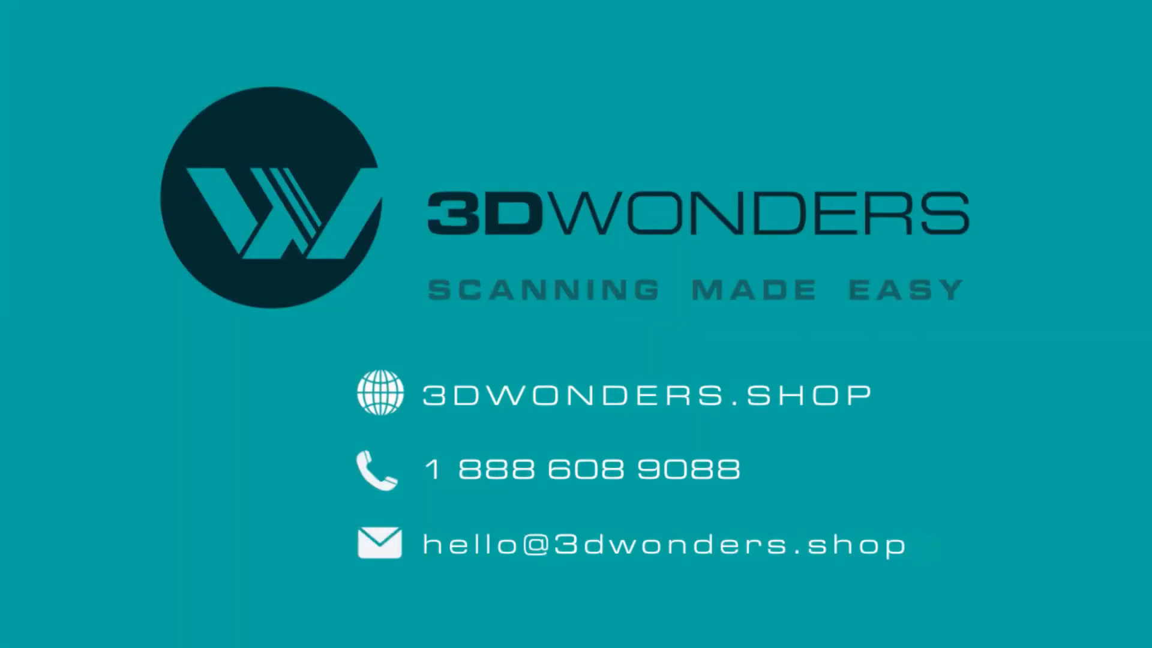